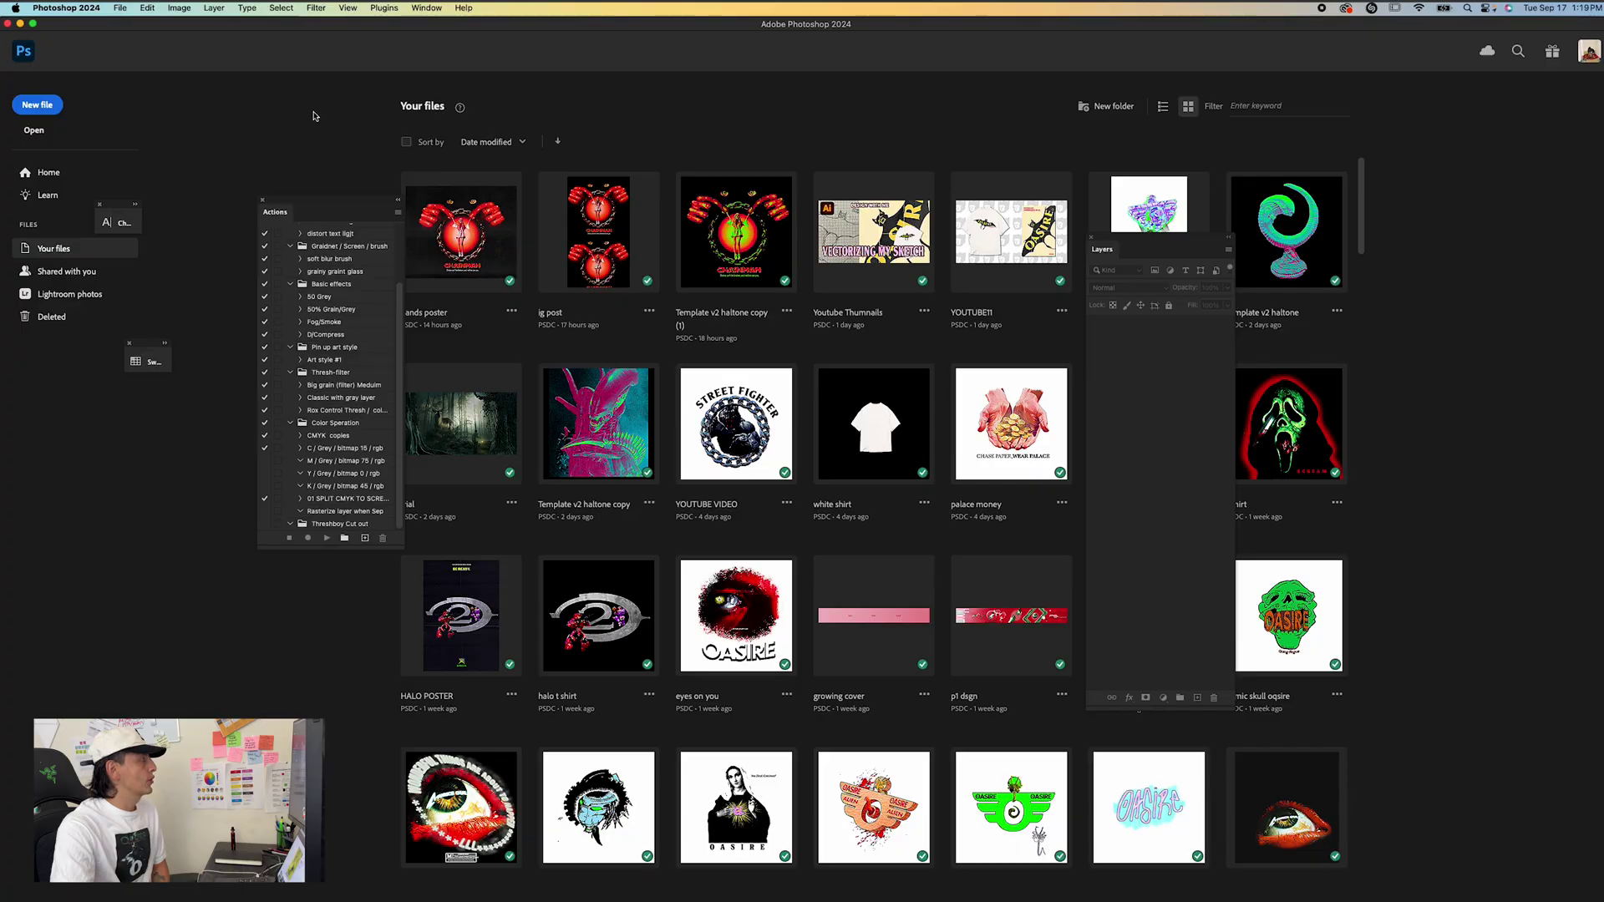
Create a new 11 × 17 inch document at 300 ppi in CMYK Color mode.
{"action": "left_click", "coordinate": [40, 105]}
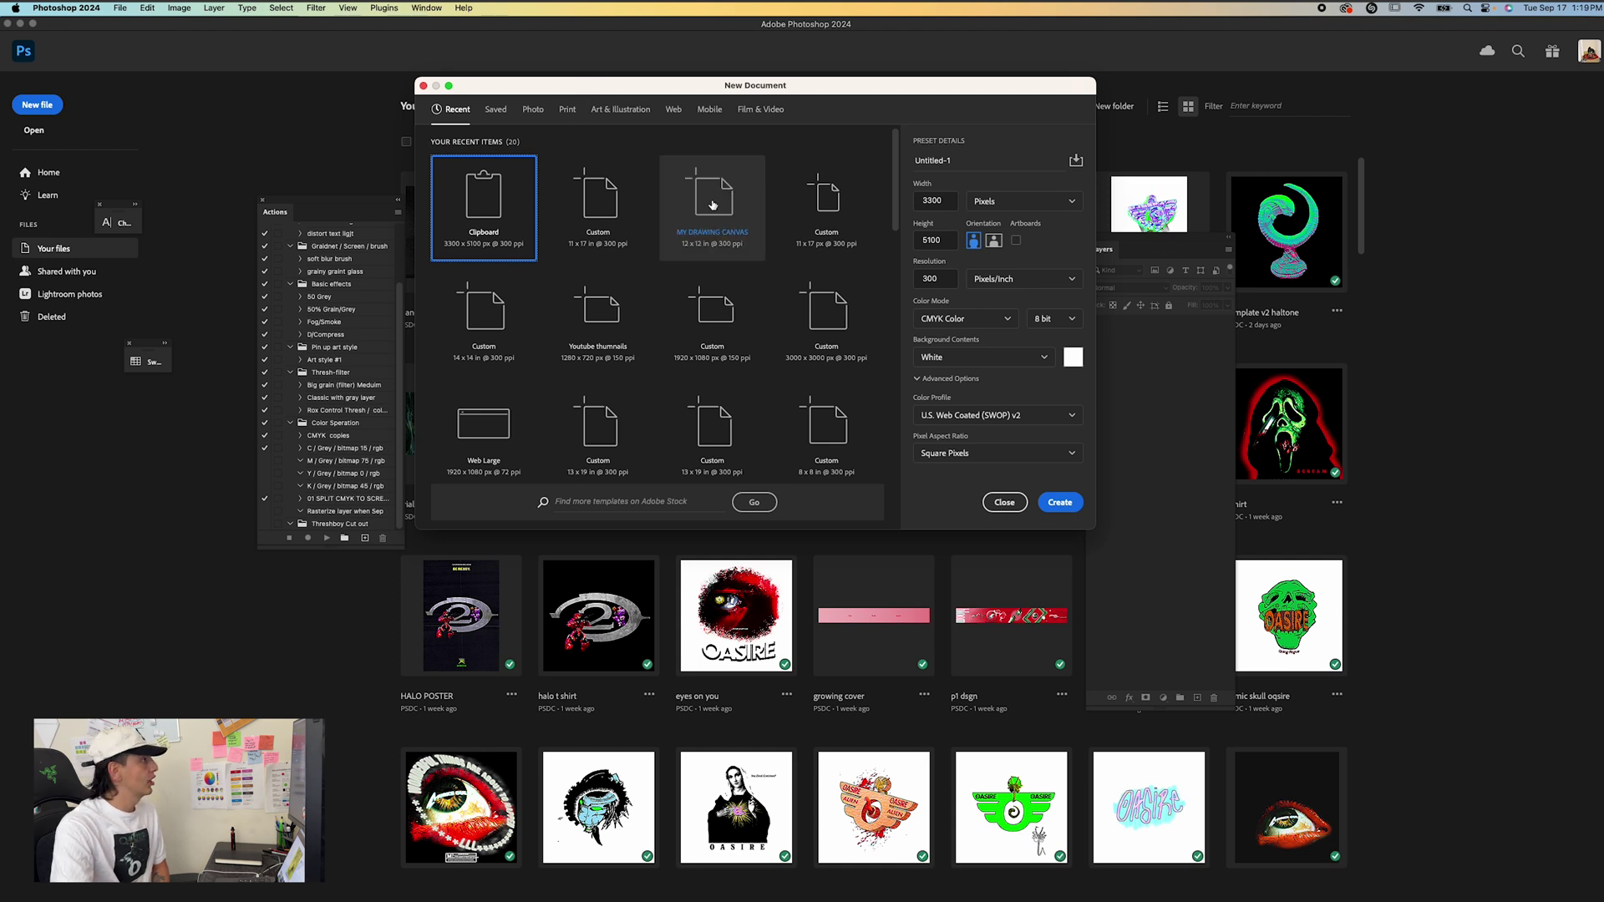
{"action": "left_click", "coordinate": [596, 208]}
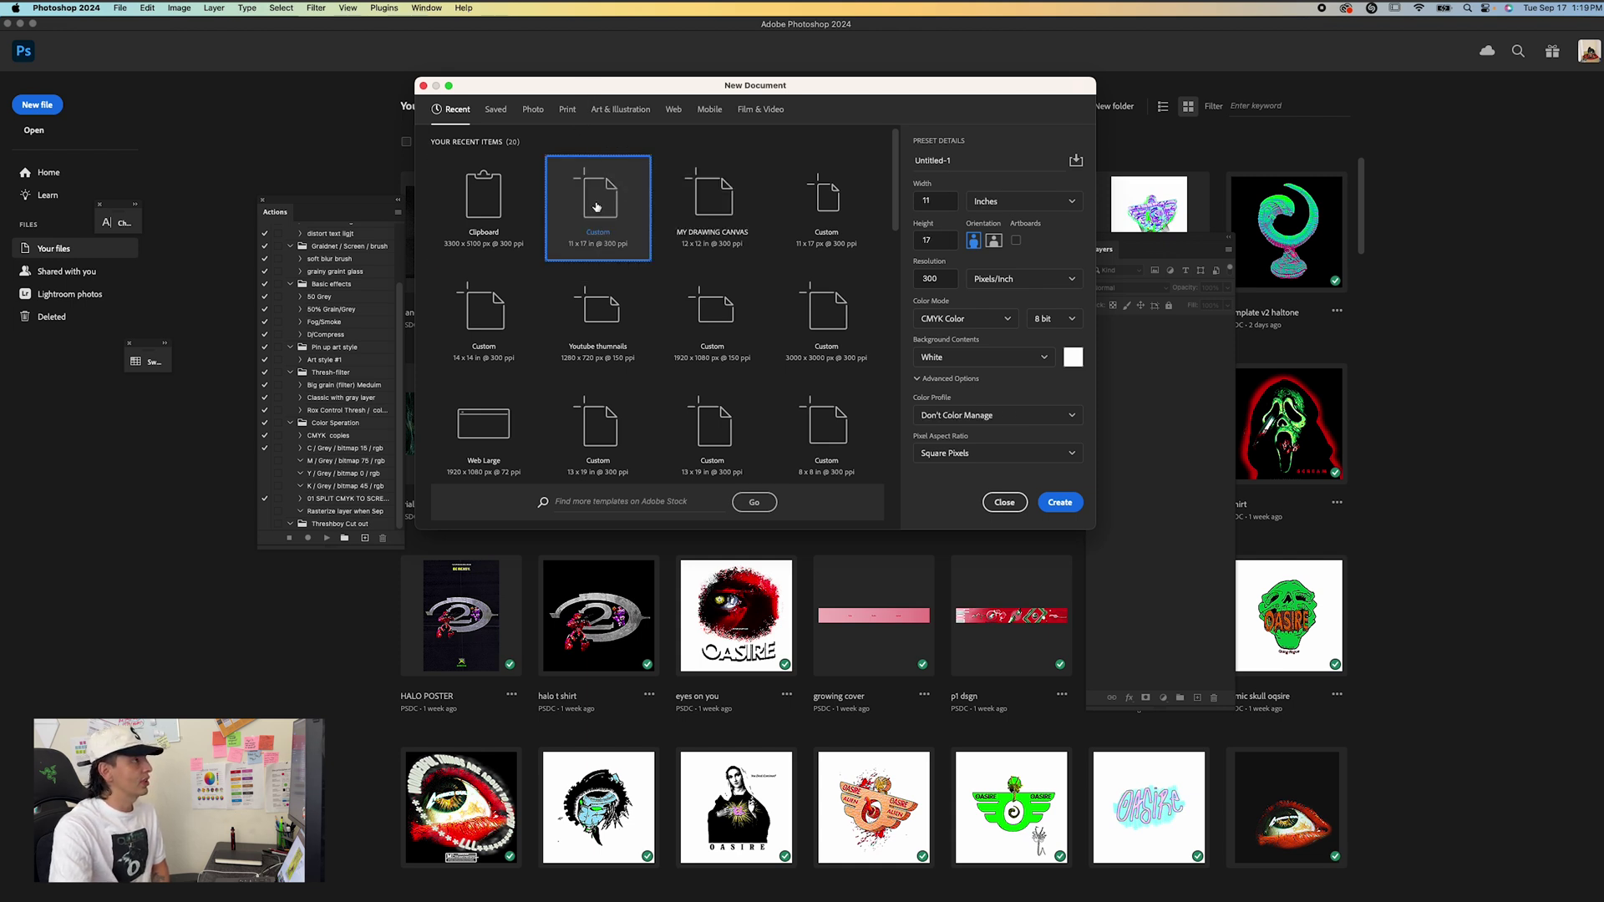
{"action": "left_click", "coordinate": [963, 321]}
{"action": "left_click", "coordinate": [967, 408]}
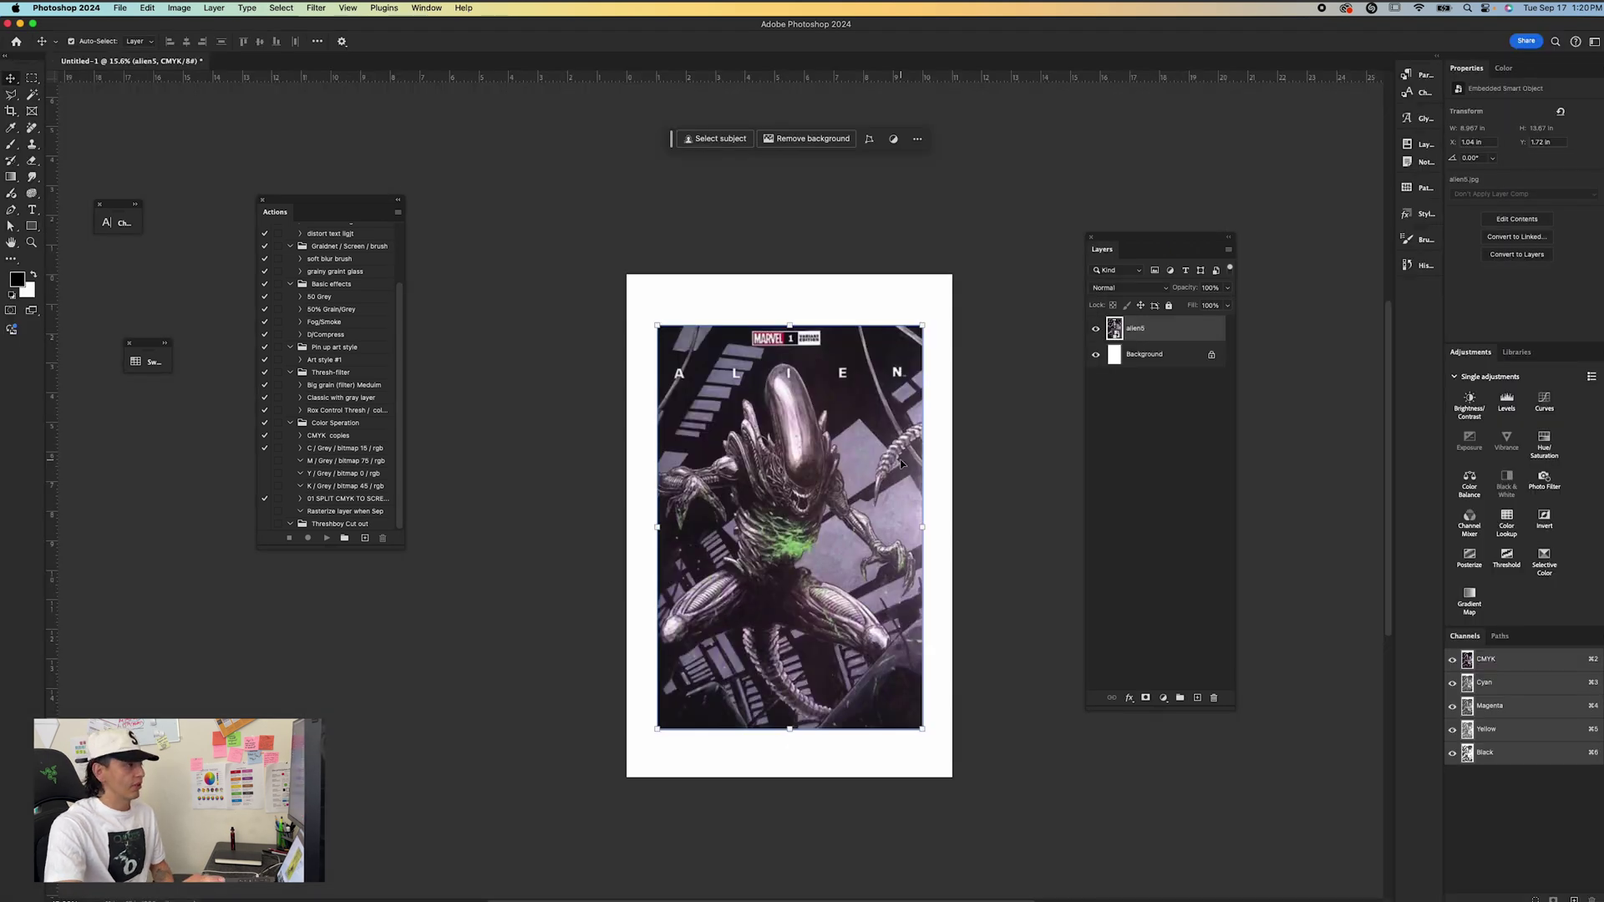
Duplicate the Cyan, Magenta, Yellow and Black channels and order the copies as yellow, magenta, cyan, black.
{"action": "scroll", "coordinate": [786, 531], "scroll_direction": "up", "scroll_amount": 3}
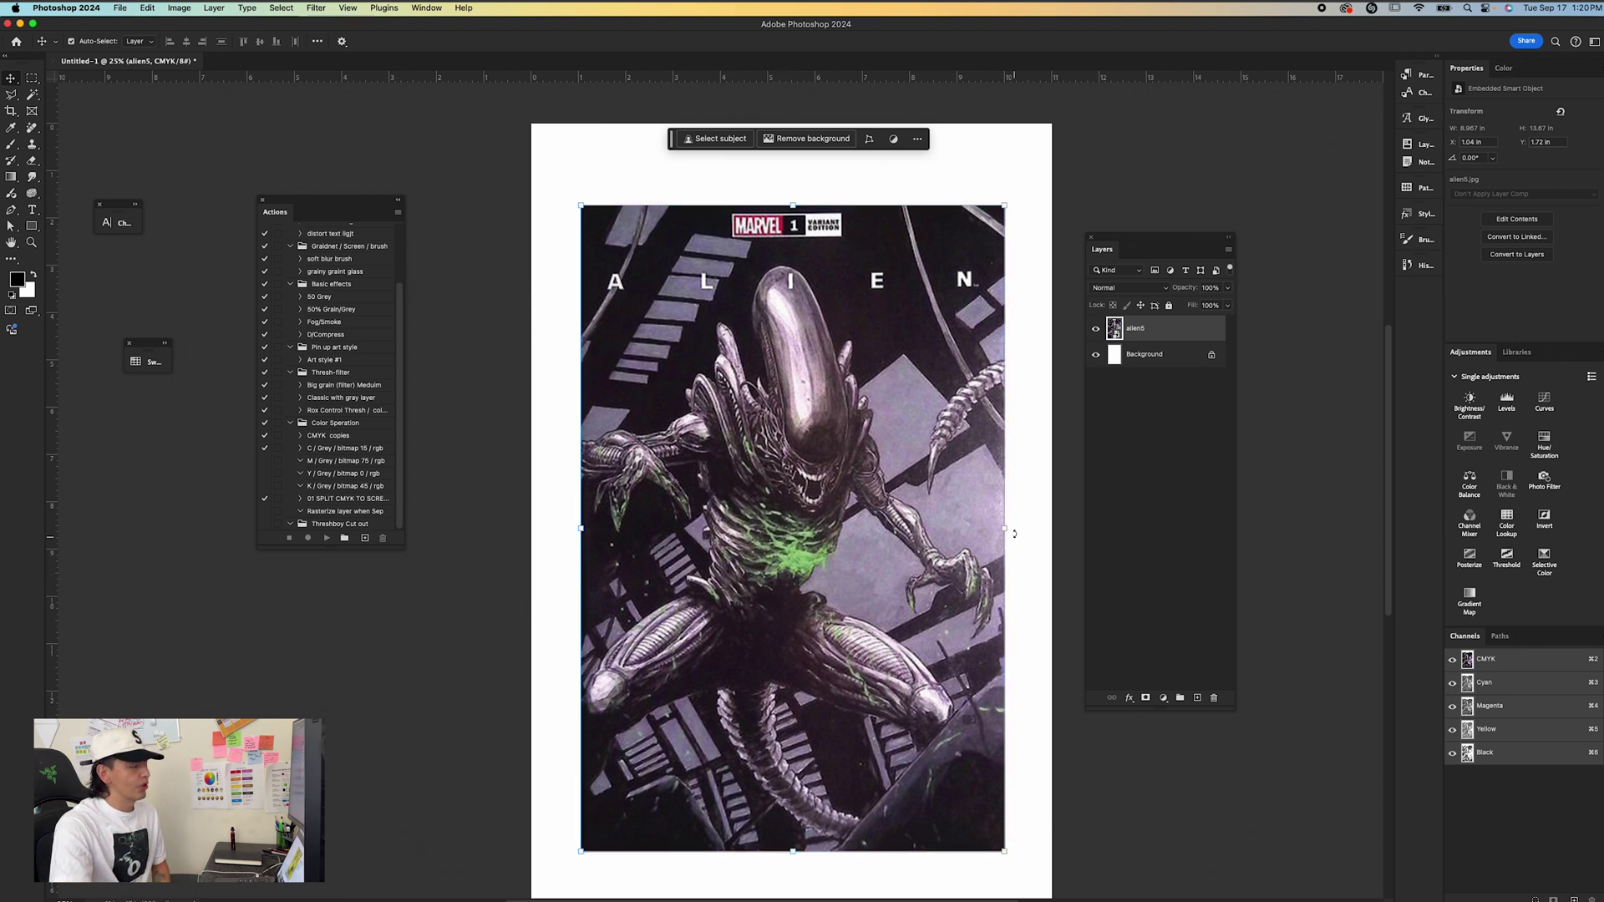
{"action": "left_click", "coordinate": [1049, 444]}
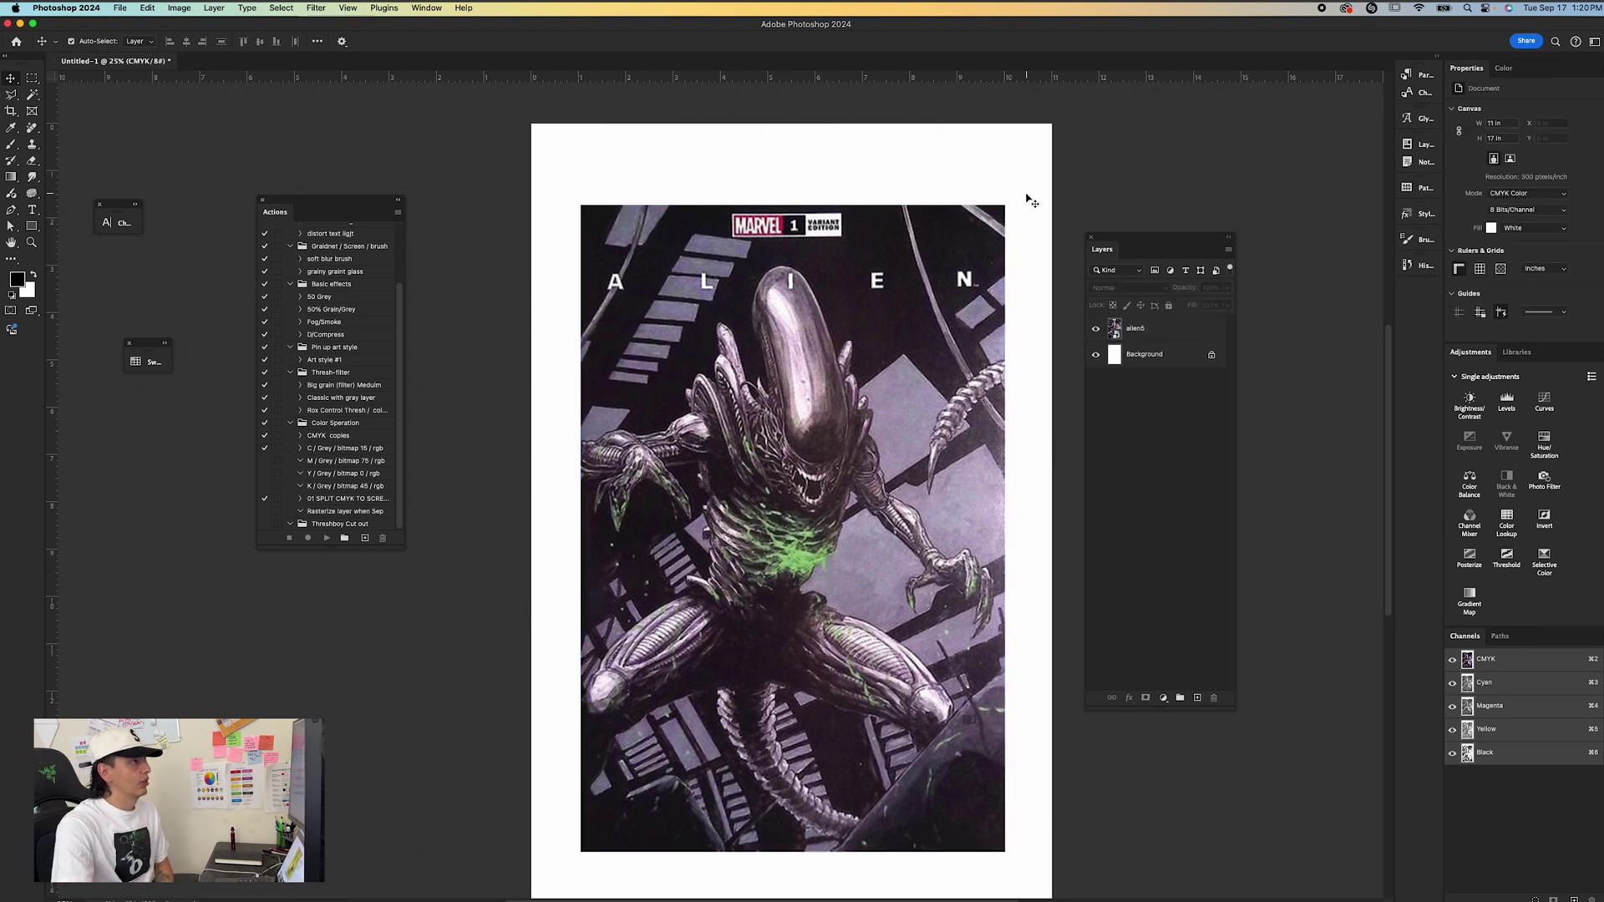
{"action": "left_click", "coordinate": [1218, 571]}
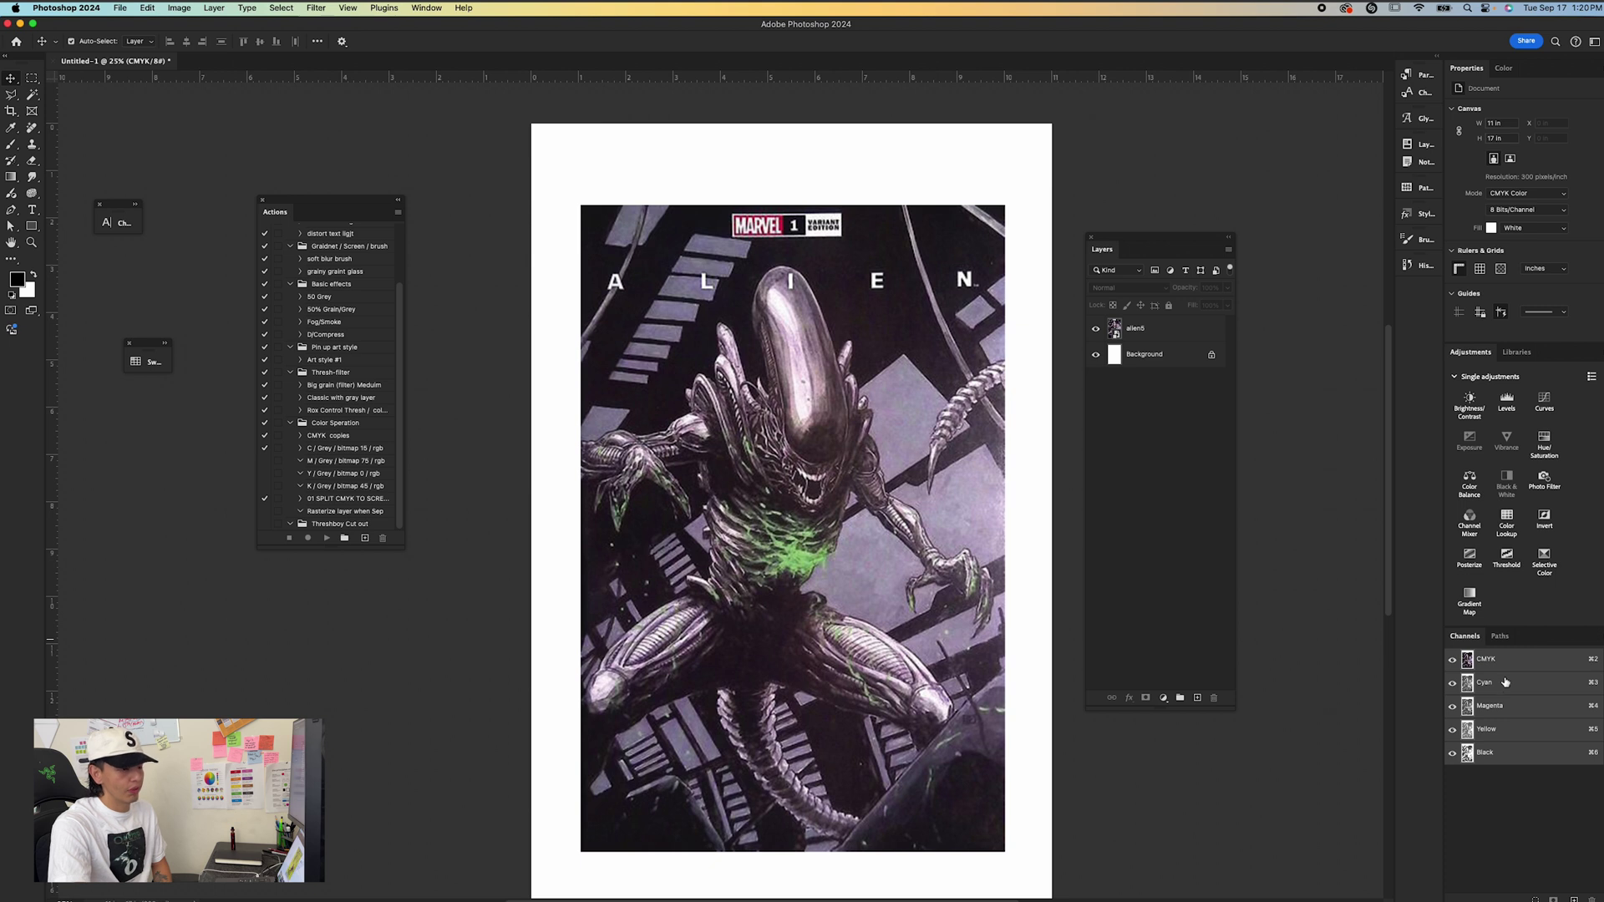
{"action": "left_click_drag", "start_coordinate": [1508, 687], "coordinate": [1574, 897]}
{"action": "left_click_drag", "start_coordinate": [1508, 719], "coordinate": [1574, 897]}
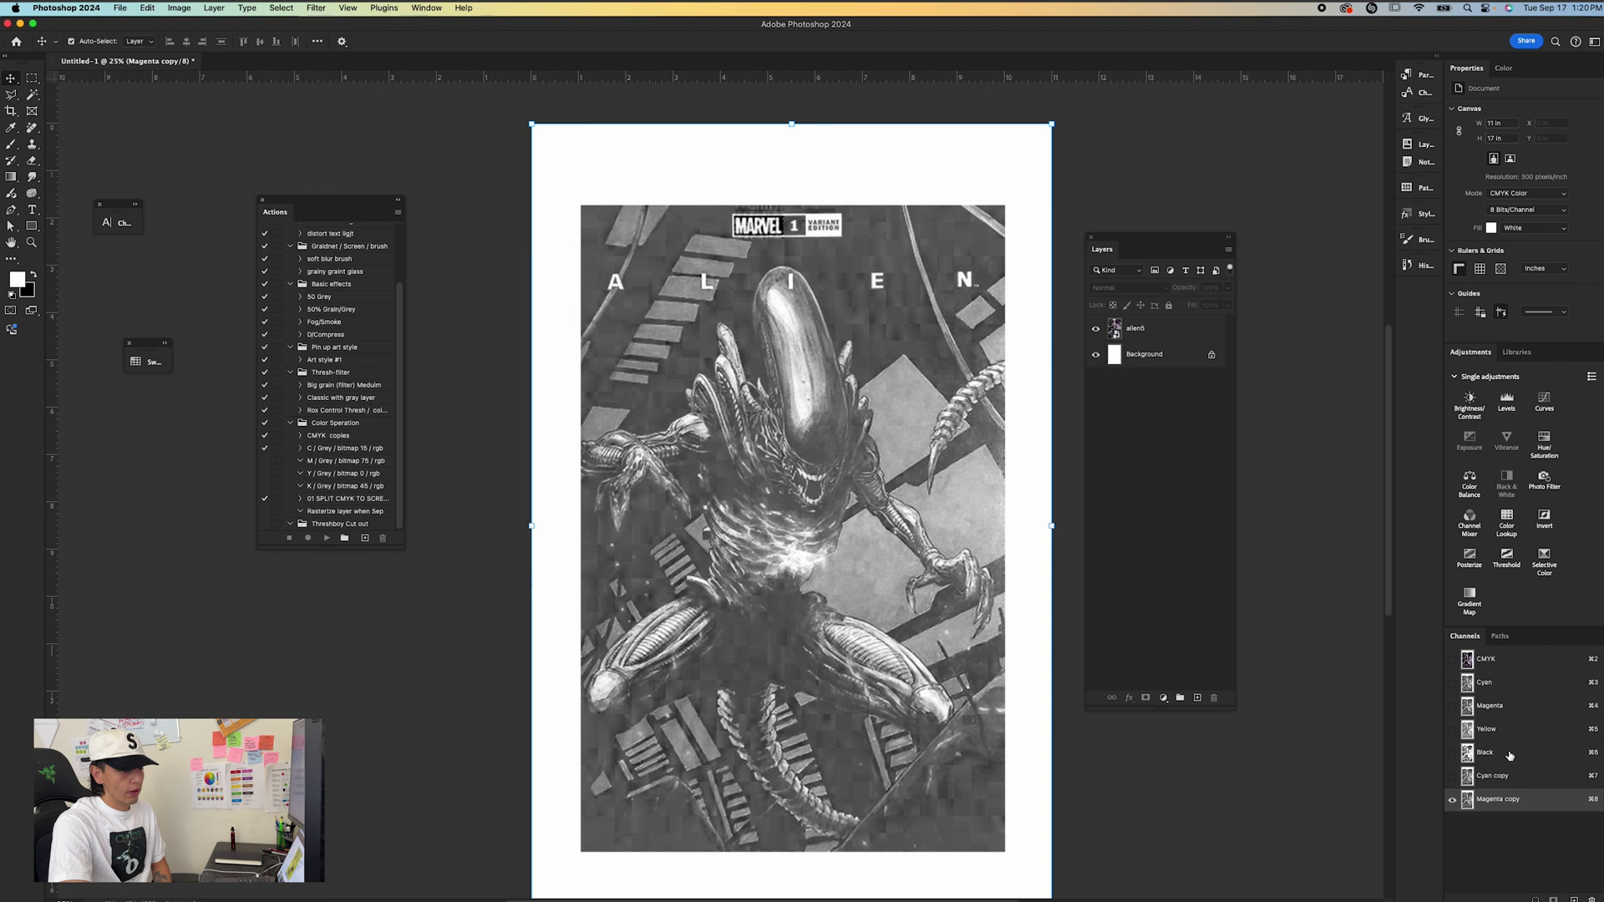
{"action": "left_click_drag", "start_coordinate": [1510, 735], "coordinate": [1574, 898]}
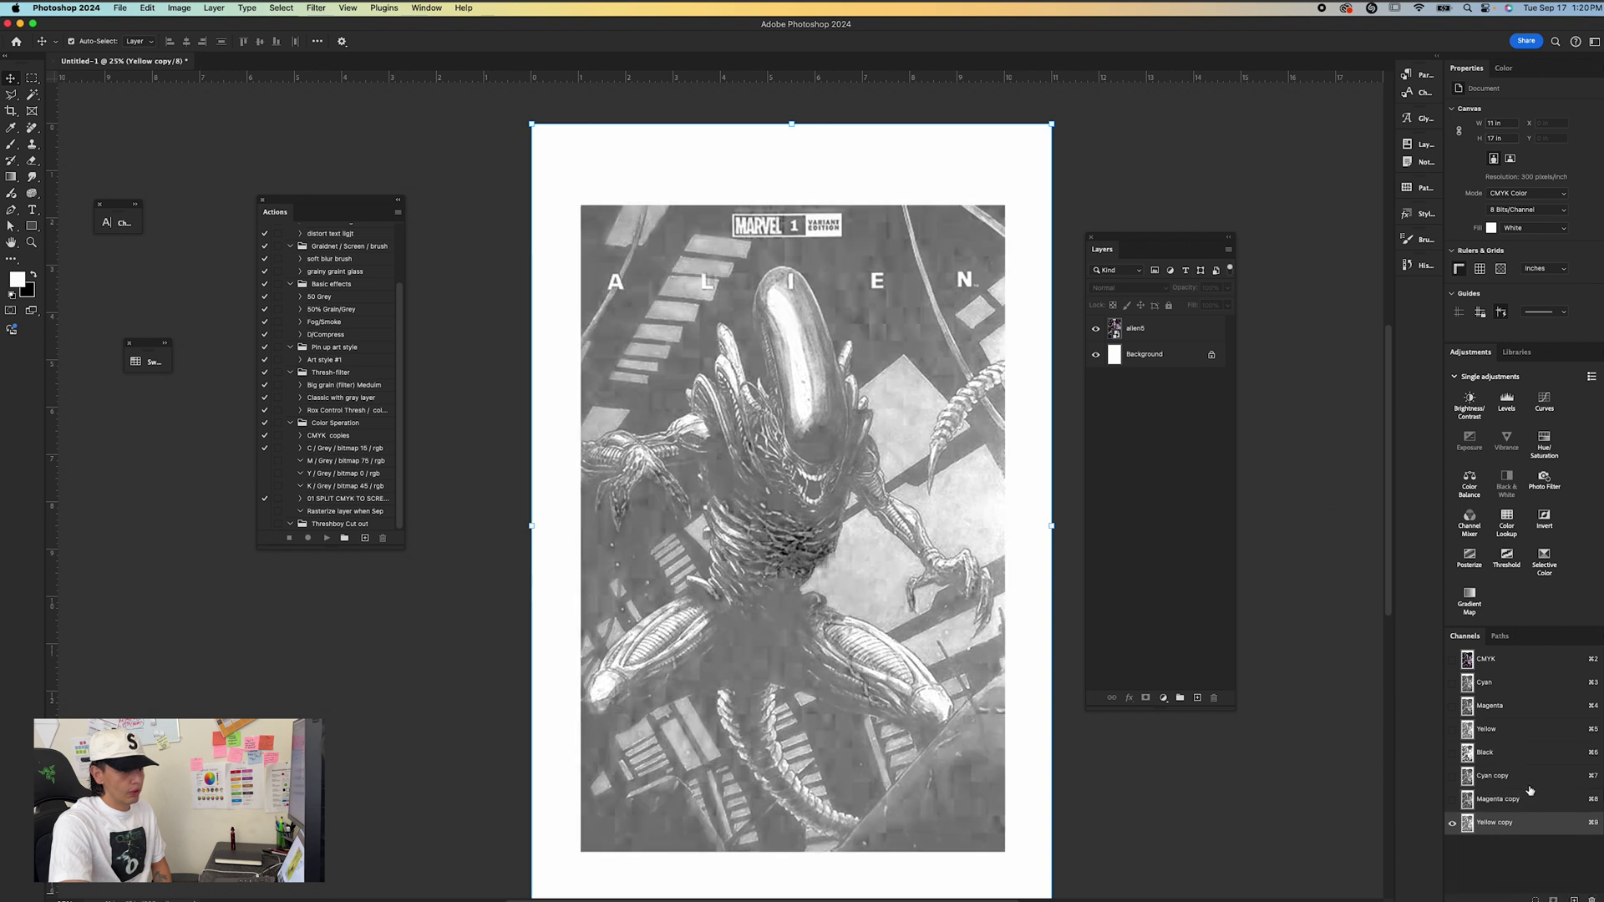
{"action": "left_click_drag", "start_coordinate": [1517, 756], "coordinate": [1571, 897]}
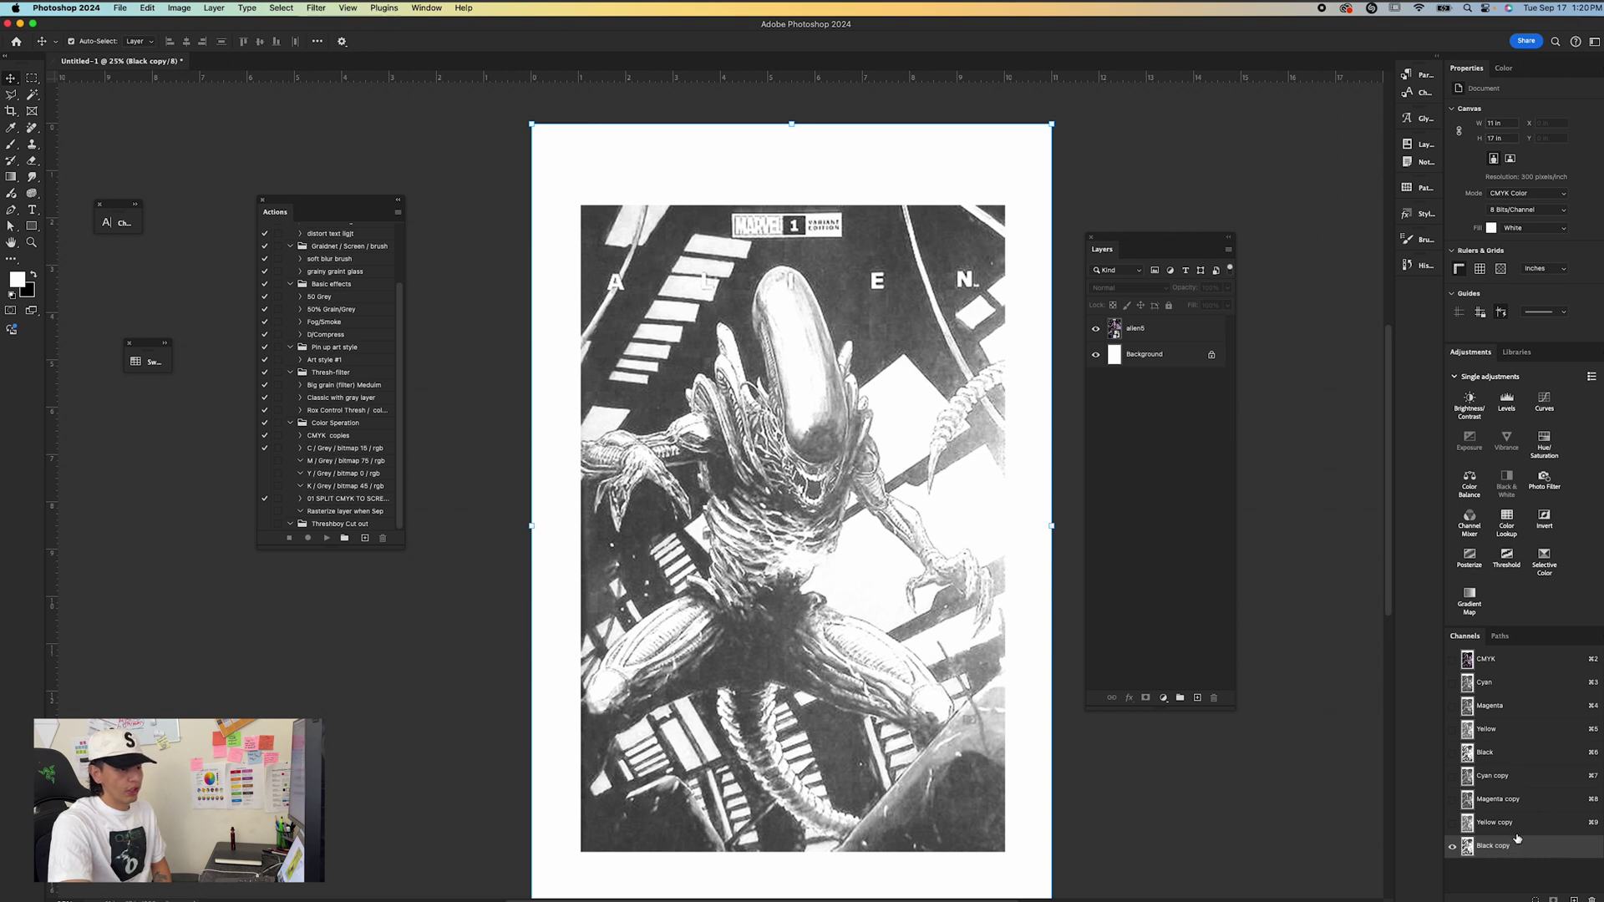
{"action": "mouse_move", "coordinate": [1517, 838]}
{"action": "left_mouse_down"}
{"action": "mouse_move", "coordinate": [1519, 779]}
{"action": "mouse_move", "coordinate": [1533, 837]}
{"action": "left_mouse_up"}
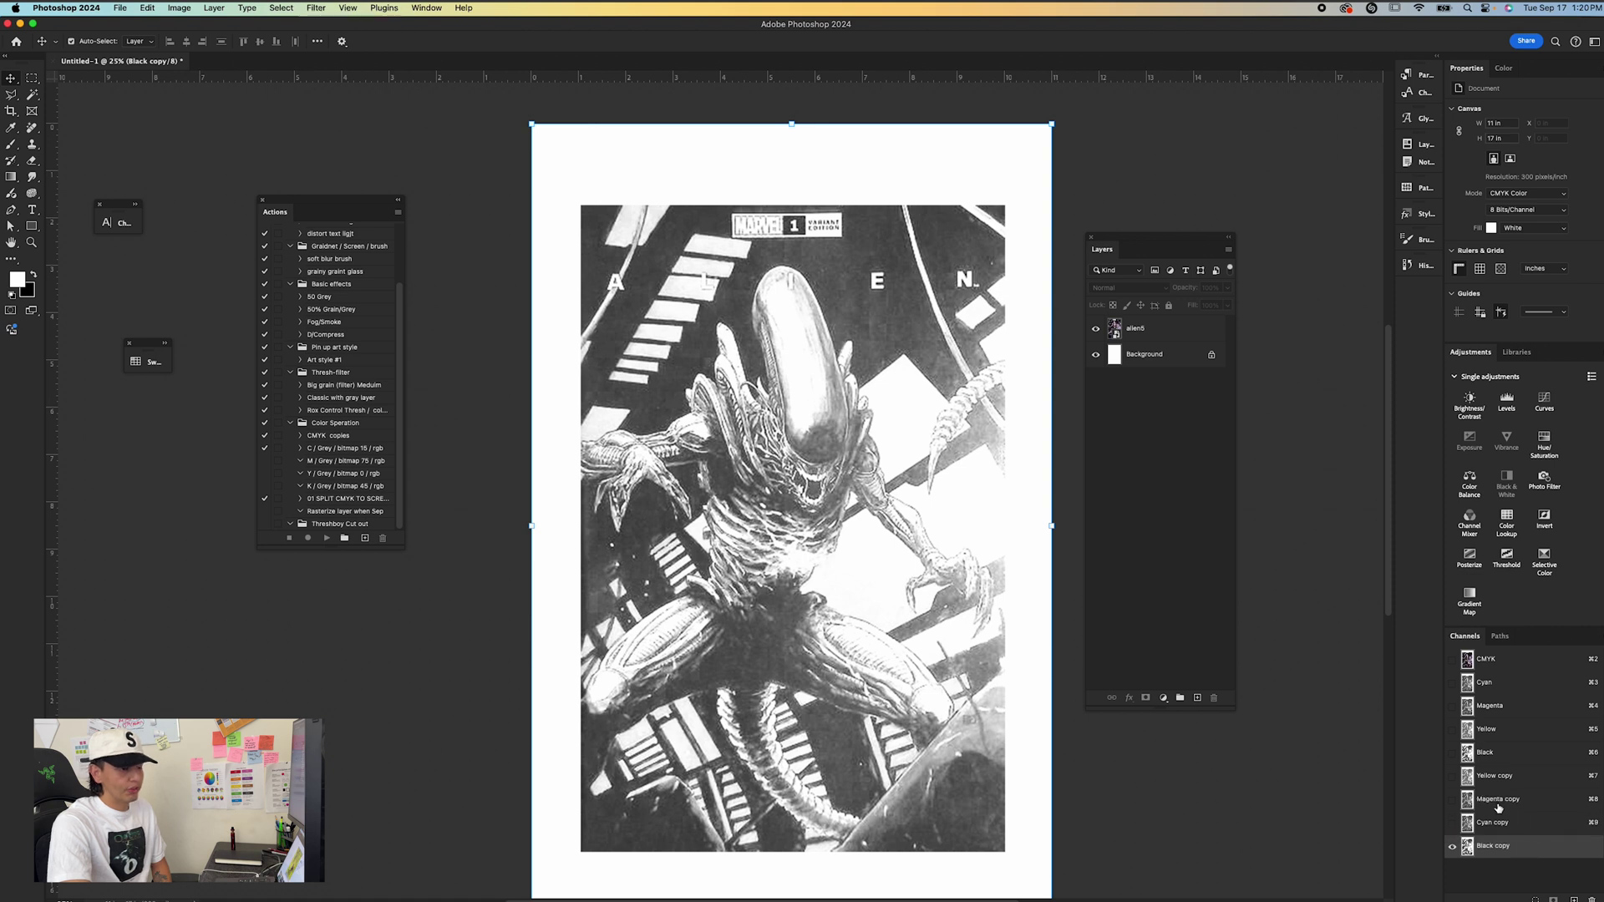
Turn the Yellow copy channel into a spot color channel with ink color C 0, M 0, Y 100, K 0.
{"action": "double_click", "coordinate": [1469, 778]}
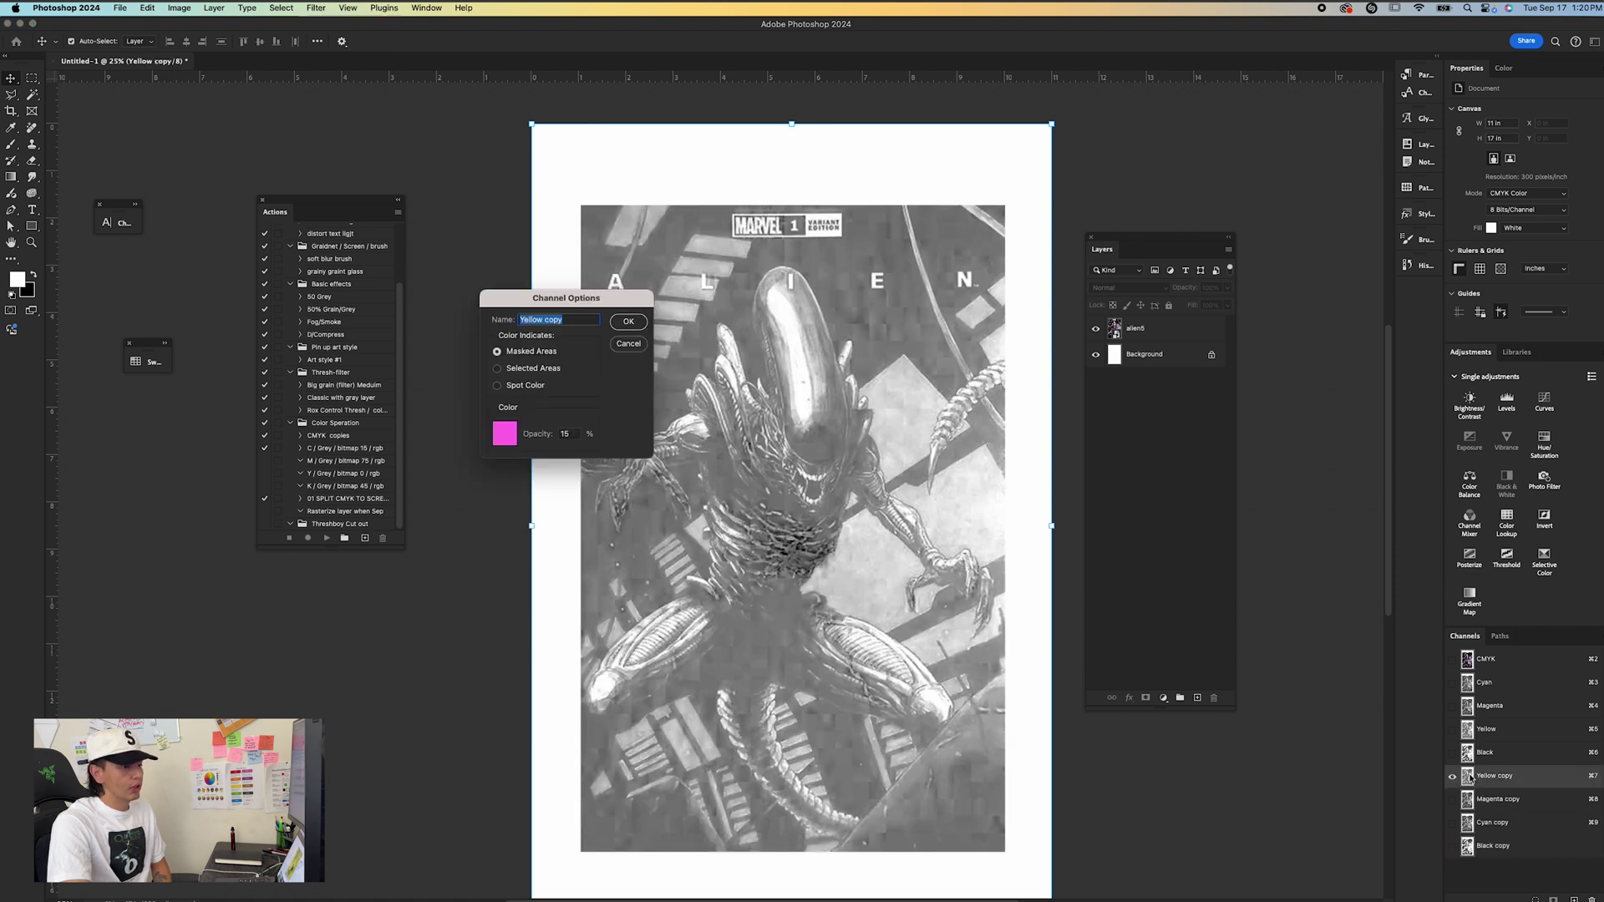
{"action": "left_click", "coordinate": [498, 385]}
{"action": "left_click", "coordinate": [505, 434]}
{"action": "left_click", "coordinate": [859, 475]}
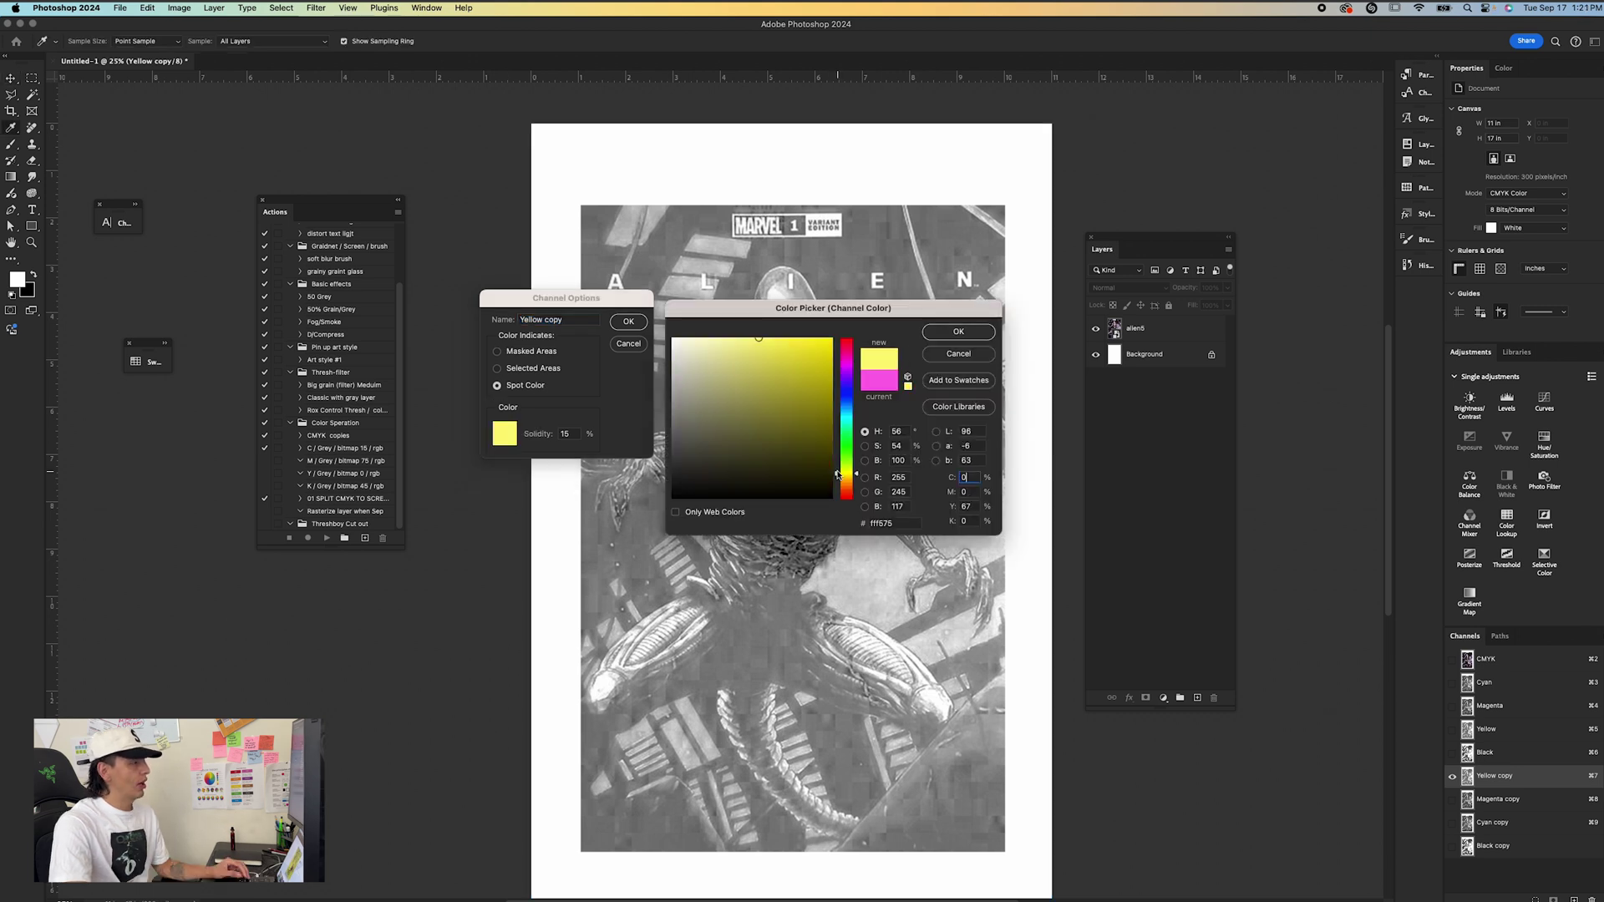
{"action": "left_click", "coordinate": [972, 507]}
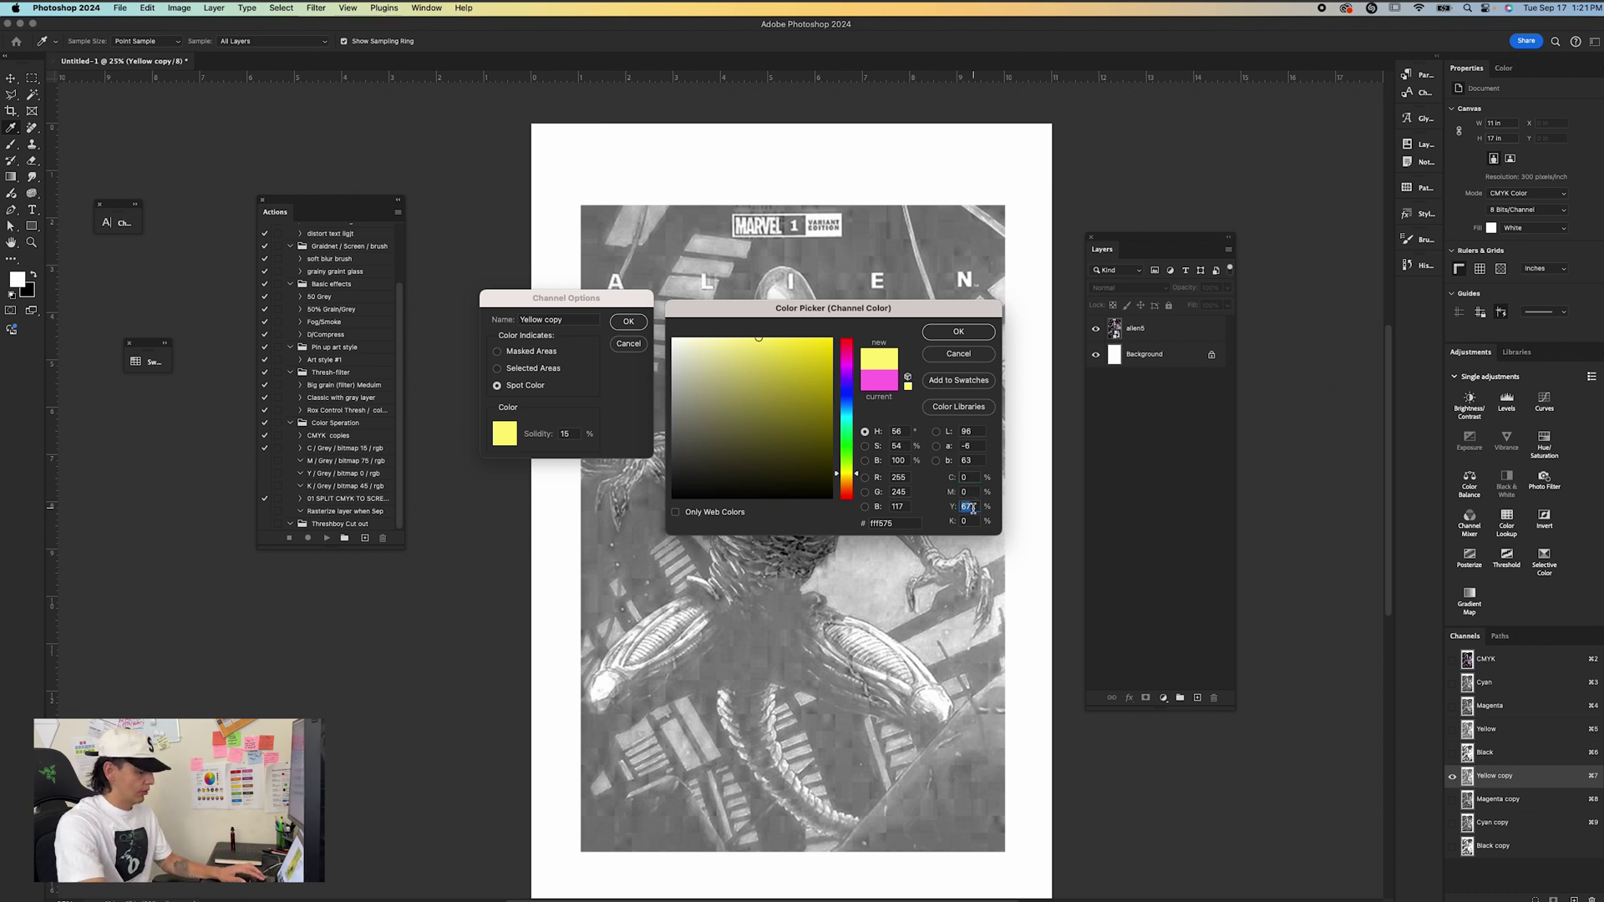
{"action": "type", "text": "100"}
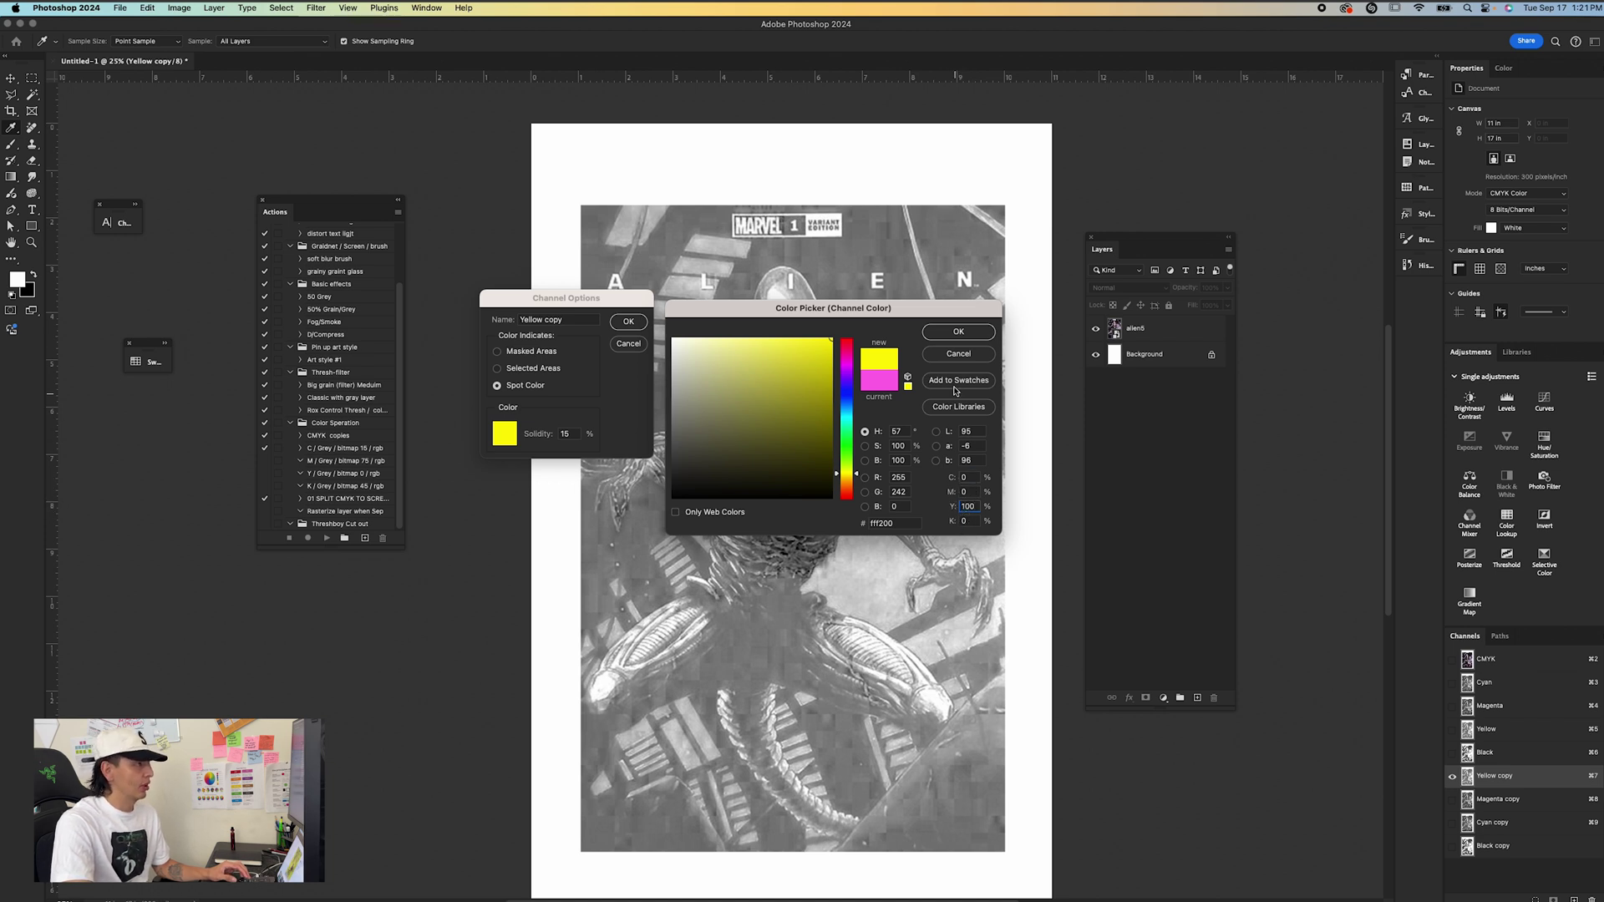
{"action": "left_click", "coordinate": [952, 335]}
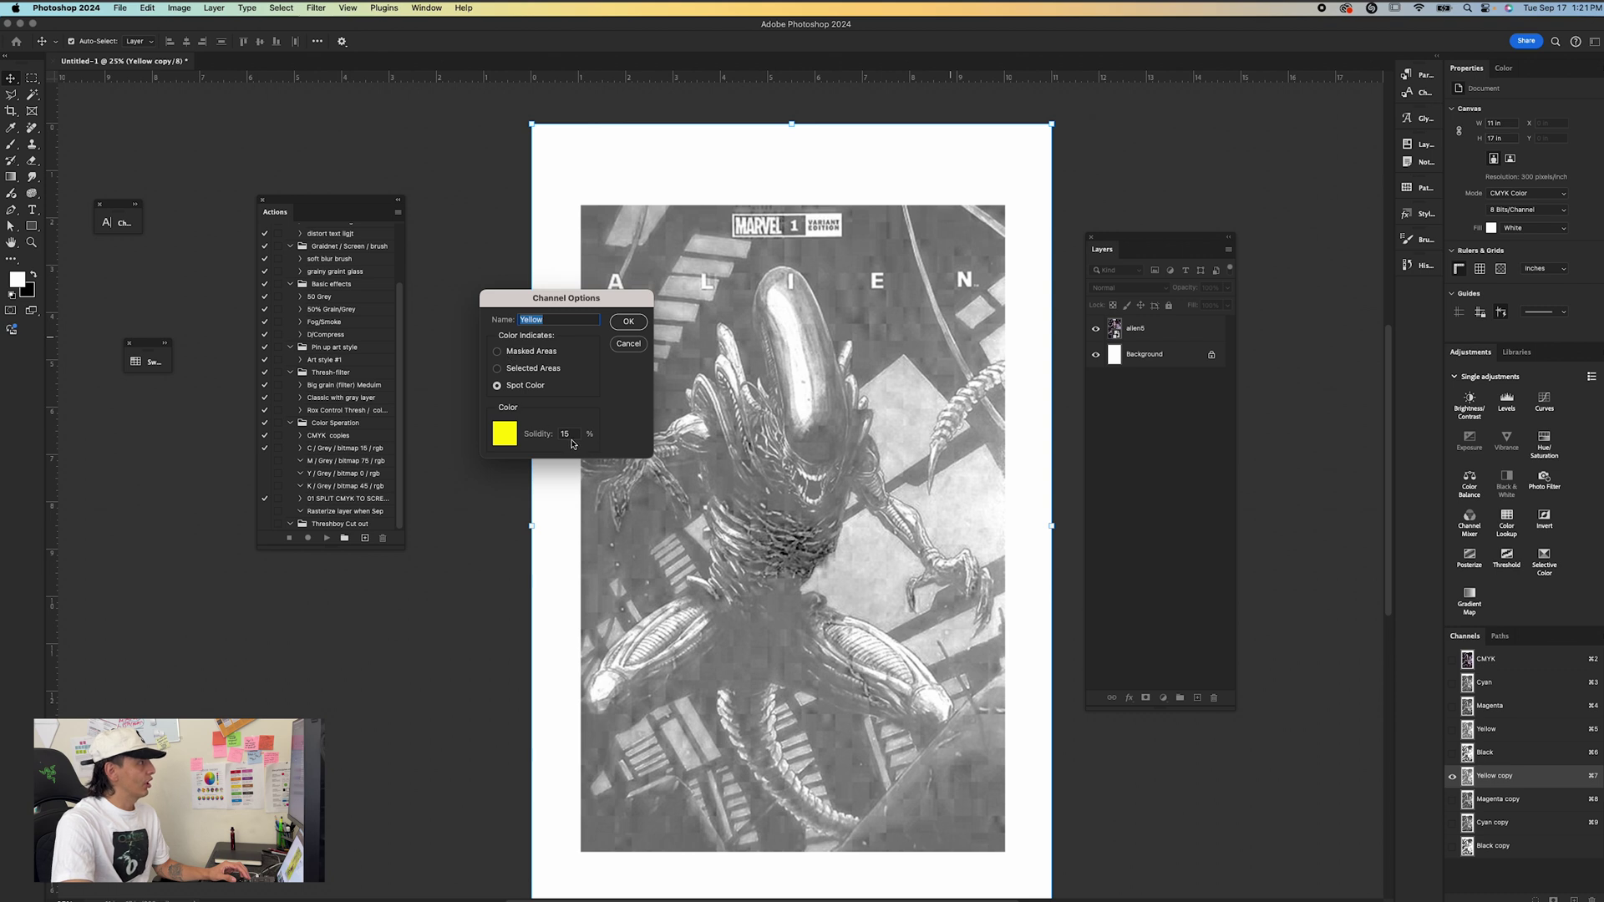
{"action": "left_click", "coordinate": [628, 321]}
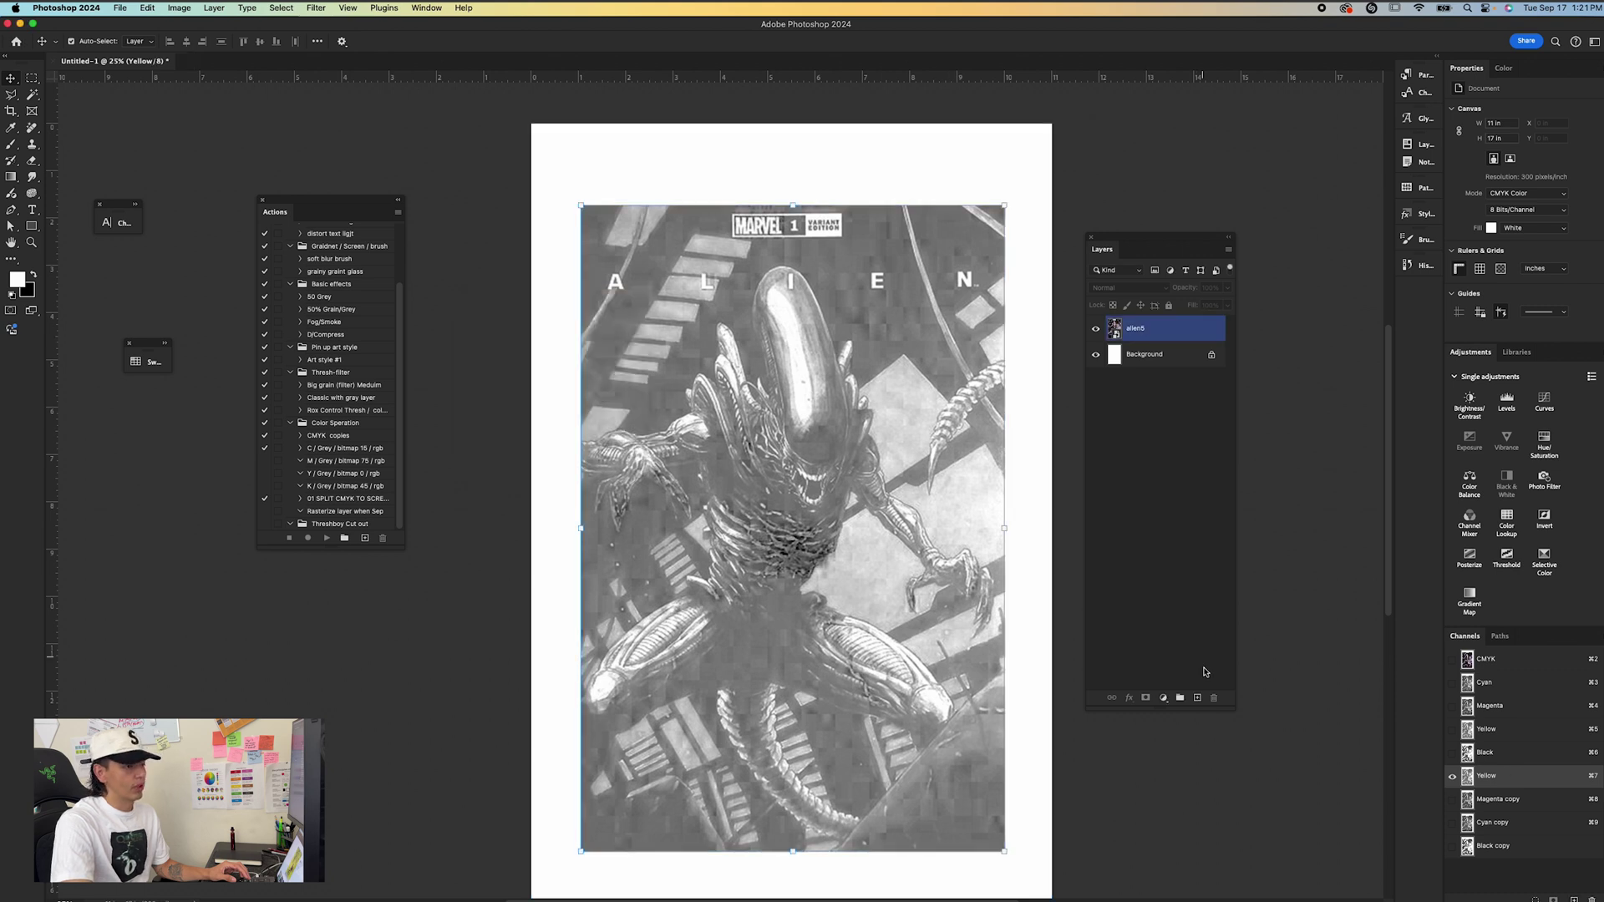
Turn the Magenta copy channel into a spot color channel with ink C 0, M 100, Y 0, K 0, and check the yellow spot channel's options.
{"action": "double_click", "coordinate": [1472, 799]}
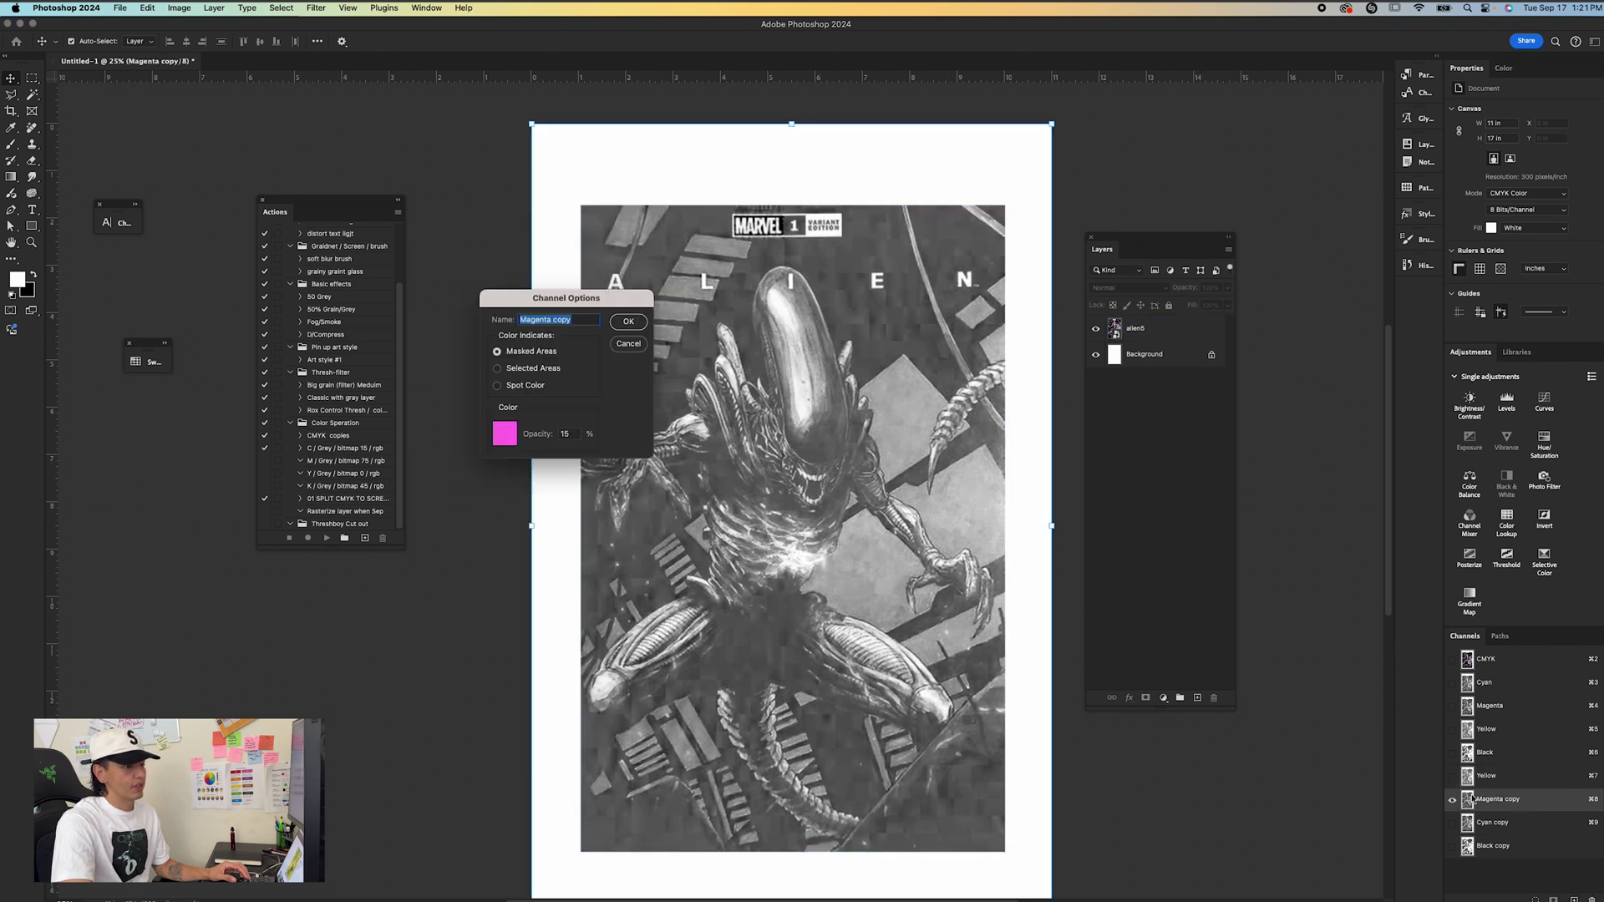
{"action": "left_click", "coordinate": [499, 386]}
{"action": "left_click", "coordinate": [515, 434]}
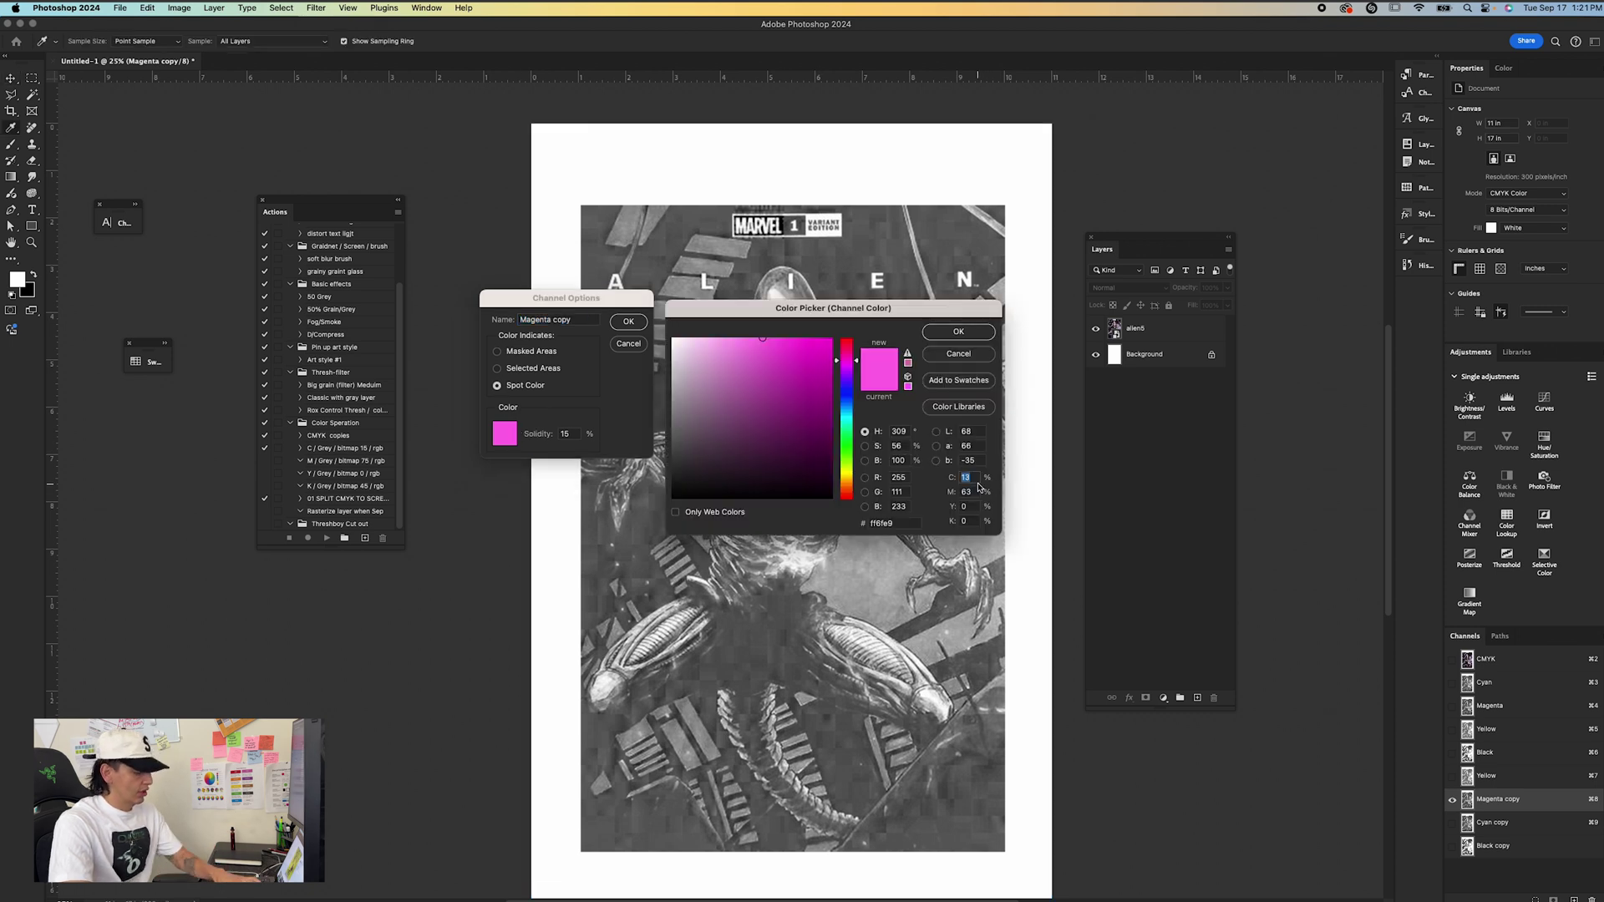
{"action": "type", "text": "0"}
{"action": "key", "text": "Tab"}
{"action": "type", "text": "100"}
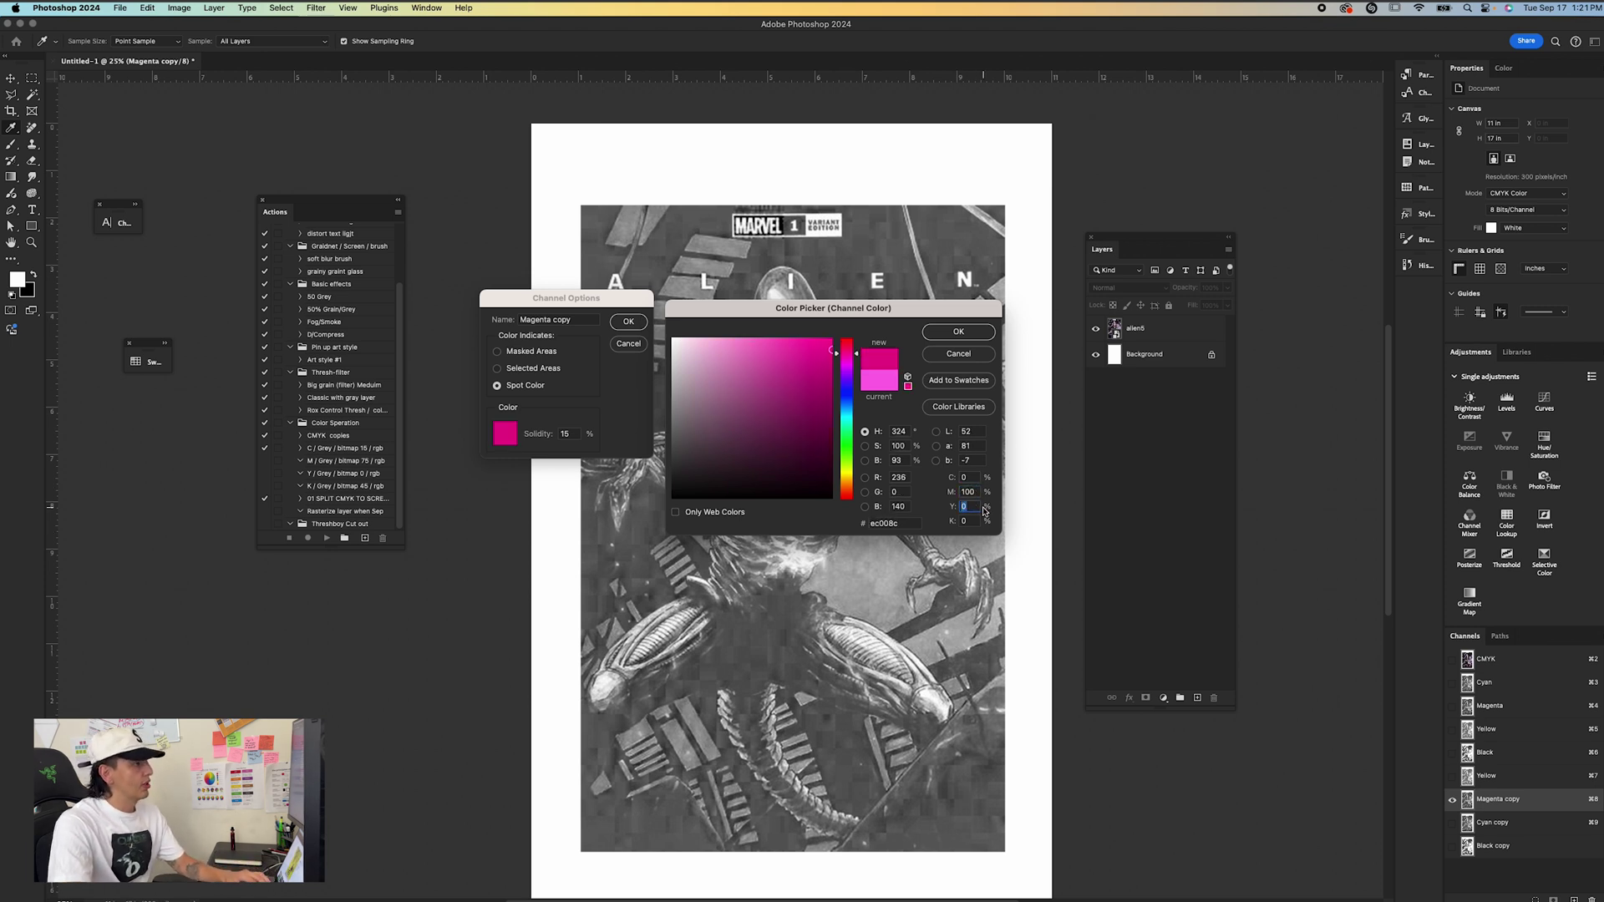
{"action": "left_click", "coordinate": [974, 521]}
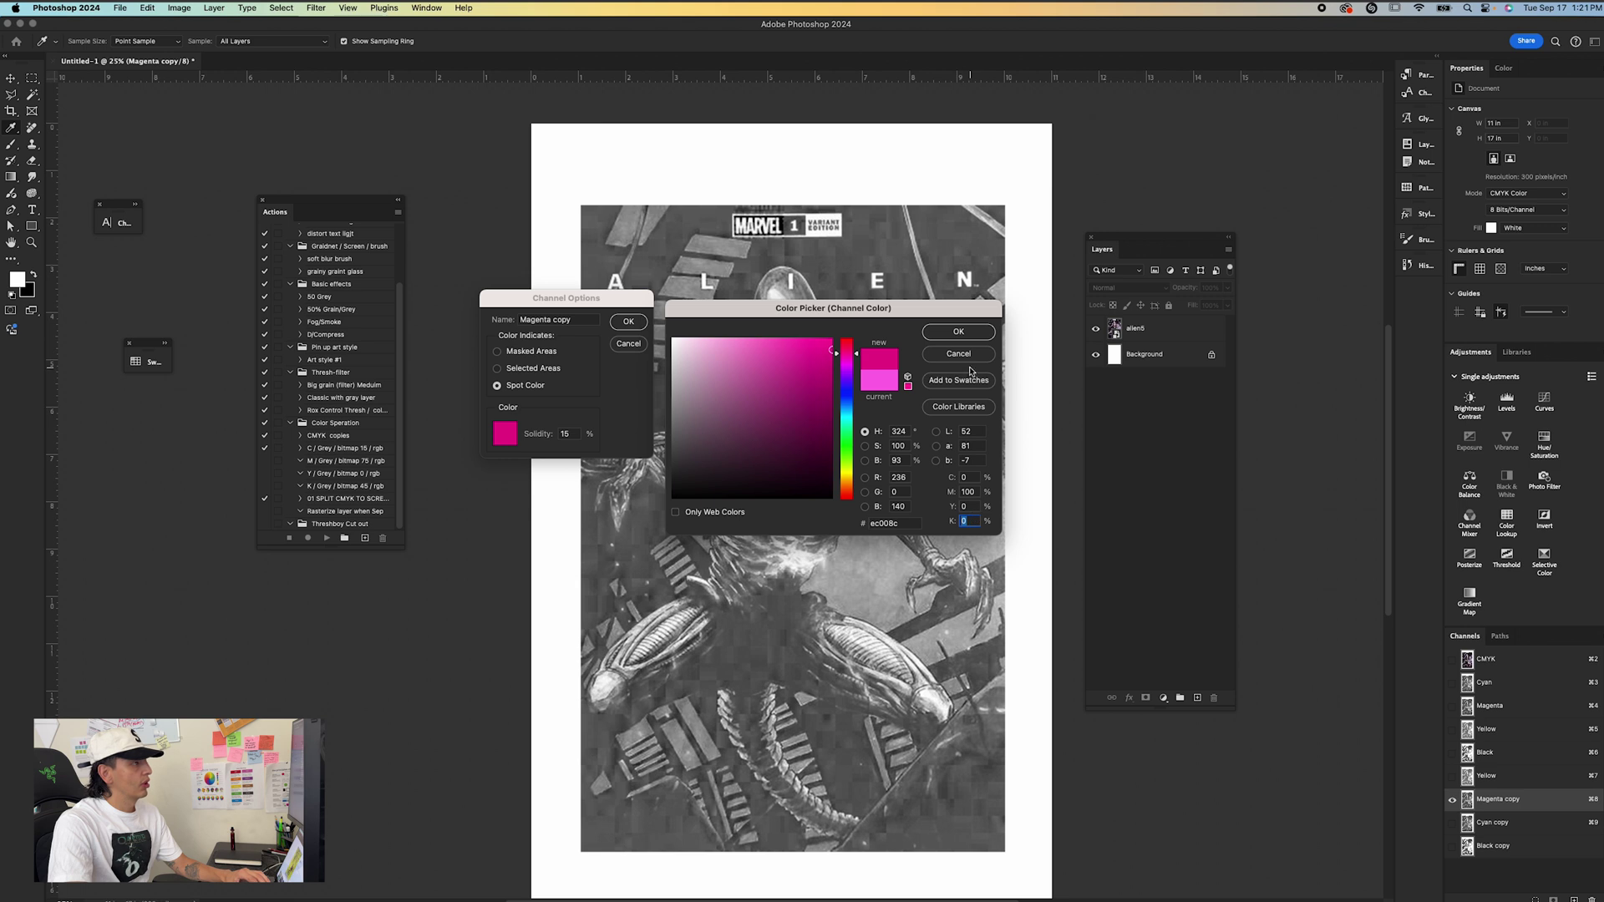
{"action": "left_click", "coordinate": [959, 333]}
{"action": "left_click", "coordinate": [626, 322]}
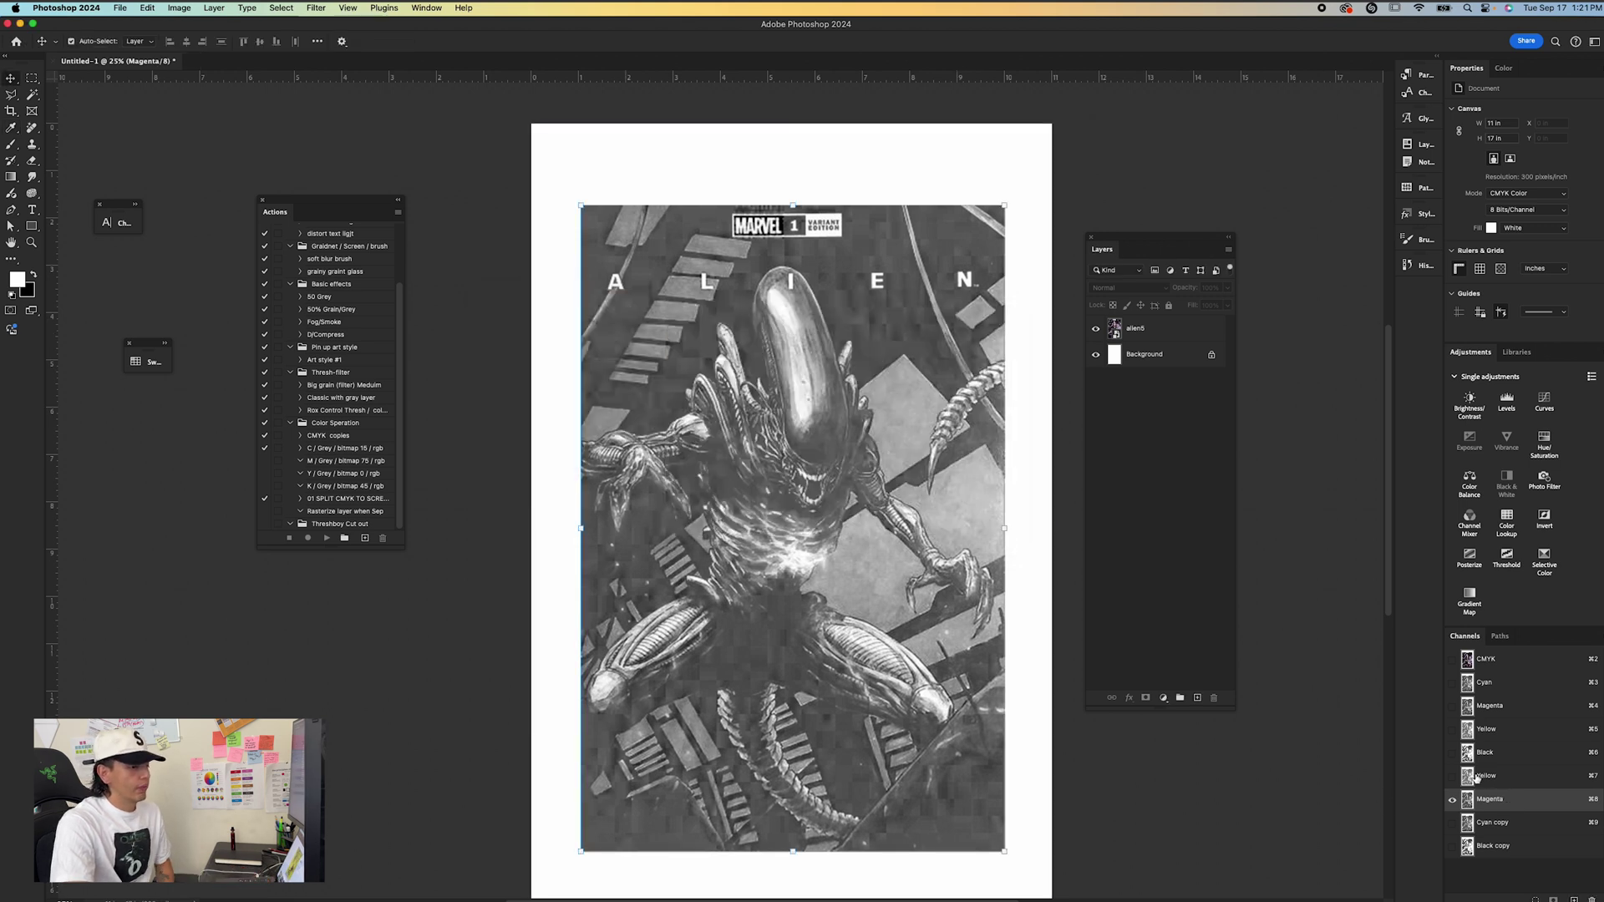
{"action": "double_click", "coordinate": [1471, 776]}
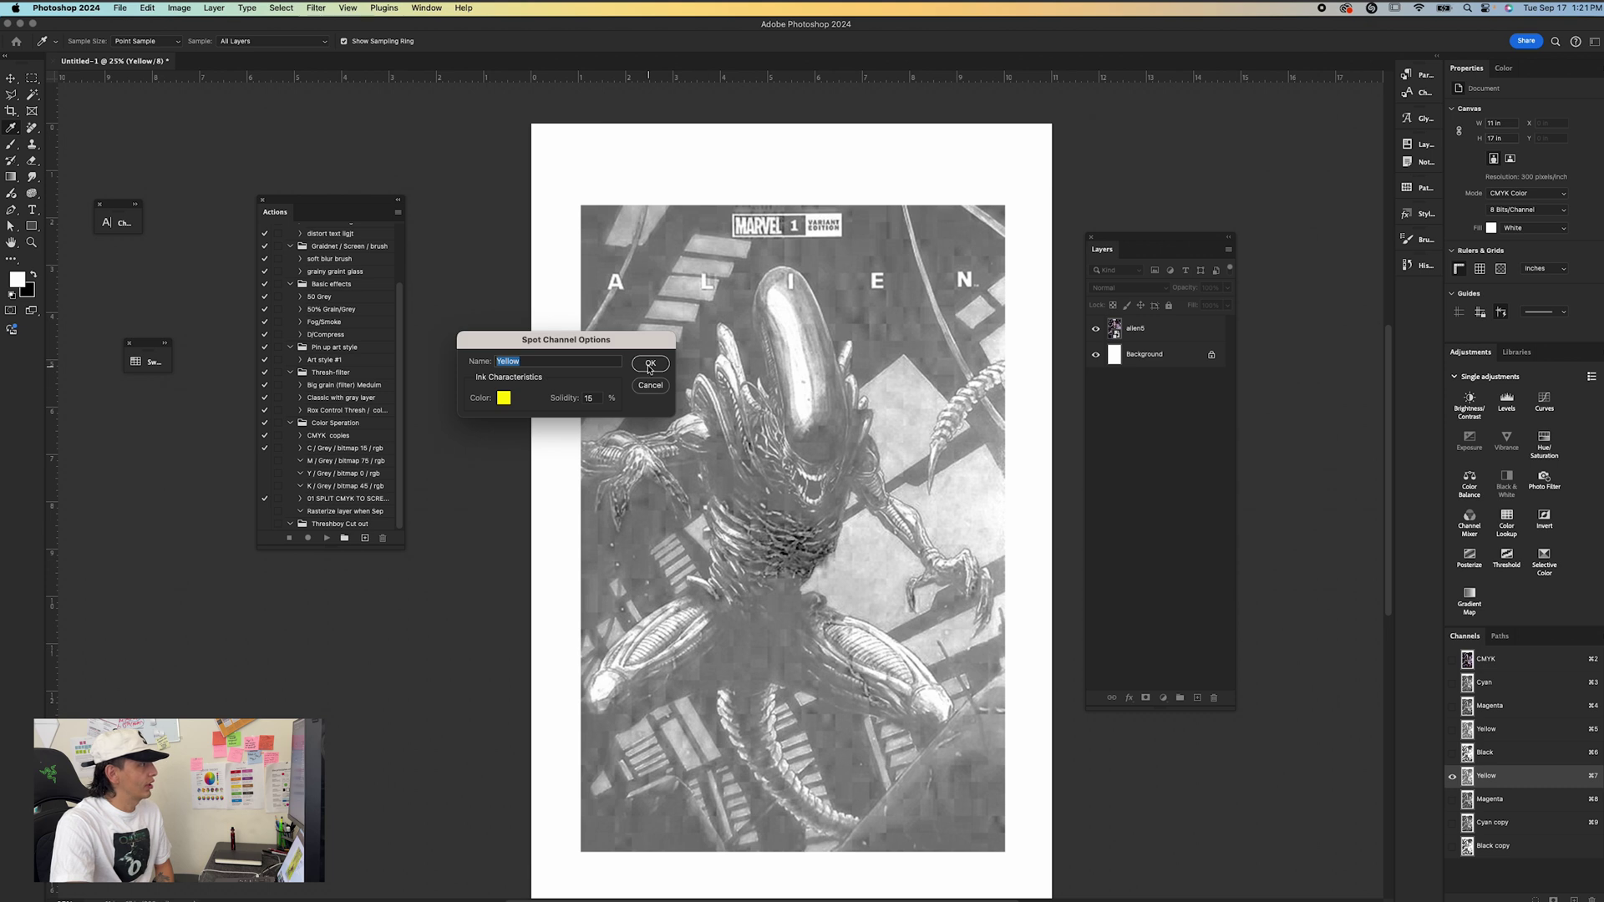
{"action": "left_click", "coordinate": [650, 365]}
Turn the Cyan copy channel into a spot color channel with ink color C 100, M 0, Y 0, K 0.
{"action": "double_click", "coordinate": [1468, 824]}
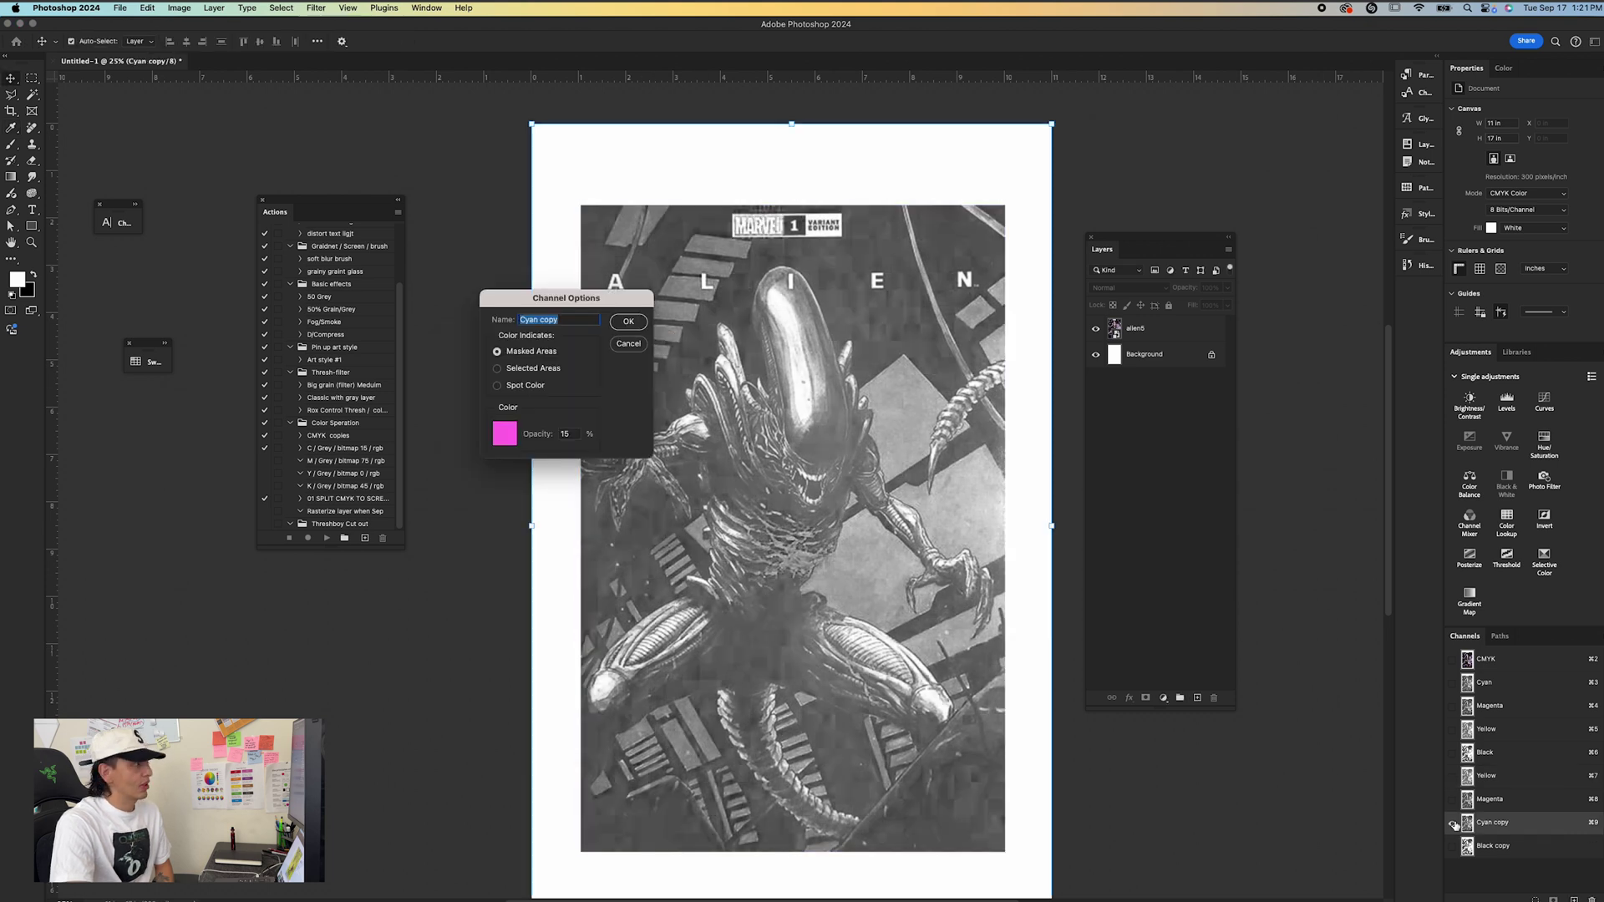
{"action": "left_click", "coordinate": [498, 387]}
{"action": "left_click", "coordinate": [506, 433]}
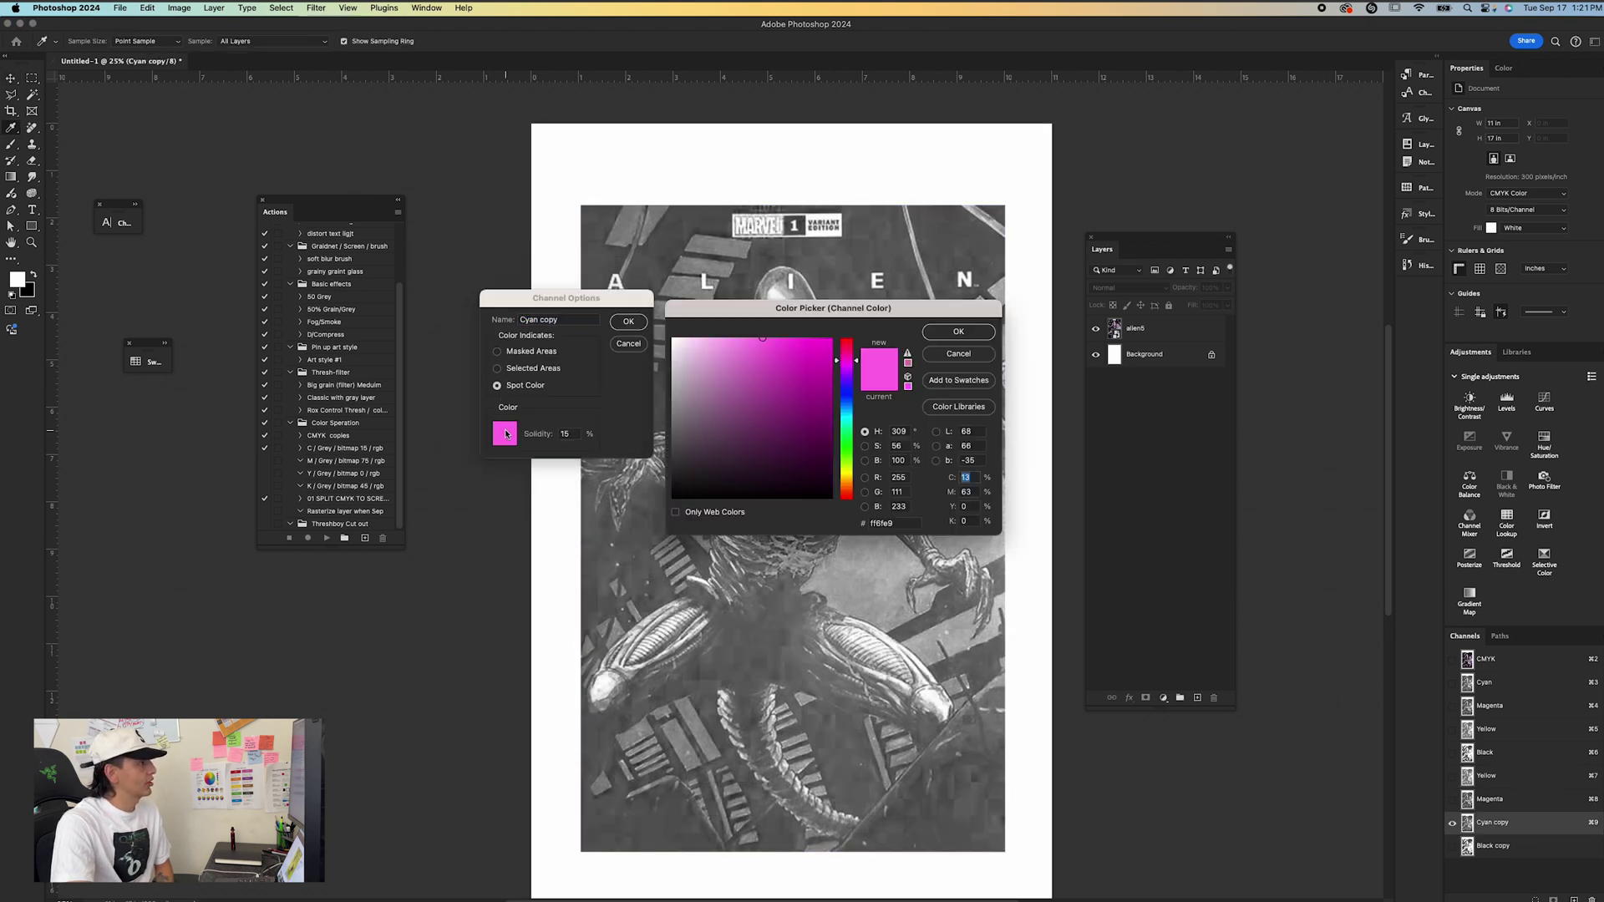
{"action": "left_click", "coordinate": [843, 415]}
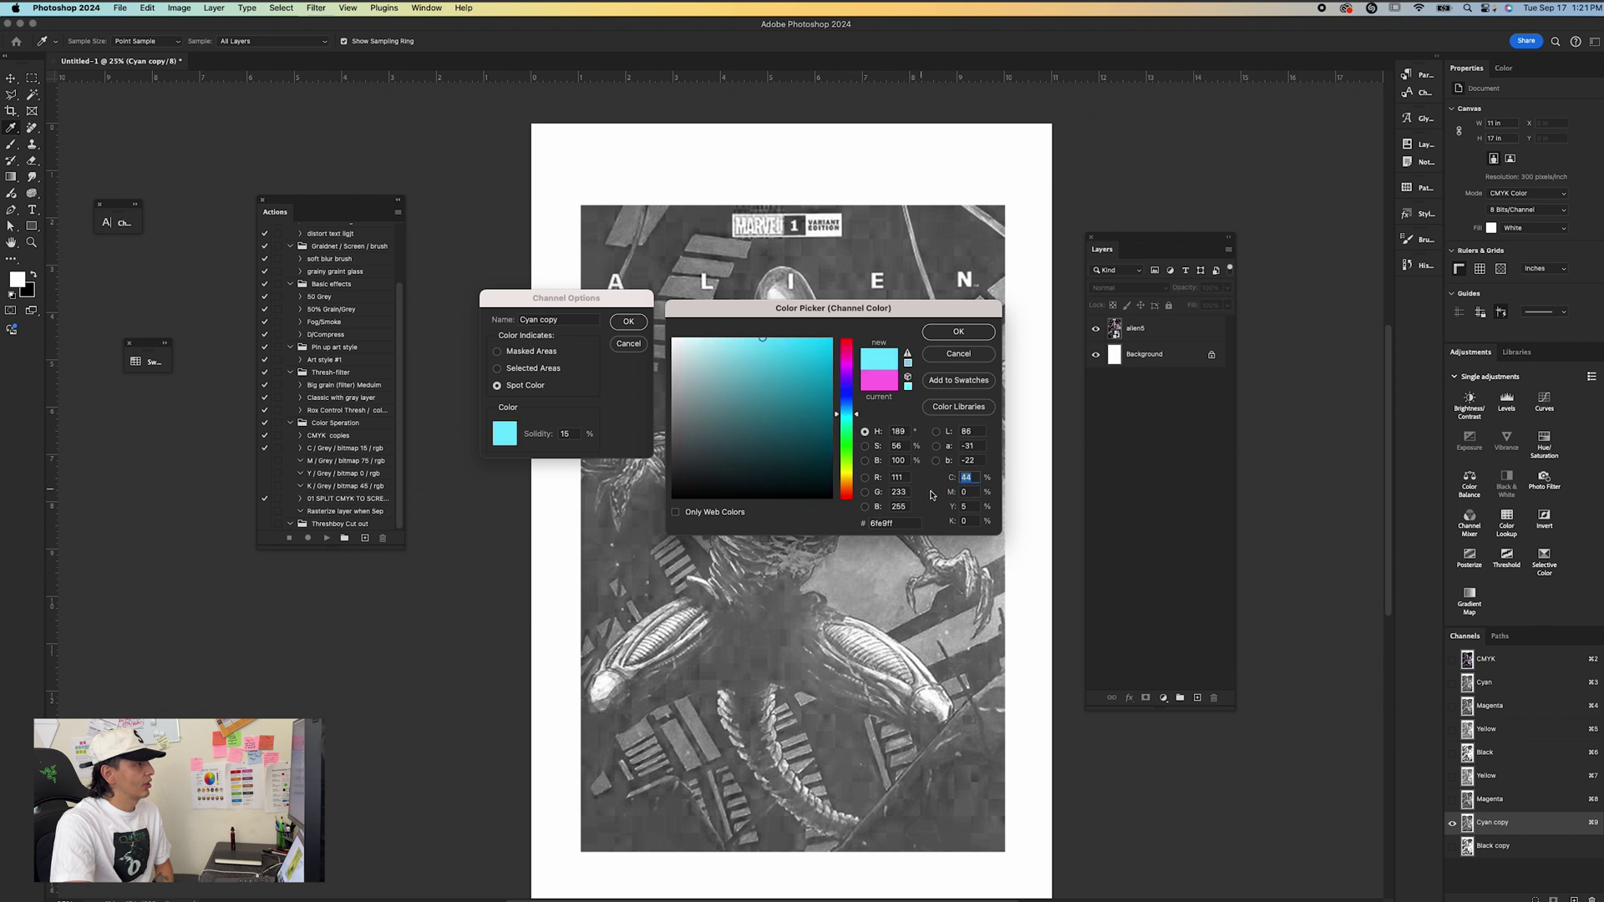
{"action": "type", "text": "100"}
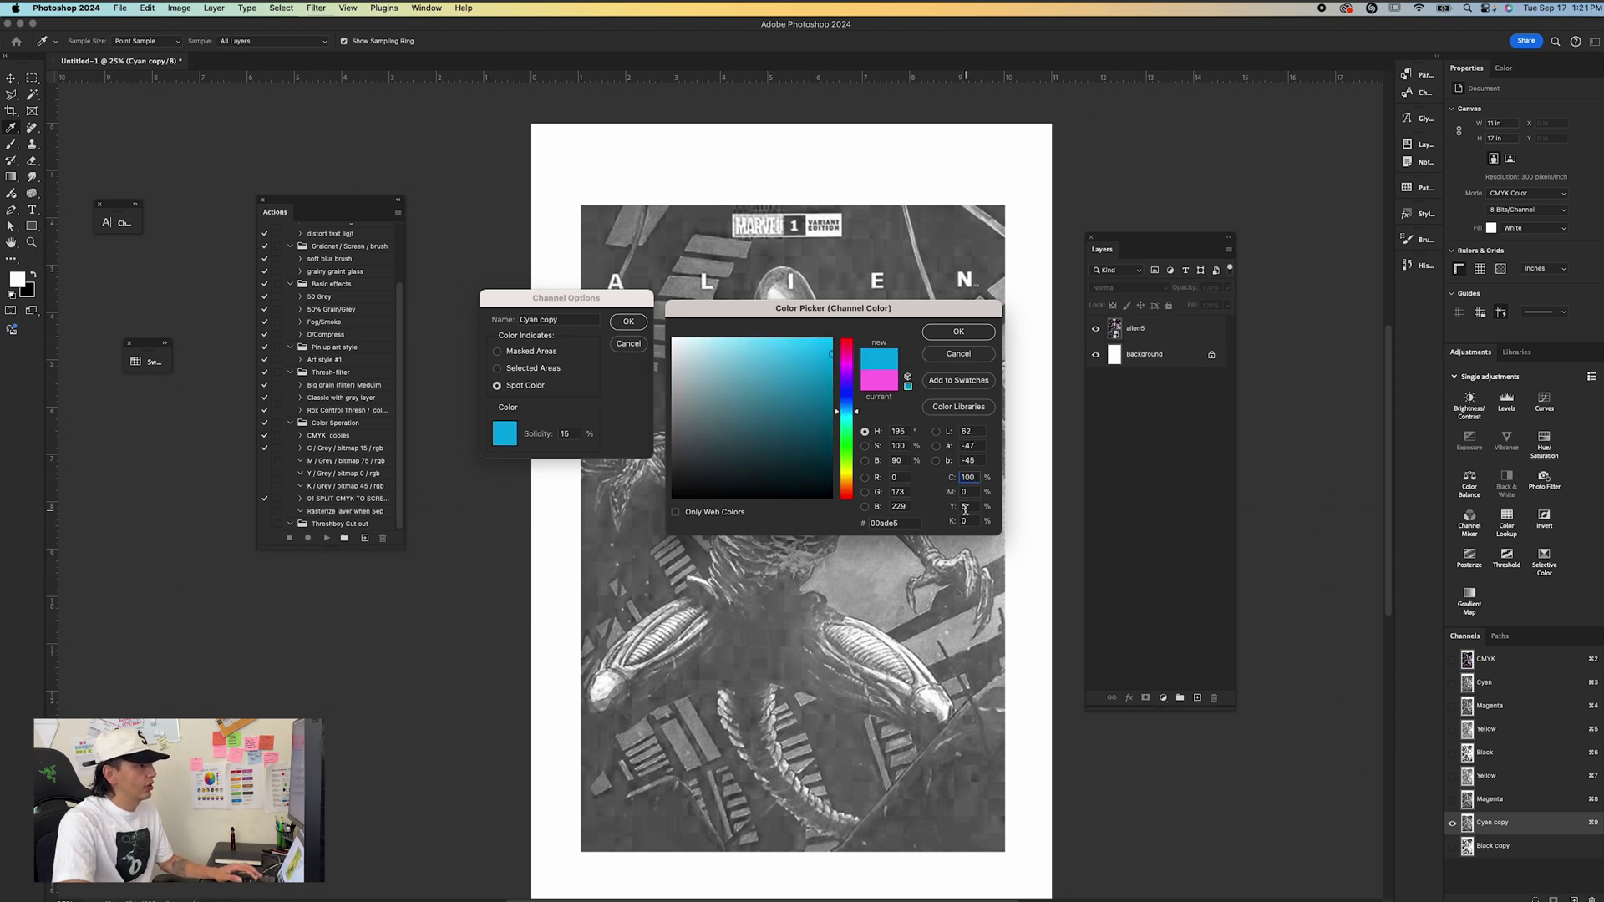
{"action": "double_click", "coordinate": [965, 506]}
{"action": "type", "text": "0"}
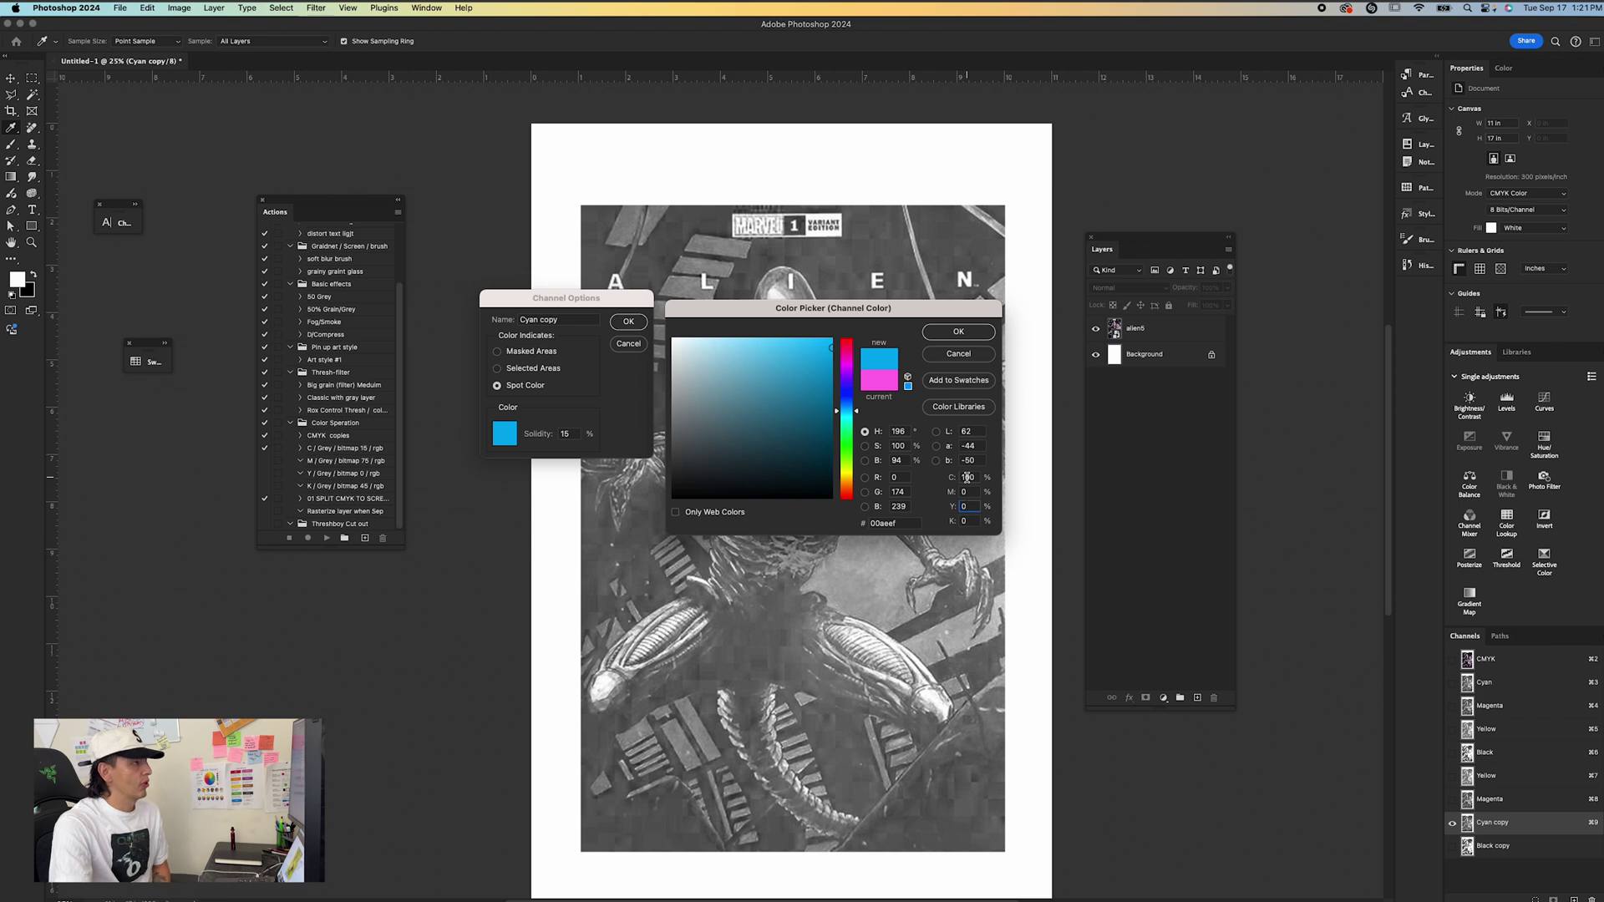
{"action": "left_click", "coordinate": [945, 335]}
{"action": "left_click", "coordinate": [625, 324]}
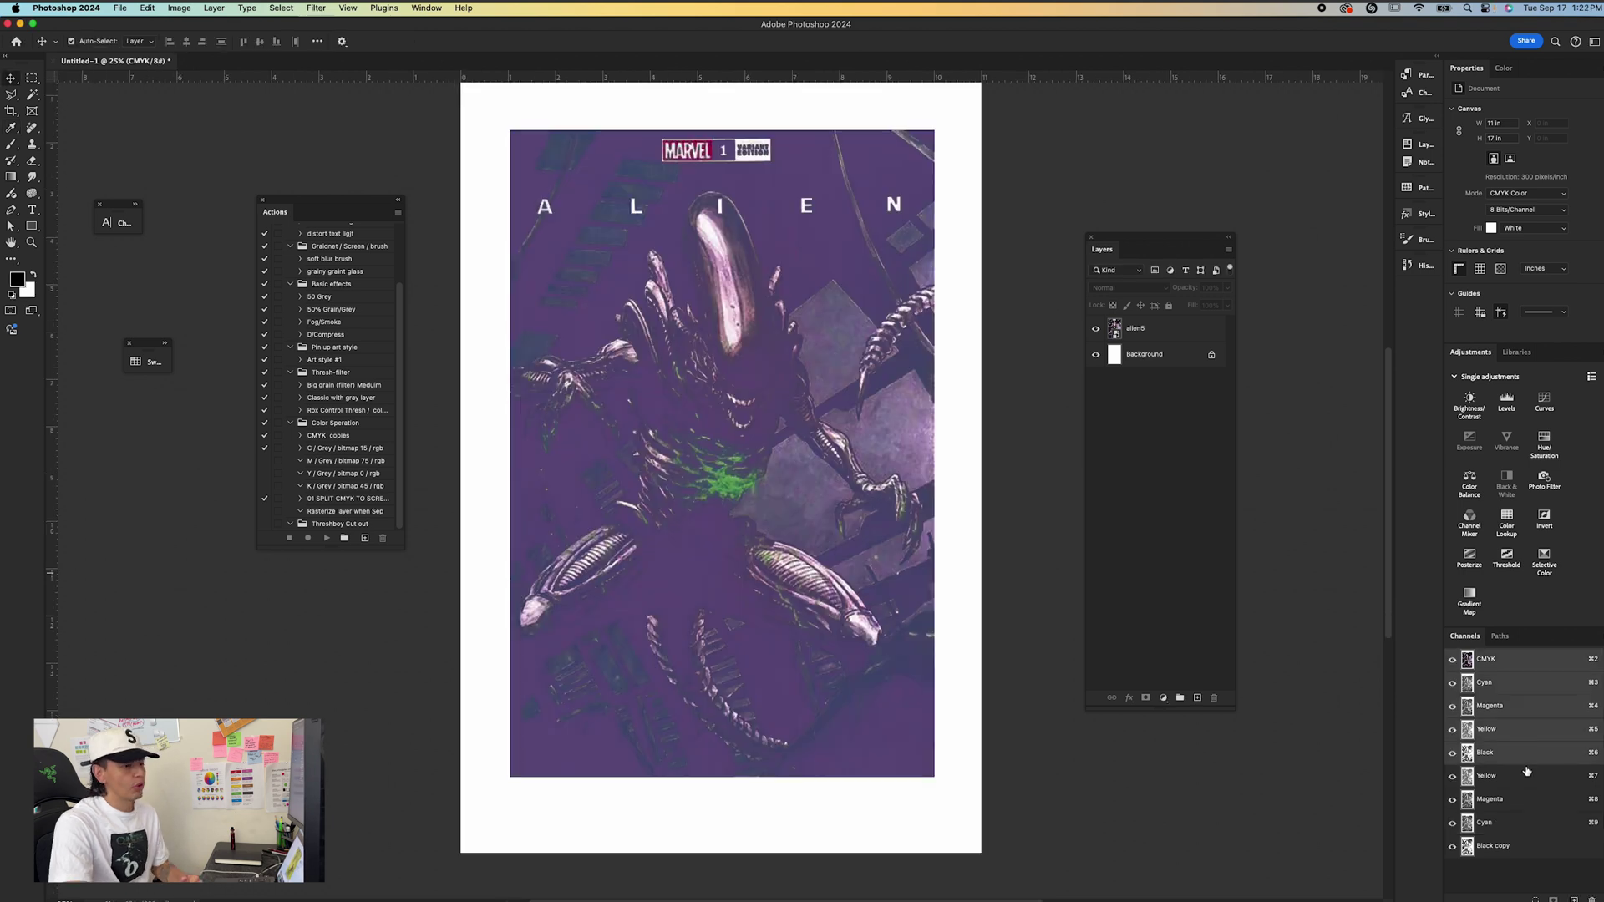
Turn the Black copy channel into a spot color channel with a black ink color and 100% solidity.
{"action": "double_click", "coordinate": [1472, 846]}
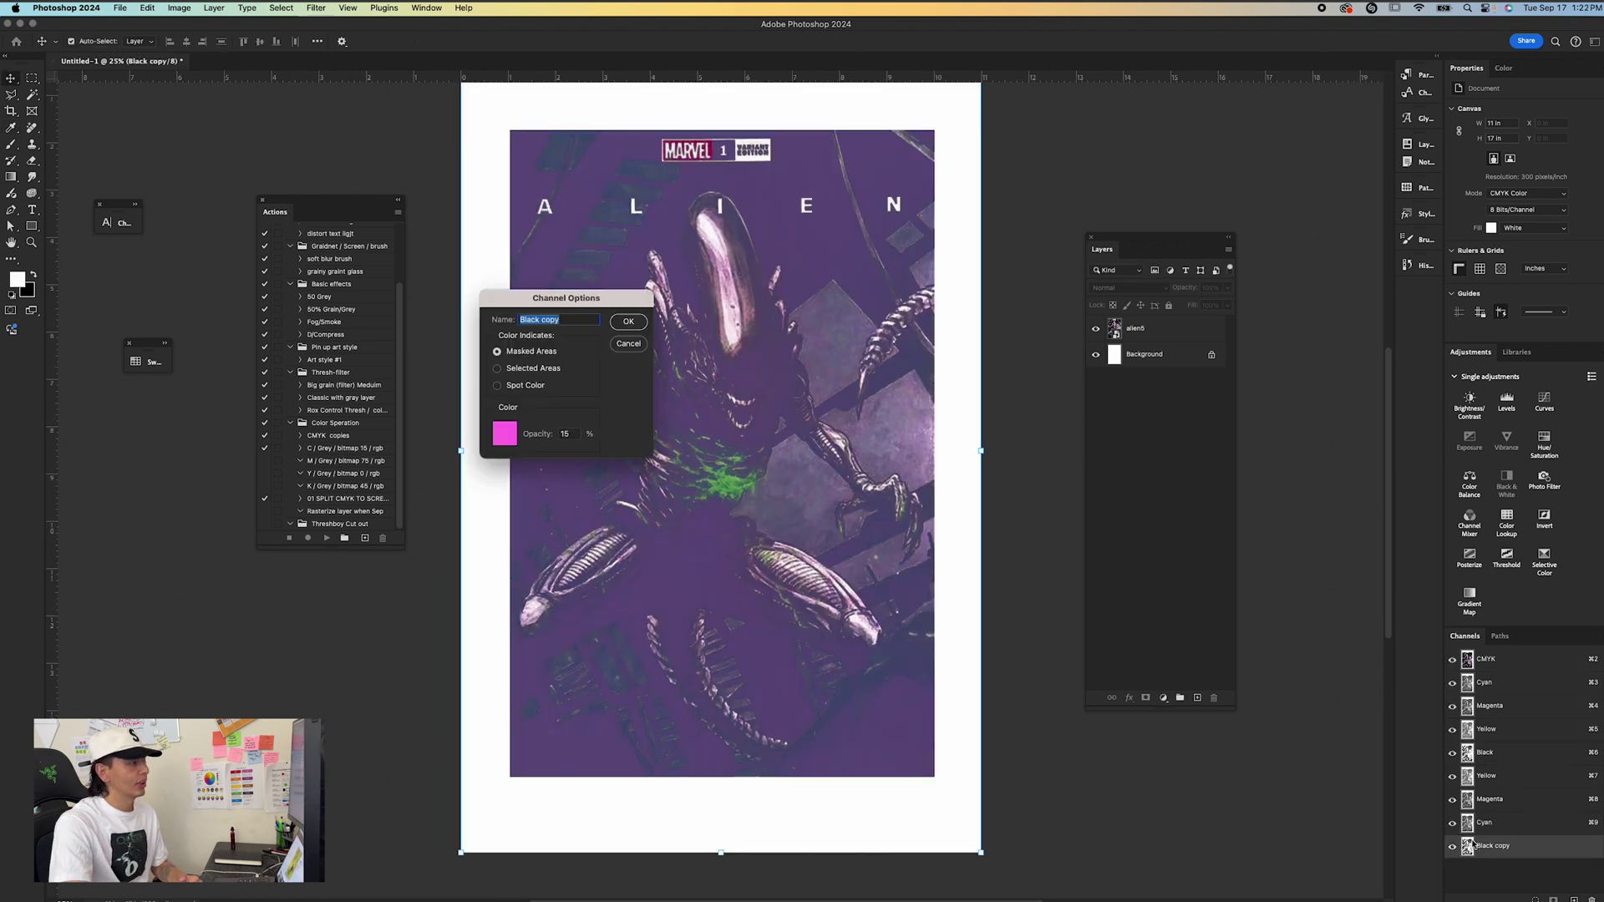
{"action": "double_click", "coordinate": [567, 434]}
{"action": "type", "text": "100"}
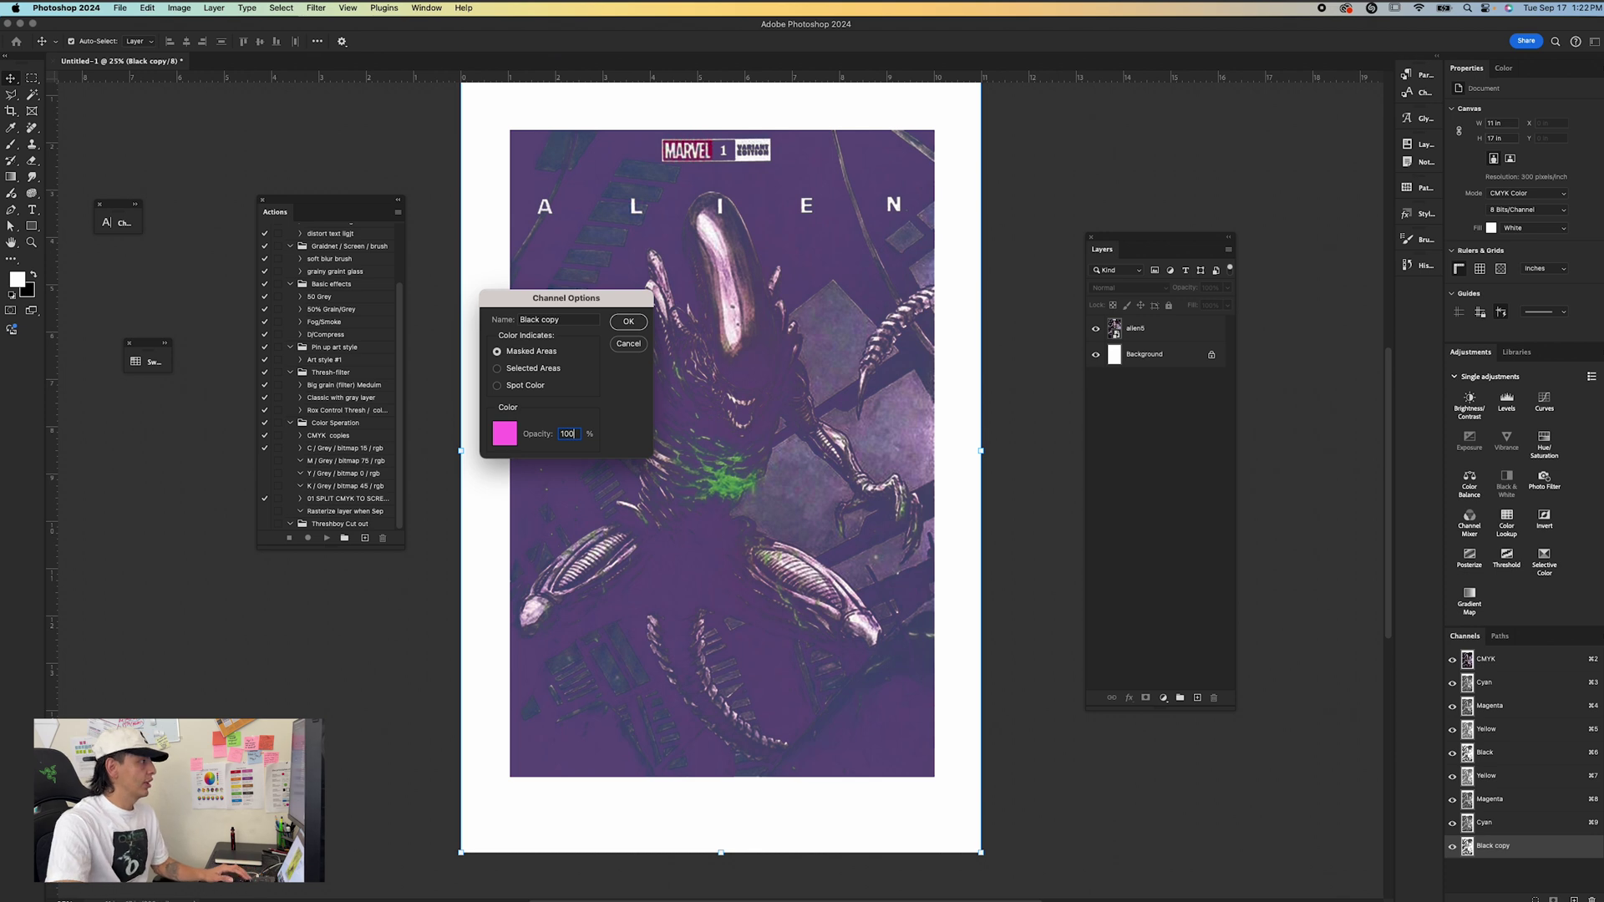
{"action": "left_click", "coordinate": [497, 385]}
{"action": "left_click", "coordinate": [505, 433]}
{"action": "left_click", "coordinate": [612, 545]}
{"action": "left_click", "coordinate": [958, 332]}
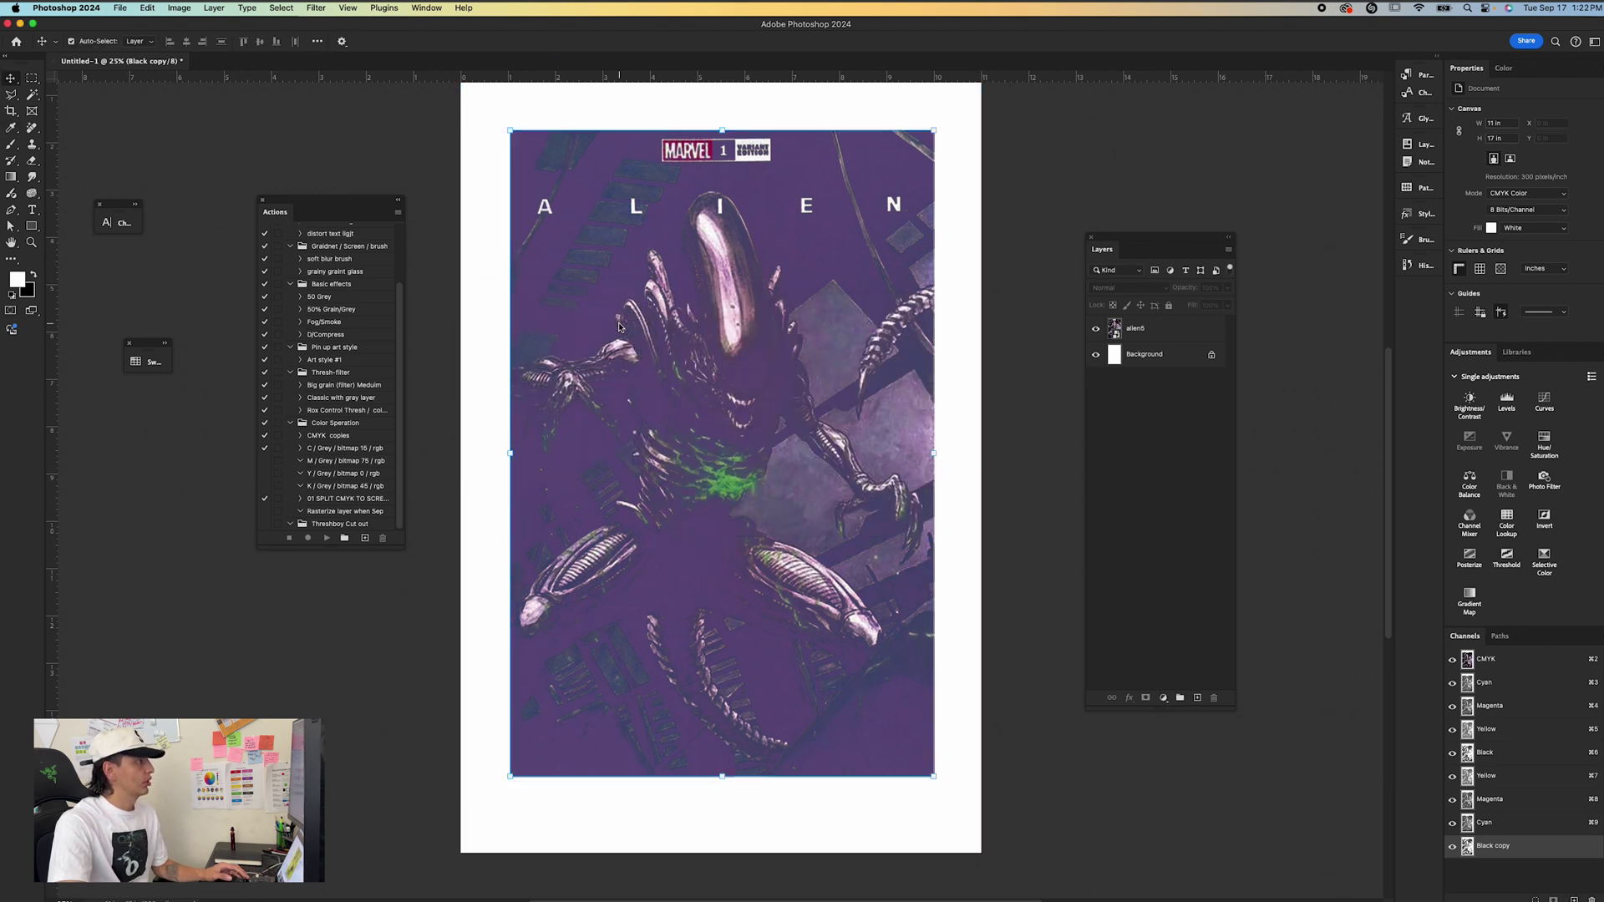
{"action": "left_click", "coordinate": [623, 325]}
{"action": "scroll", "coordinate": [1062, 680], "scroll_direction": "down", "scroll_amount": 3}
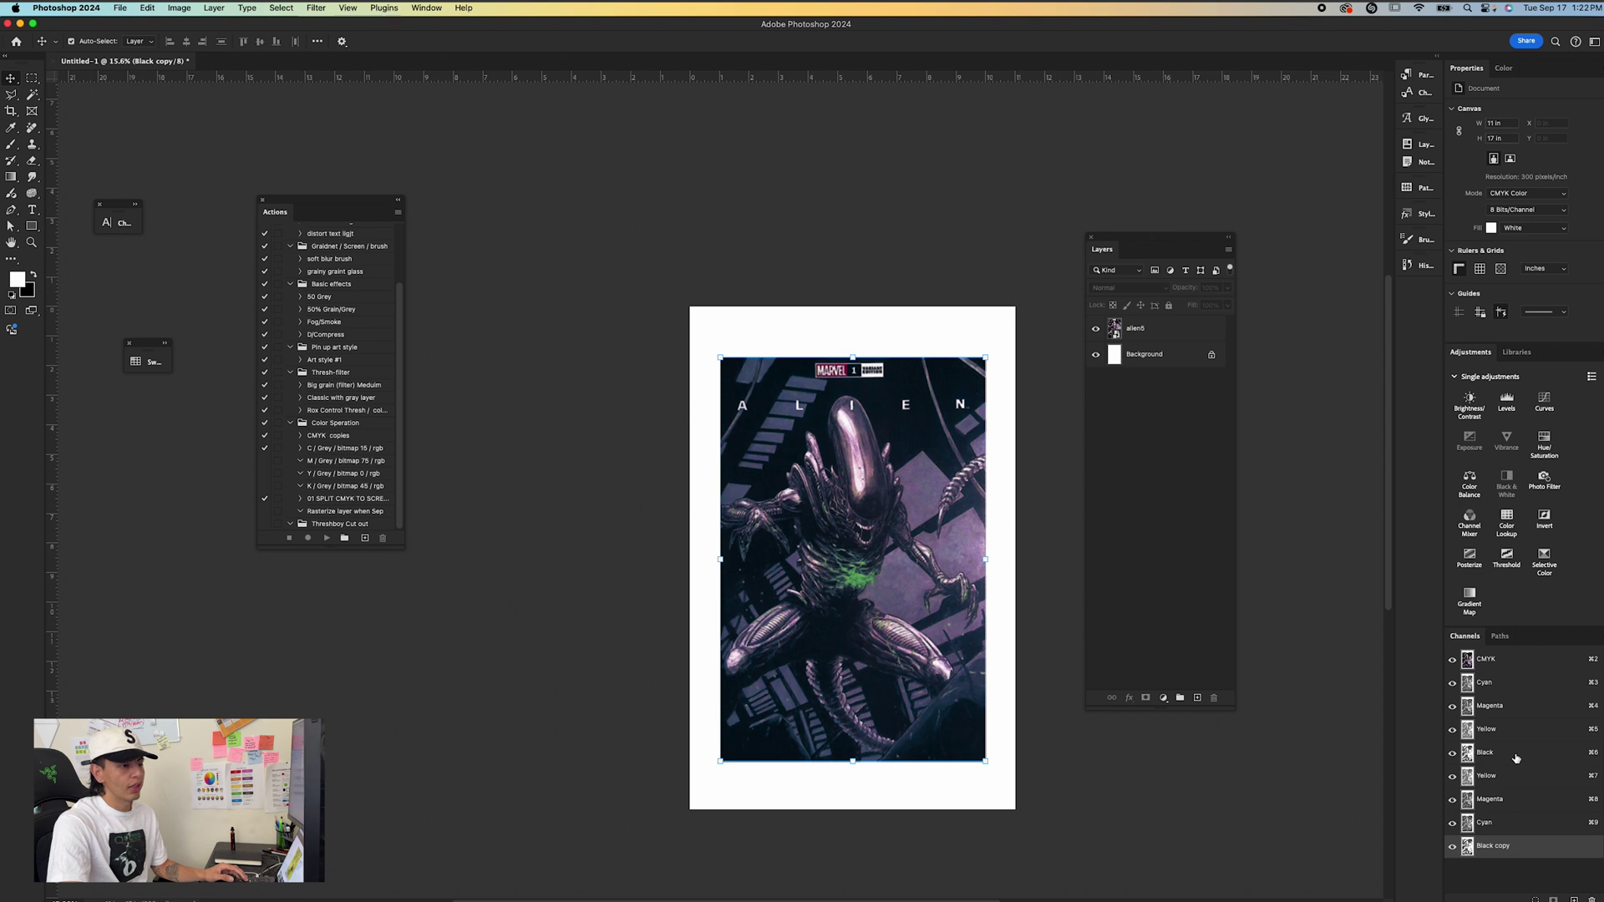
Delete the original composite CMYK channels, leaving only the four spot channels.
{"action": "left_click", "coordinate": [1511, 662]}
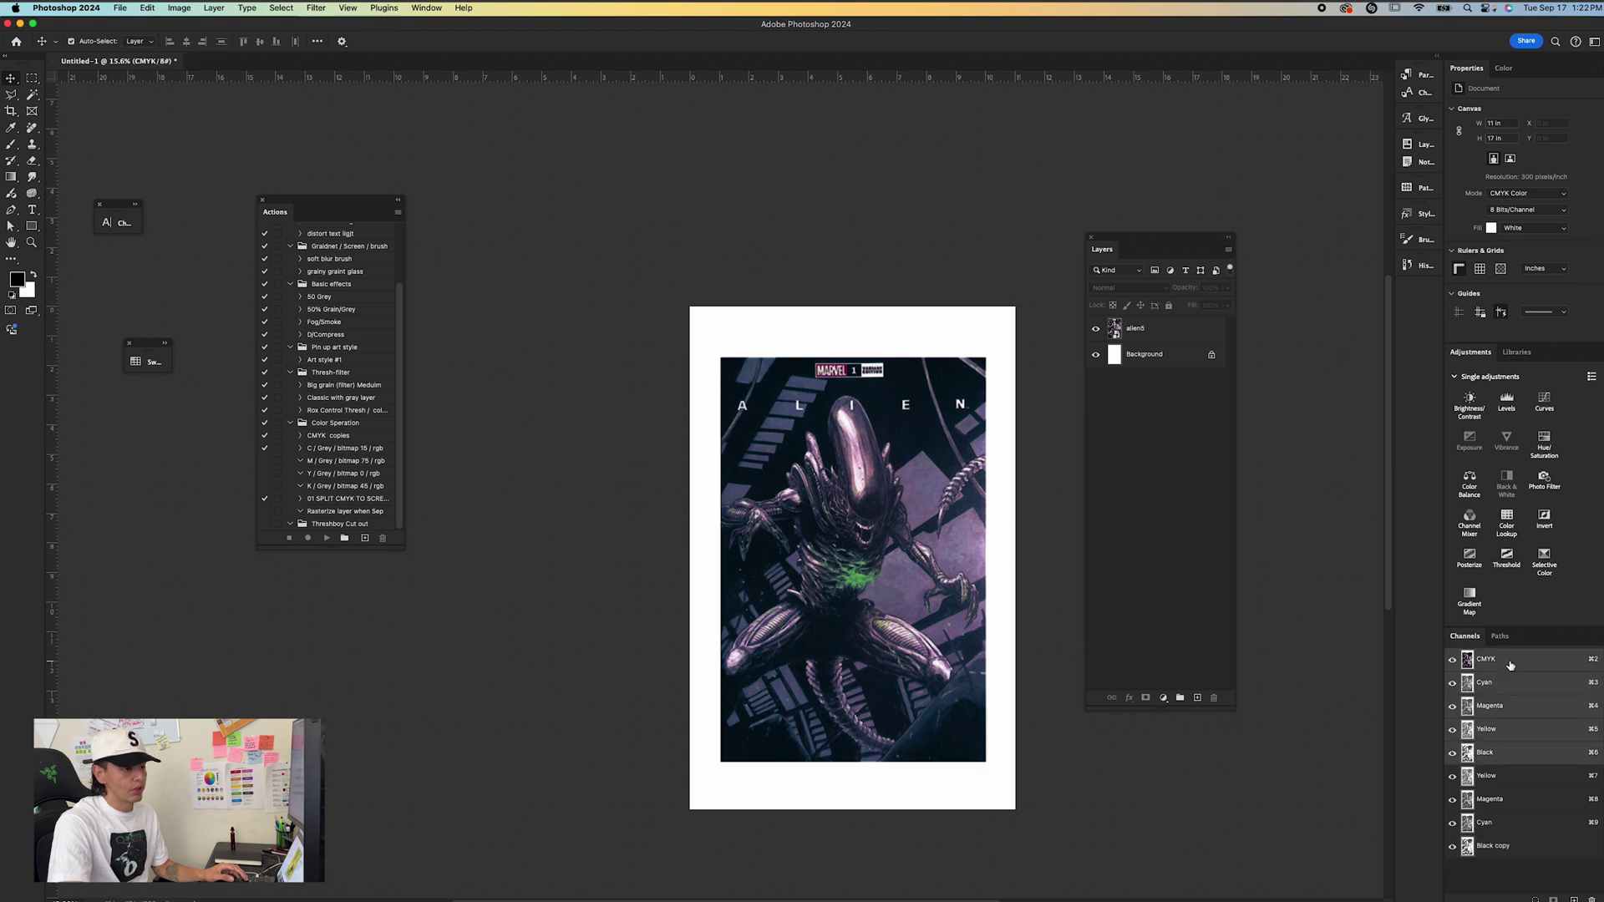
{"action": "left_click", "coordinate": [1593, 900]}
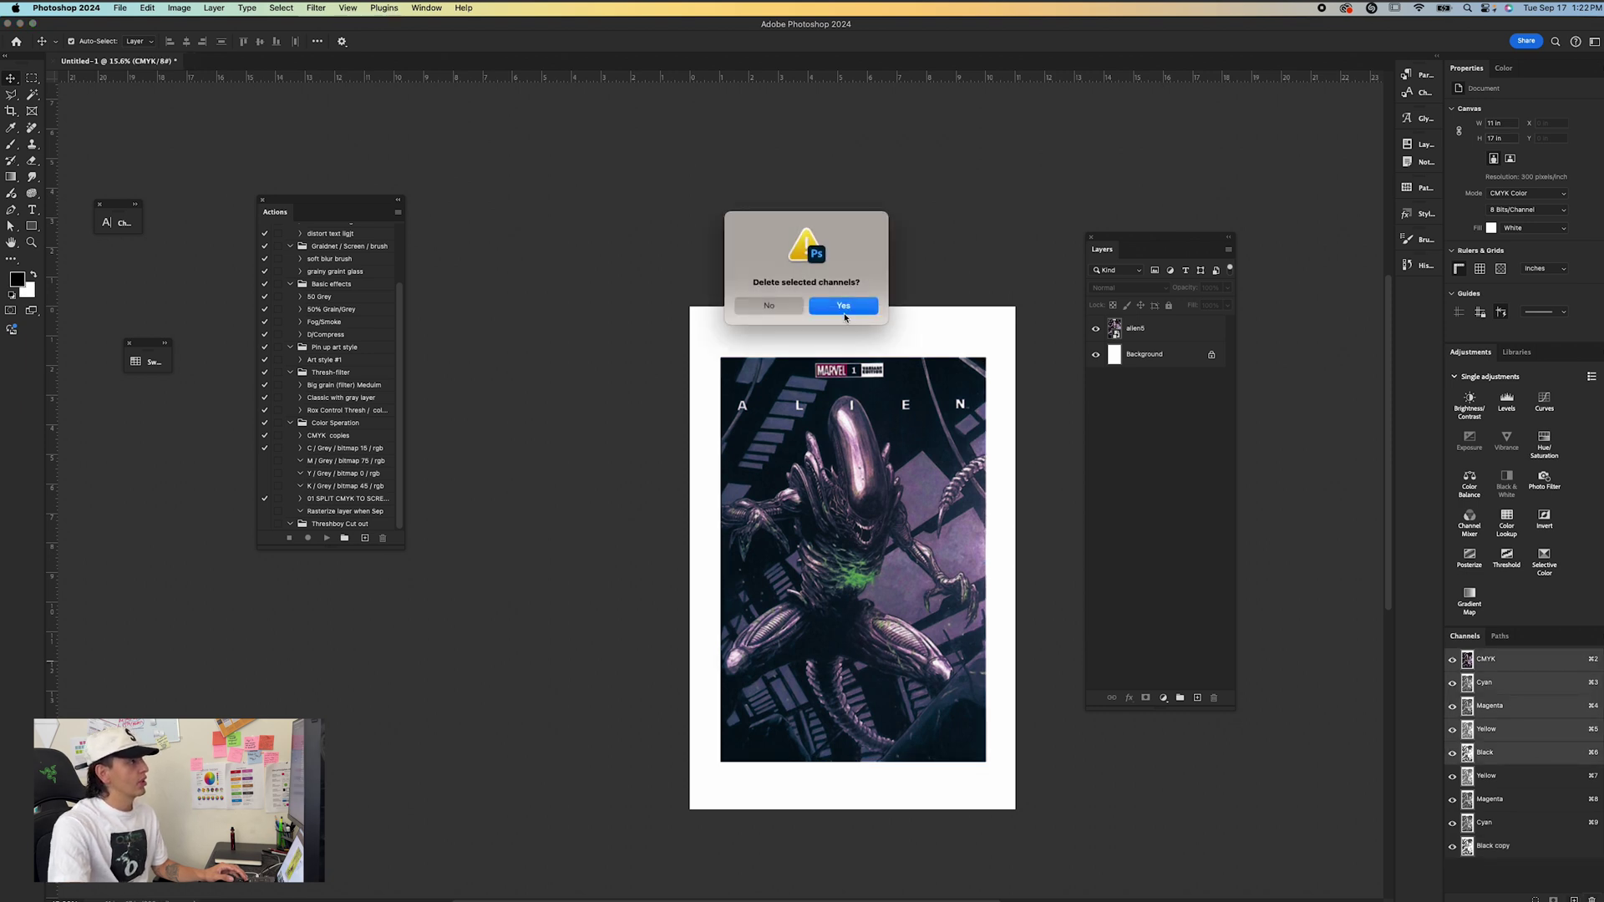
{"action": "left_click", "coordinate": [843, 306]}
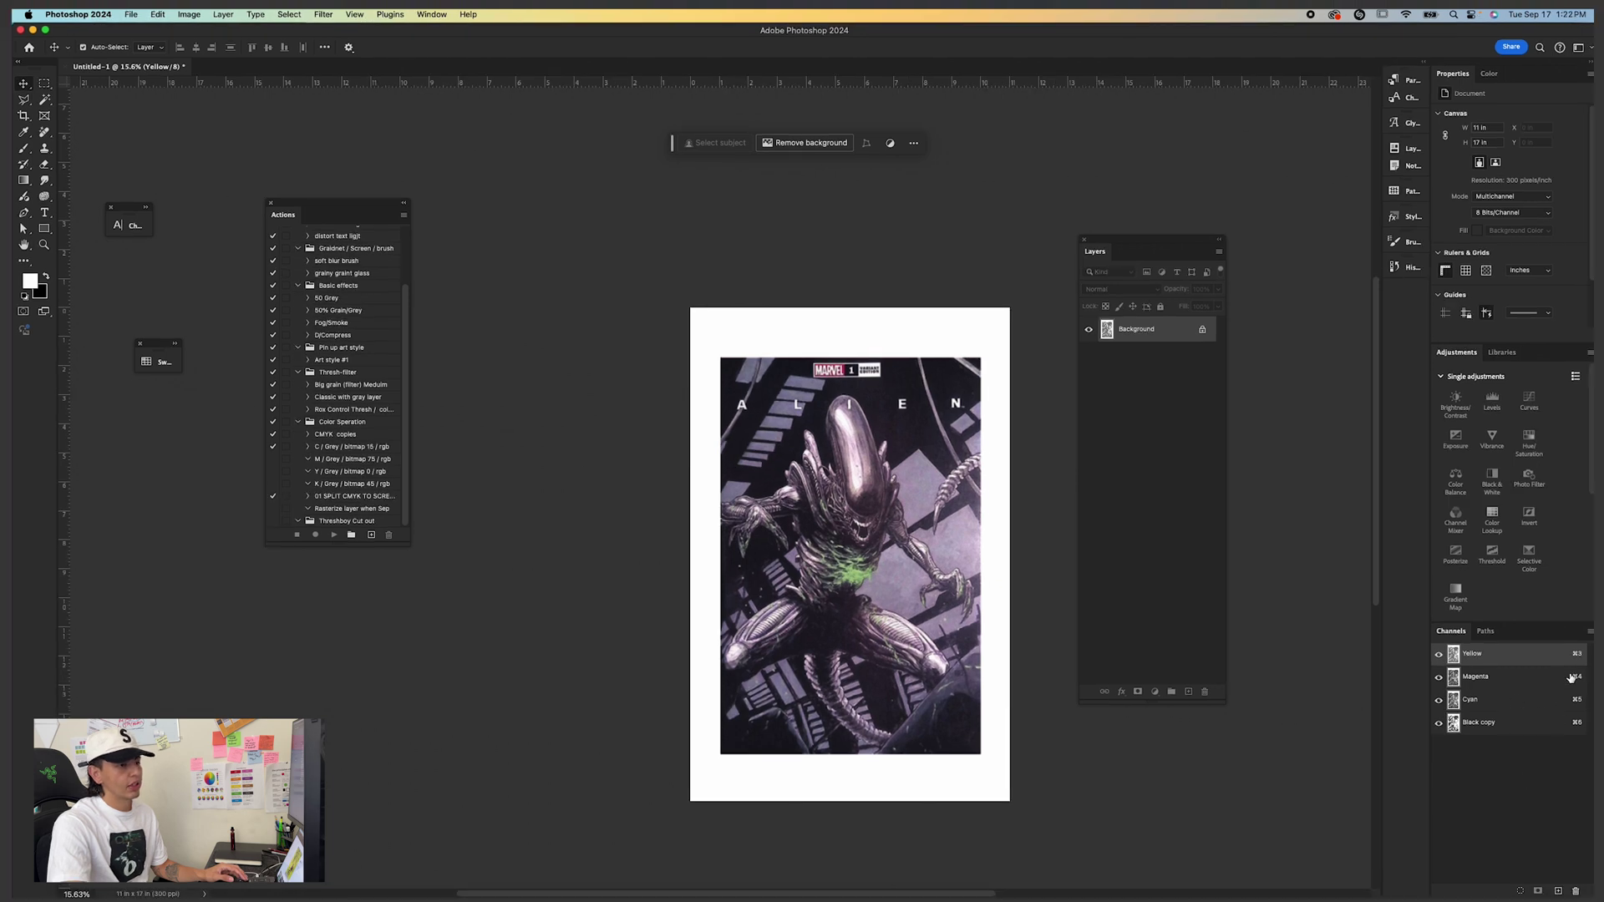
Split the spot channels into separate grayscale documents and close the blank white document without saving it.
{"action": "left_click", "coordinate": [1590, 634]}
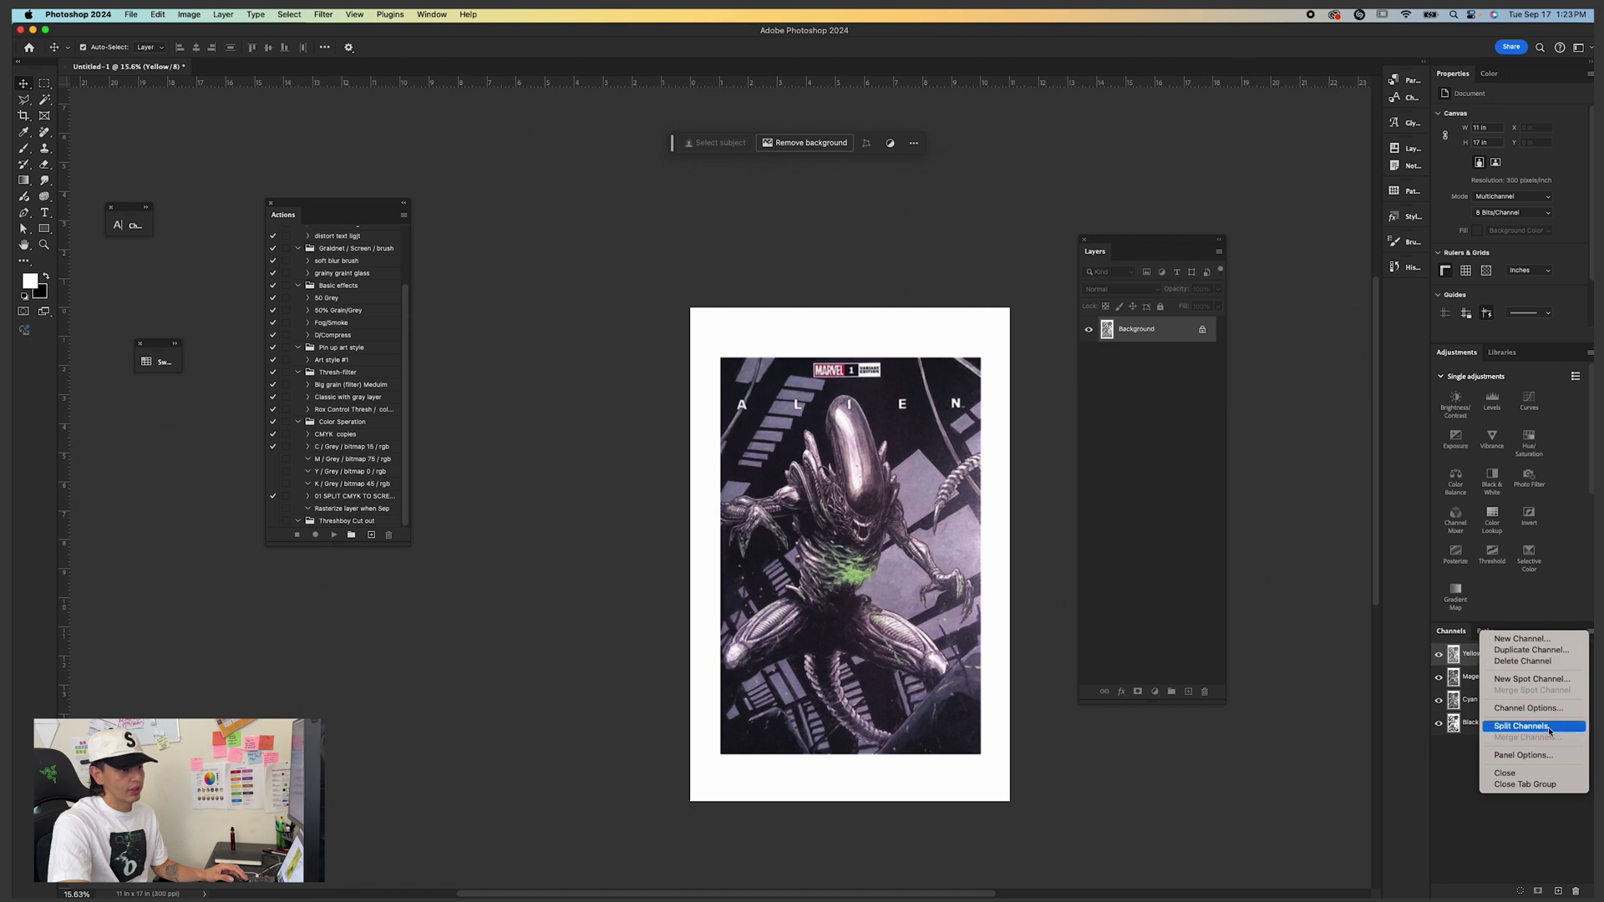
{"action": "left_click", "coordinate": [1520, 726]}
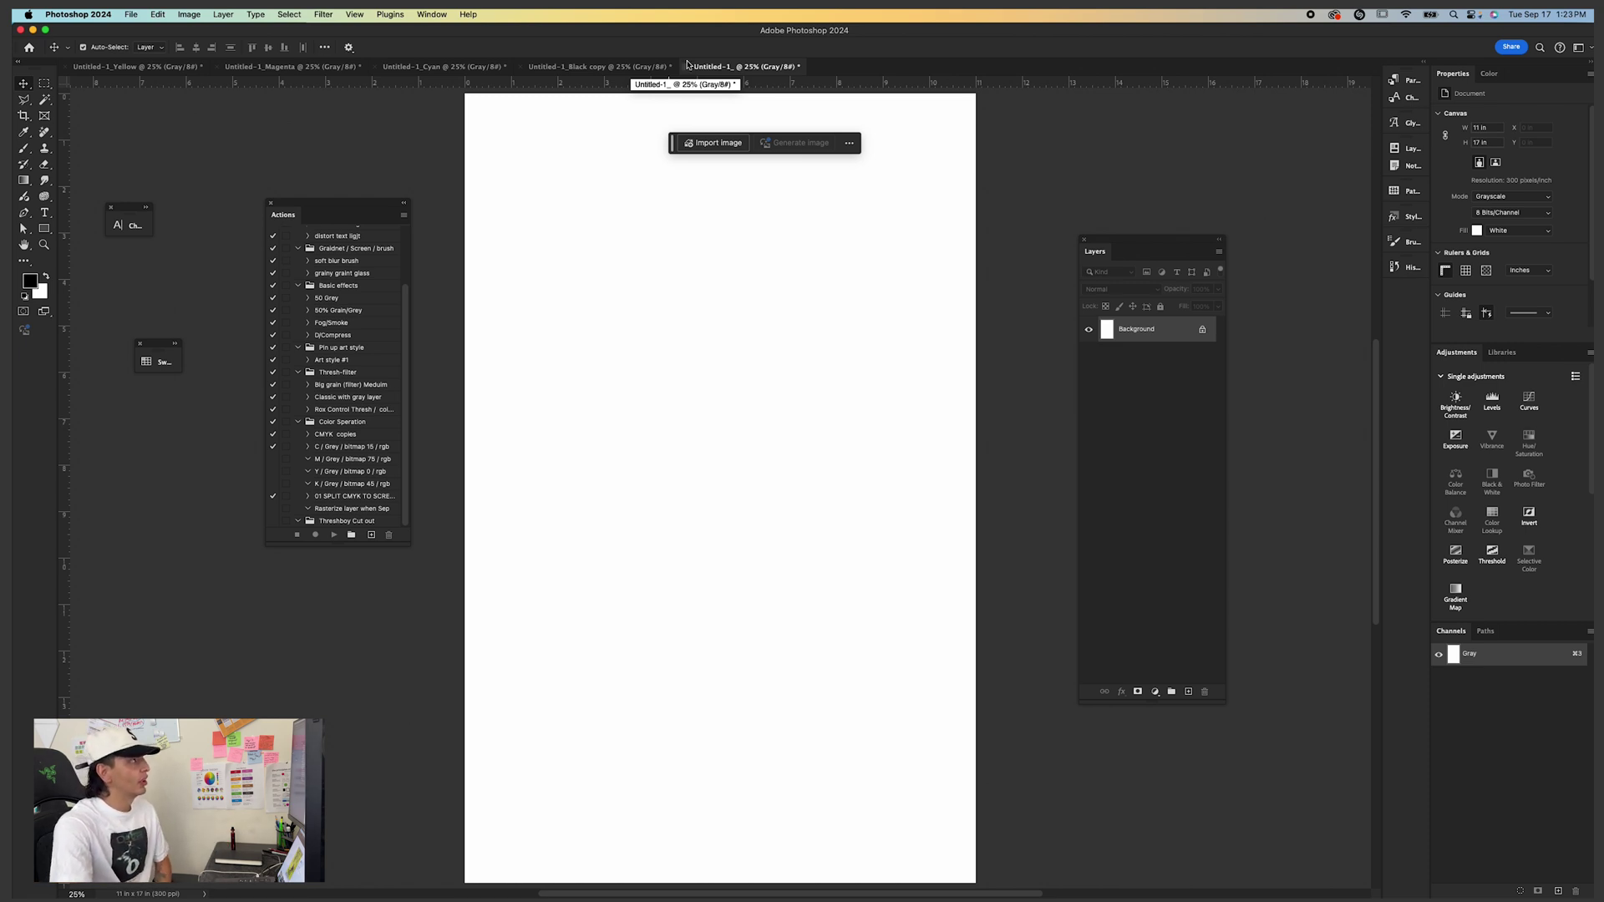
{"action": "left_click", "coordinate": [688, 66]}
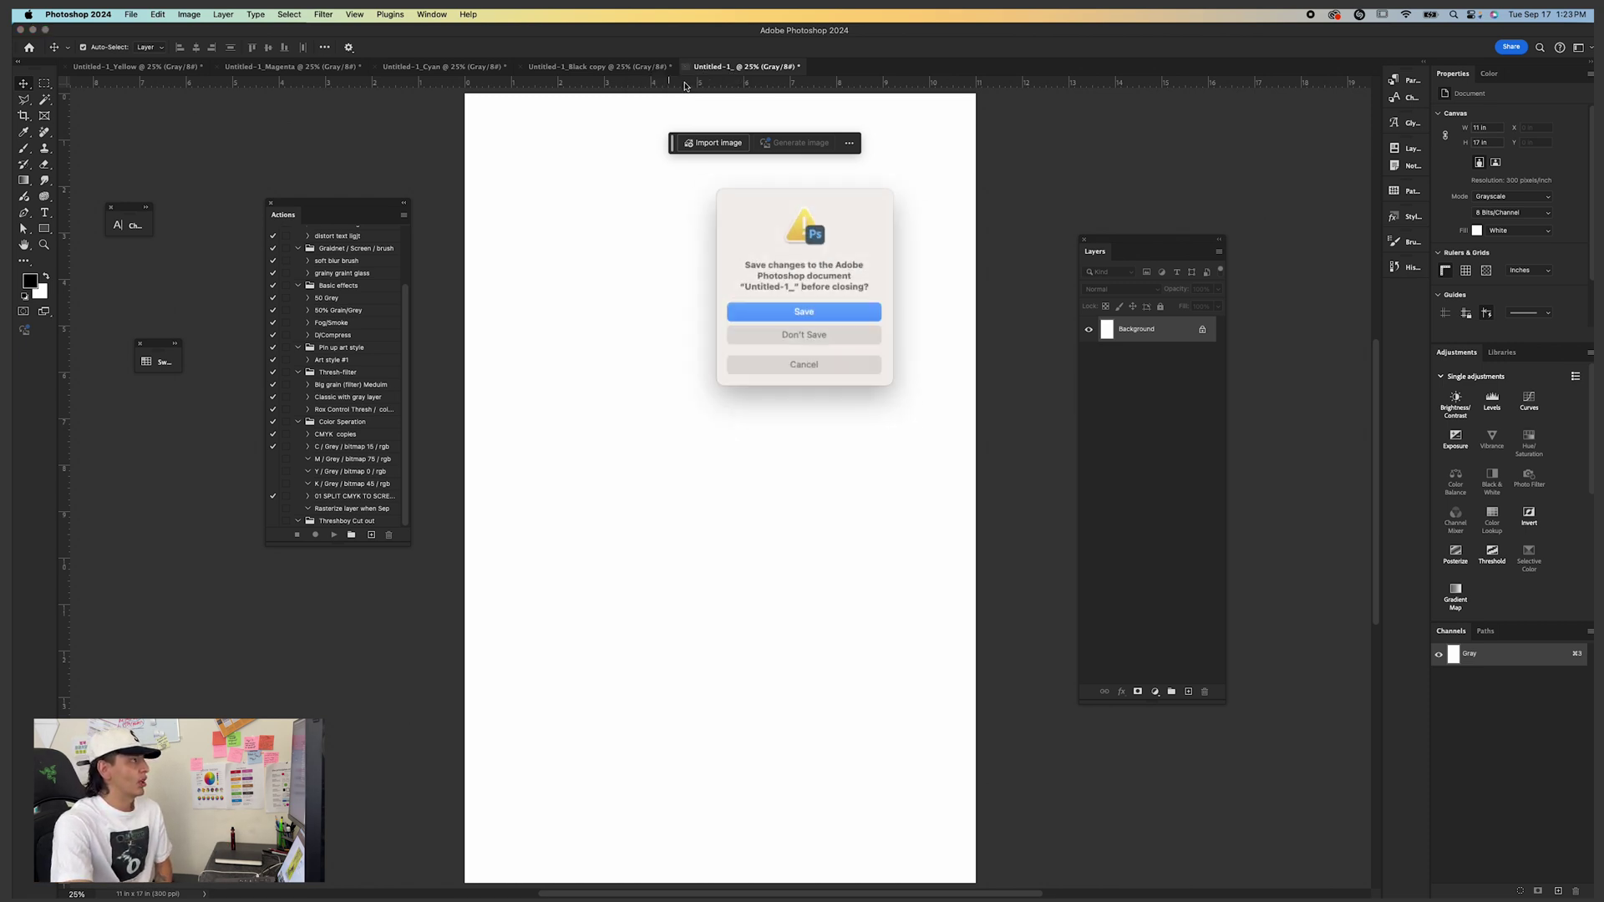
{"action": "left_click", "coordinate": [779, 334]}
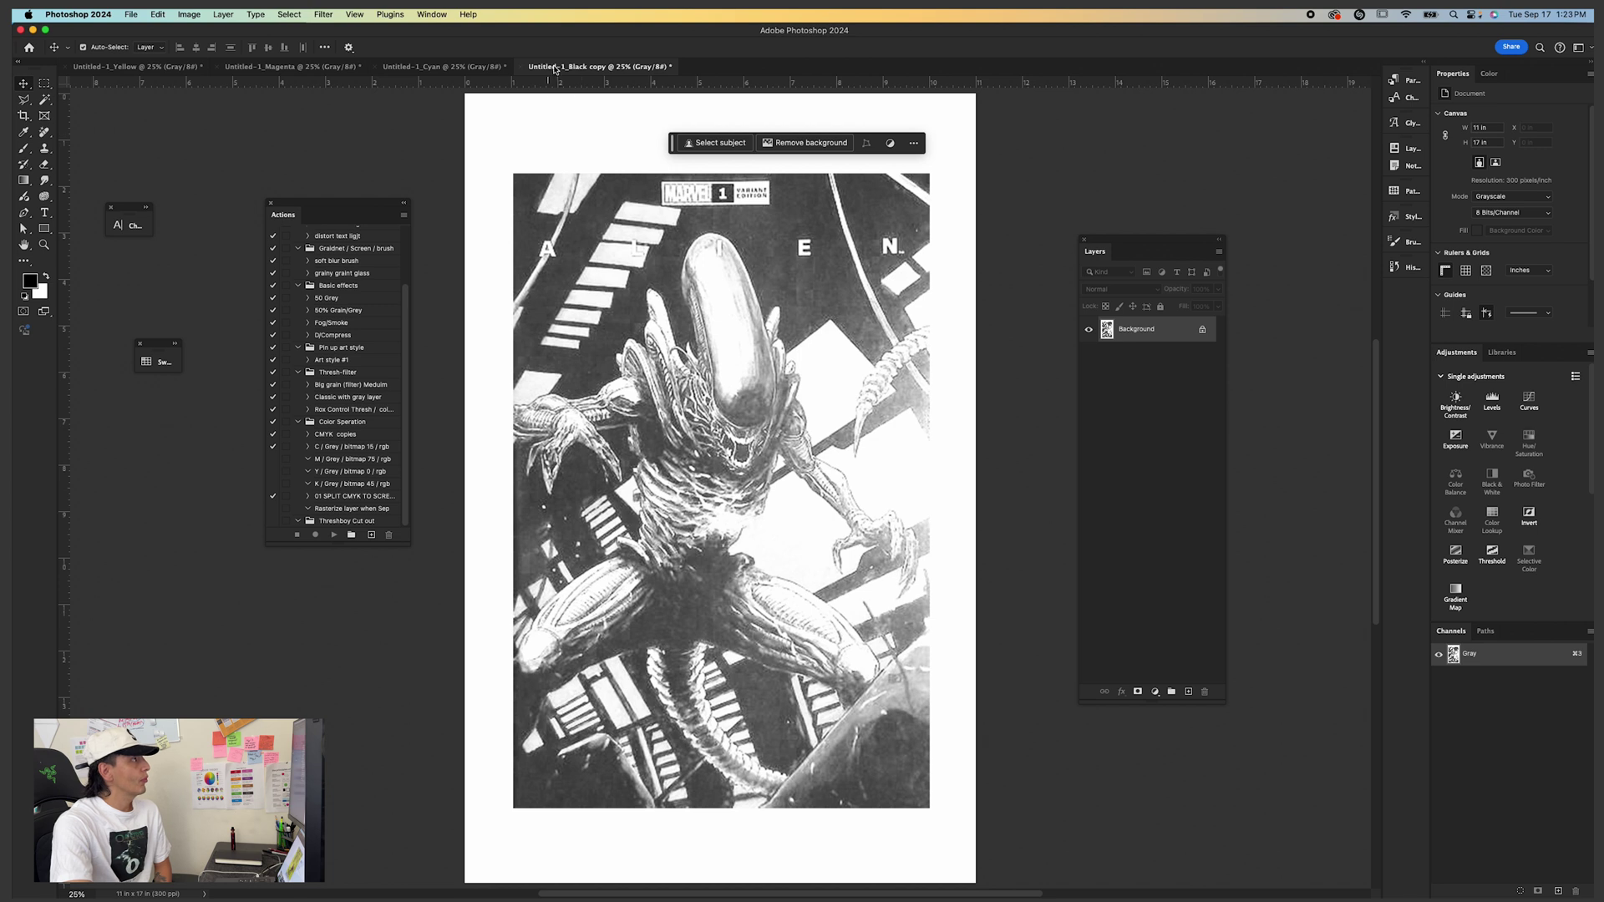
Convert the black document to Bitmap at 300 pixels/inch with a round halftone screen of 50 lines/inch at 45 degrees.
{"action": "left_click", "coordinate": [205, 14]}
{"action": "mouse_move", "coordinate": [201, 34]}
{"action": "left_click", "coordinate": [339, 34]}
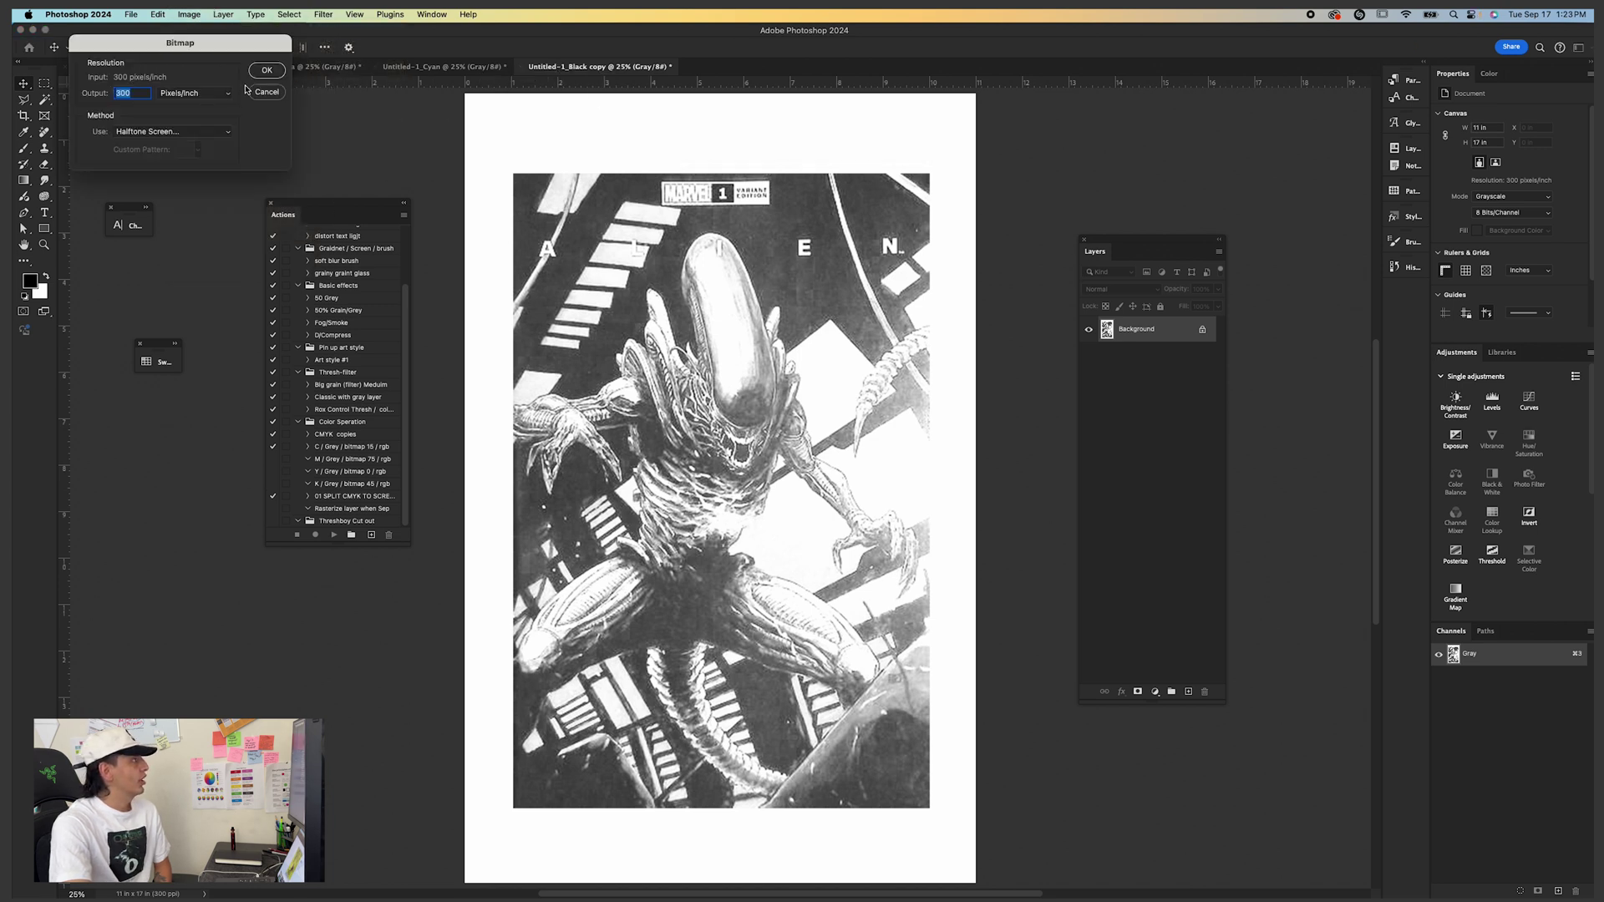
{"action": "left_click", "coordinate": [267, 70]}
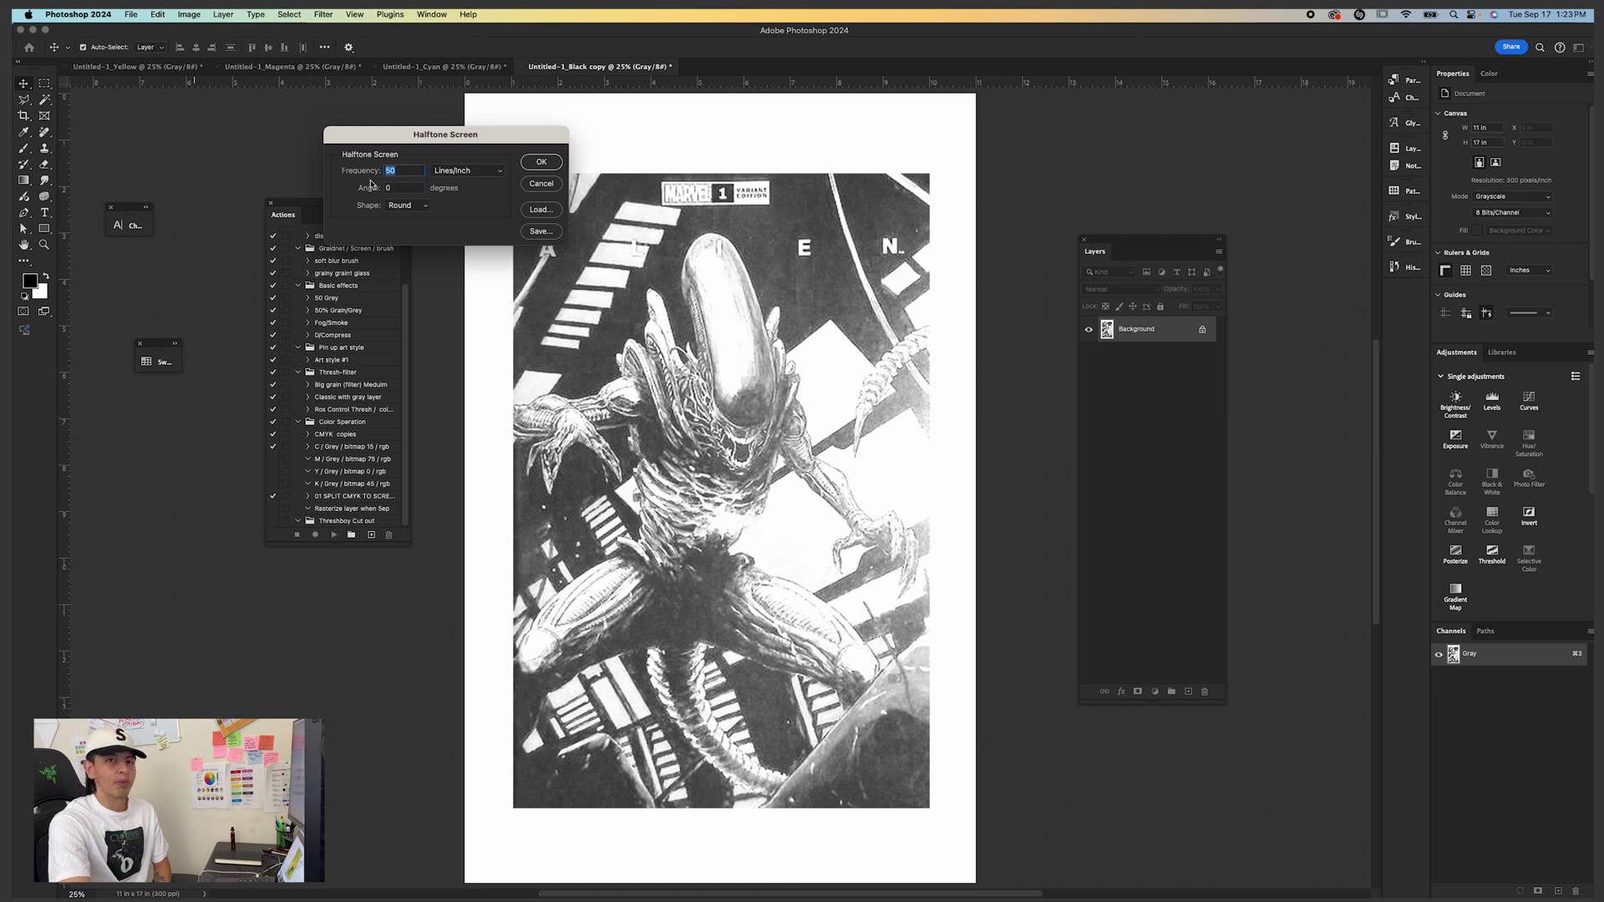
{"action": "double_click", "coordinate": [390, 189]}
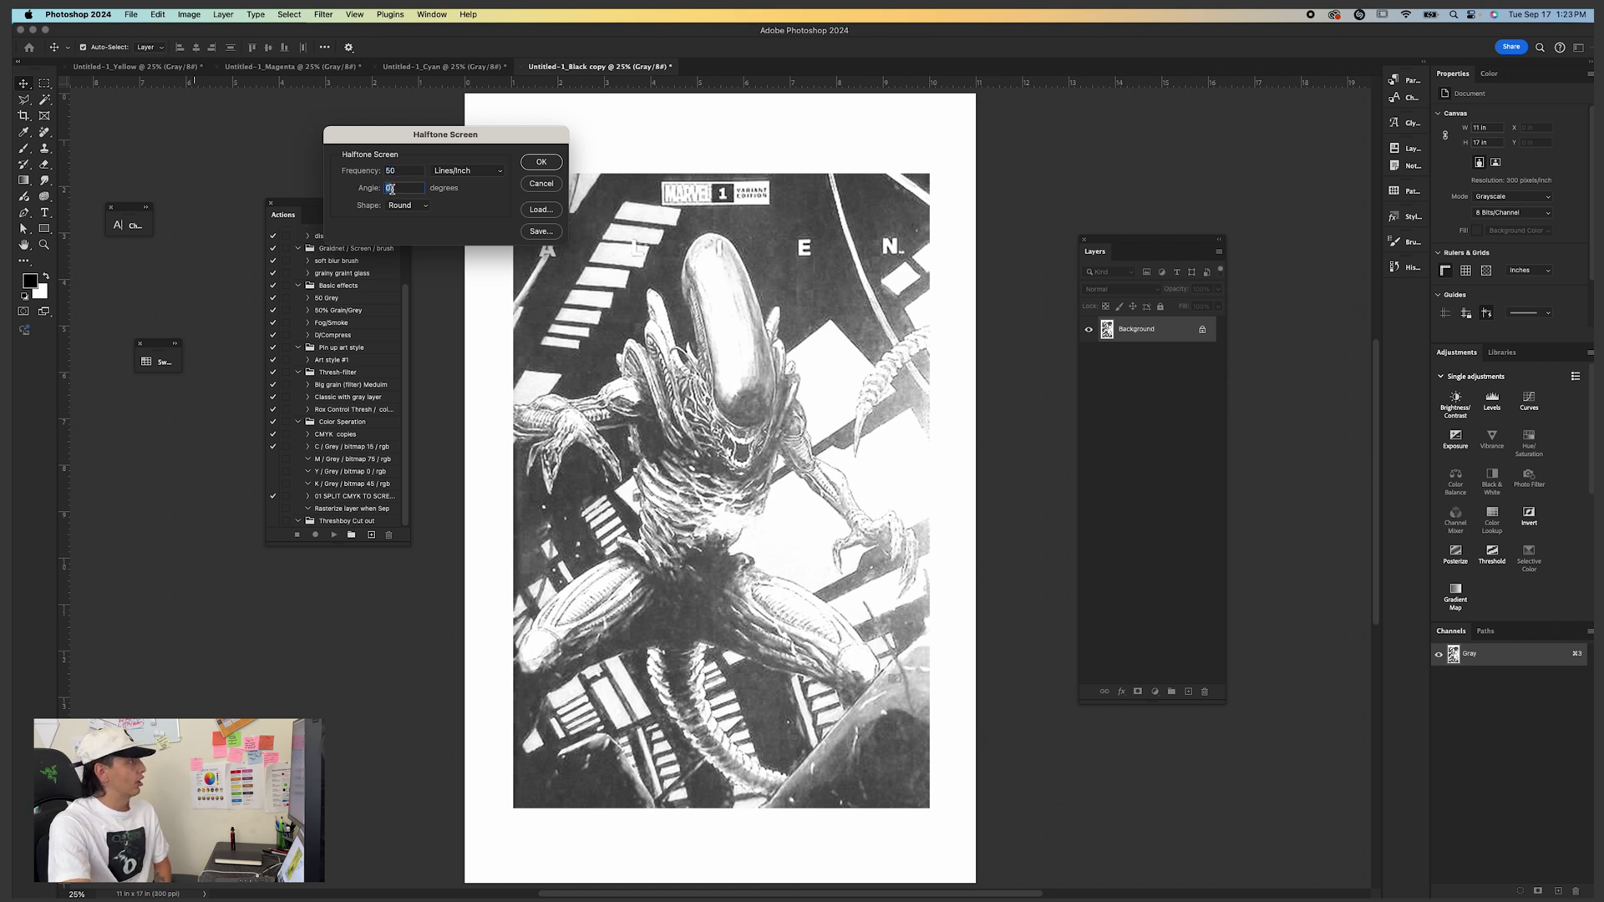
{"action": "type", "text": "45"}
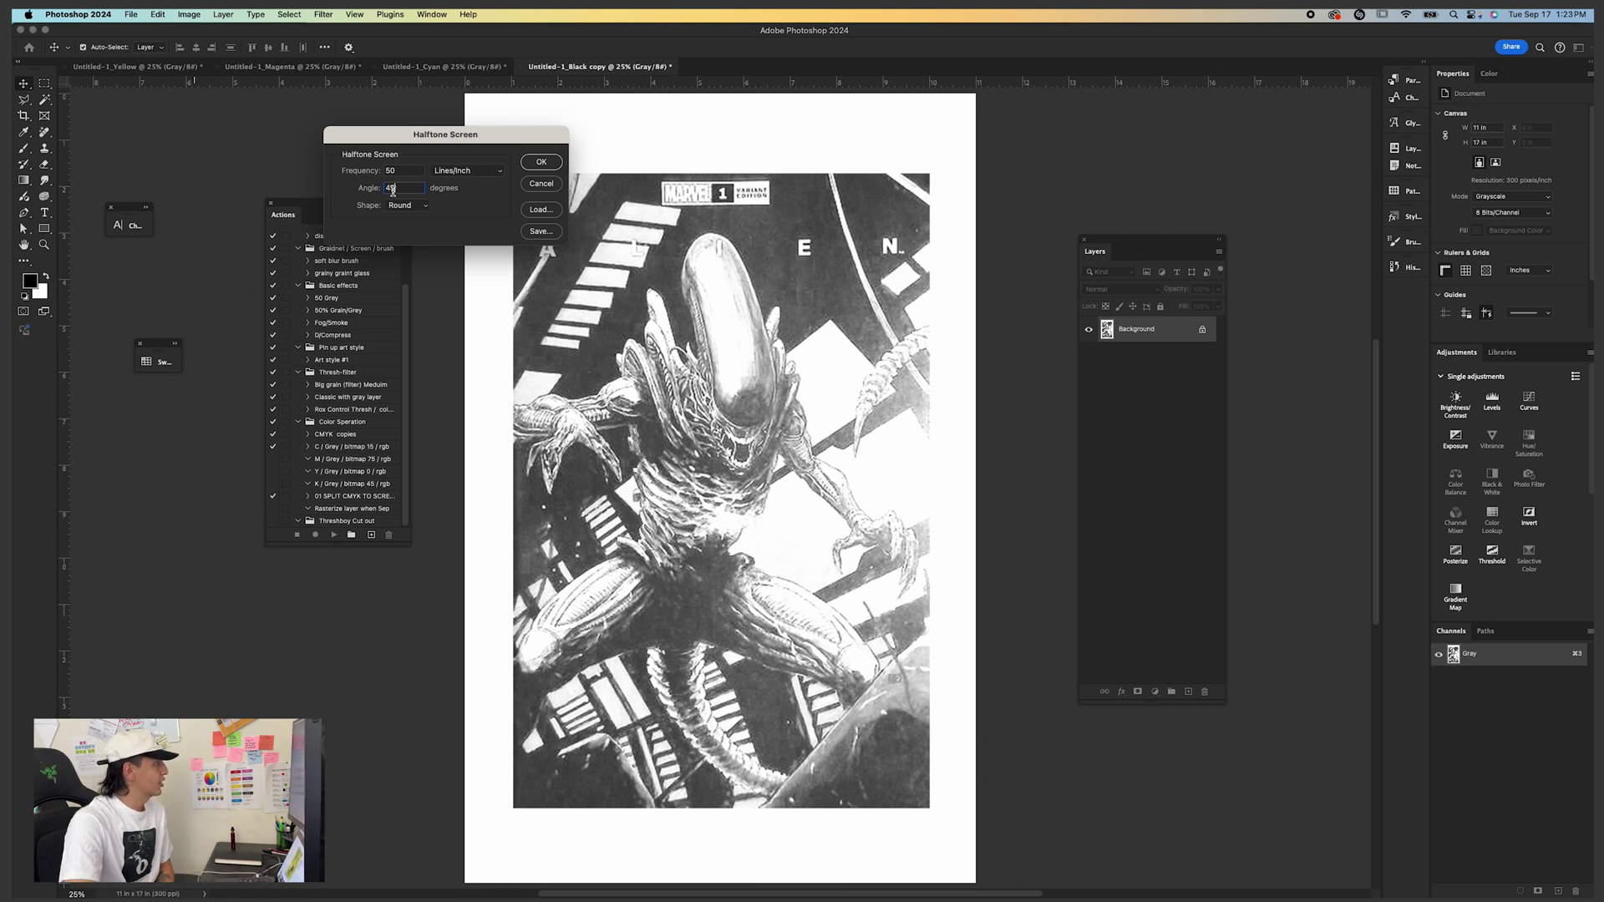
{"action": "left_click", "coordinate": [539, 161]}
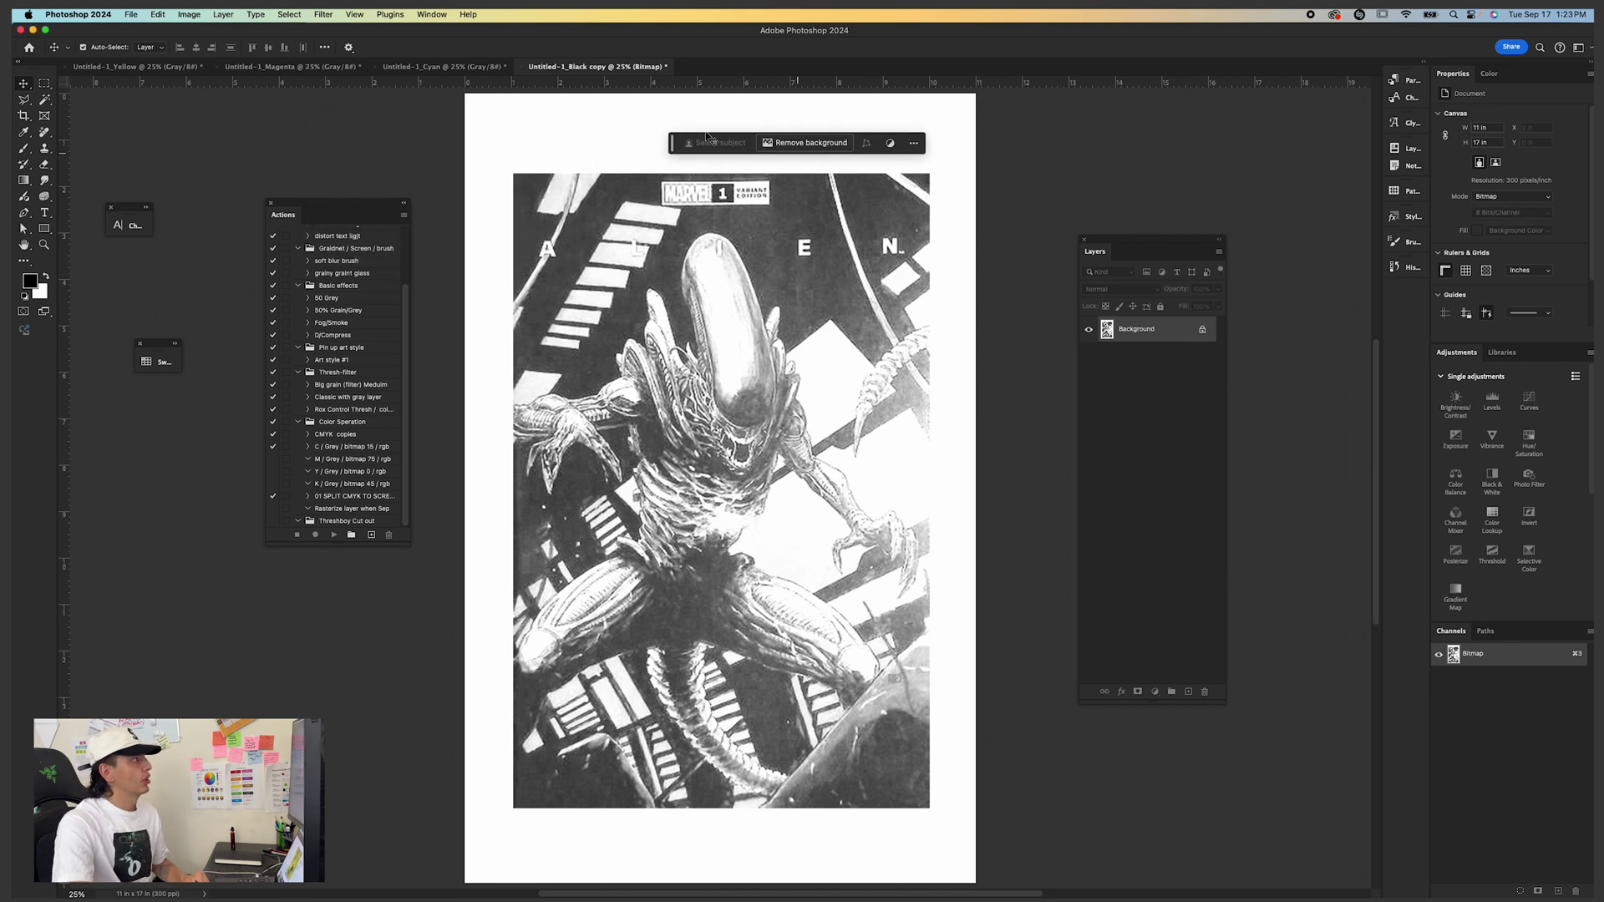
Convert the halftoned black document to Grayscale and on to CMYK Color, and unlock its Background layer.
{"action": "left_click", "coordinate": [189, 14]}
{"action": "mouse_move", "coordinate": [198, 35]}
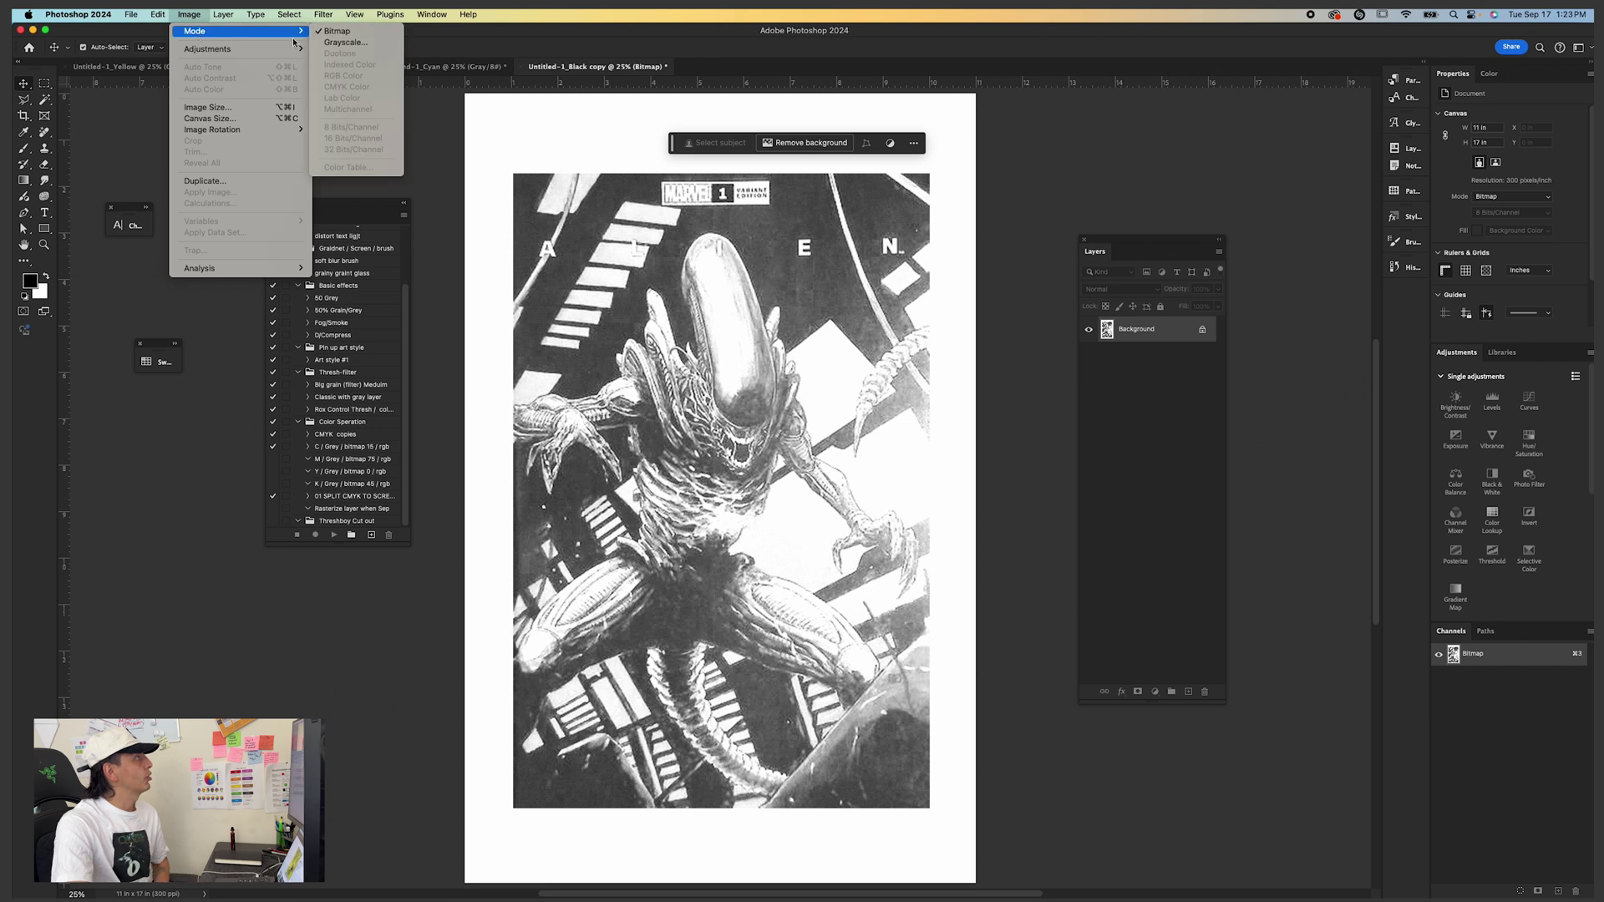
{"action": "left_click", "coordinate": [343, 42]}
{"action": "left_click", "coordinate": [435, 69]}
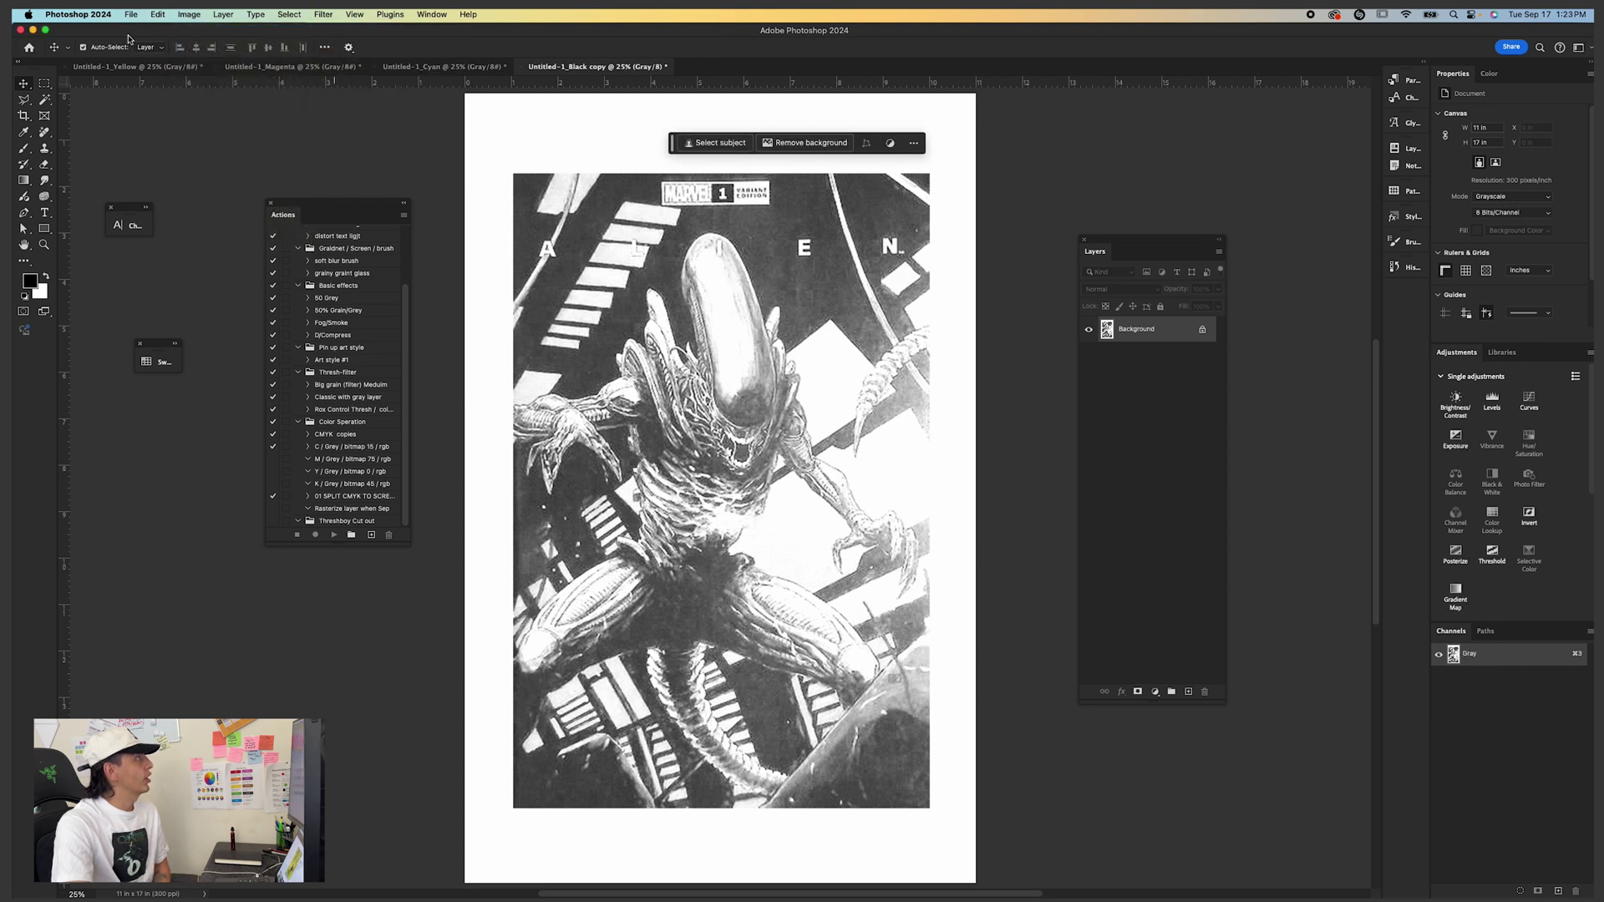
{"action": "left_click", "coordinate": [188, 14]}
{"action": "mouse_move", "coordinate": [205, 33]}
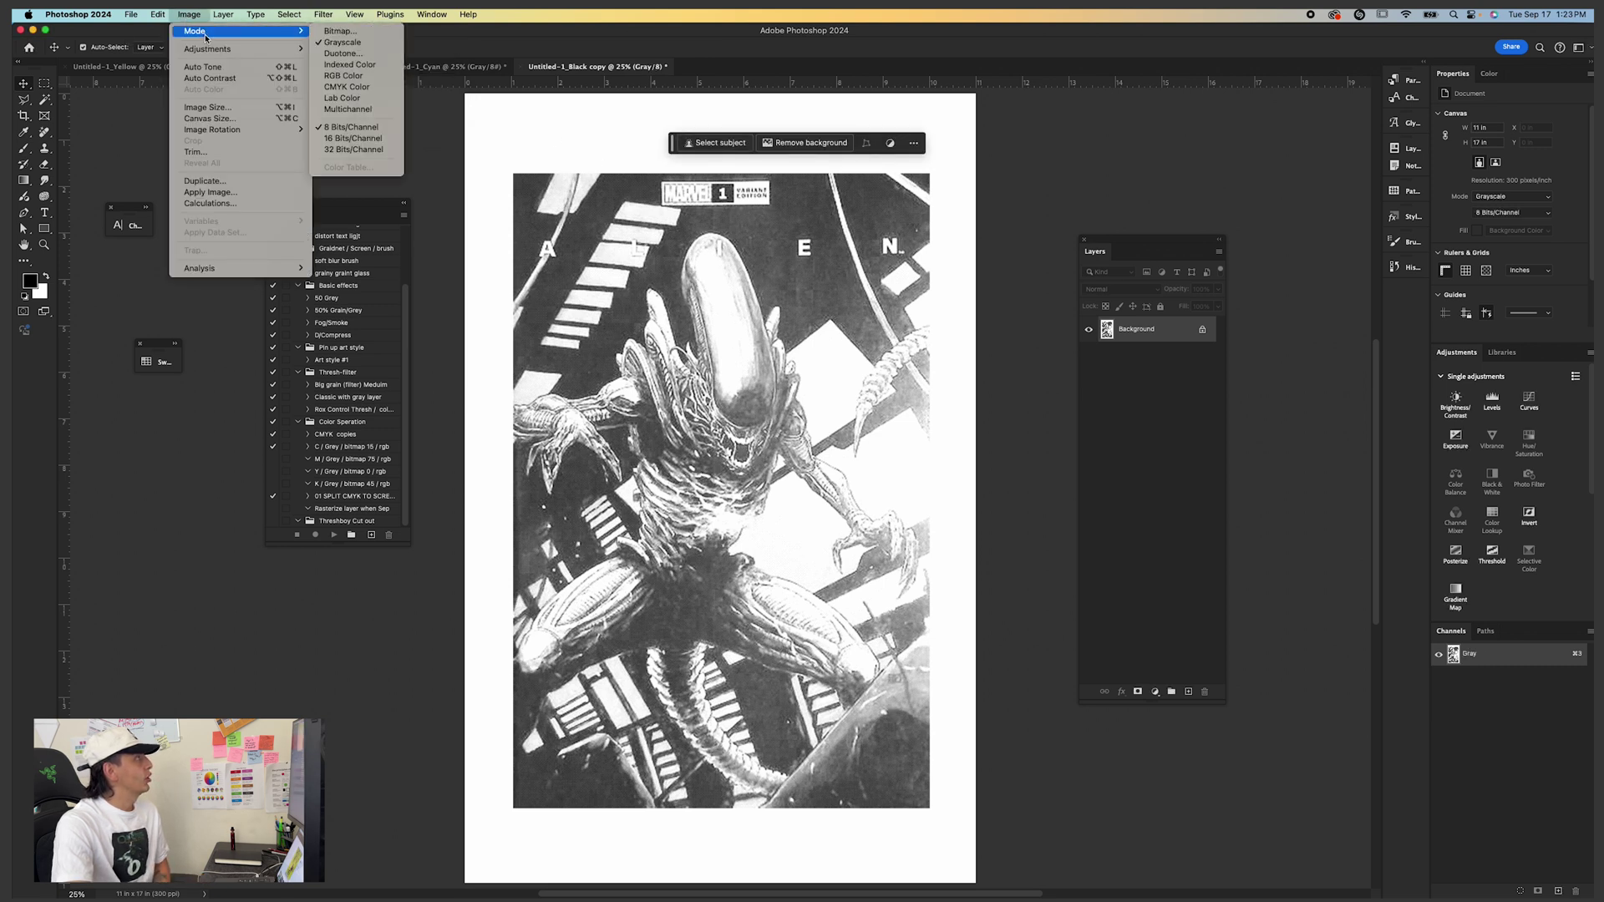
{"action": "left_click", "coordinate": [355, 89]}
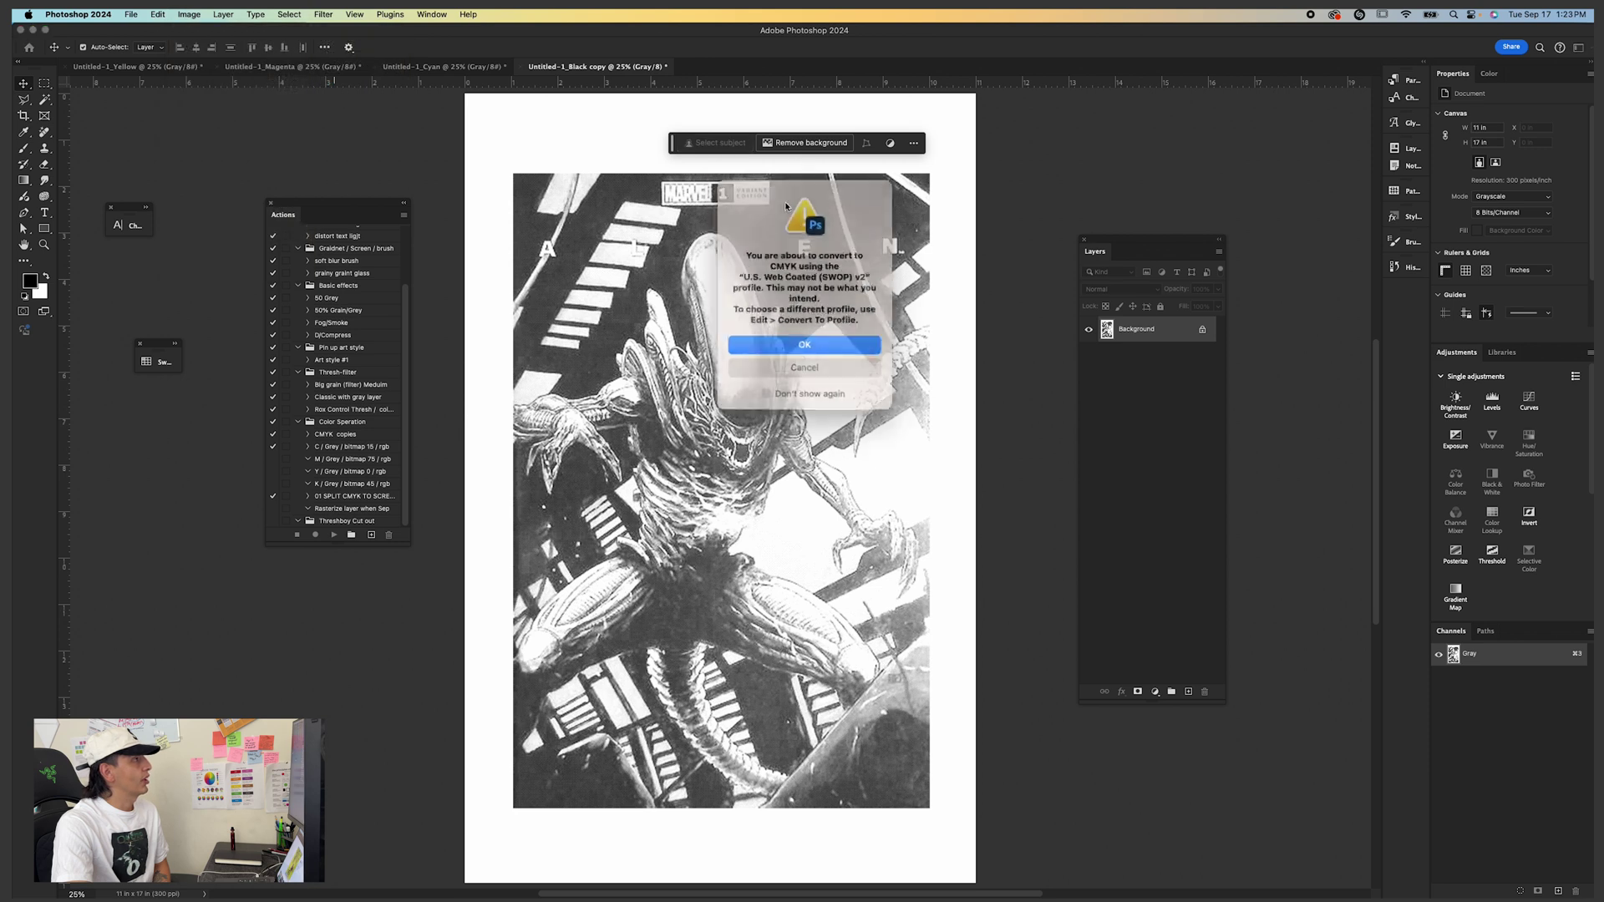
{"action": "left_click", "coordinate": [835, 338]}
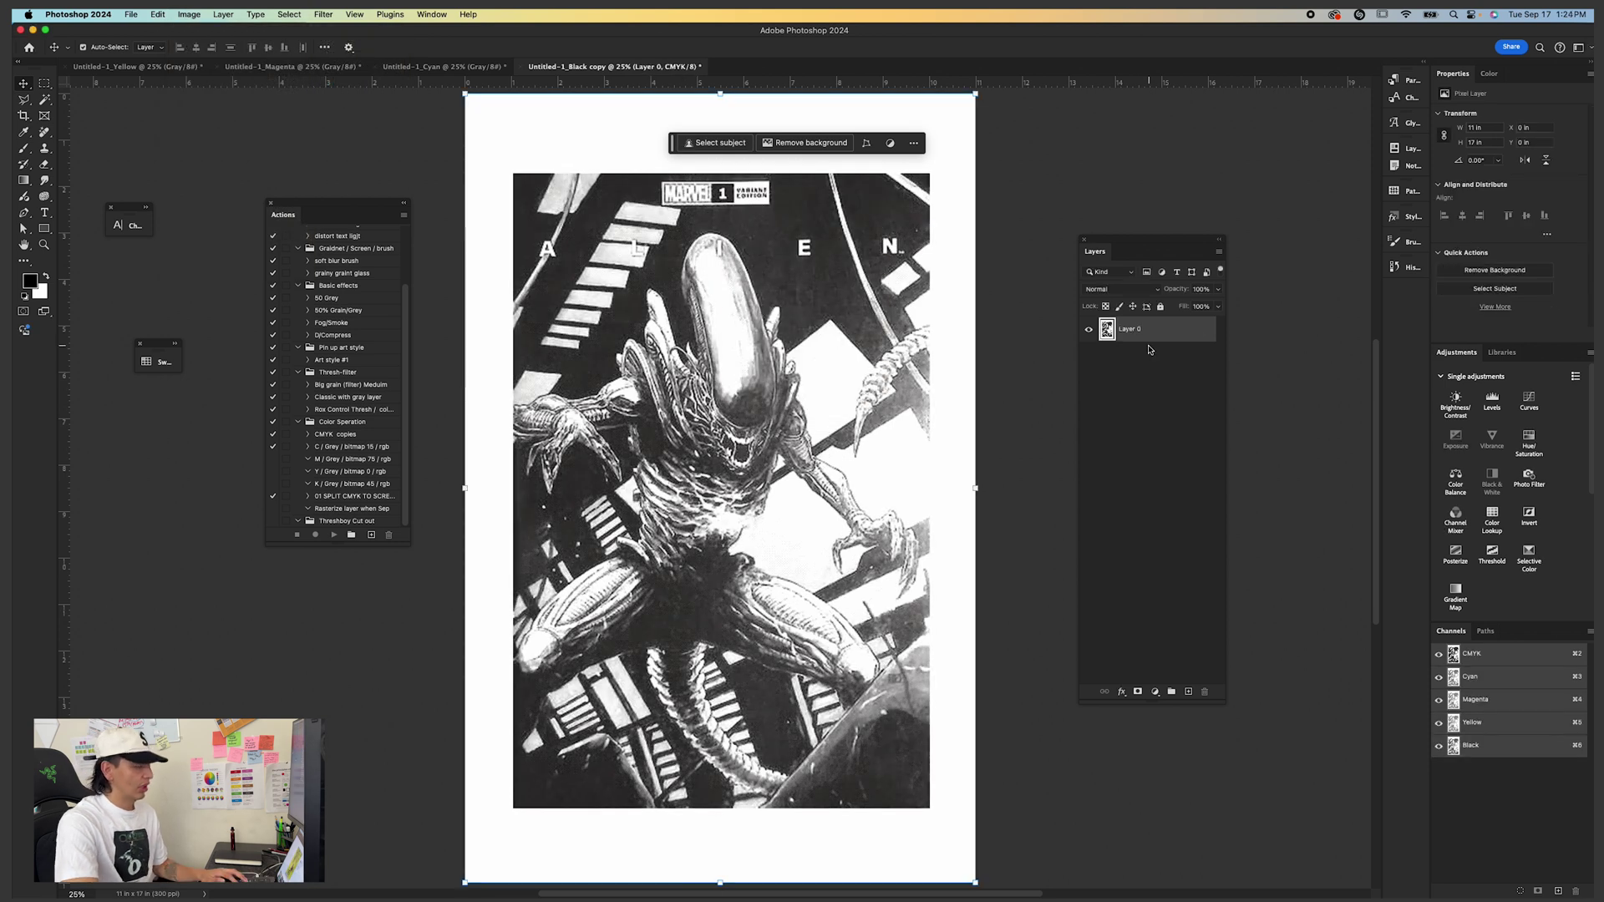
Add a white-filled layer beneath the black artwork layer, and lock and hide it.
{"action": "key", "text": "super+shift+n"}
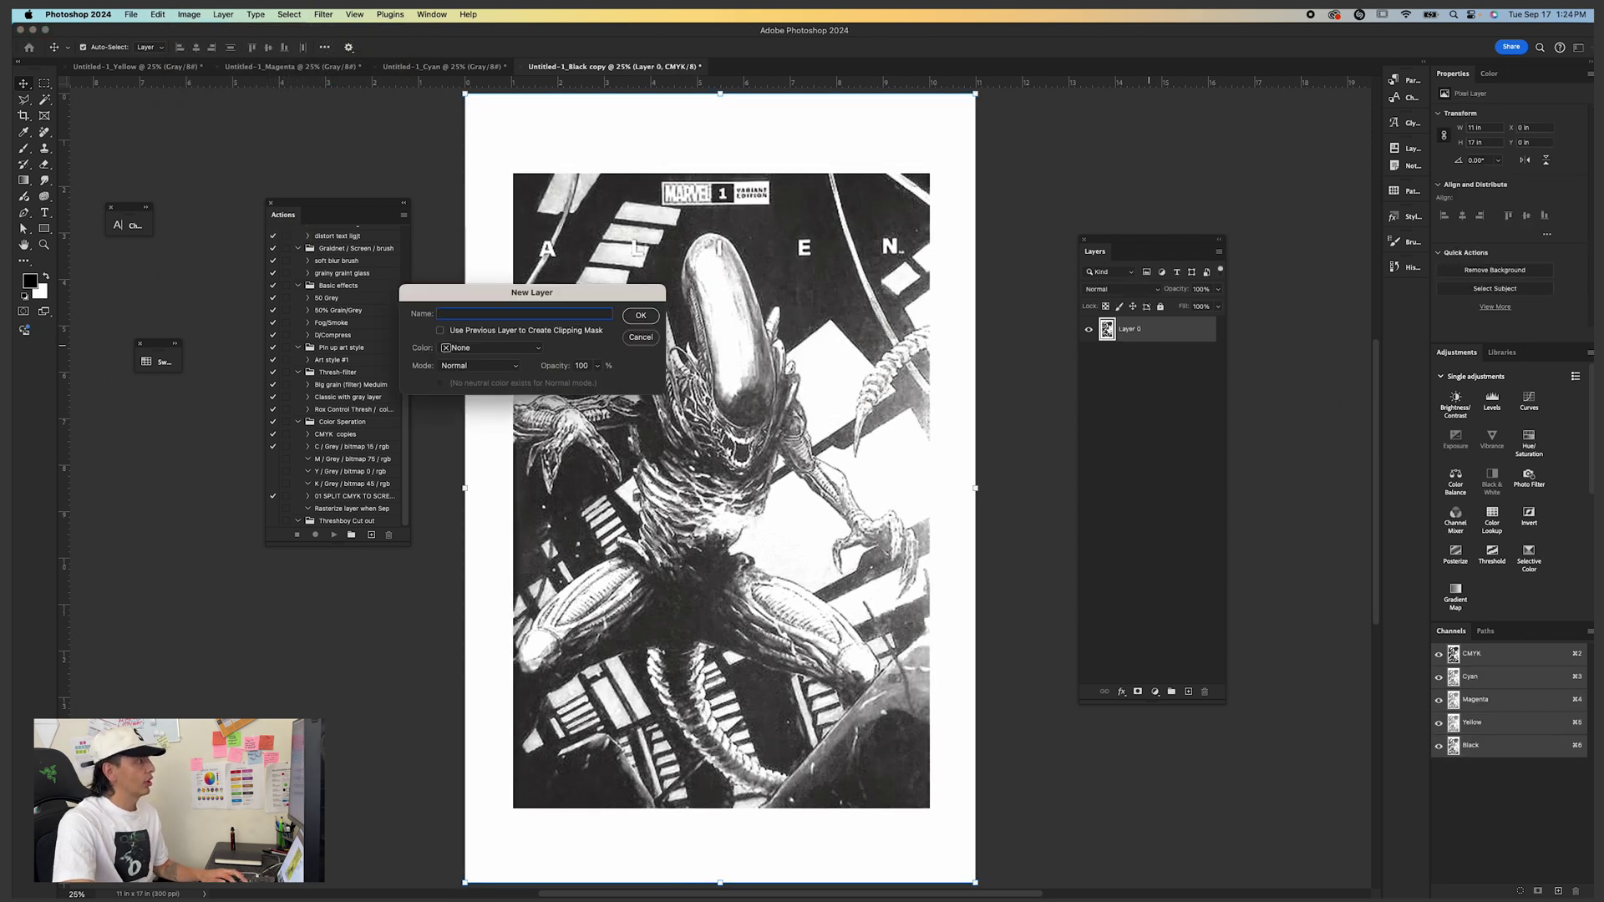
{"action": "key", "text": "Return"}
{"action": "left_click_drag", "start_coordinate": [1168, 332], "coordinate": [1165, 364]}
{"action": "key", "text": "super+BackSpace"}
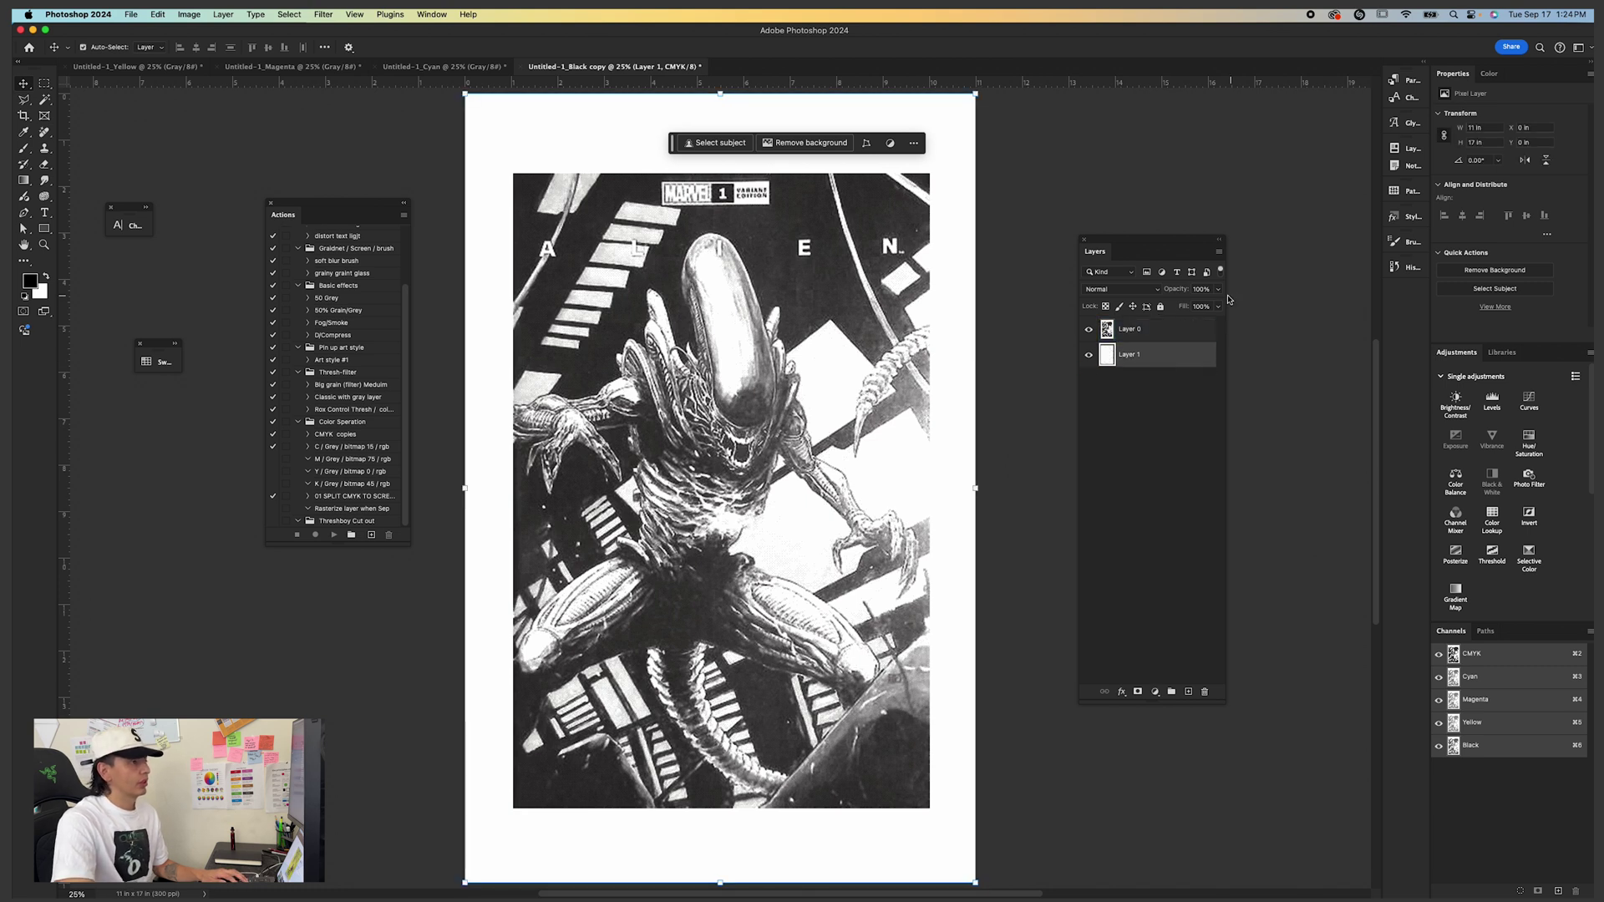
{"action": "left_click", "coordinate": [1160, 306]}
{"action": "left_click", "coordinate": [1089, 355]}
Rename the halftone artwork layer, Layer 0, as "black".
{"action": "left_click", "coordinate": [1127, 328]}
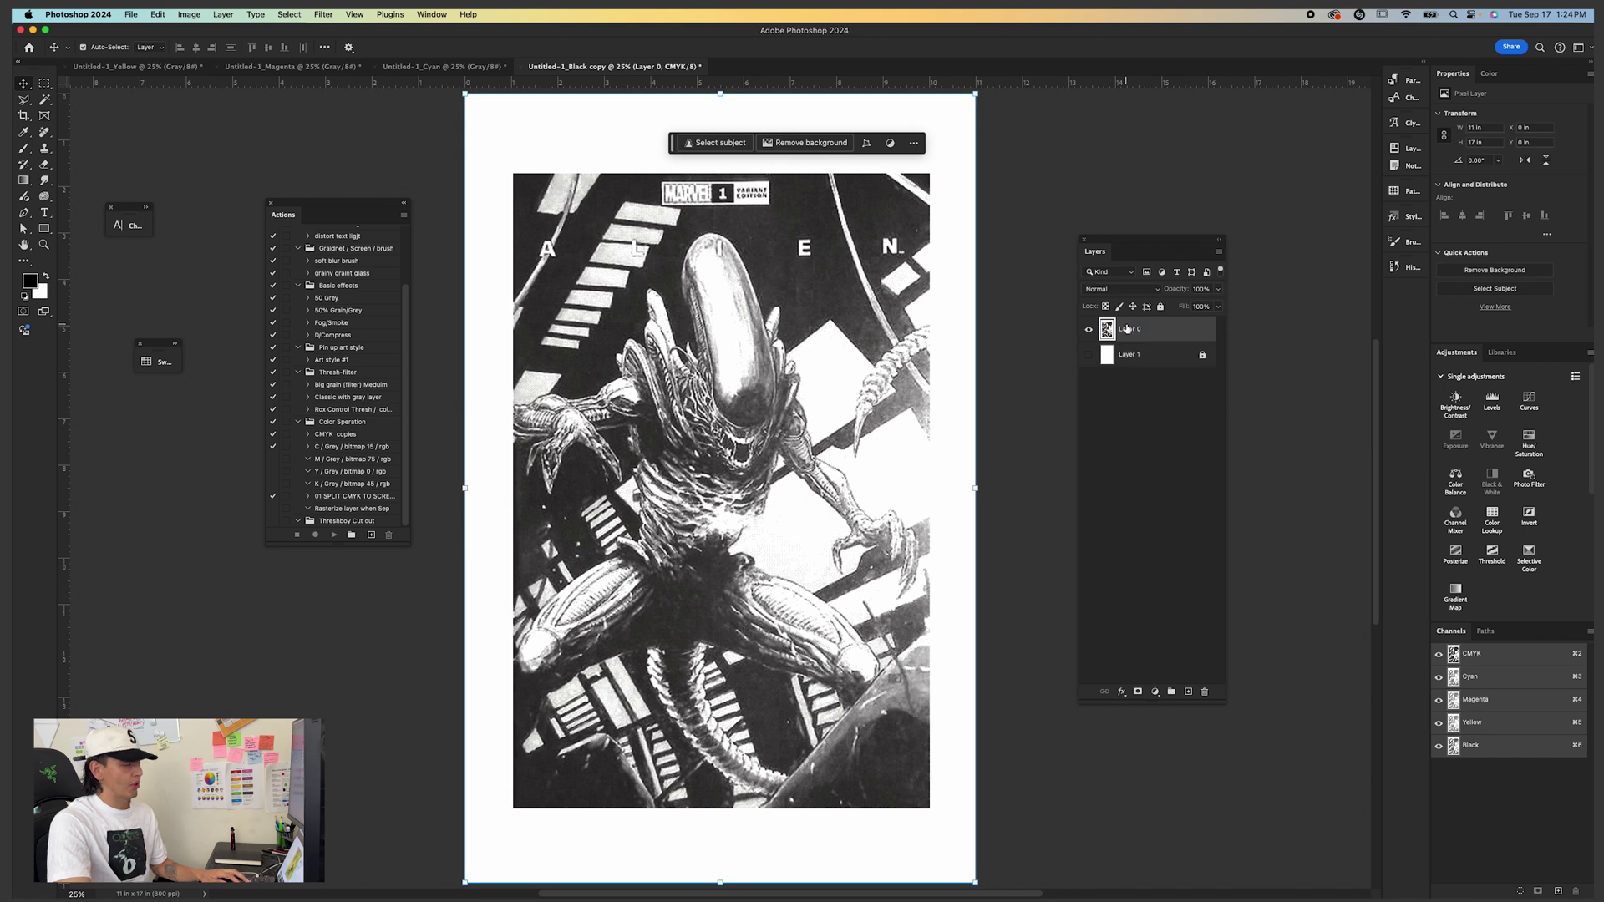
{"action": "double_click", "coordinate": [1127, 328]}
{"action": "type", "text": "black"}
{"action": "key", "text": "Return"}
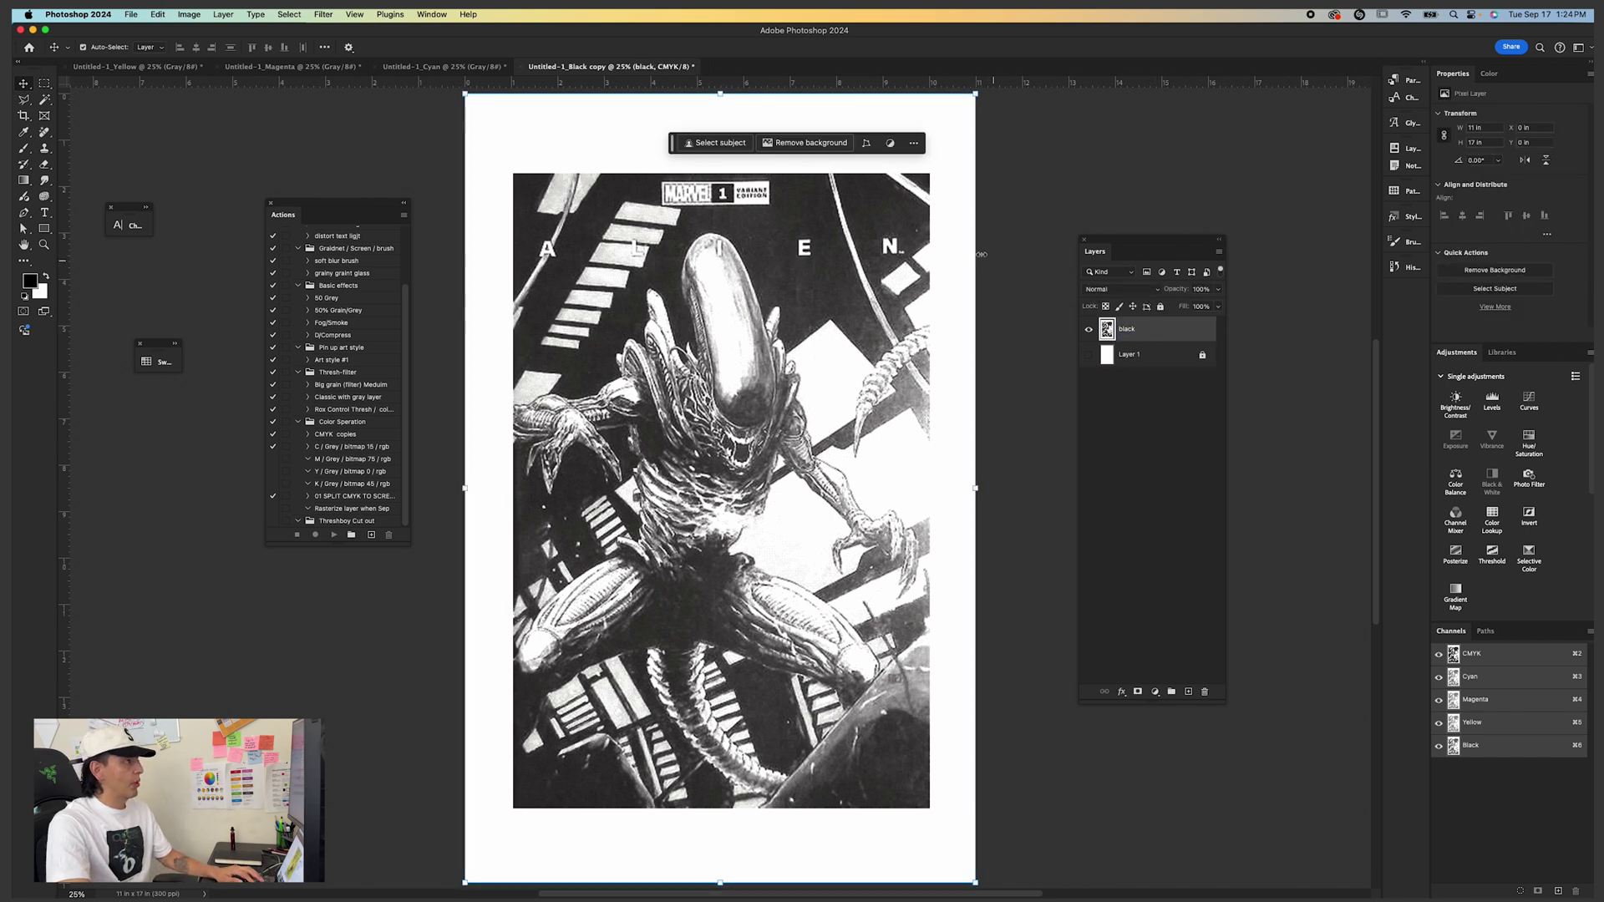
Remove all white areas from the black layer with the Magic Wand, leaving only the halftone dots, and inspect them up close.
{"action": "left_click", "coordinate": [46, 101]}
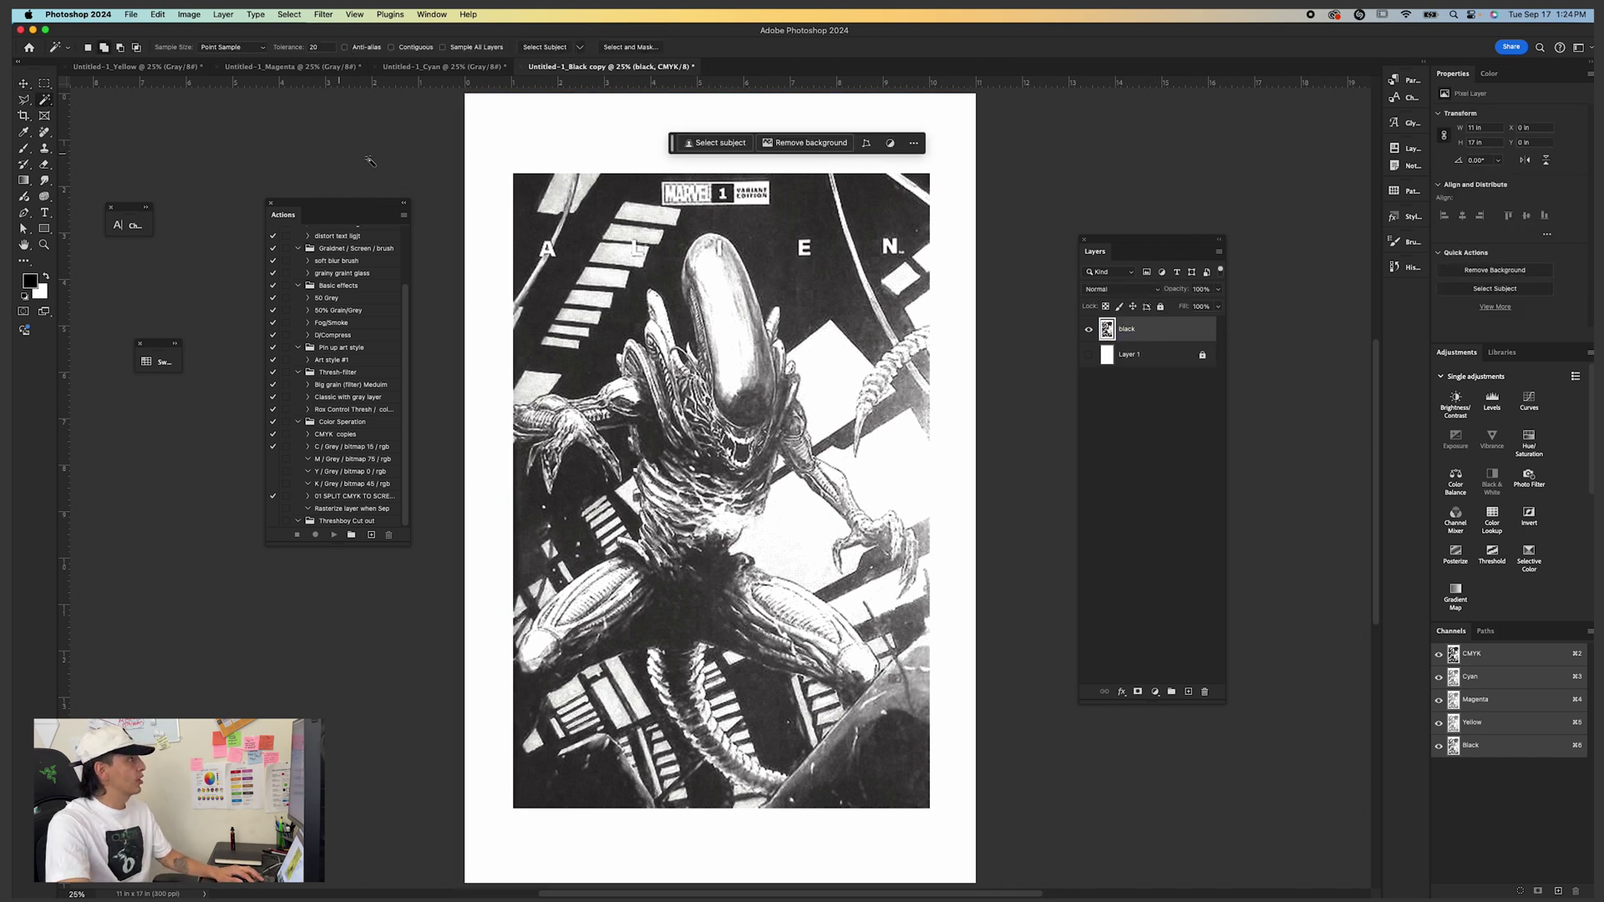
{"action": "left_click", "coordinate": [560, 142]}
{"action": "key", "text": "Delete"}
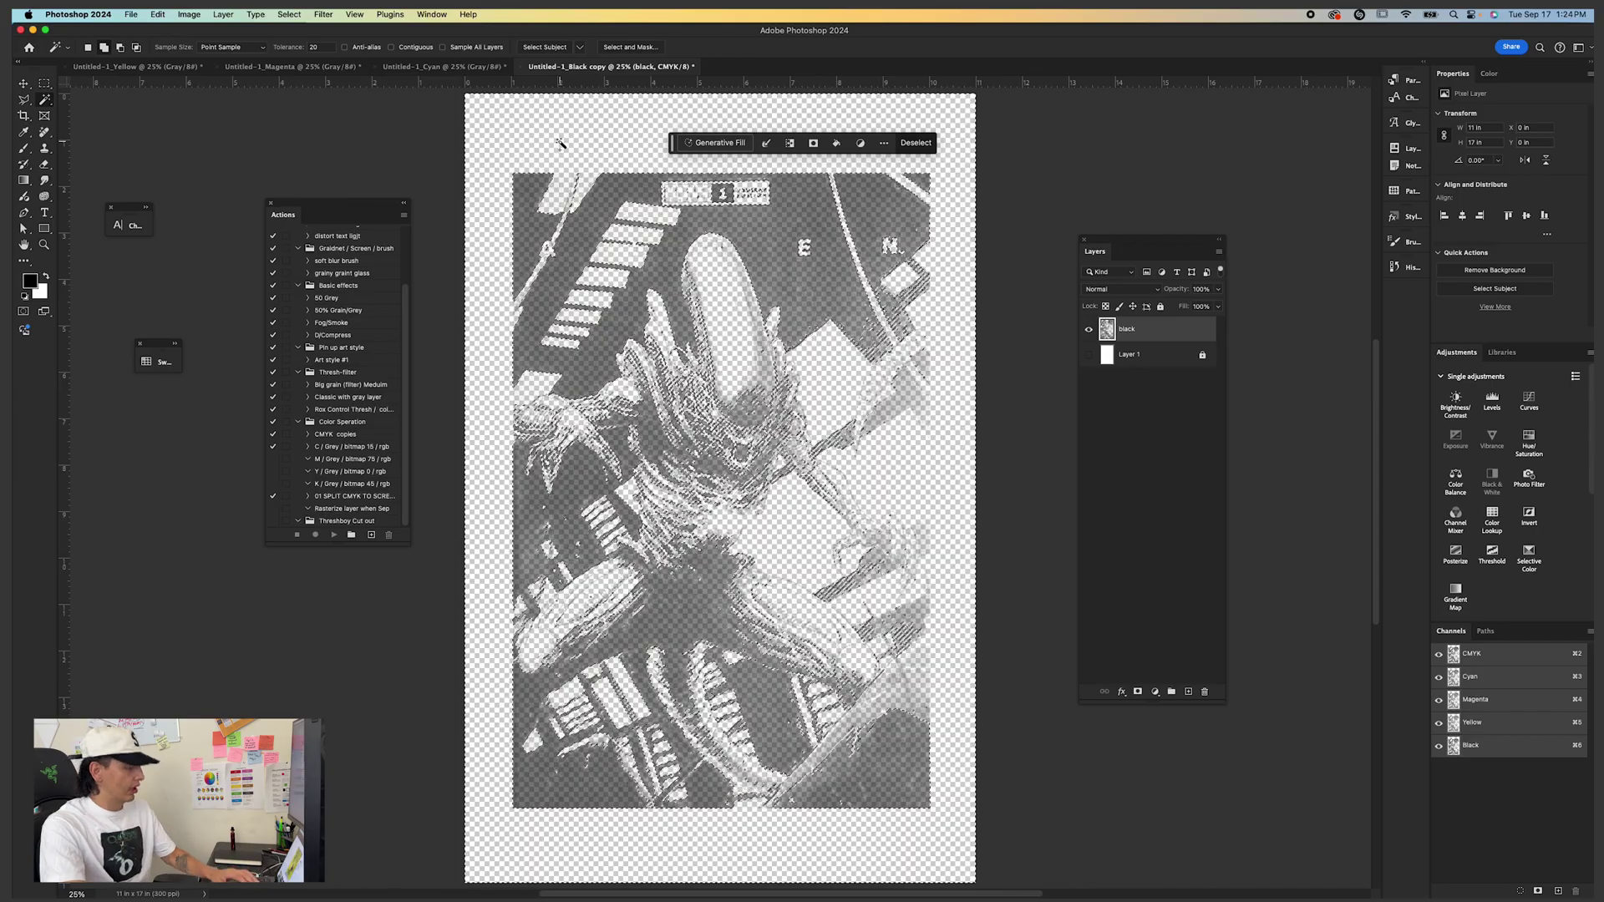
{"action": "key", "text": "cmd+d"}
{"action": "scroll", "coordinate": [719, 283], "scroll_direction": "up", "scroll_amount": 5}
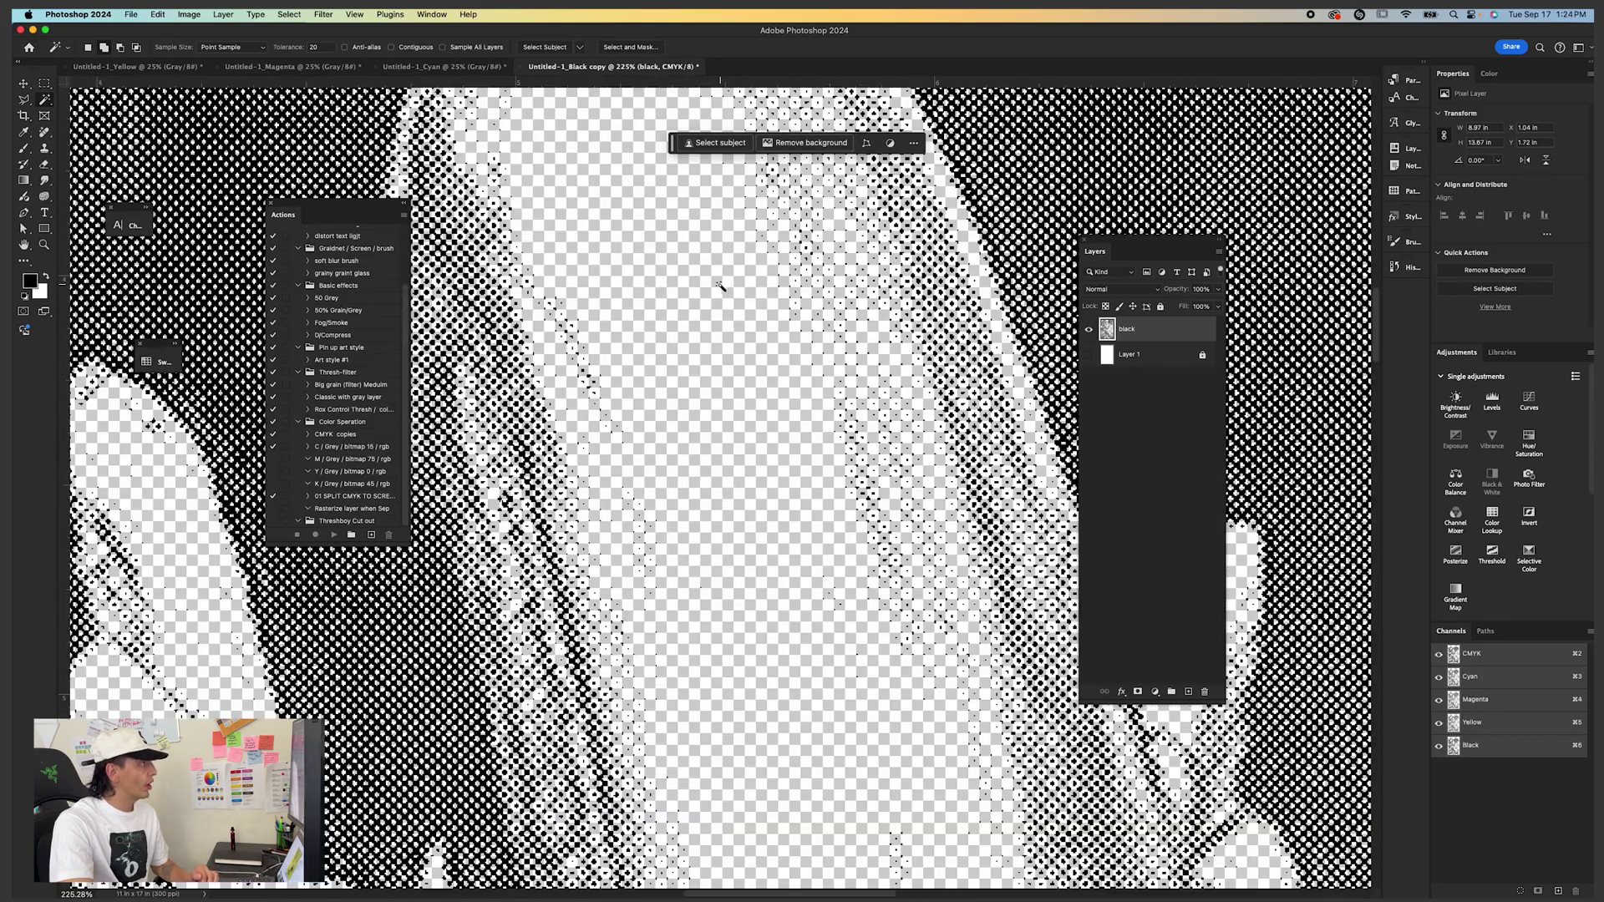
{"action": "scroll", "coordinate": [714, 292], "scroll_direction": "down", "scroll_amount": 6}
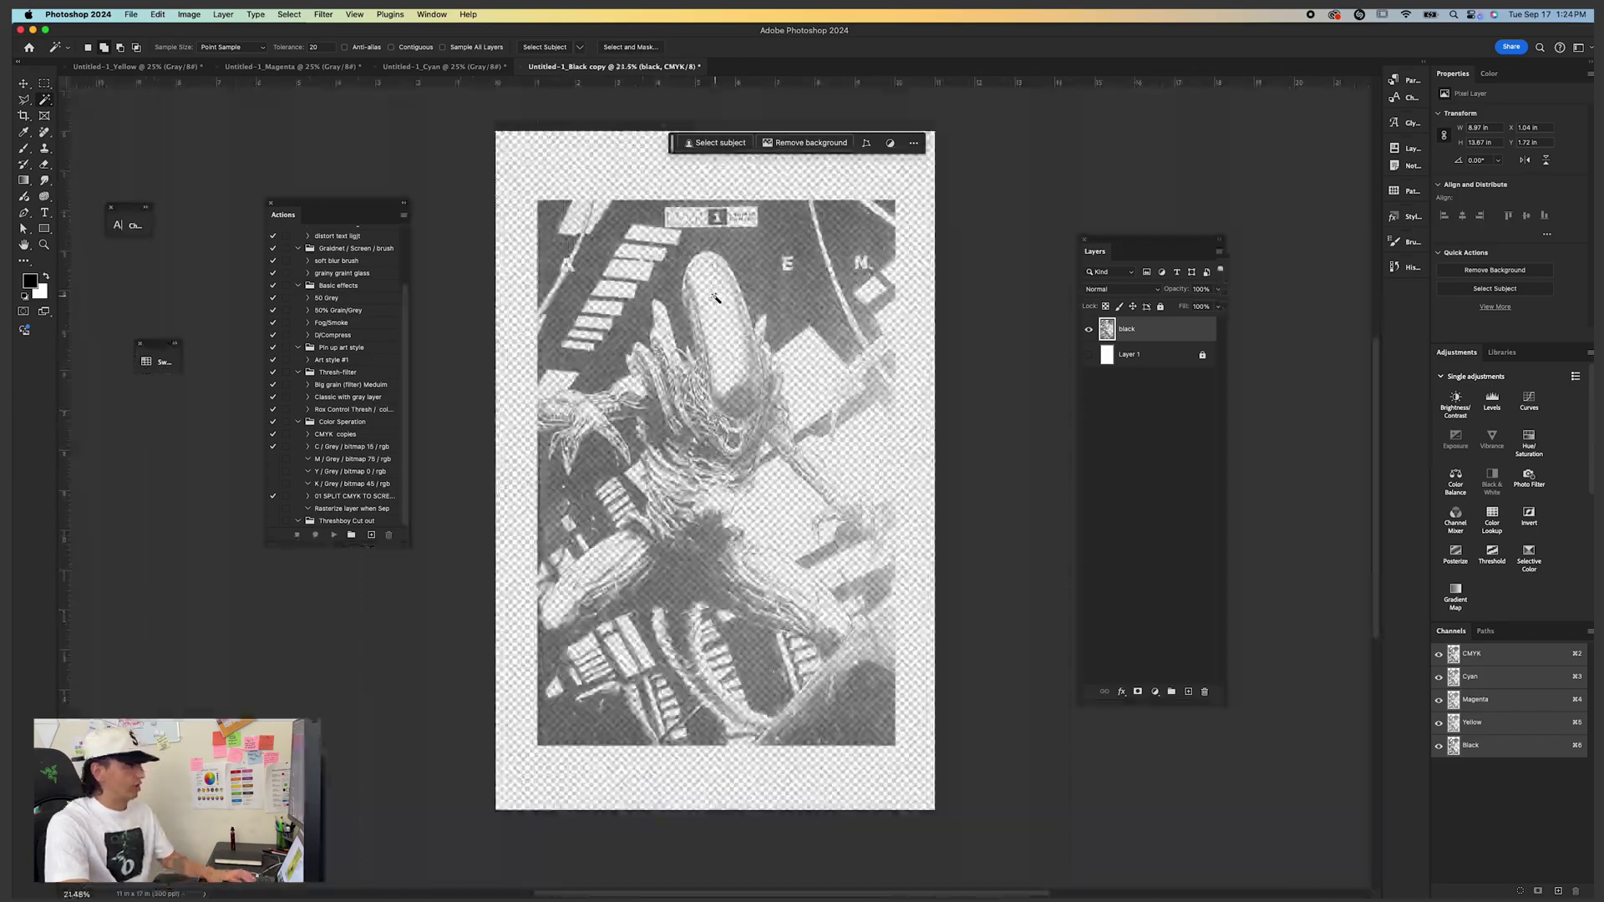
{"action": "key", "text": "v"}
{"action": "left_click", "coordinate": [1153, 386]}
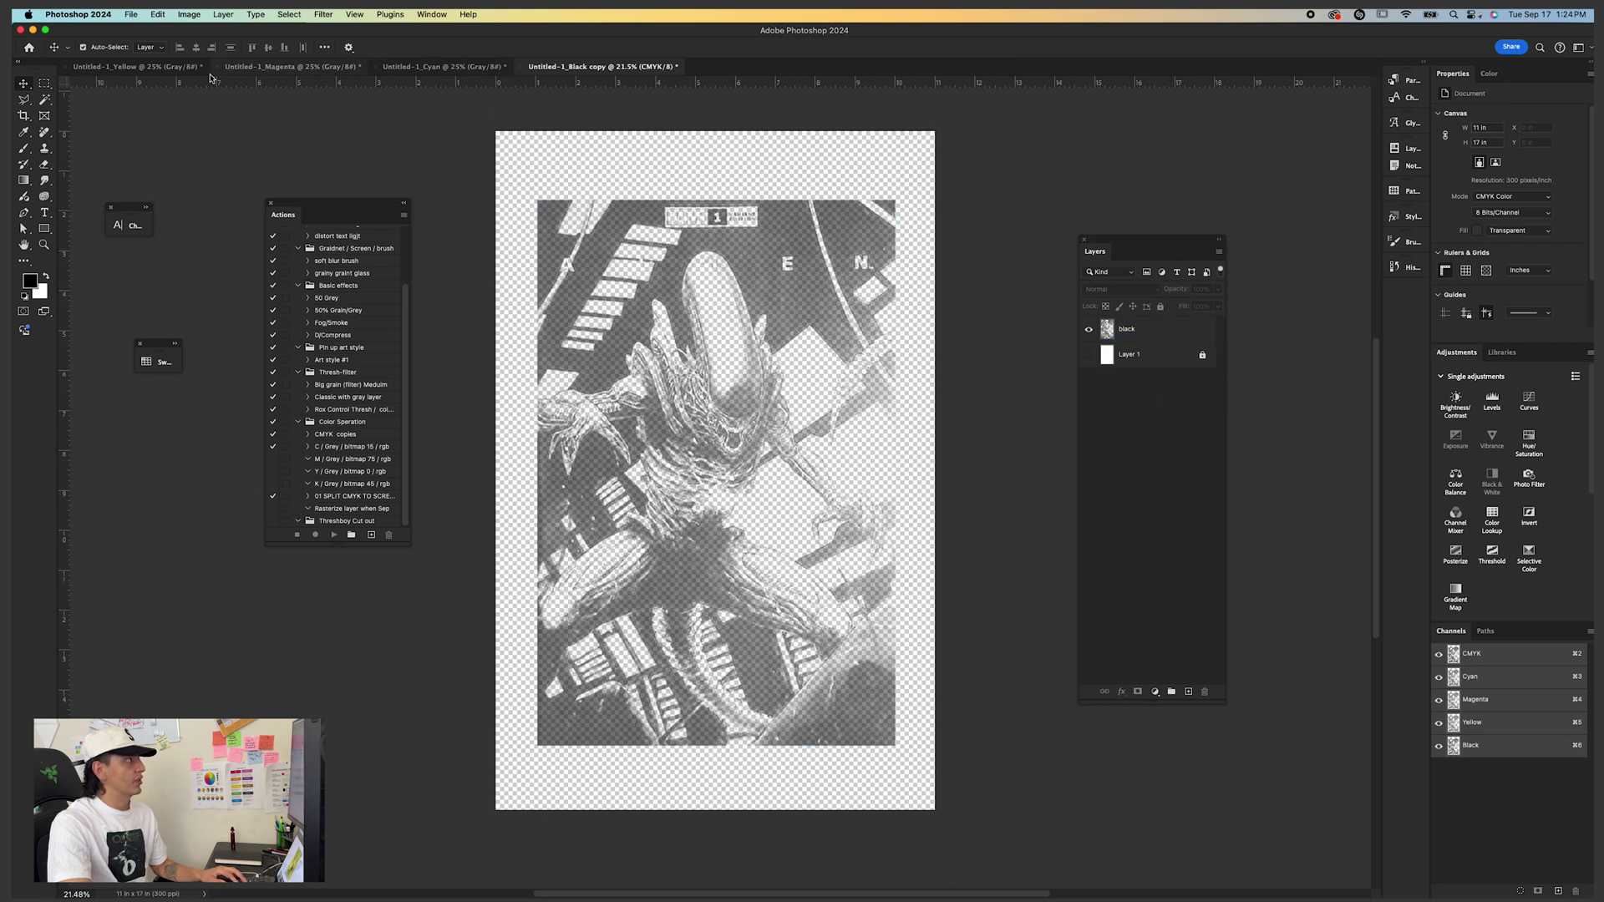
Convert the cyan document to Bitmap at 300 pixels/inch with a round halftone screen of 50 lines/inch at 15 degrees.
{"action": "left_click", "coordinate": [459, 71]}
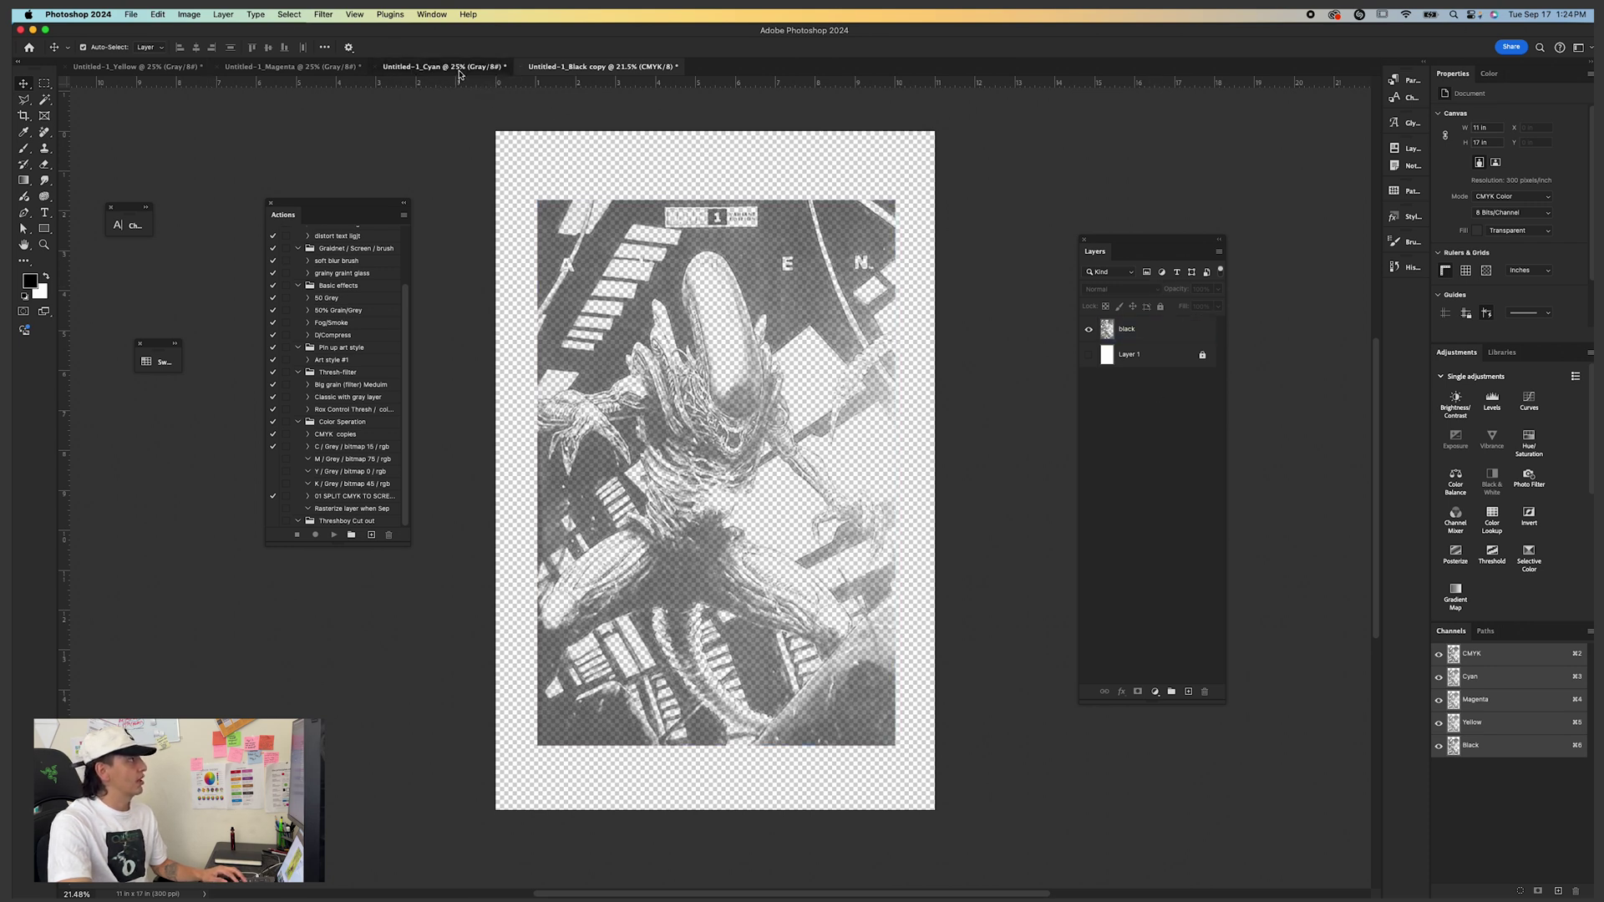
{"action": "left_click", "coordinate": [187, 14]}
{"action": "mouse_move", "coordinate": [219, 33]}
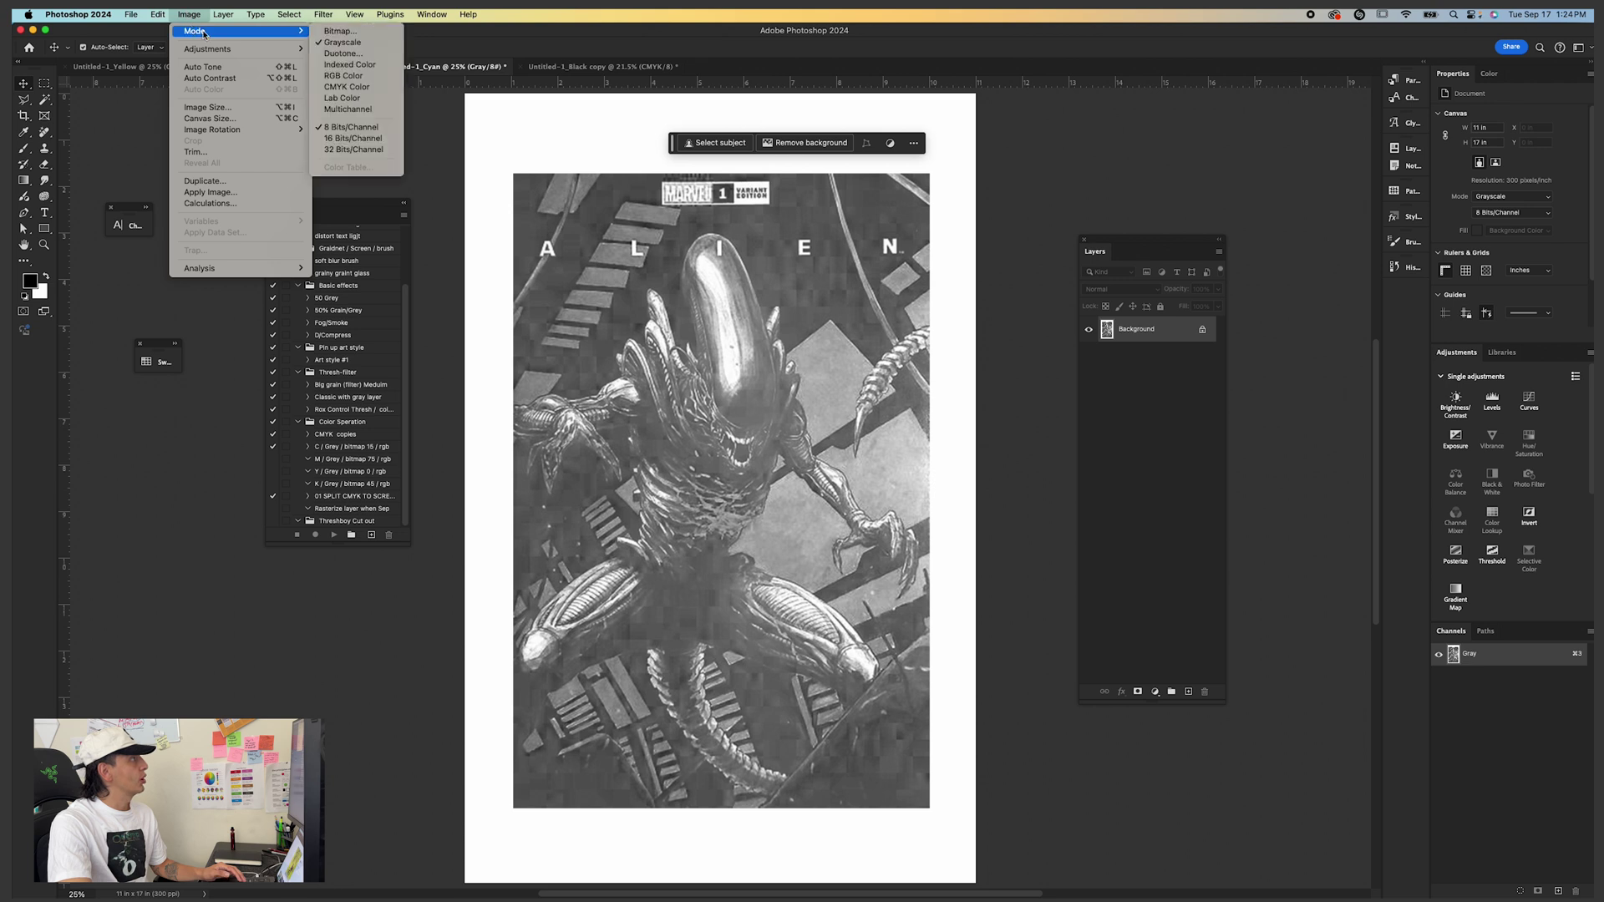
{"action": "left_click", "coordinate": [333, 34]}
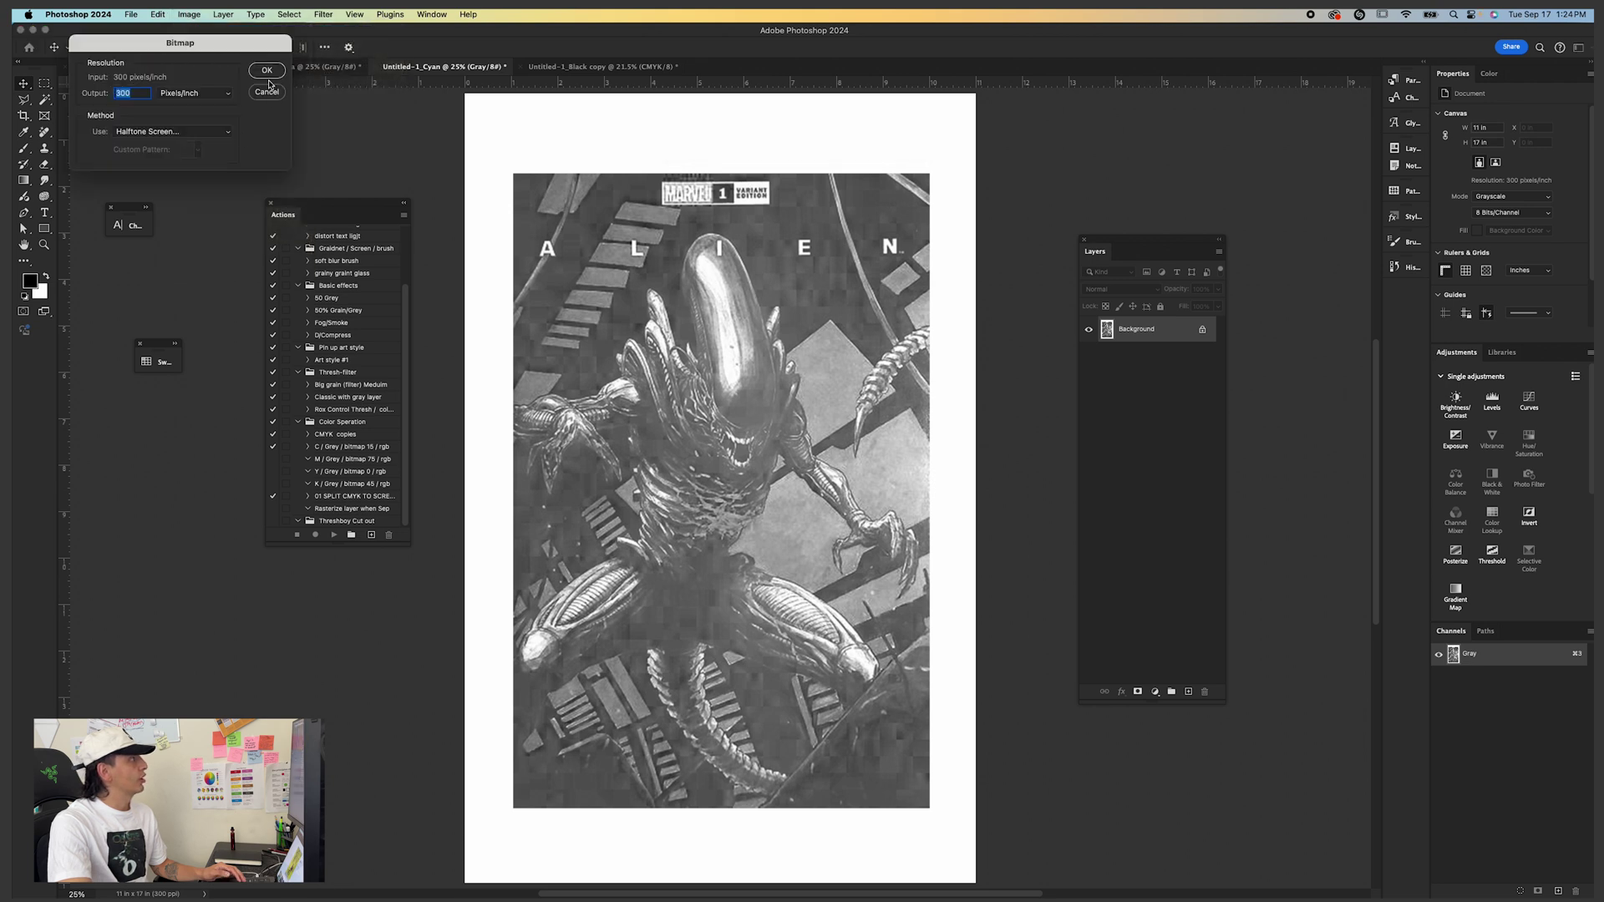
{"action": "left_click", "coordinate": [268, 74]}
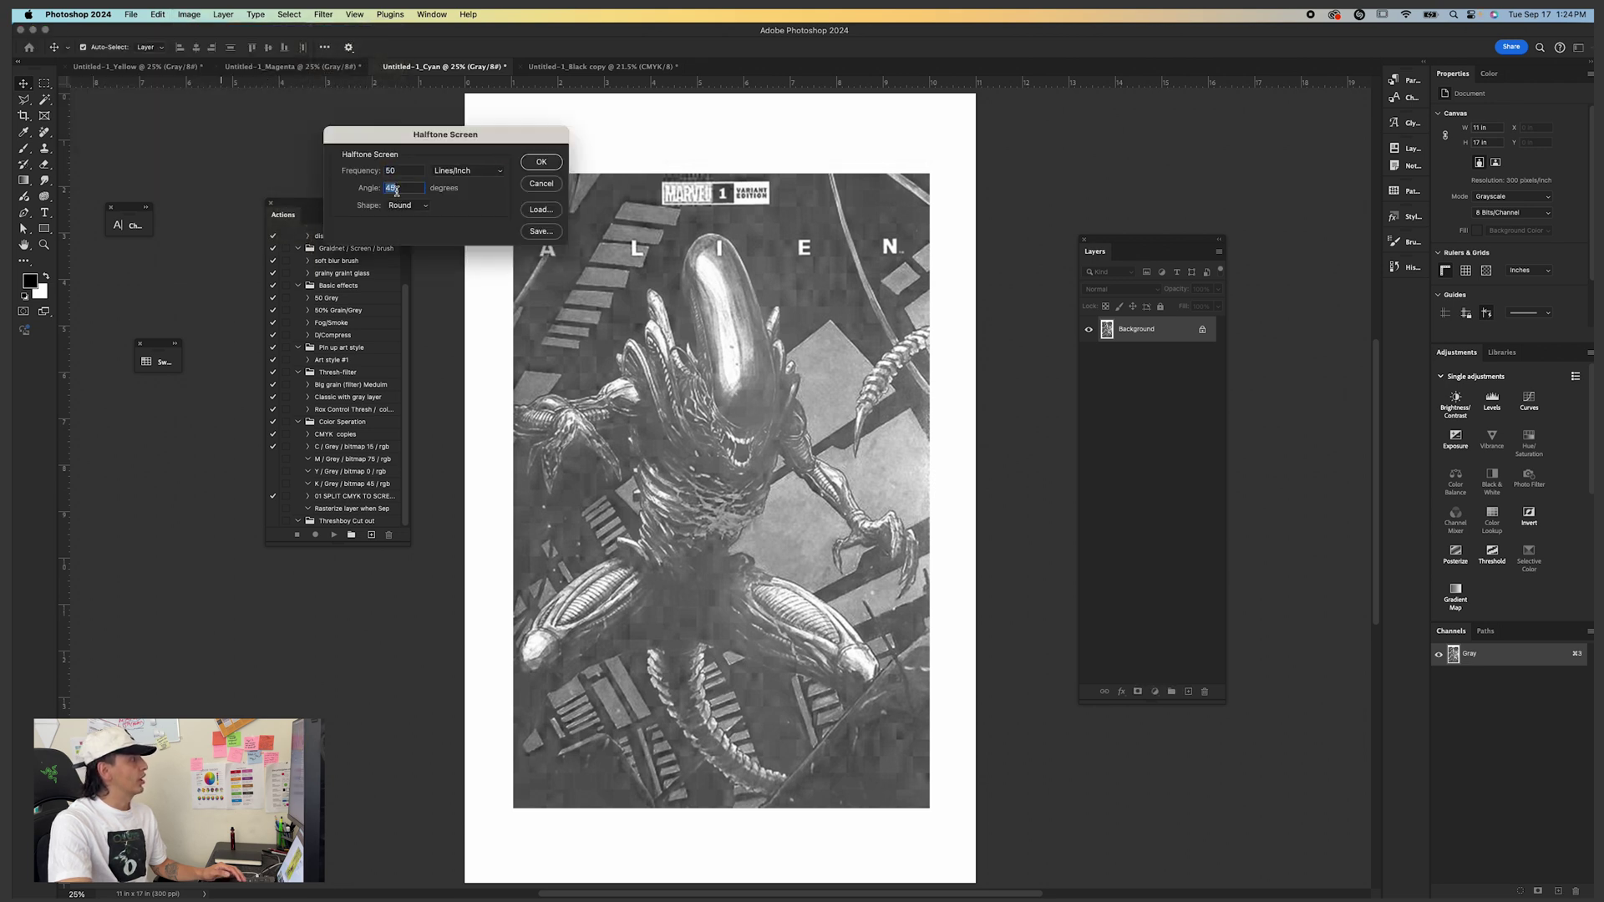
{"action": "type", "text": "15"}
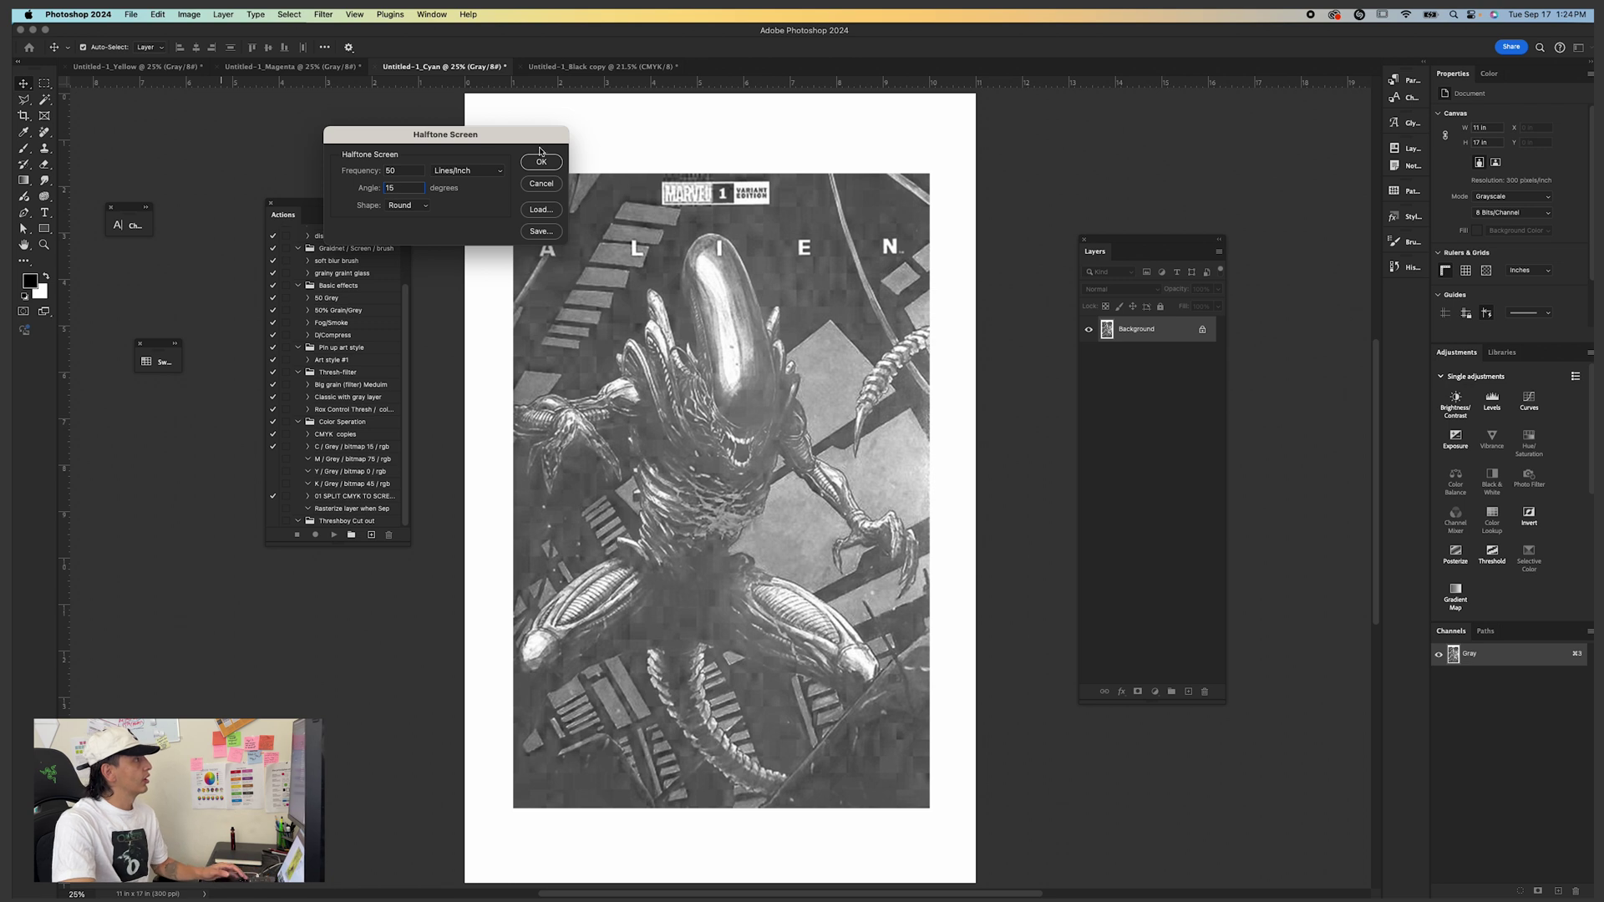
{"action": "left_click", "coordinate": [541, 161]}
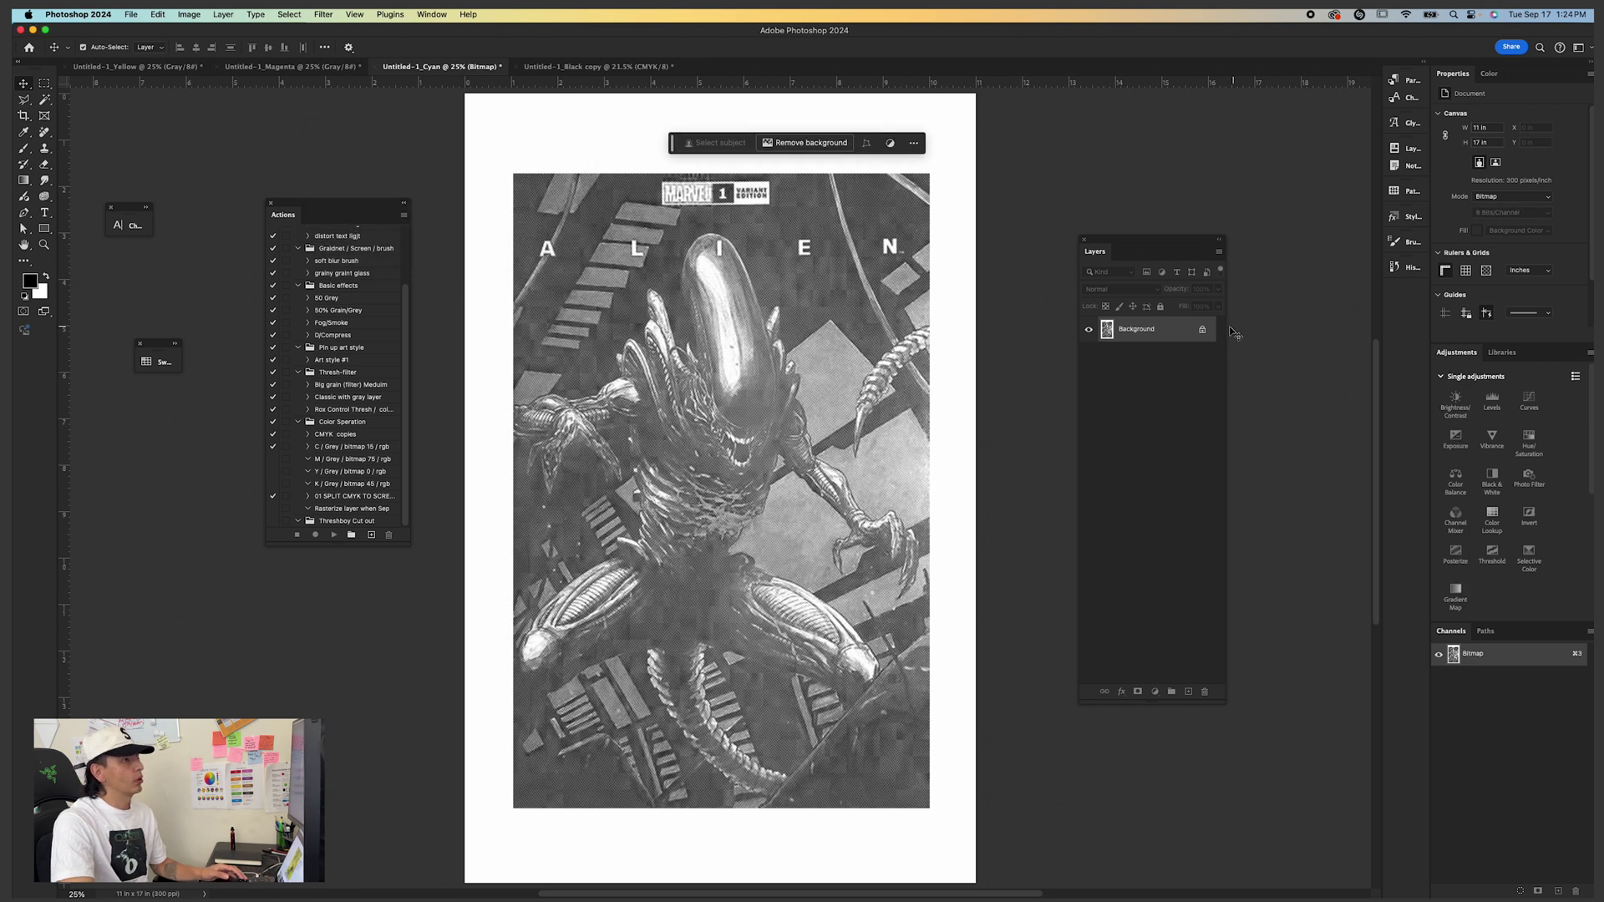
Convert the halftoned cyan document to Grayscale with size ratio 1 and on to CMYK Color, and unlock its Background layer.
{"action": "left_click", "coordinate": [189, 14]}
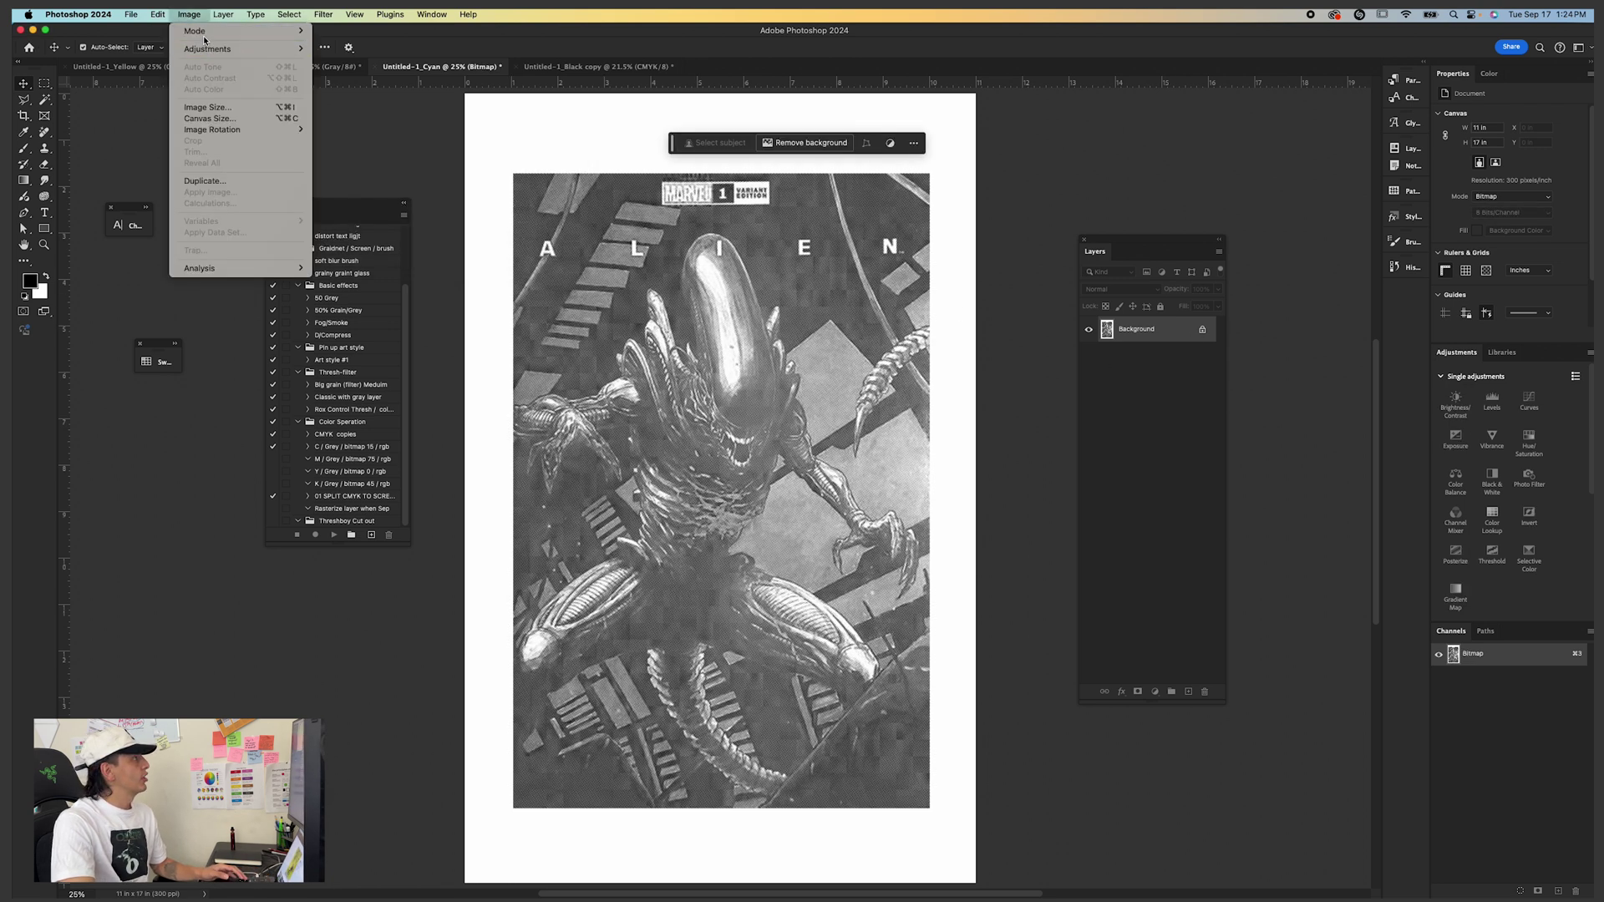
{"action": "mouse_move", "coordinate": [251, 31]}
{"action": "left_click", "coordinate": [351, 42]}
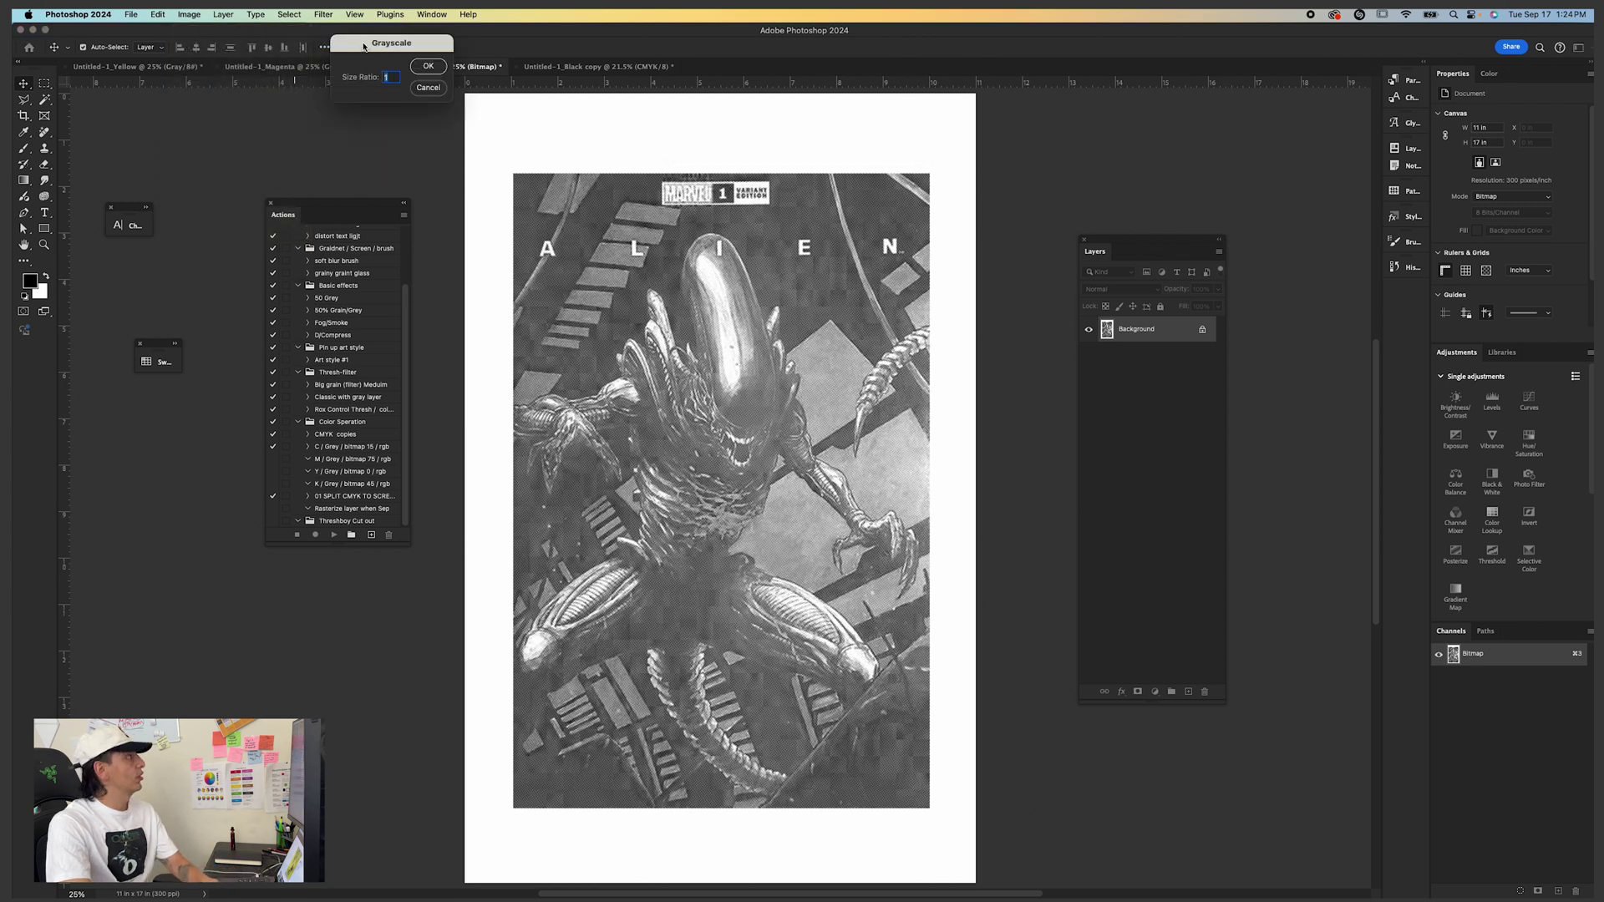
{"action": "left_click", "coordinate": [189, 14]}
{"action": "mouse_move", "coordinate": [195, 32]}
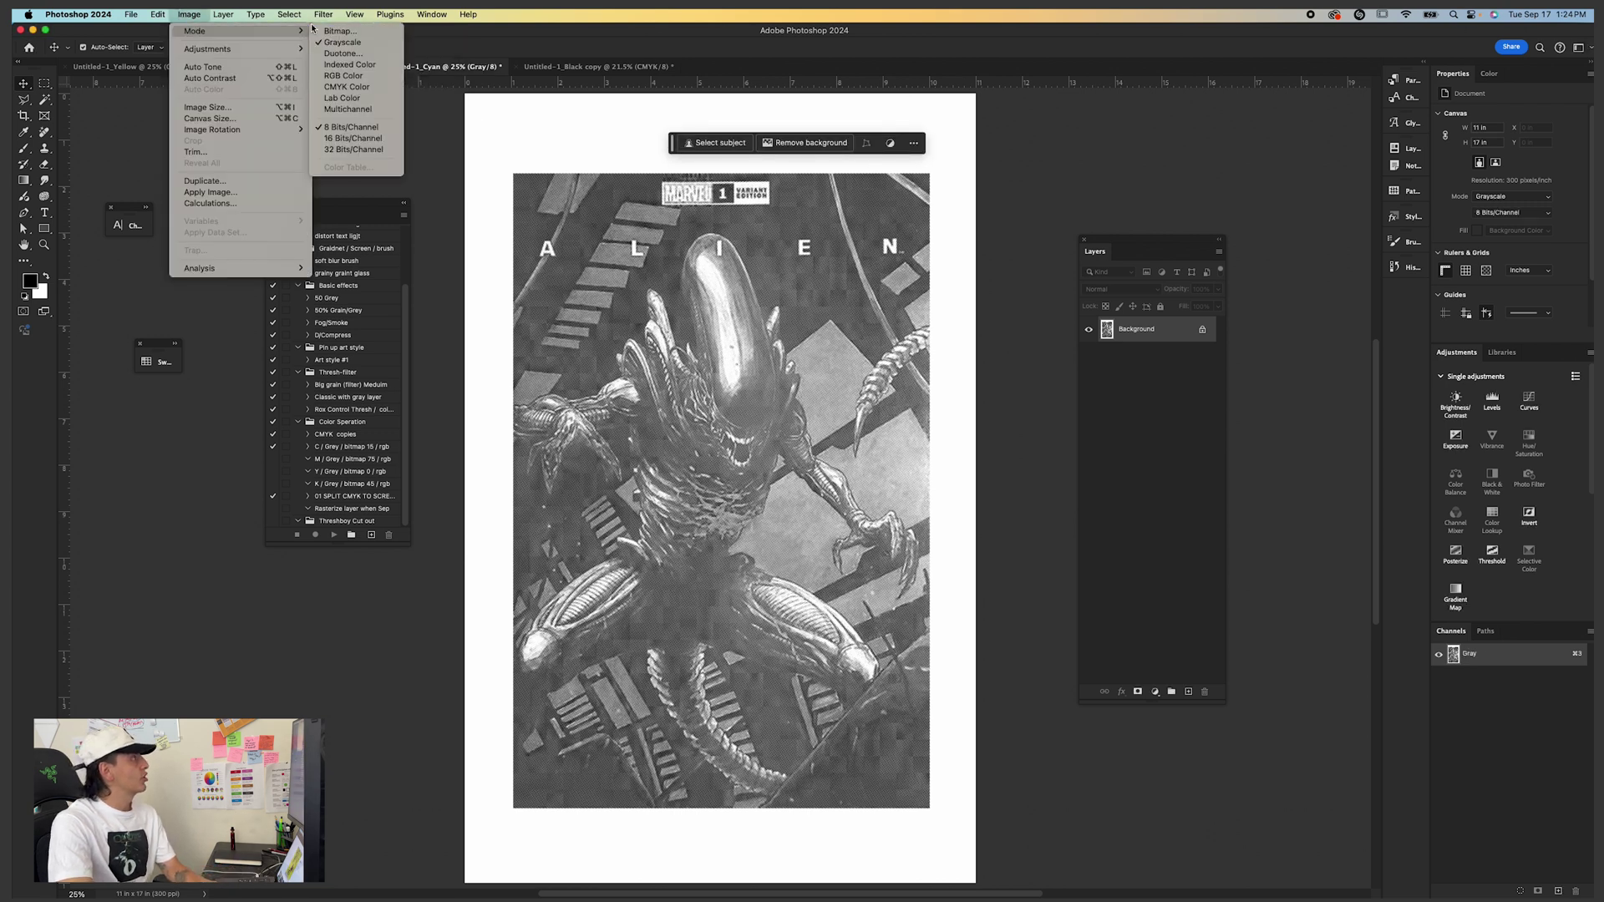
{"action": "left_click", "coordinate": [347, 86]}
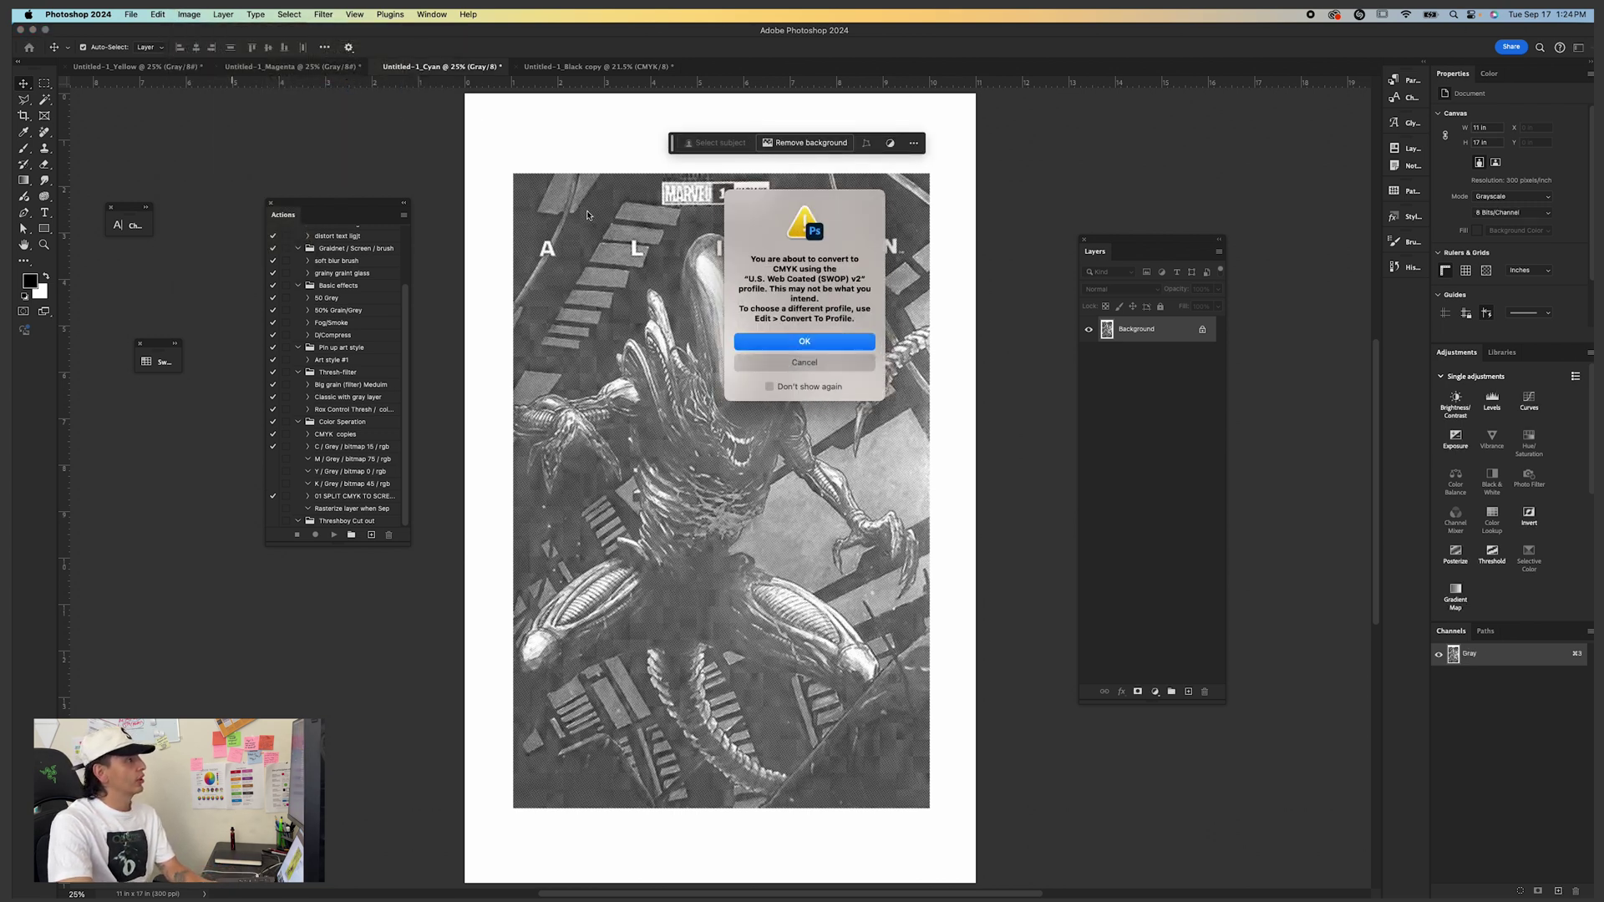
{"action": "left_click", "coordinate": [764, 342]}
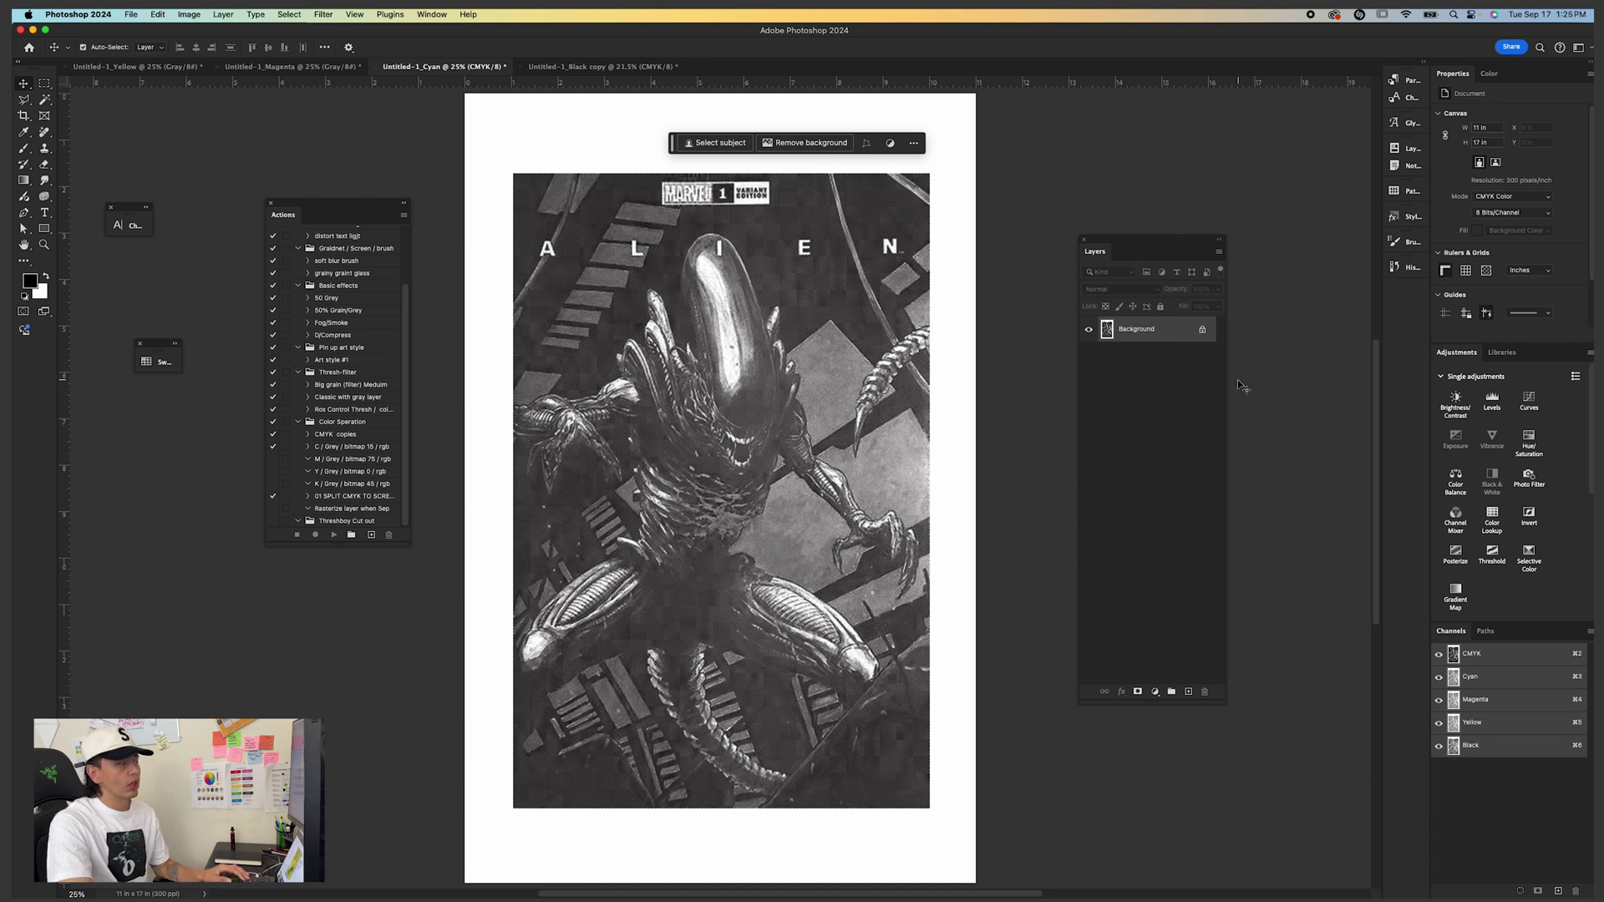
{"action": "left_click", "coordinate": [1203, 330]}
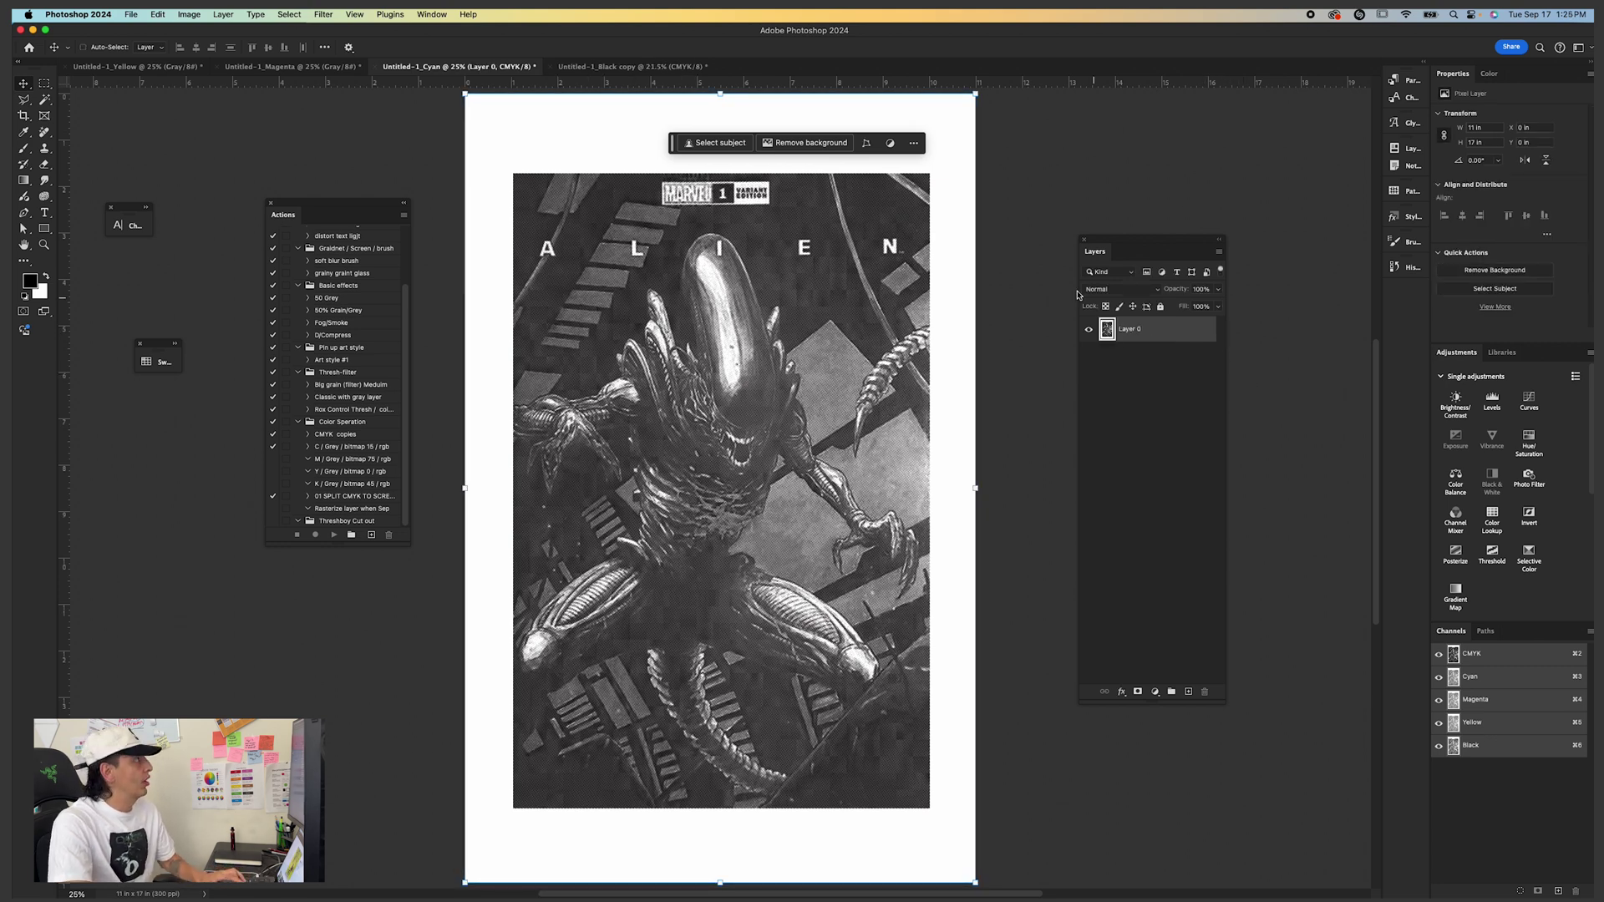
Paste the cyan halftone into the Black copy document and remove its white areas with the Magic Wand.
{"action": "left_click", "coordinate": [659, 67]}
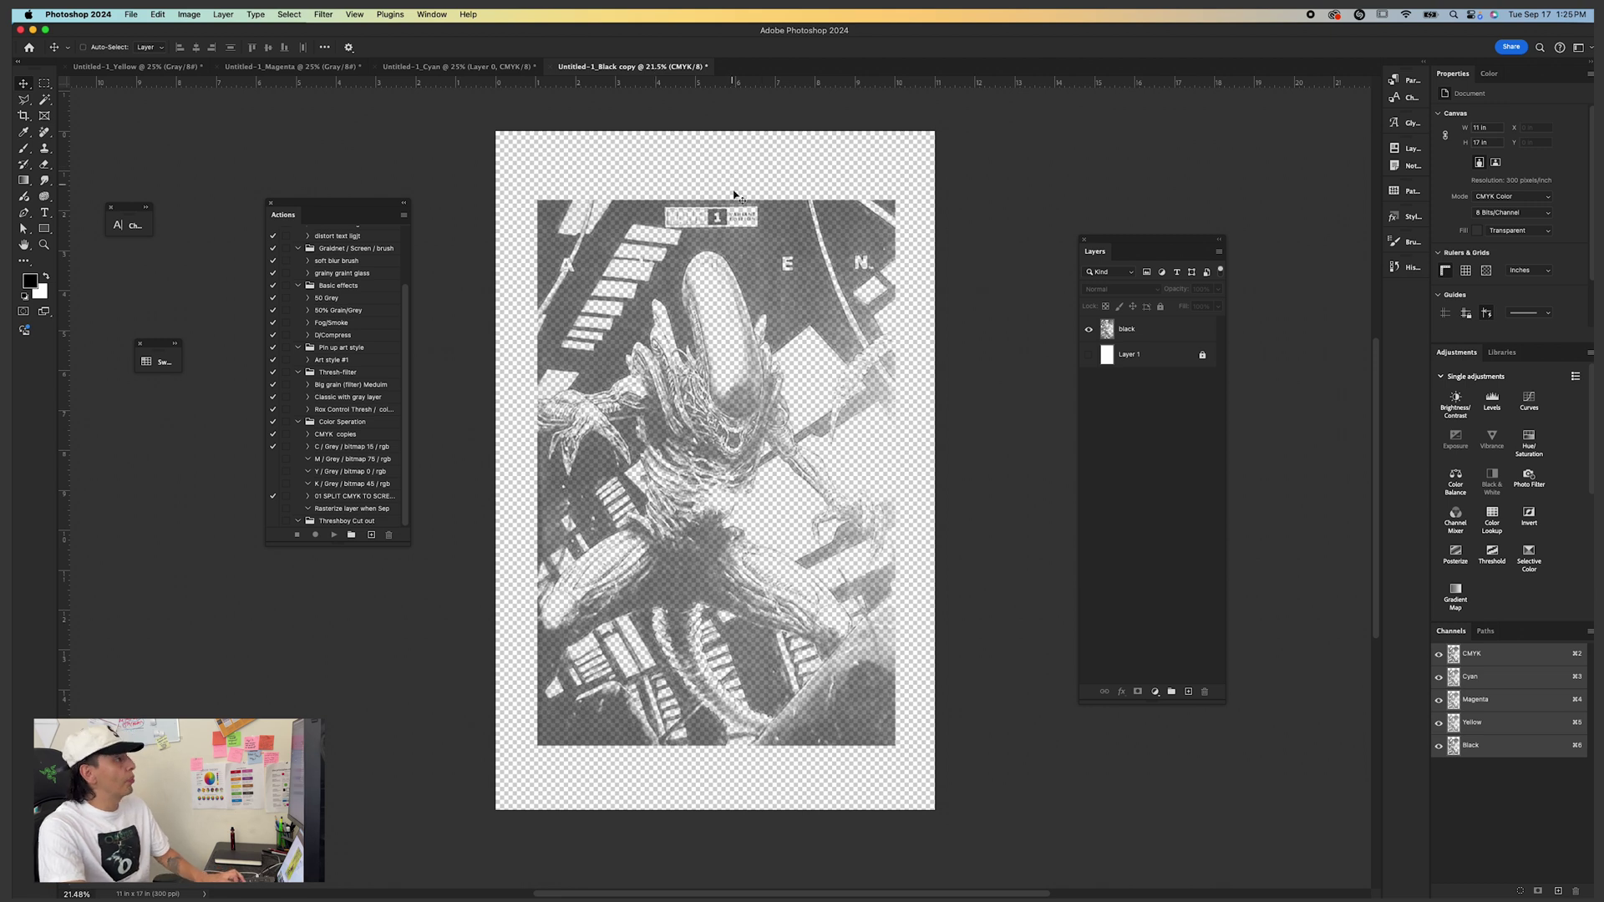
{"action": "key", "text": "super+v"}
{"action": "key", "text": "w"}
{"action": "left_click", "coordinate": [919, 193]}
{"action": "key", "text": "super+d"}
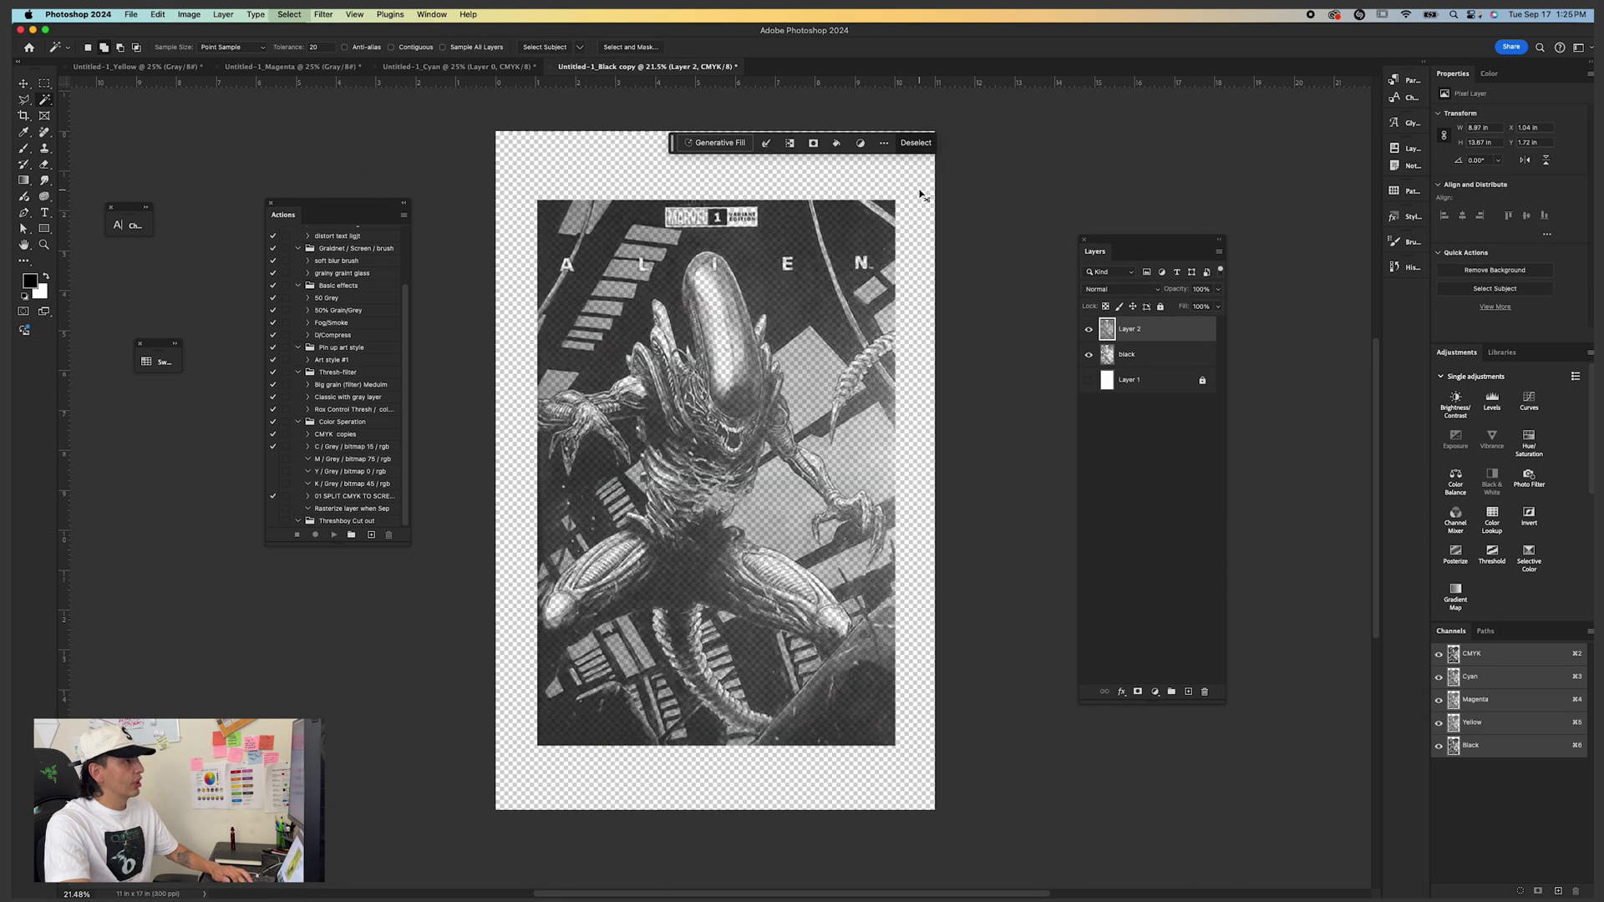
Check the pasted halftone against the black layer and rename it "Cyan".
{"action": "left_click", "coordinate": [1089, 355]}
{"action": "left_click", "coordinate": [1090, 356]}
{"action": "double_click", "coordinate": [1129, 329]}
{"action": "type", "text": "c"}
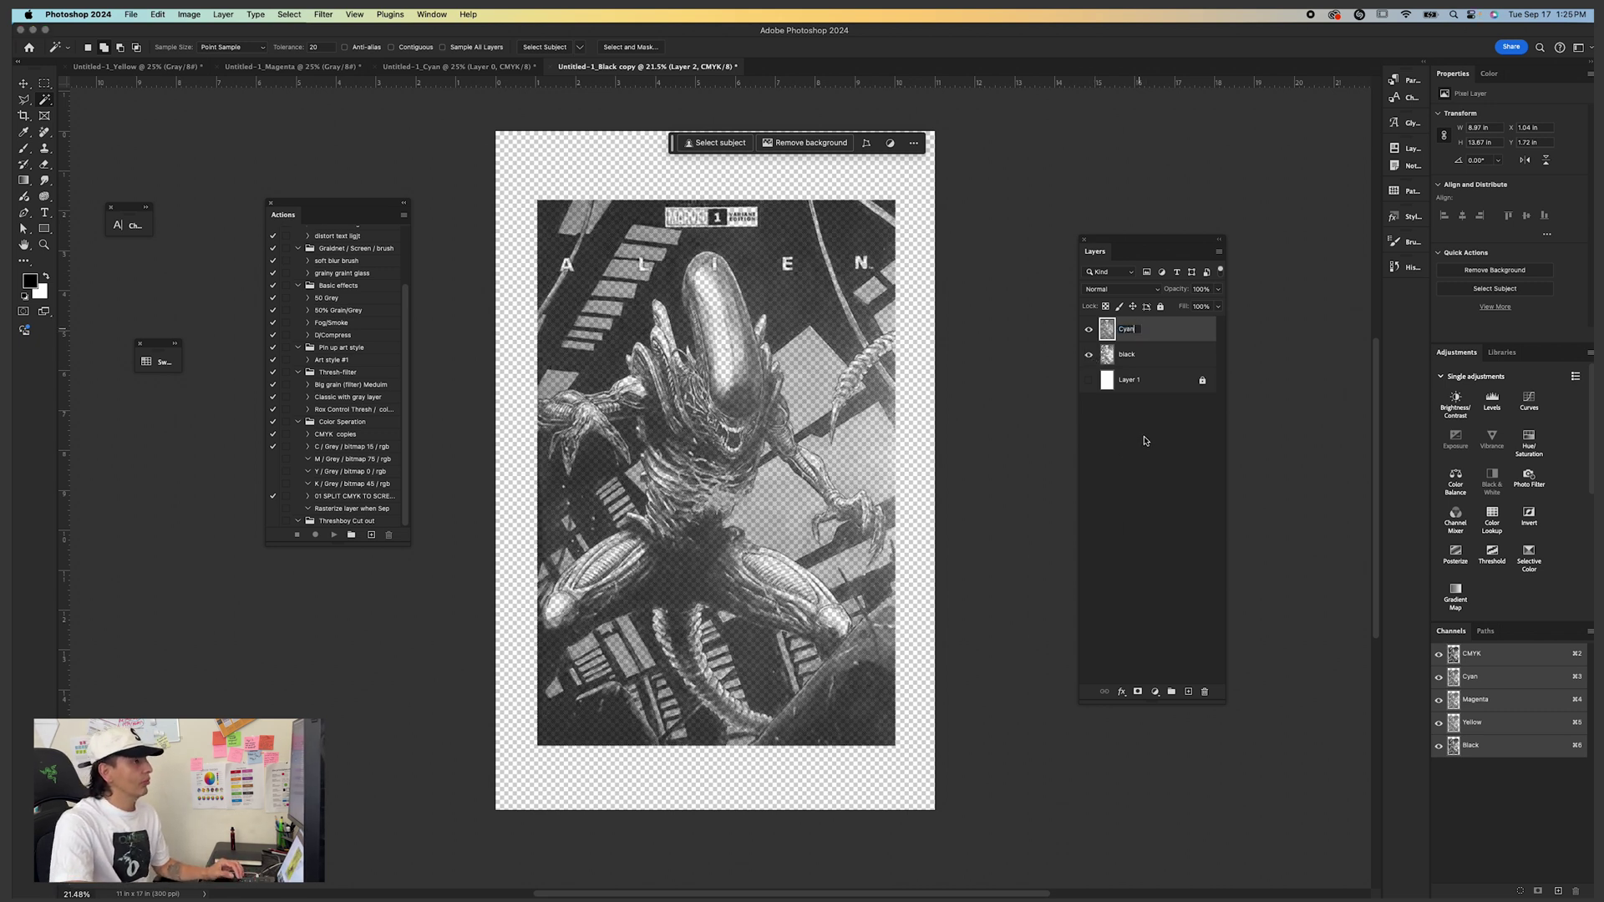
{"action": "left_click", "coordinate": [1138, 436]}
{"action": "key", "text": "v"}
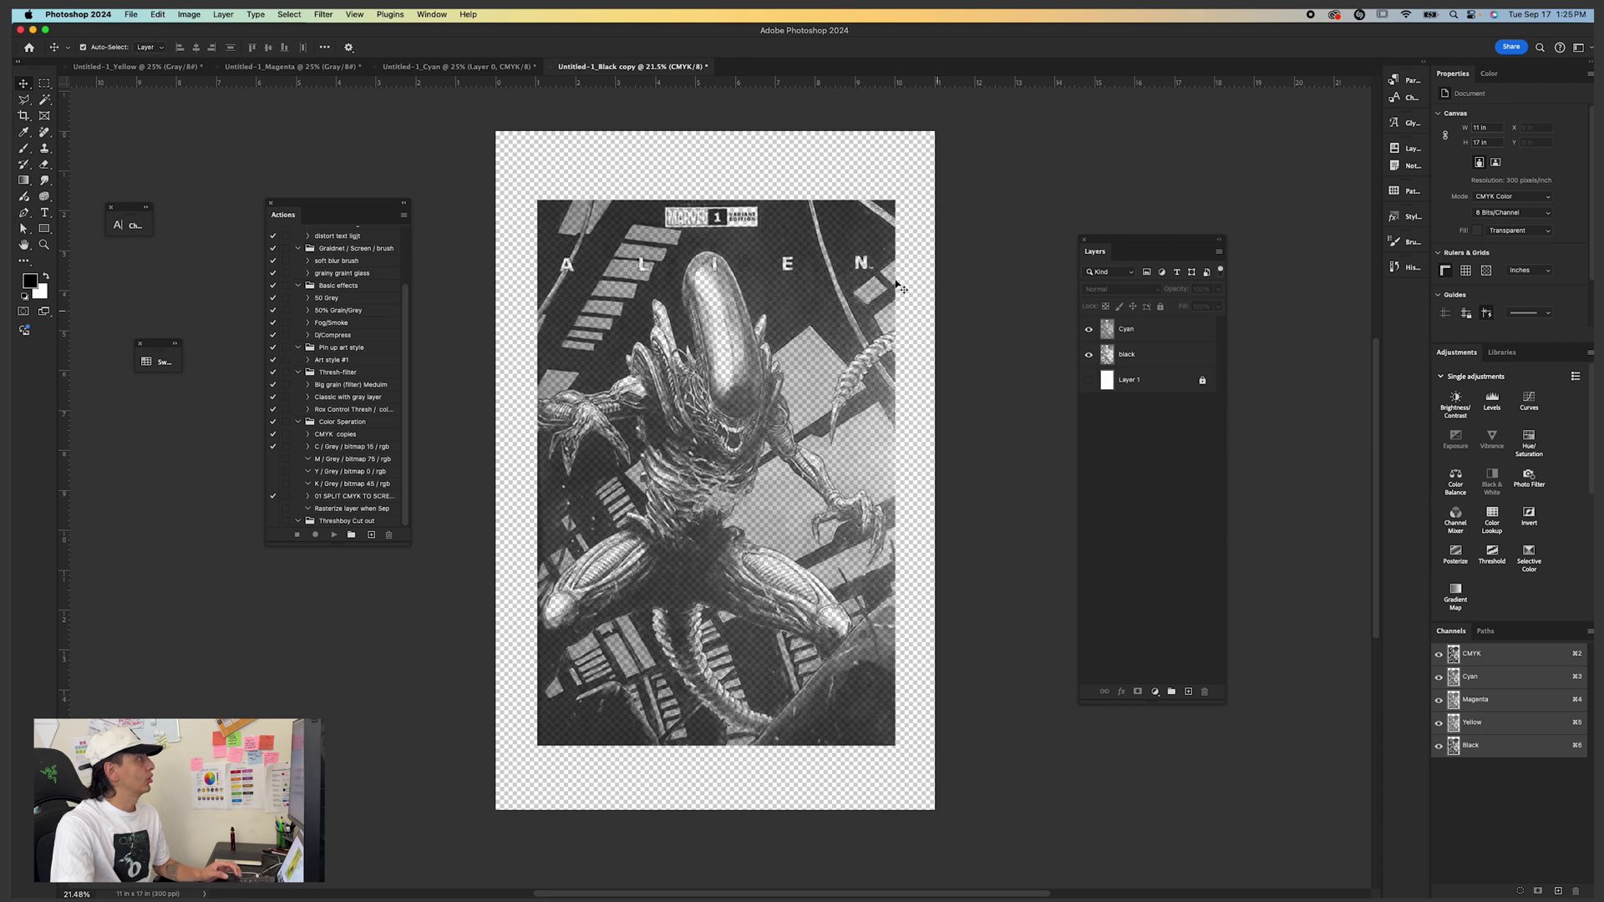
Convert the magenta document to Bitmap at 300 pixels/inch with a round halftone screen of 50 lines/inch at 75 degrees.
{"action": "left_click", "coordinate": [325, 67]}
{"action": "left_click", "coordinate": [189, 14]}
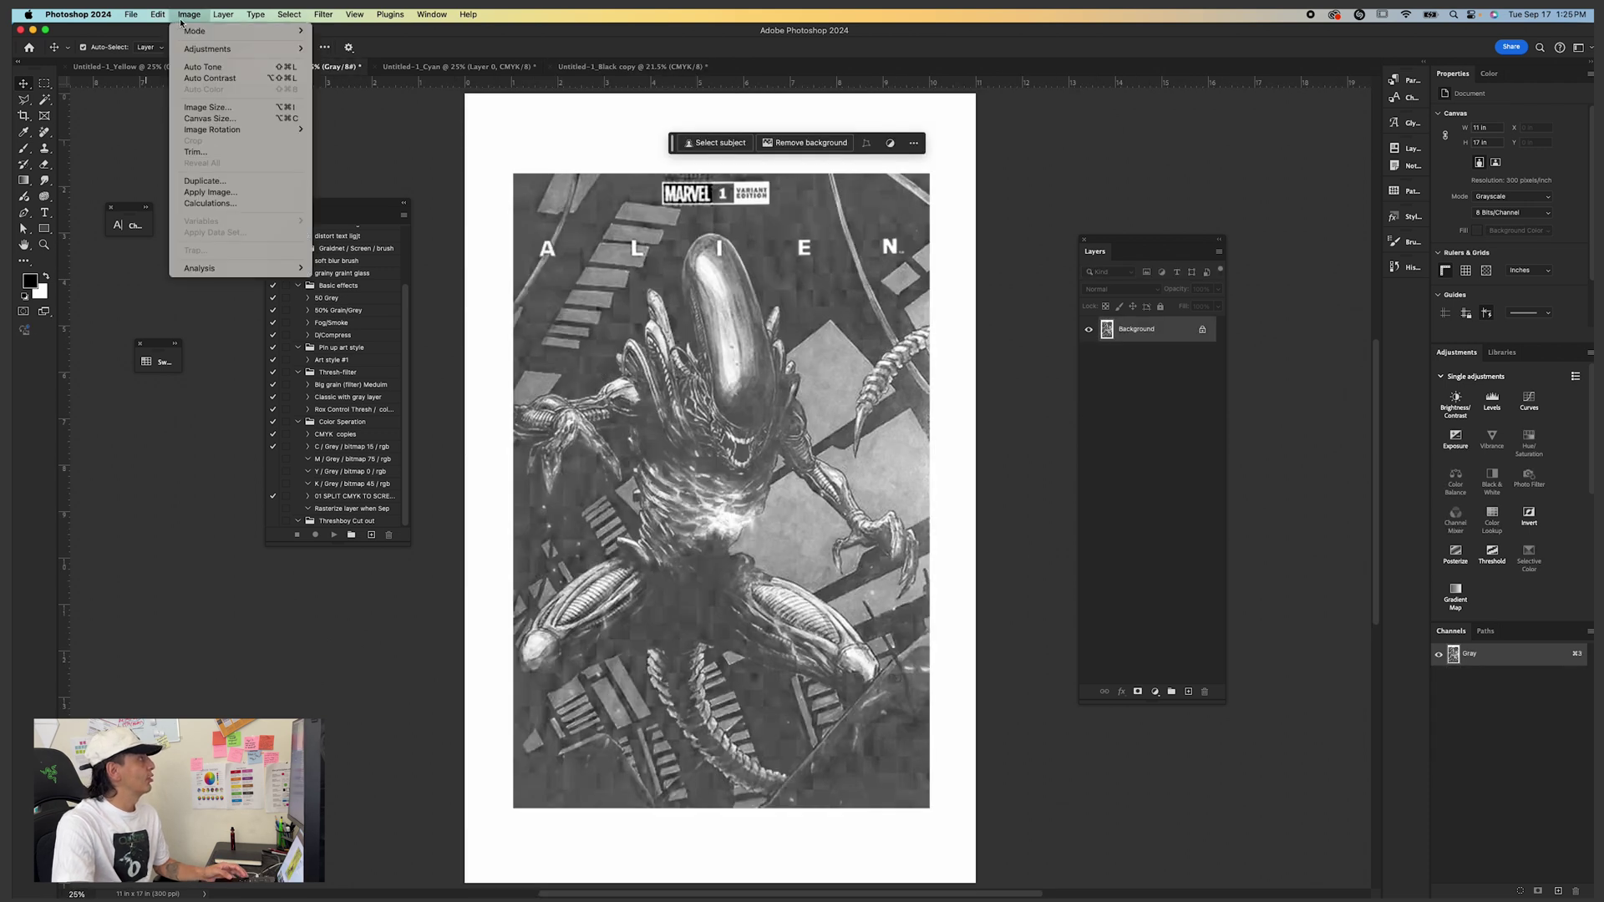
{"action": "mouse_move", "coordinate": [251, 31]}
{"action": "left_click", "coordinate": [341, 33]}
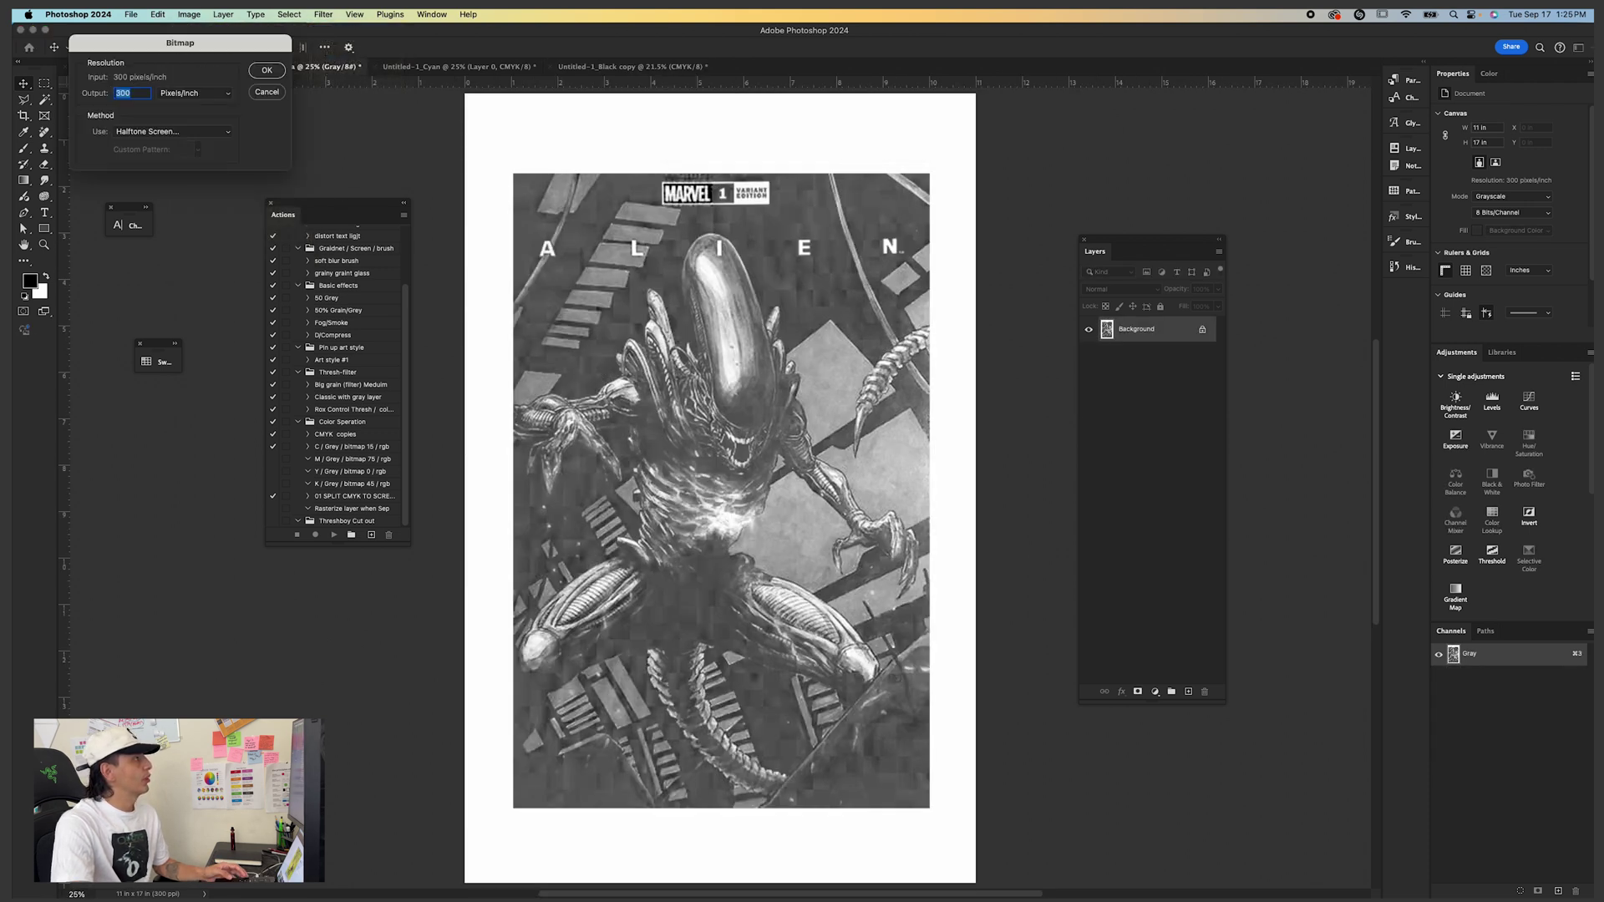
{"action": "left_click", "coordinate": [263, 72]}
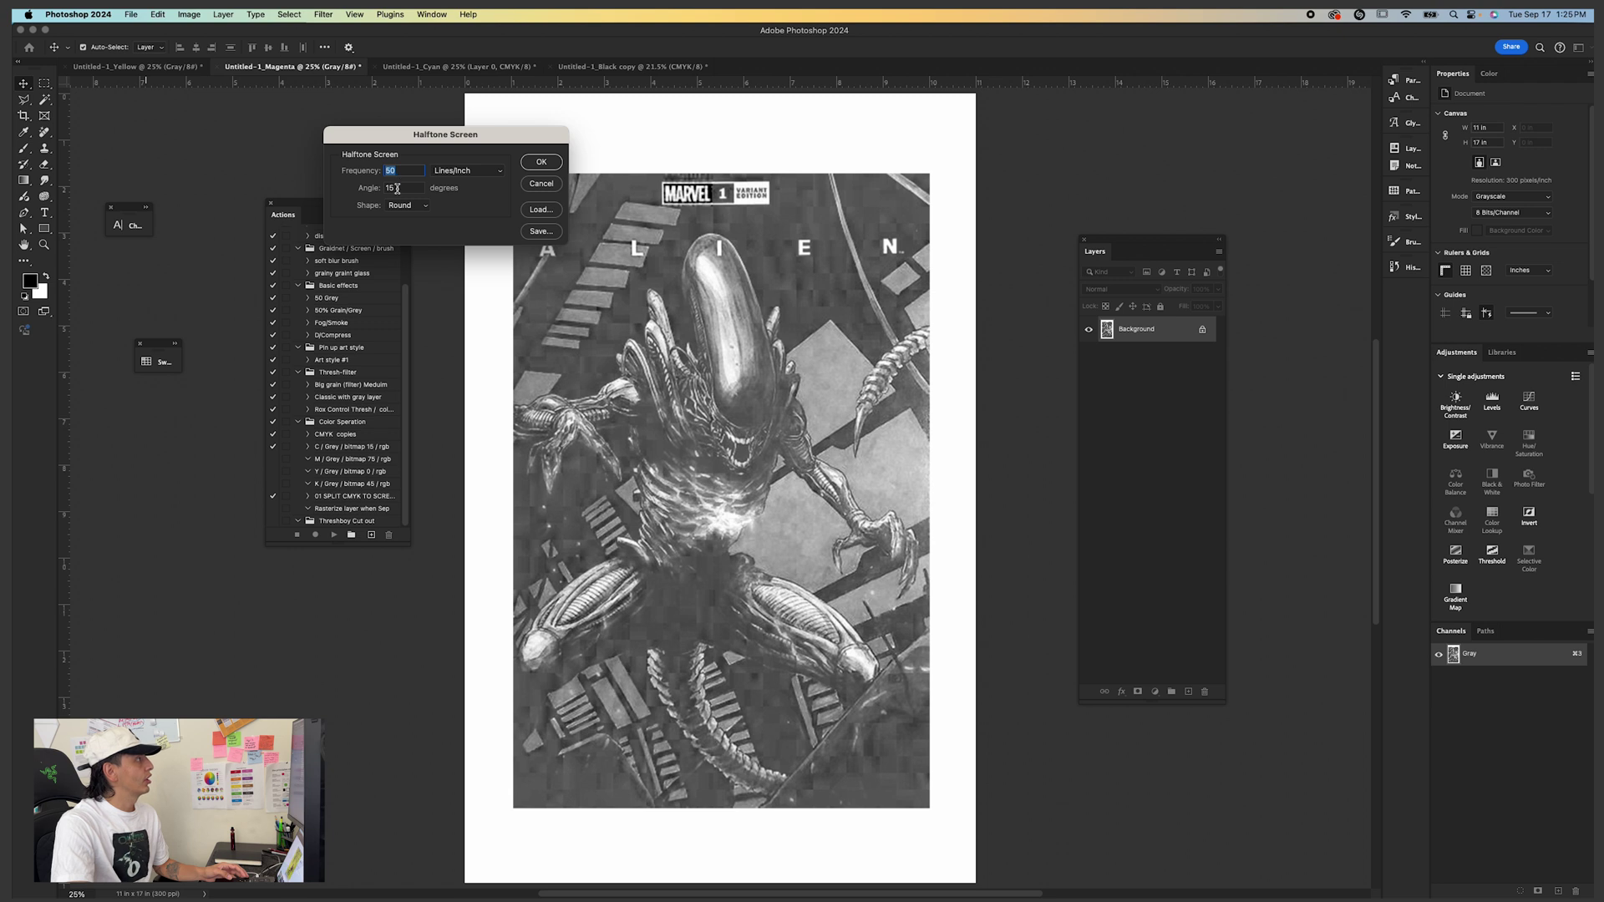
{"action": "left_click", "coordinate": [397, 189]}
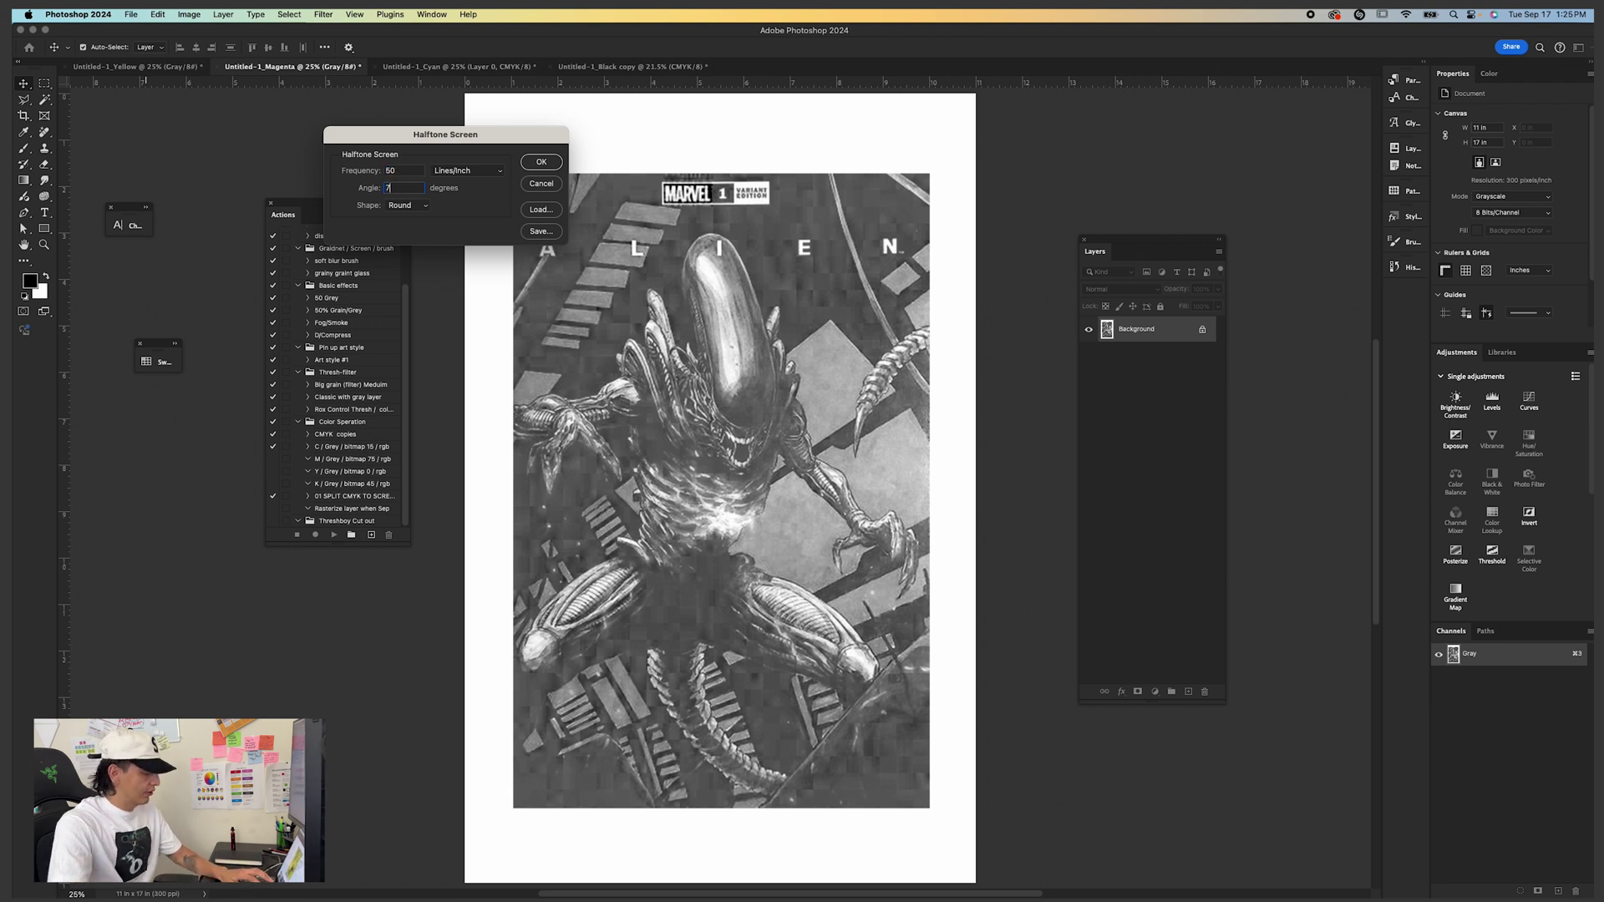
{"action": "left_click", "coordinate": [542, 162]}
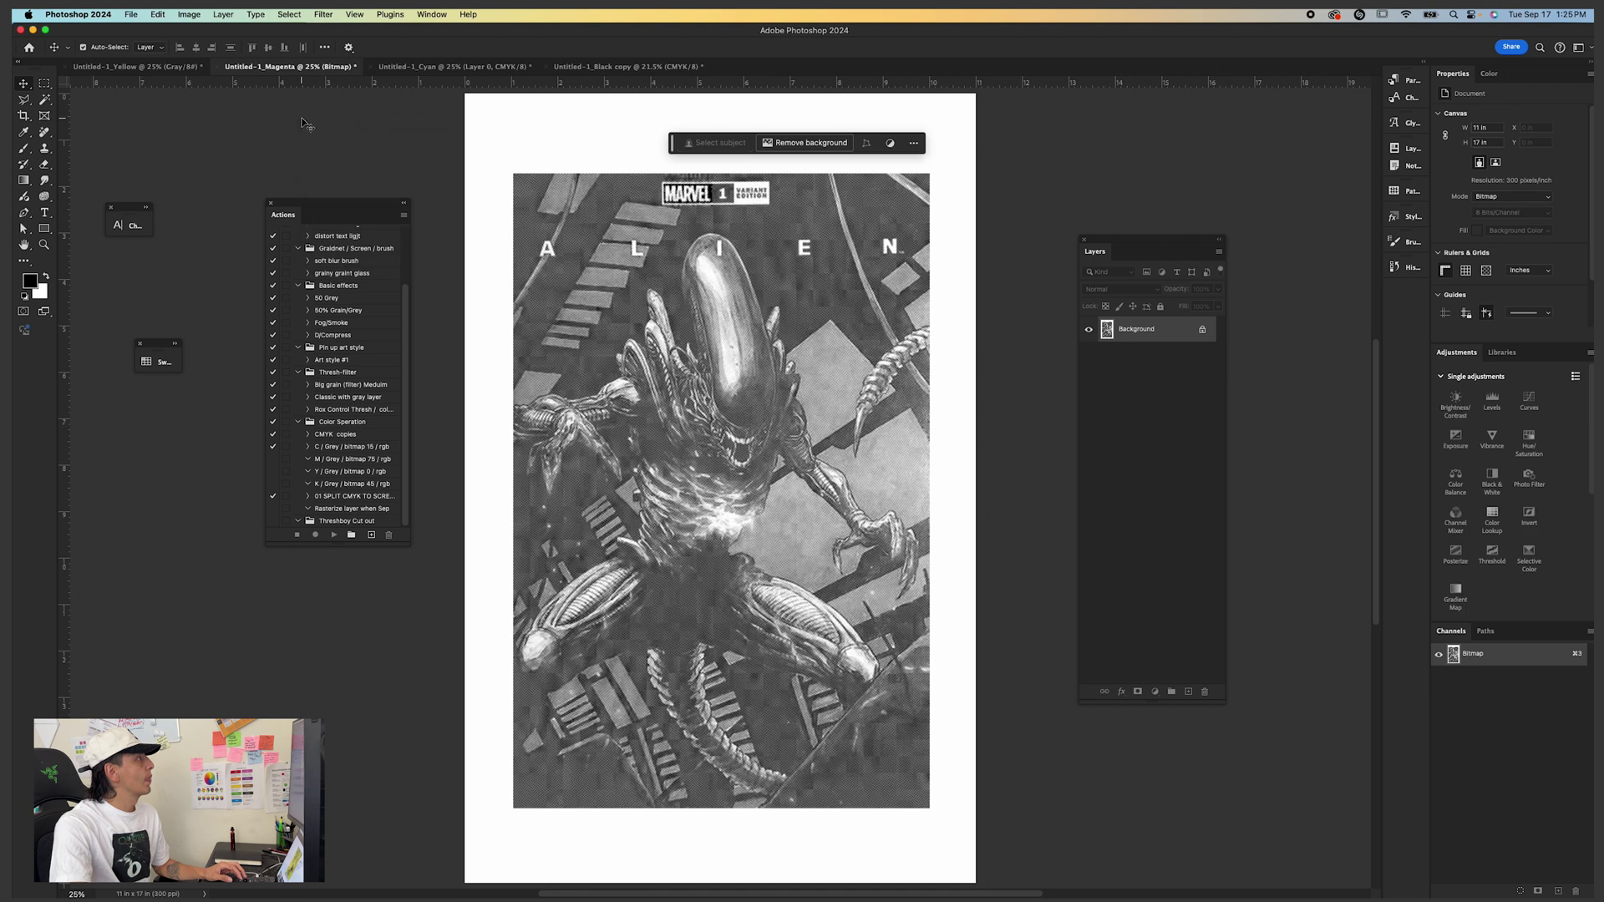
Convert the halftoned magenta document to Grayscale and on to CMYK Color, and unlock its Background layer.
{"action": "left_click", "coordinate": [181, 15]}
{"action": "mouse_move", "coordinate": [194, 32]}
{"action": "left_click", "coordinate": [324, 47]}
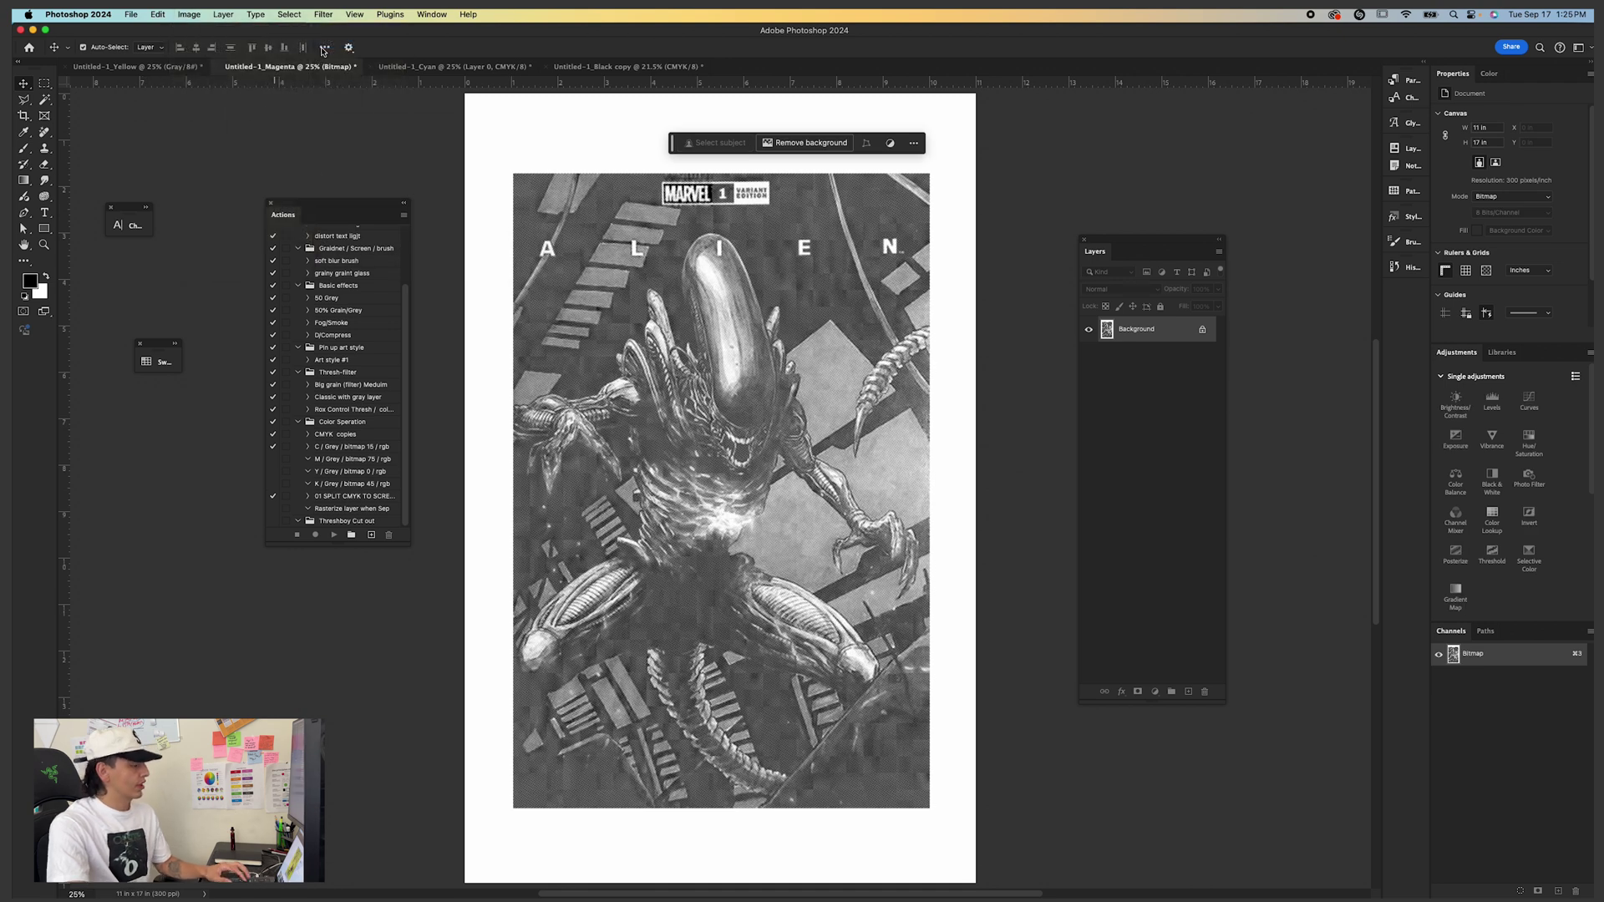
{"action": "key", "text": "Return"}
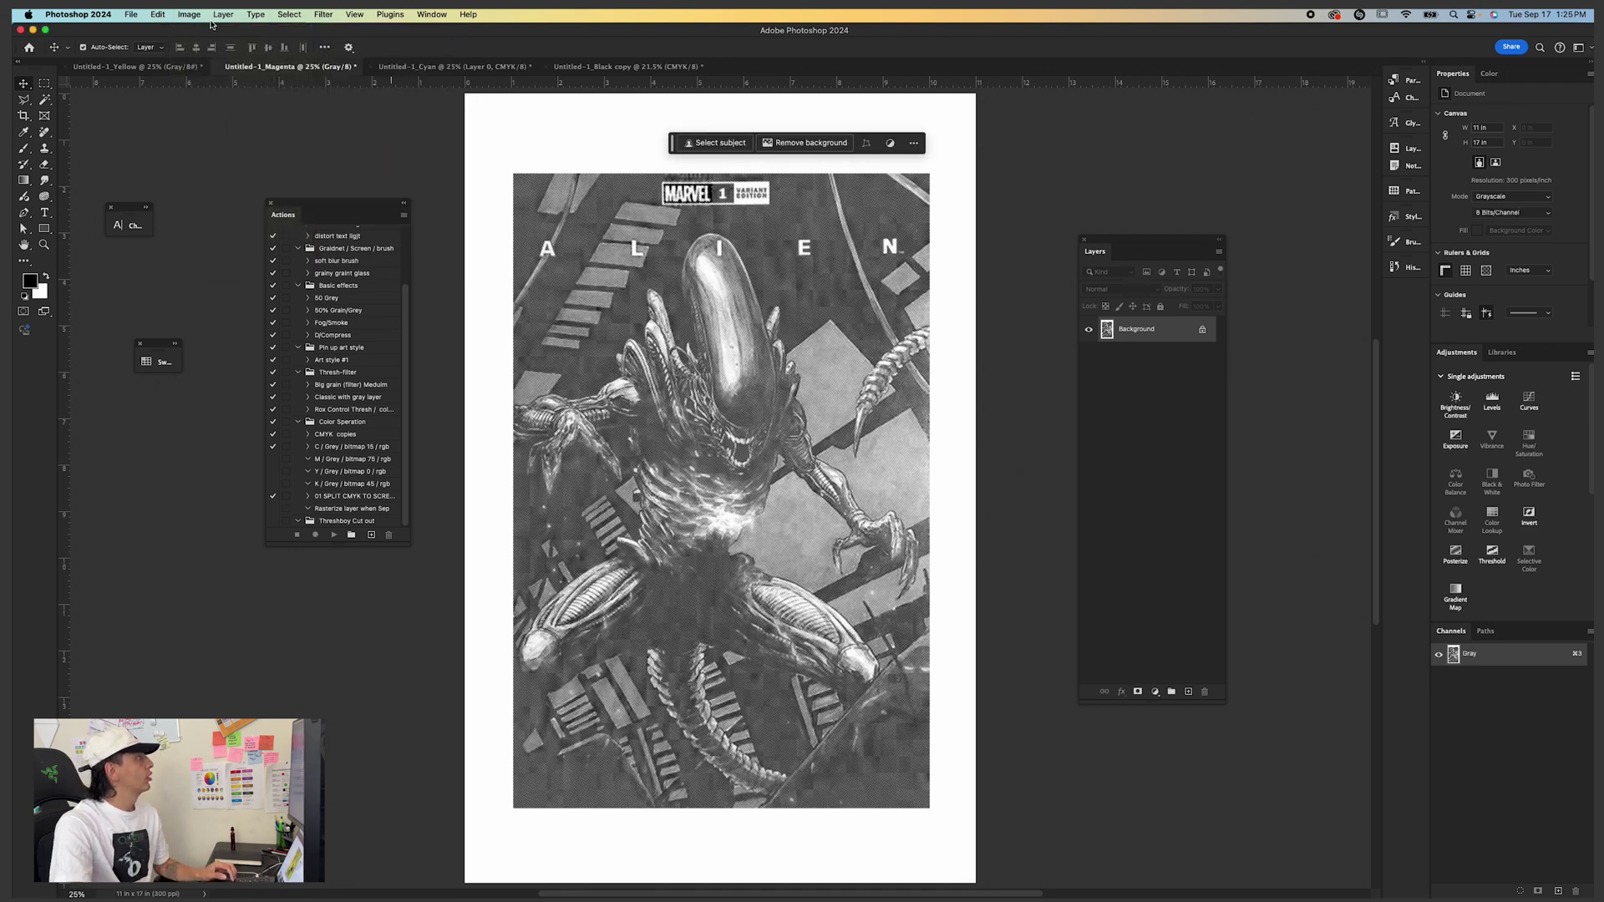
{"action": "left_click", "coordinate": [190, 15]}
{"action": "mouse_move", "coordinate": [243, 31]}
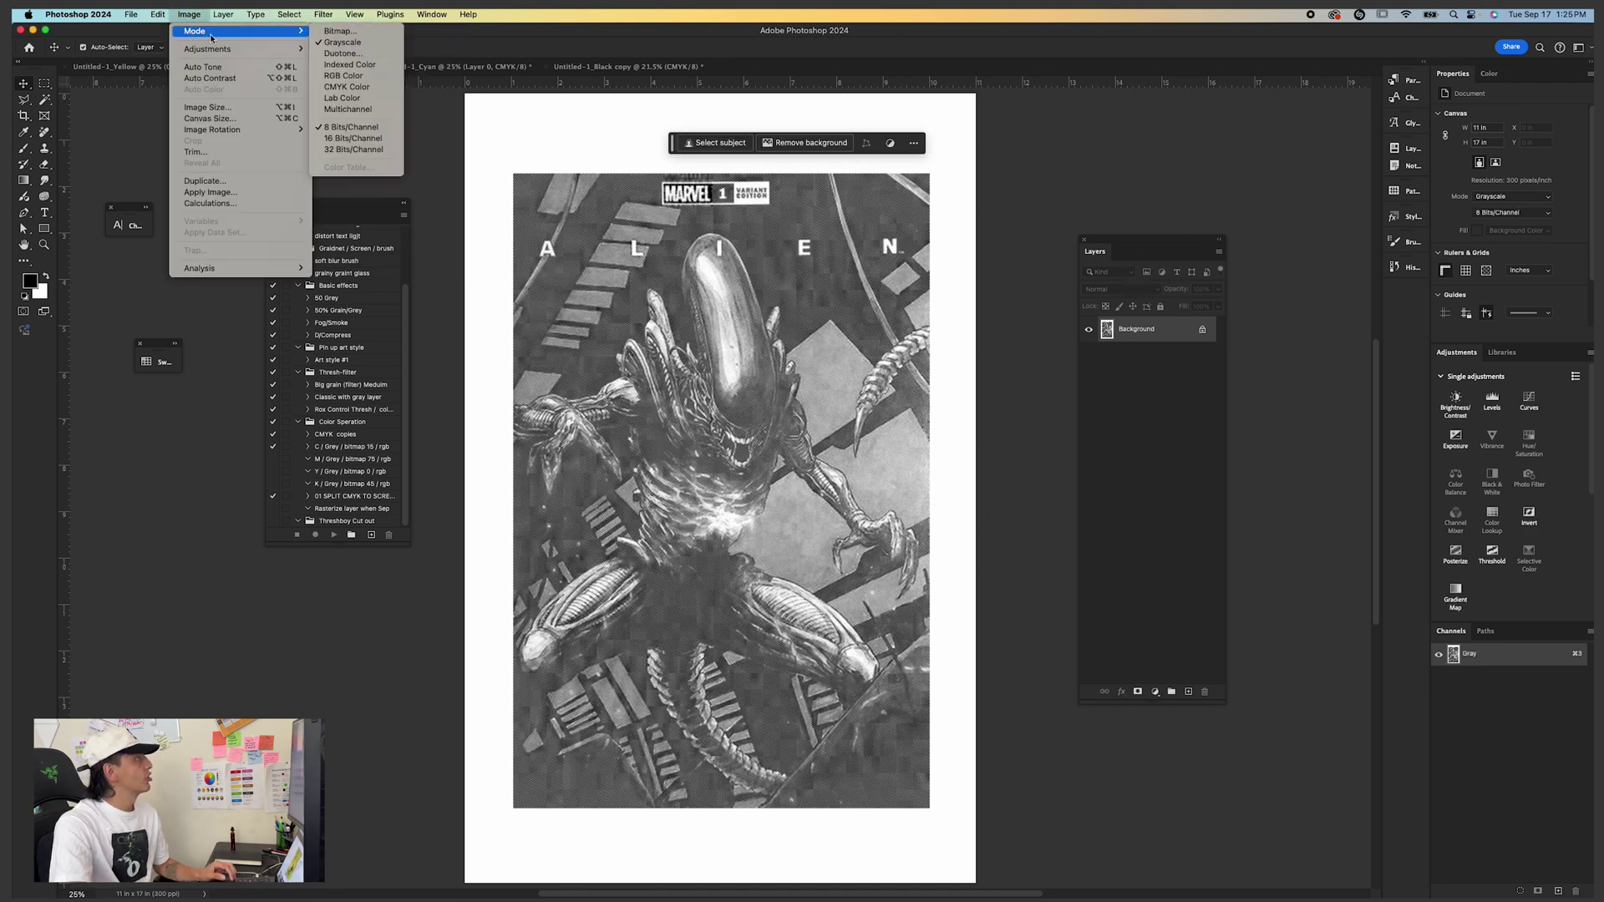
{"action": "left_click", "coordinate": [347, 87]}
{"action": "key", "text": "Return"}
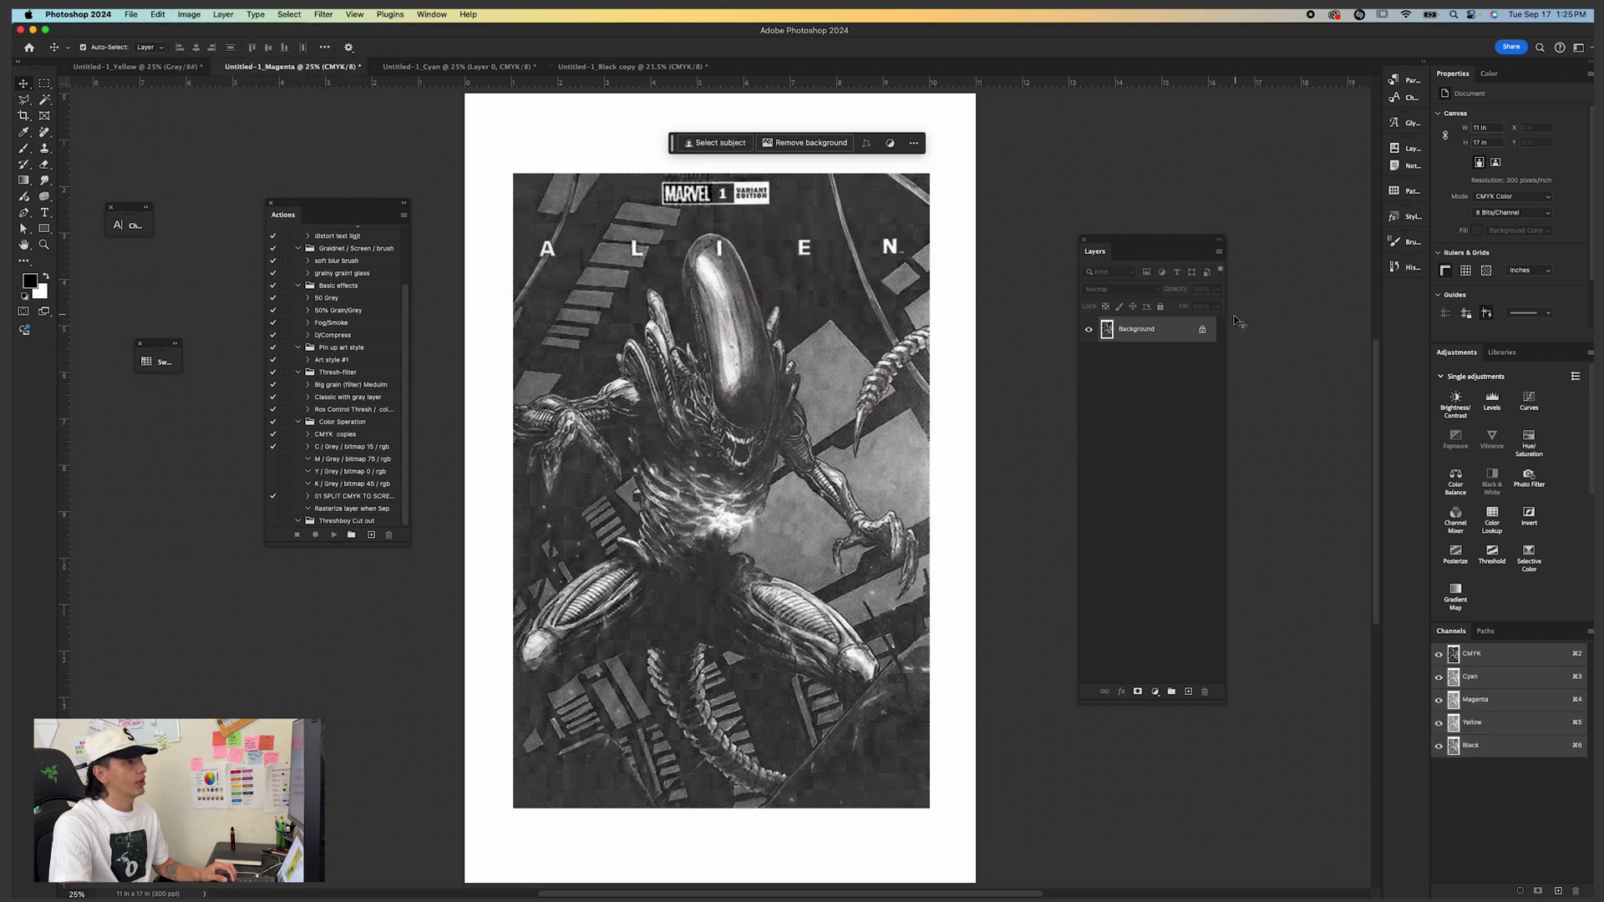
{"action": "left_click", "coordinate": [1202, 331]}
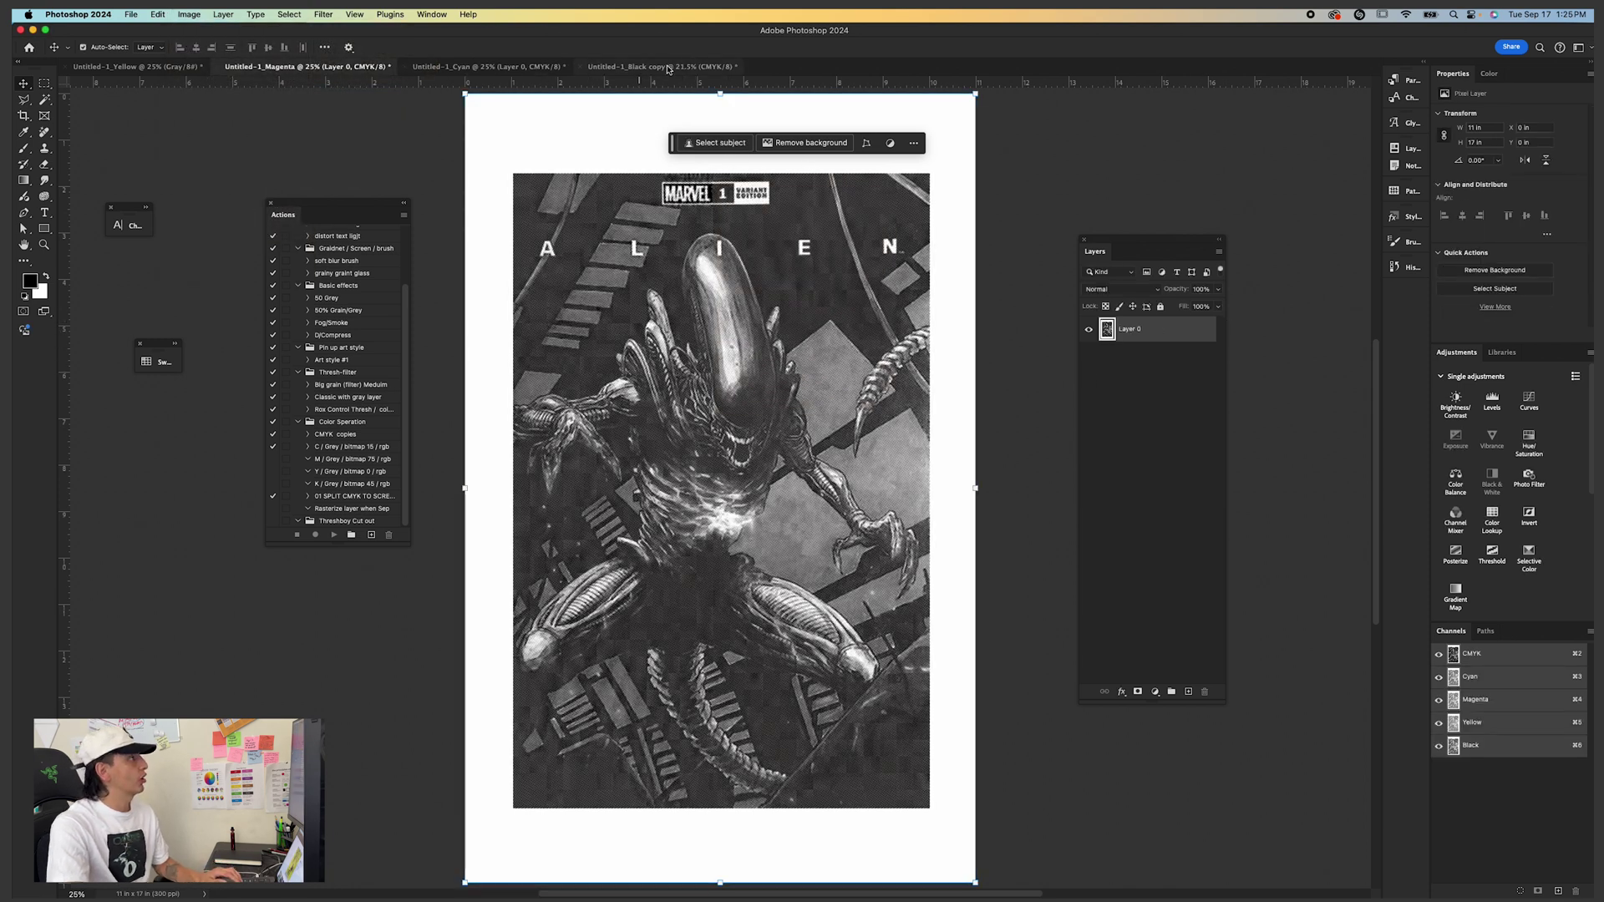
Paste the magenta halftone into the Black copy document, remove its white areas, and check it with the Cyan and black layers hidden.
{"action": "left_click", "coordinate": [692, 67]}
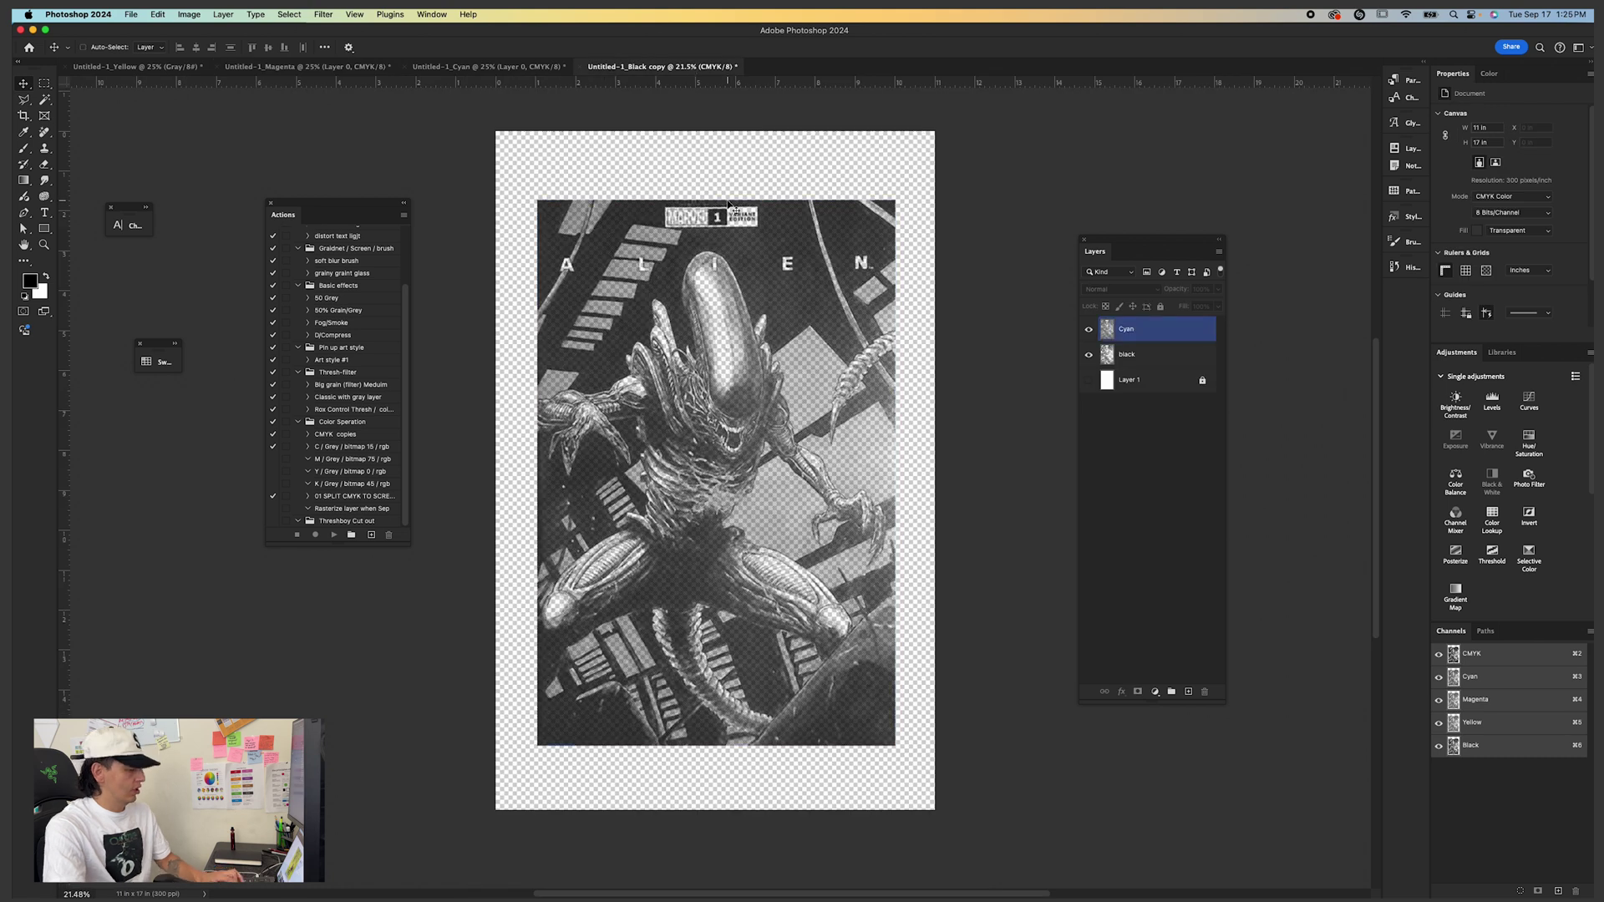
{"action": "key", "text": "w"}
{"action": "key", "text": "Delete"}
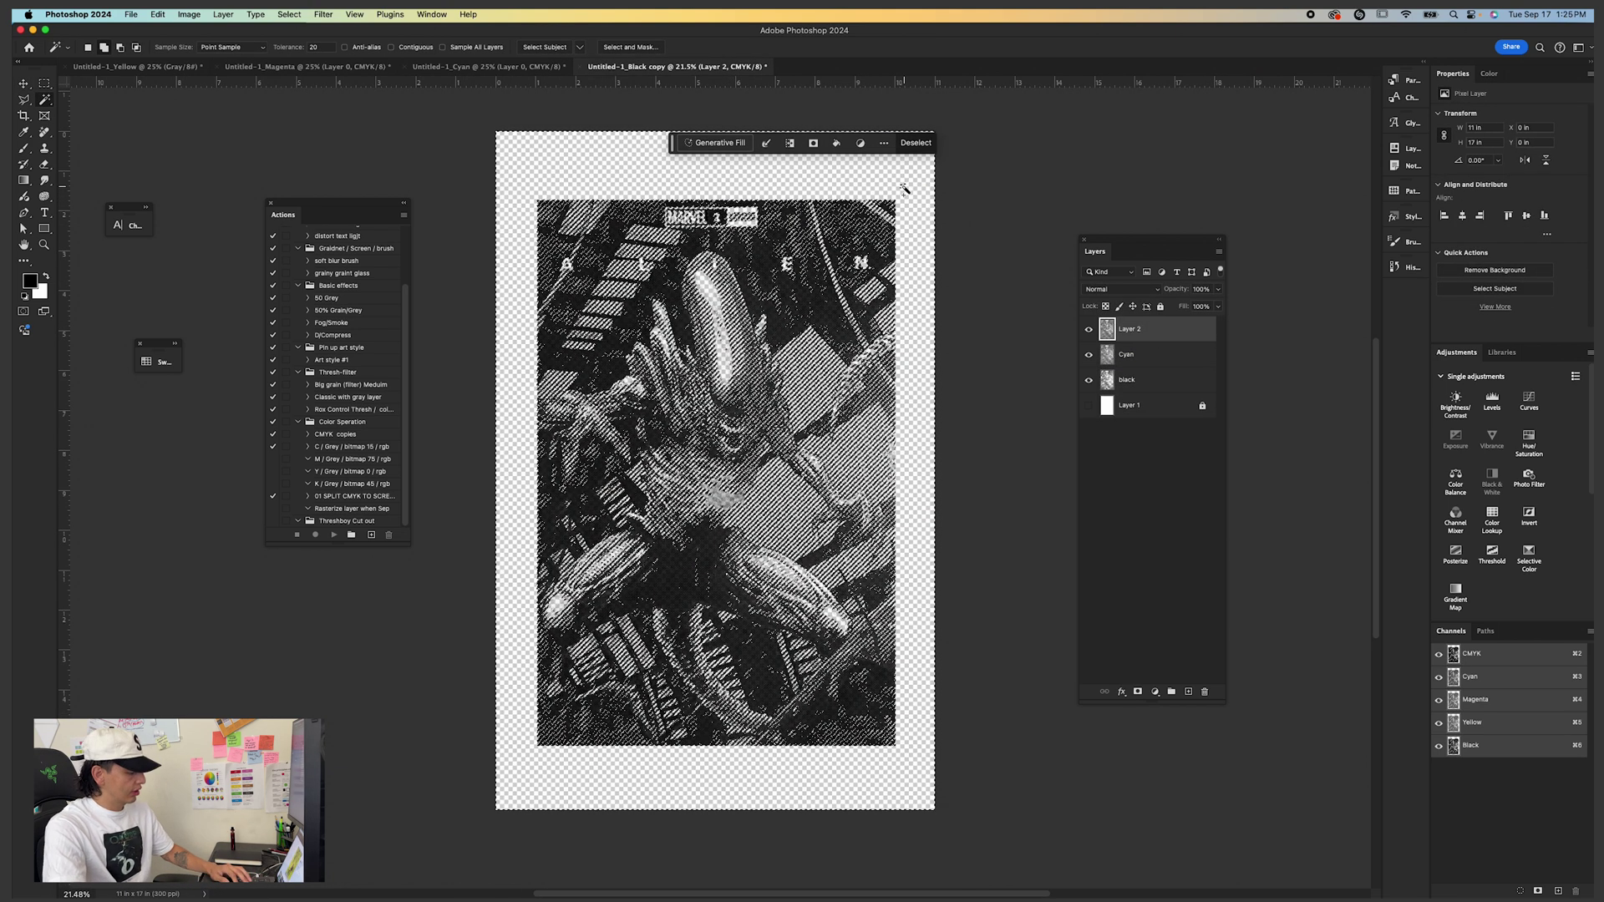
{"action": "key", "text": "super+d"}
{"action": "left_click", "coordinate": [1088, 380]}
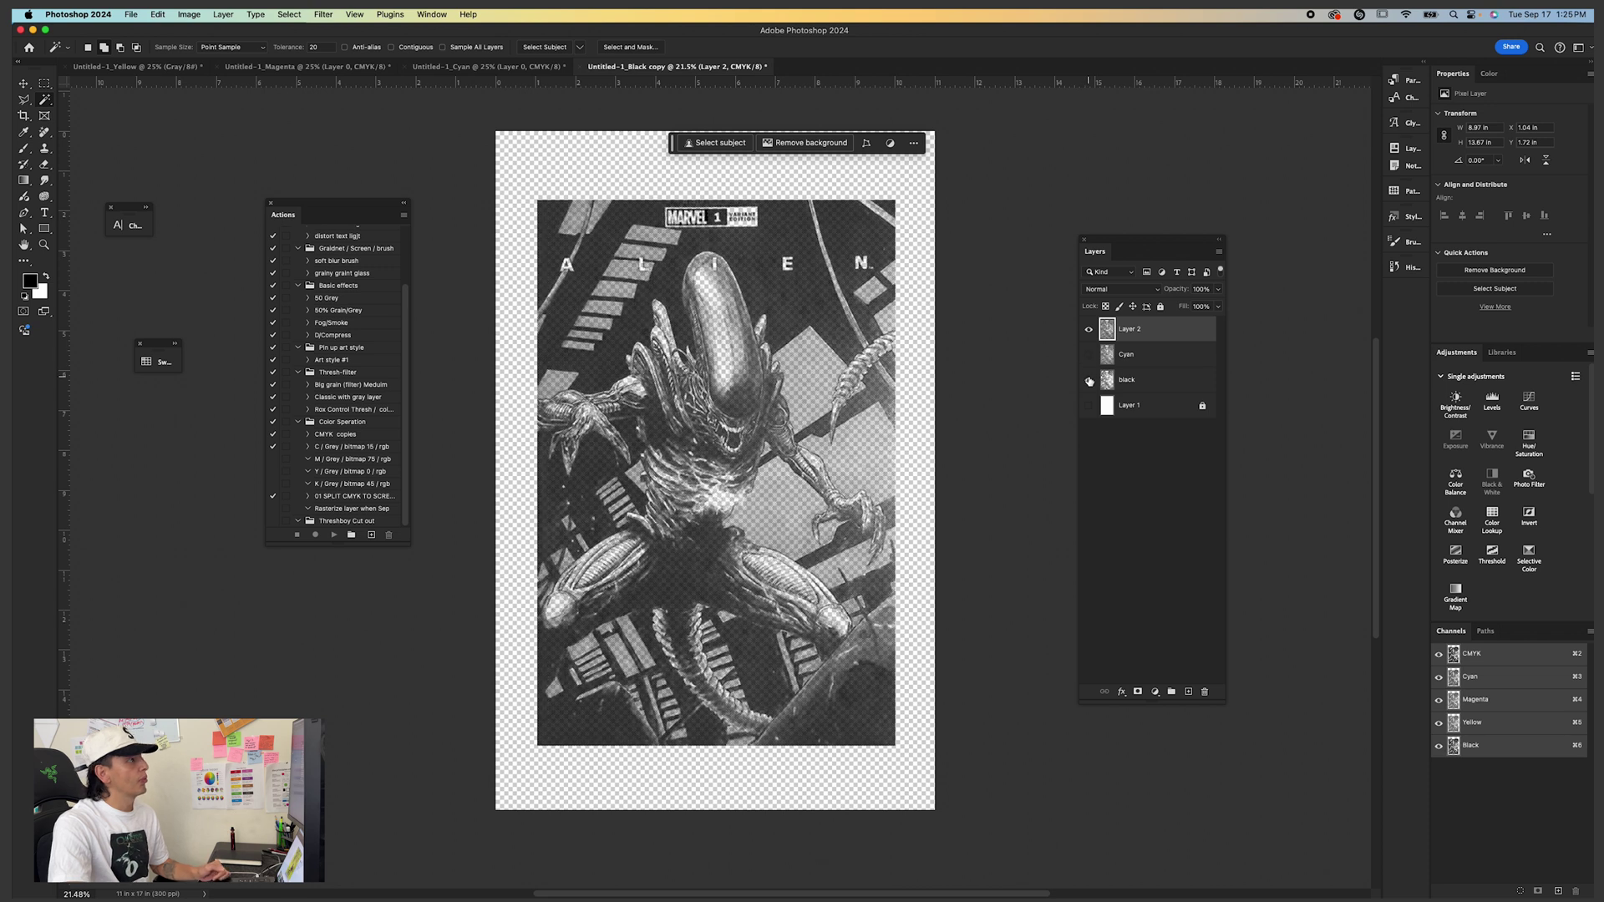
{"action": "left_click", "coordinate": [1088, 381]}
{"action": "left_click", "coordinate": [1087, 357]}
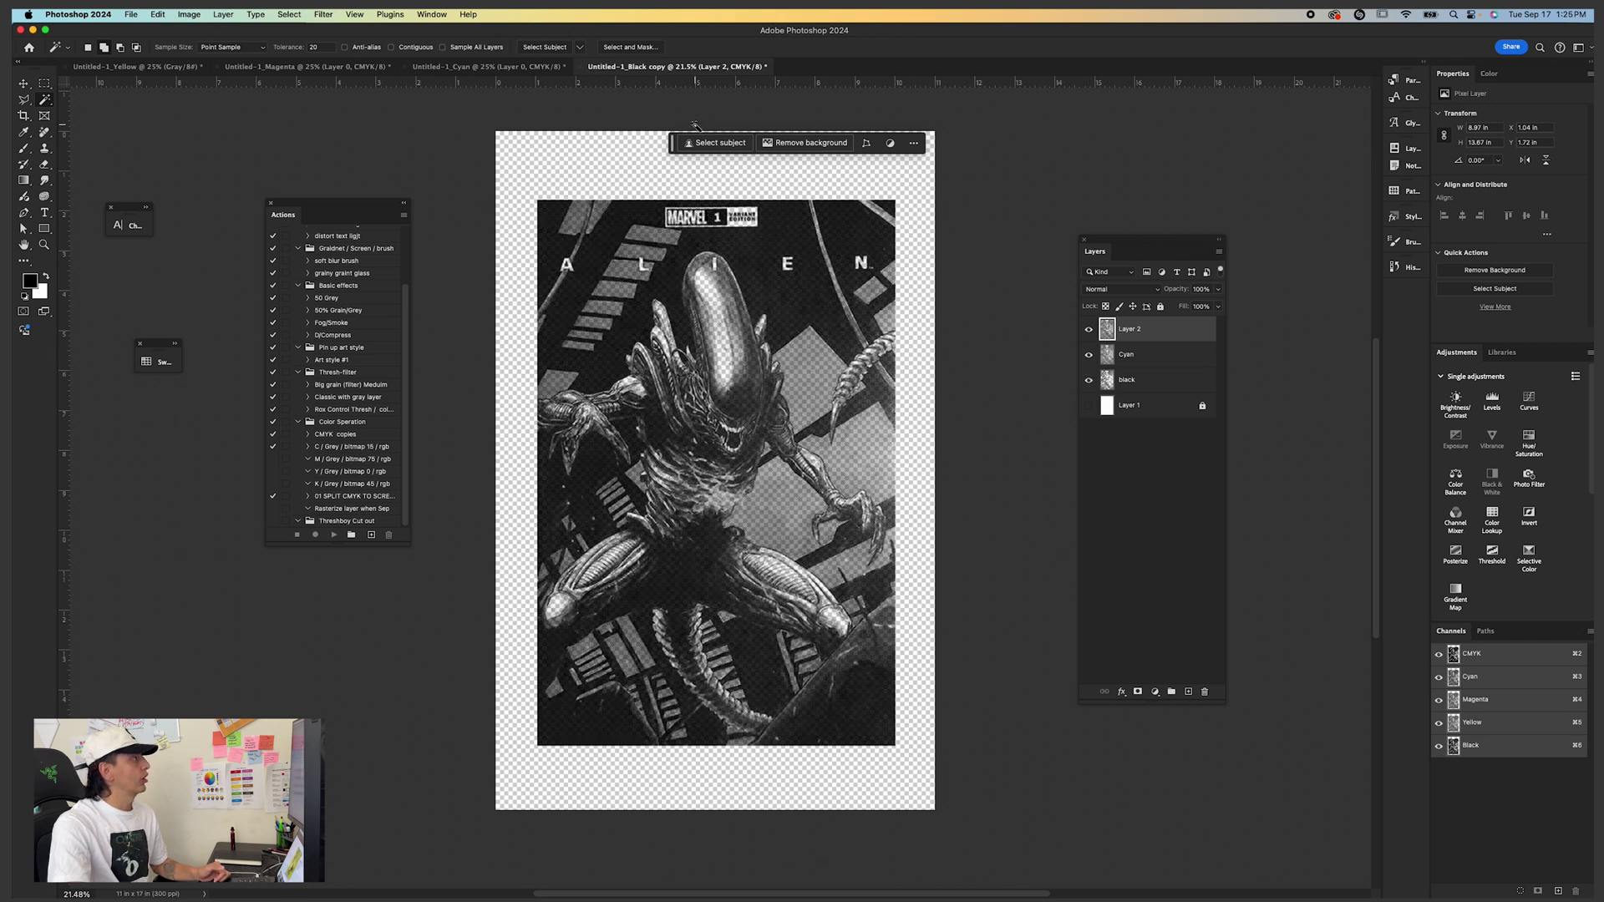
Convert the yellow document to Bitmap with a round halftone screen of 50 lines/inch at 0 degrees.
{"action": "left_click", "coordinate": [138, 66]}
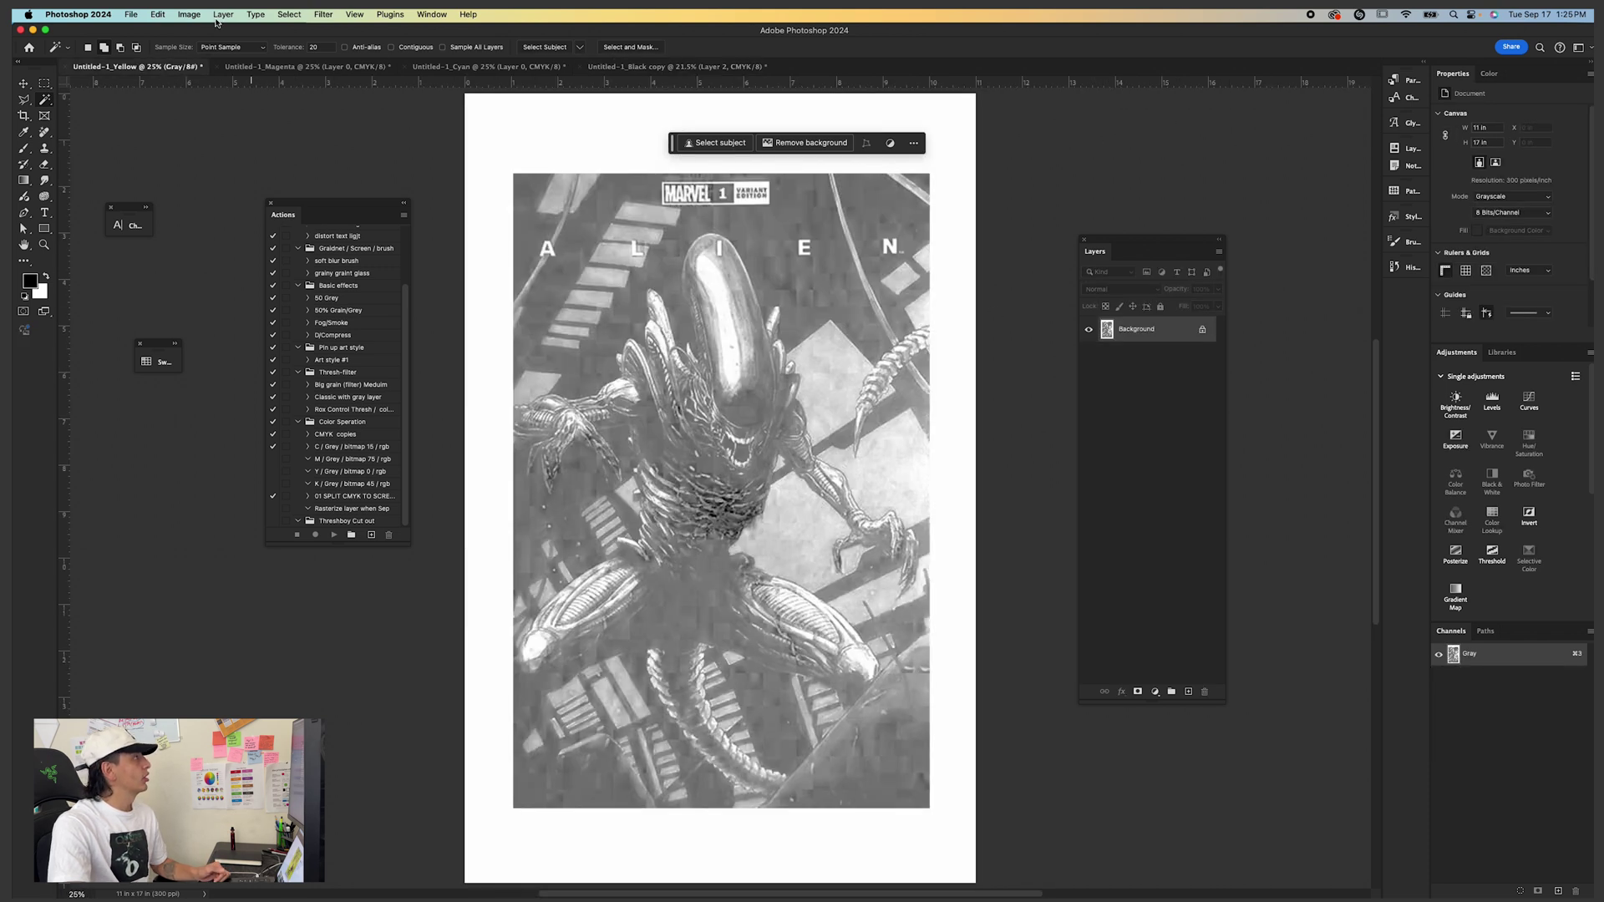
{"action": "left_click", "coordinate": [190, 14]}
{"action": "mouse_move", "coordinate": [209, 30]}
{"action": "left_click", "coordinate": [341, 38]}
{"action": "key", "text": "Return"}
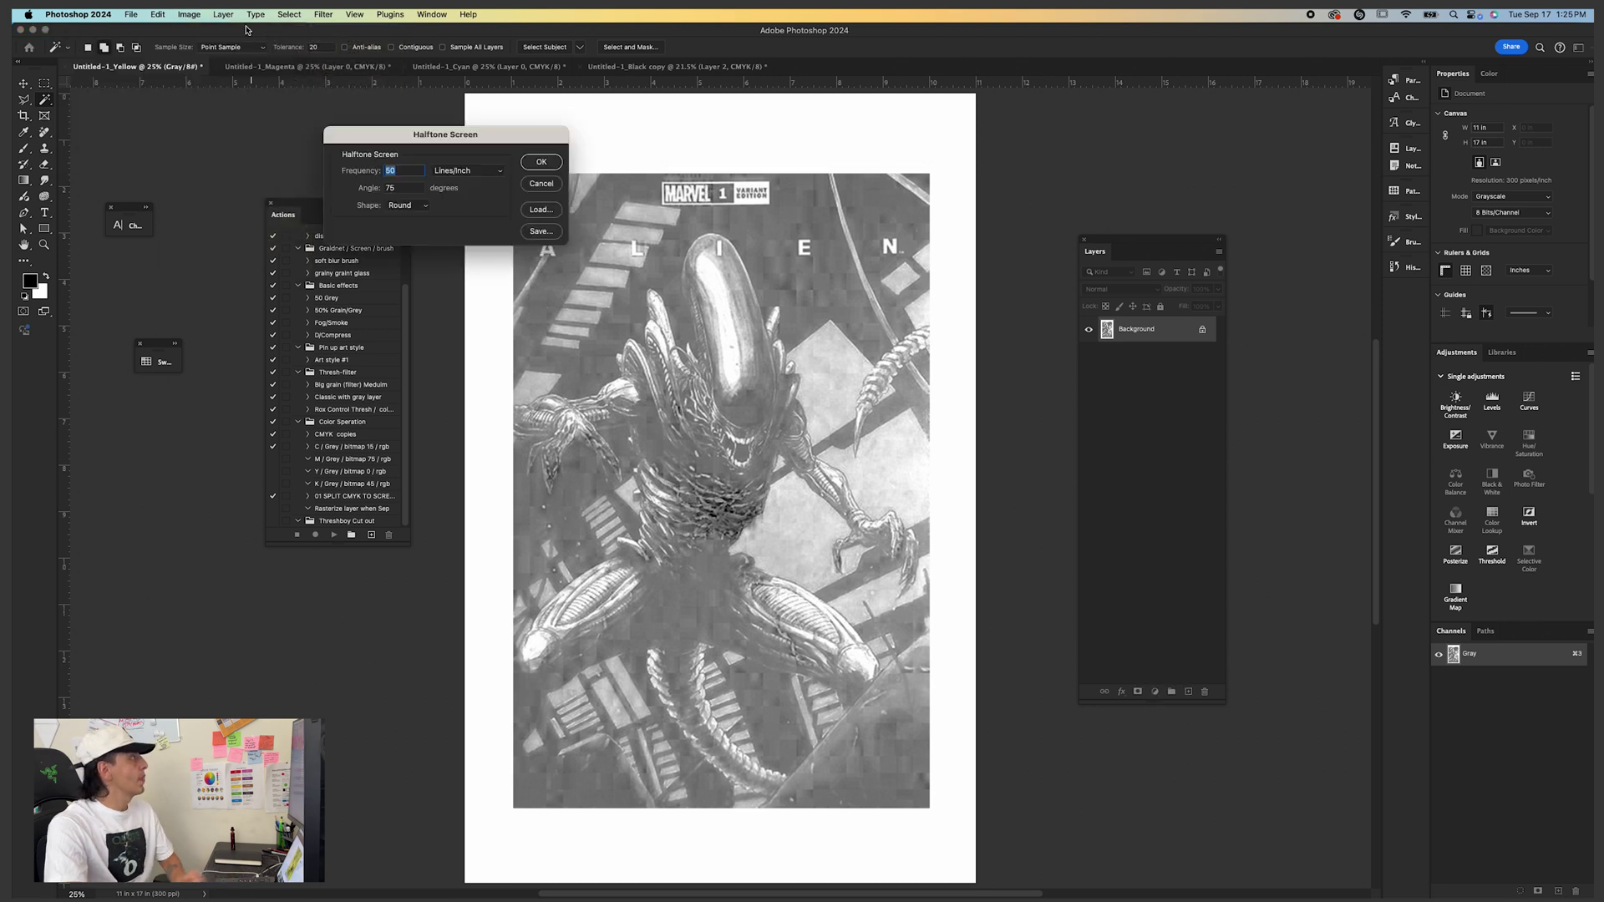
{"action": "left_click", "coordinate": [410, 187]}
{"action": "type", "text": "0"}
{"action": "left_click", "coordinate": [547, 168]}
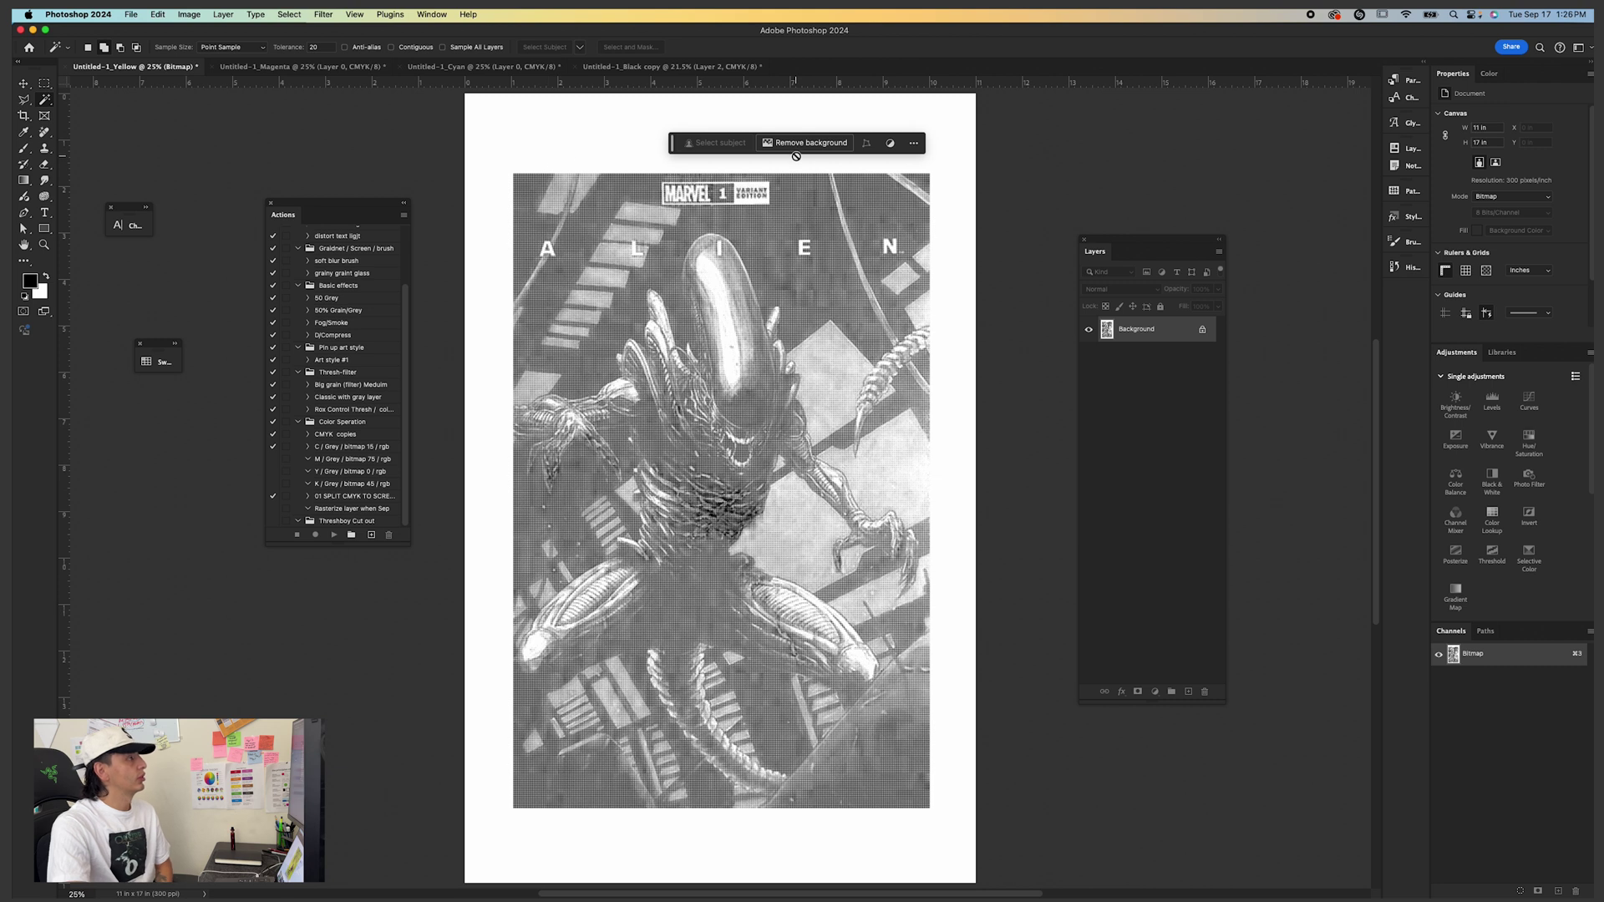
Convert the halftoned yellow document to Grayscale with size ratio 1 and on to CMYK Color, and unlock its Background layer.
{"action": "left_click", "coordinate": [187, 22]}
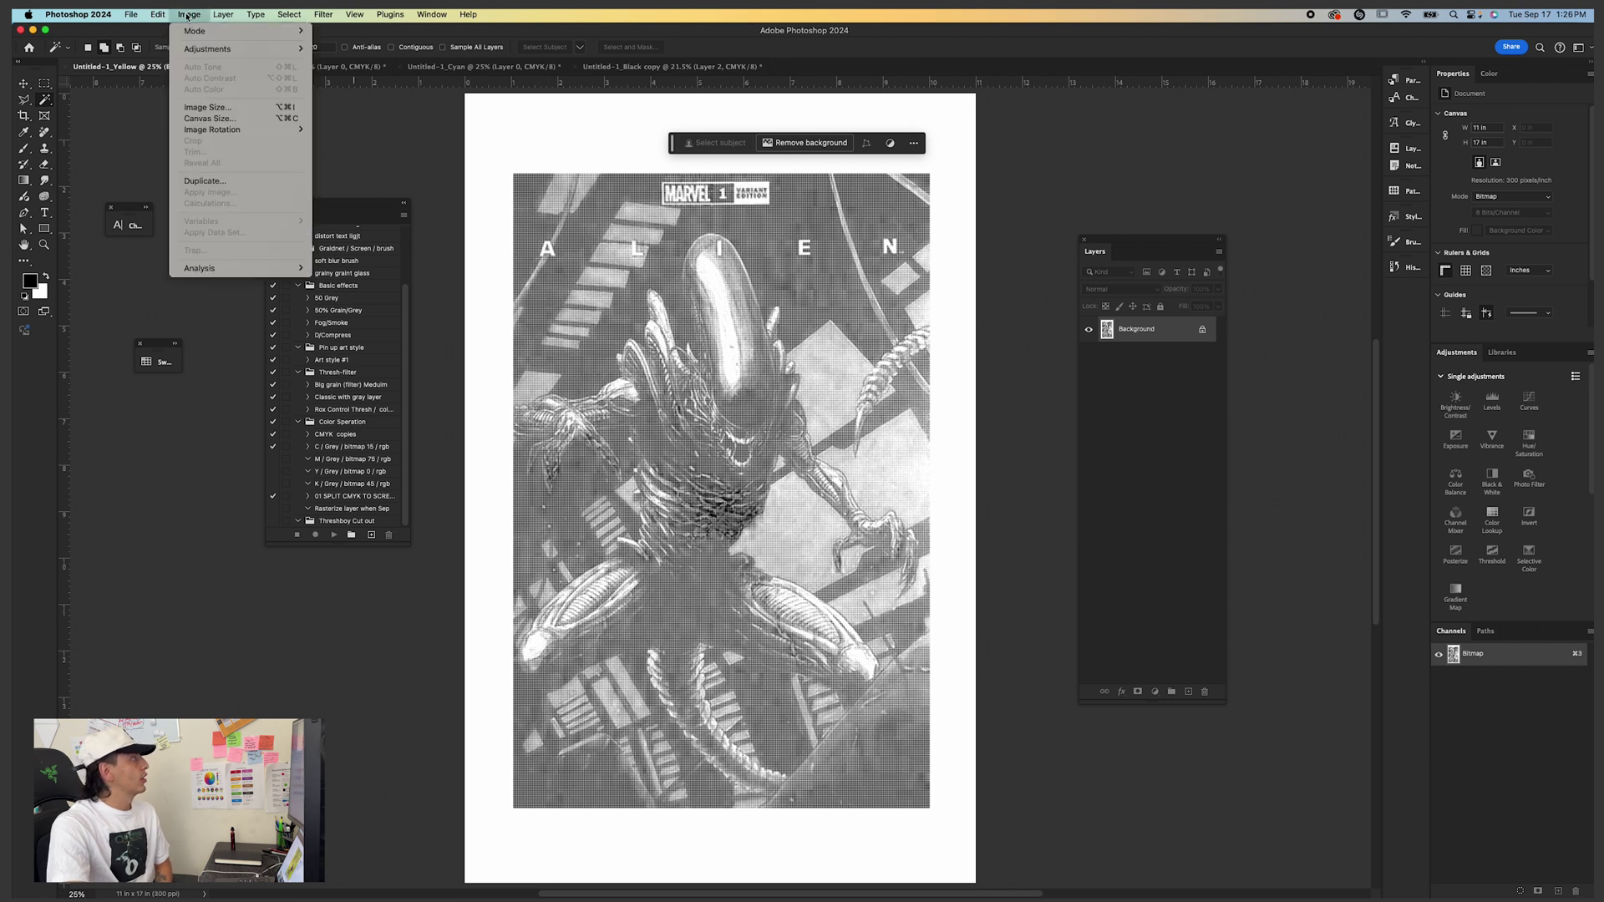
{"action": "left_click", "coordinate": [525, 101]}
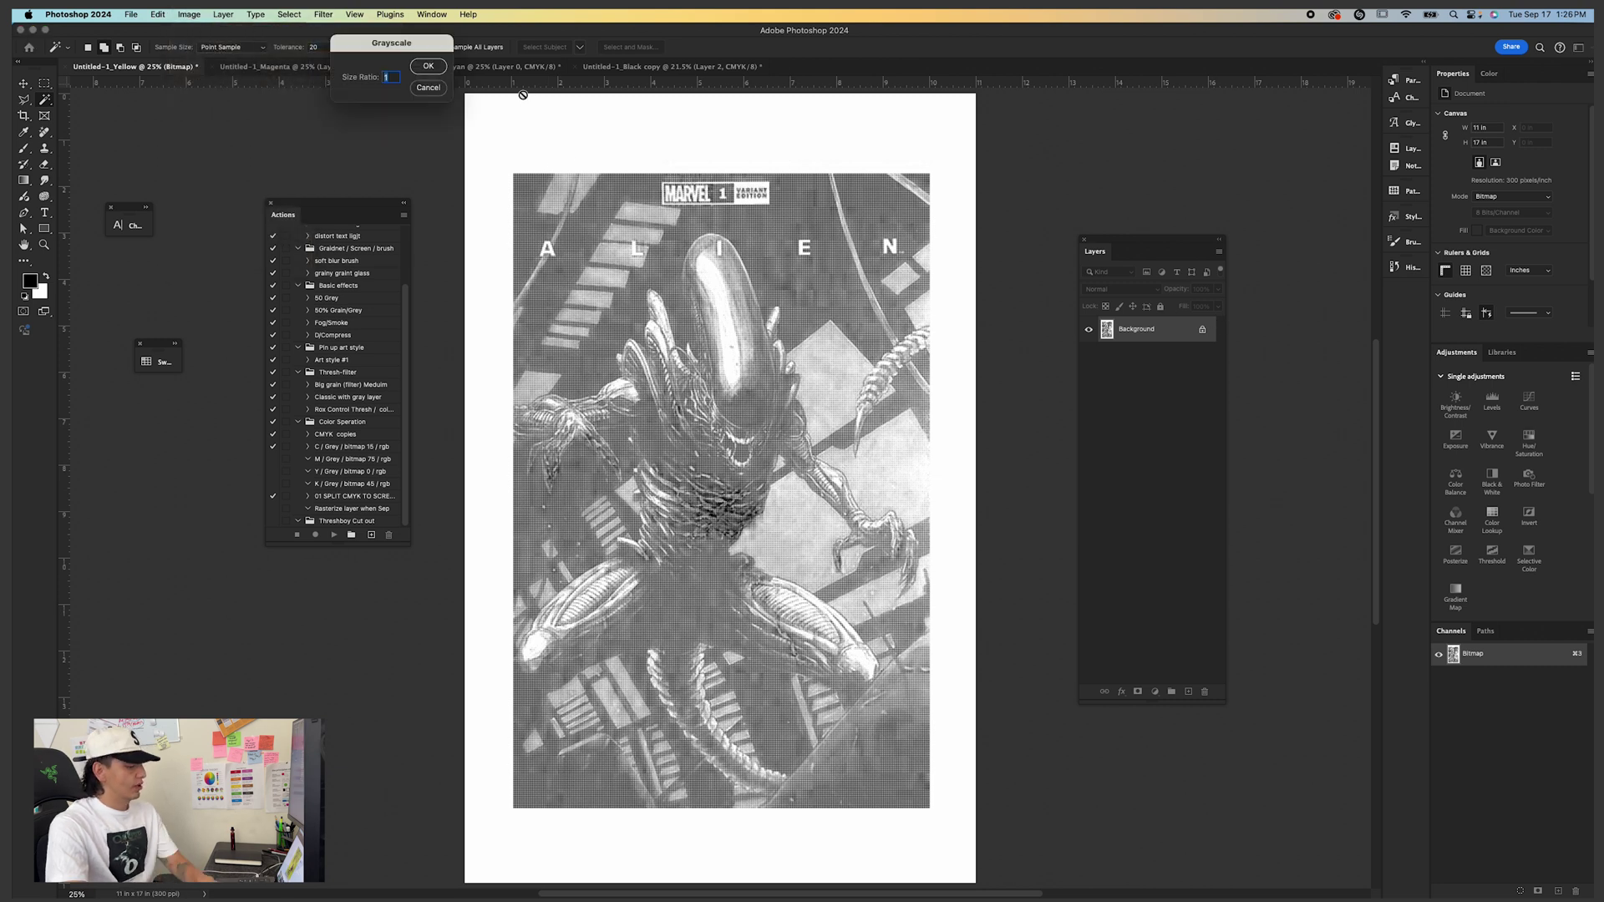
{"action": "left_click", "coordinate": [423, 62]}
{"action": "left_click", "coordinate": [189, 14]}
{"action": "mouse_move", "coordinate": [195, 31]}
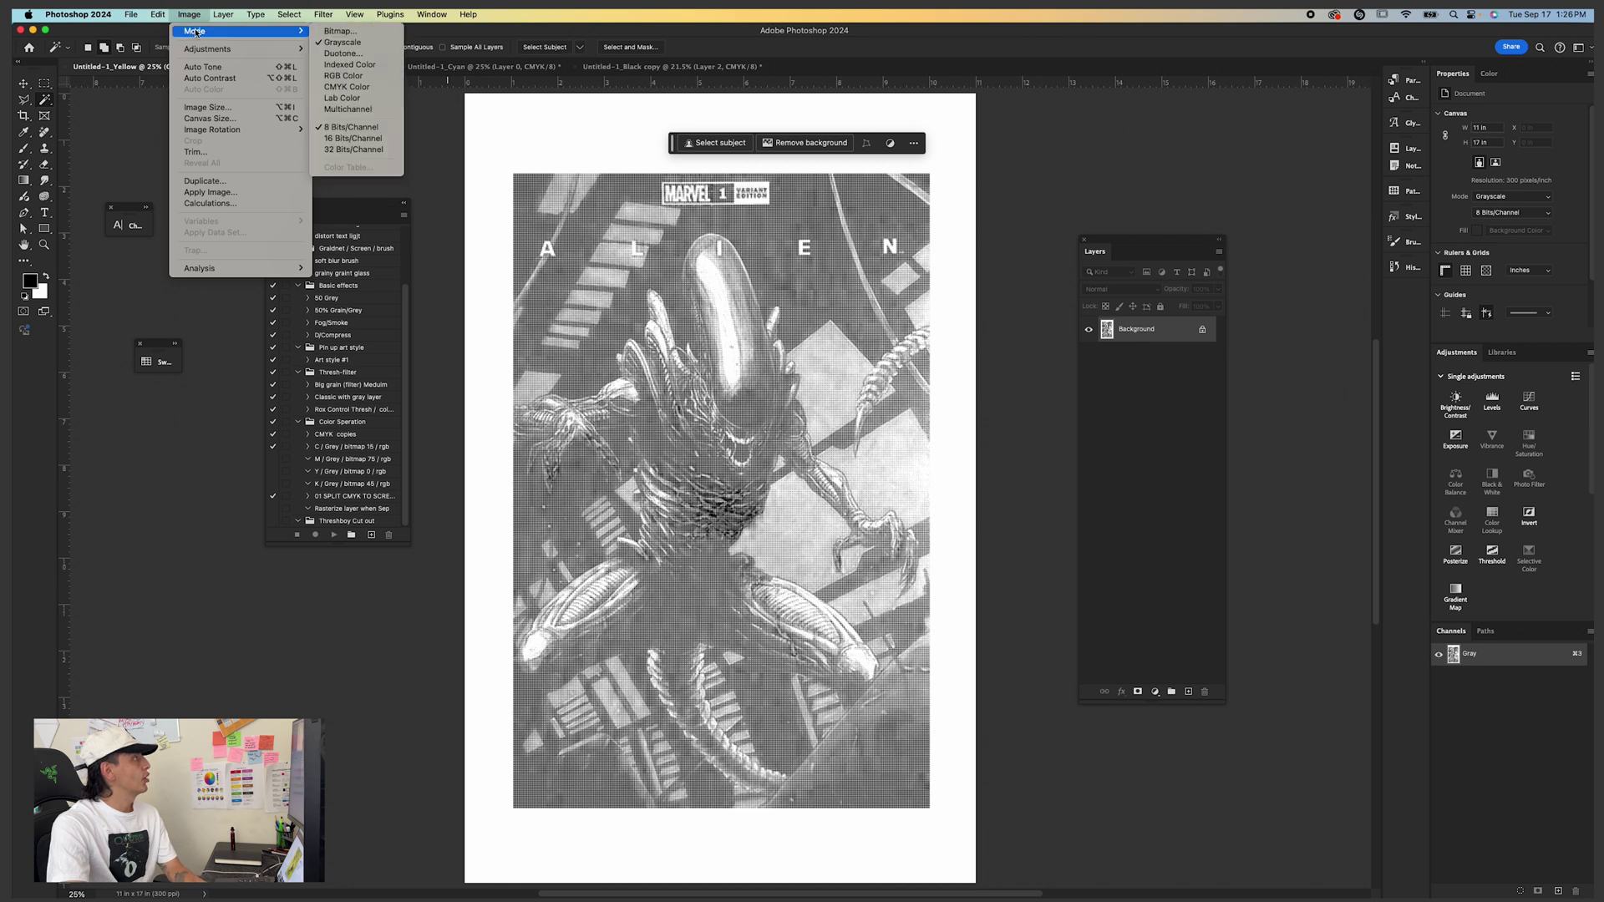
{"action": "left_click", "coordinate": [346, 87]}
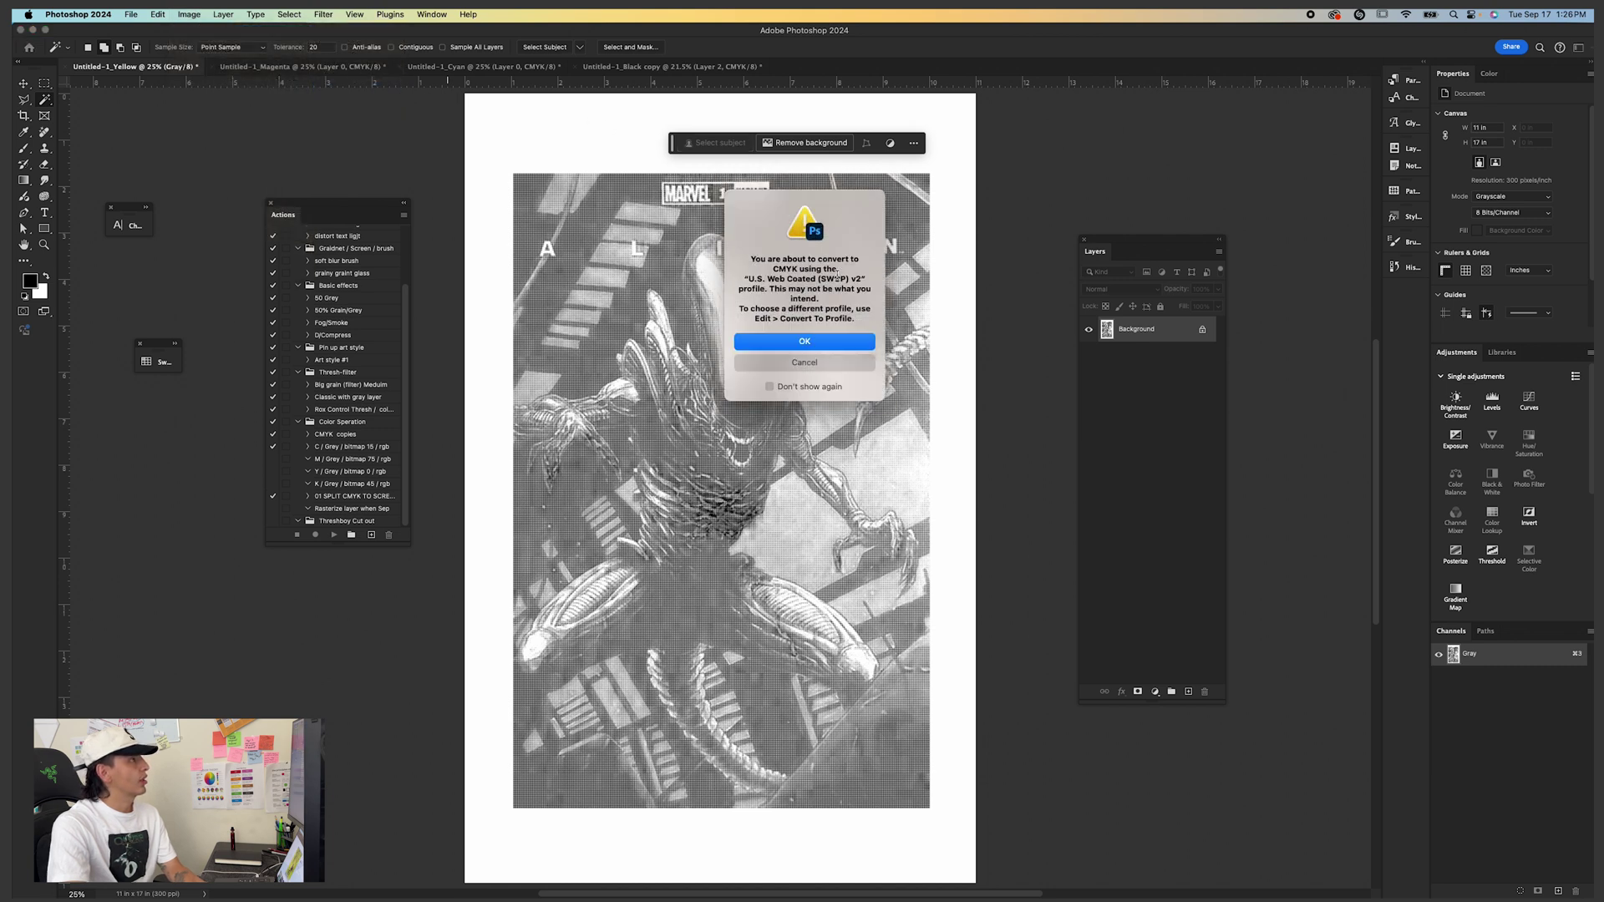
{"action": "left_click", "coordinate": [841, 339]}
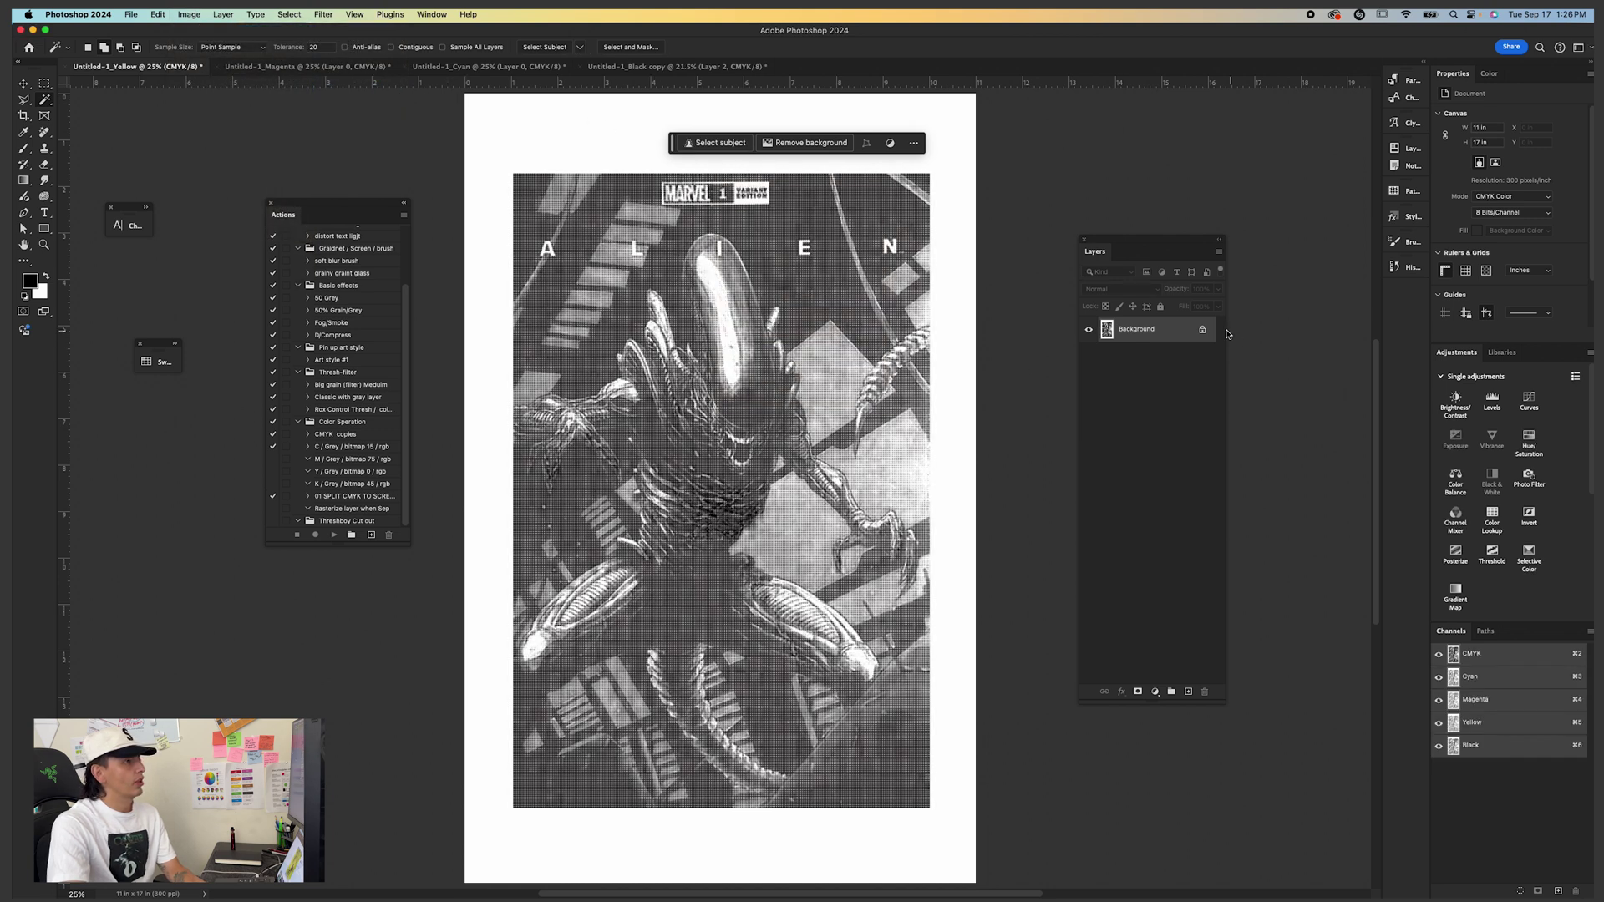
{"action": "left_click", "coordinate": [1207, 331]}
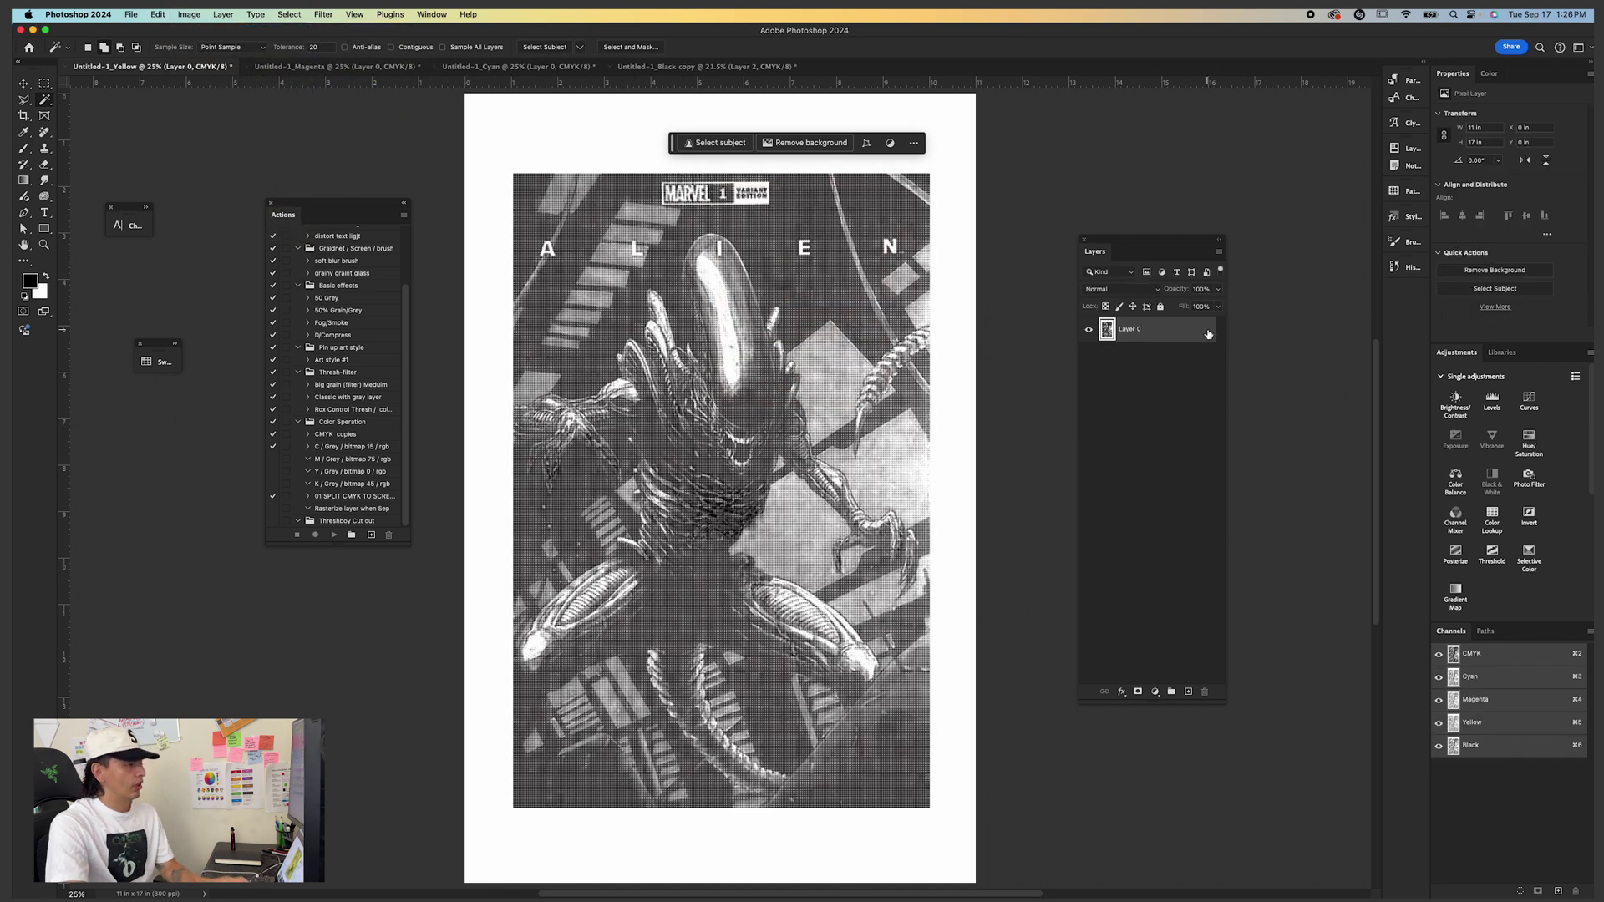
Paste the yellow halftone into the Black copy document and delete its white areas with the Magic Wand.
{"action": "left_click", "coordinate": [722, 67]}
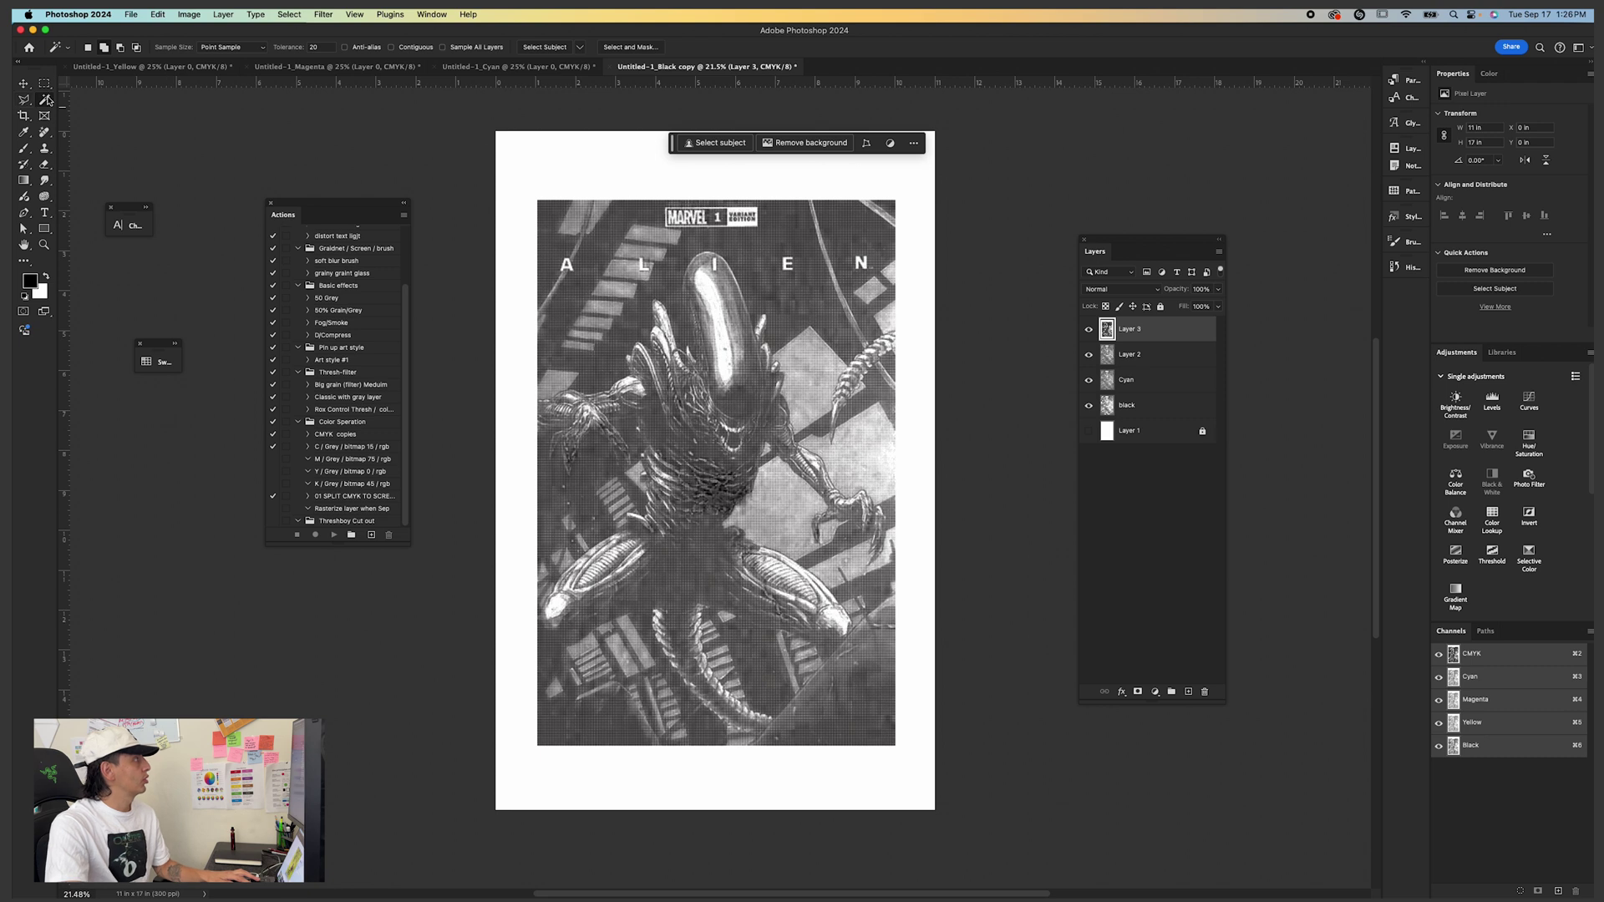
{"action": "left_click", "coordinate": [637, 186]}
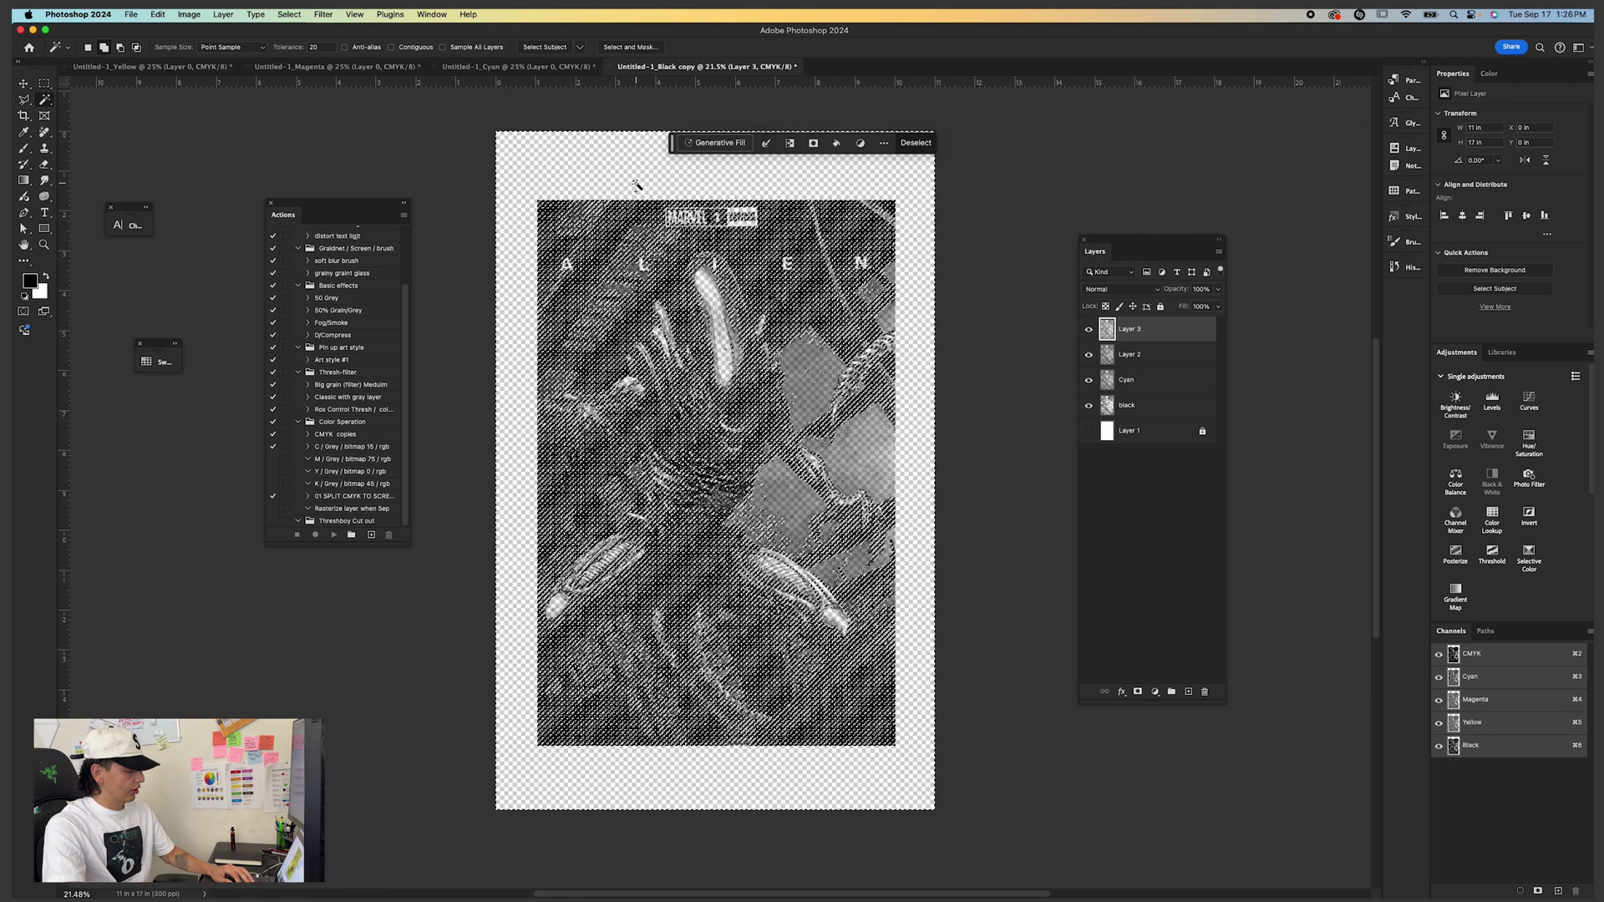
{"action": "key", "text": "super+d"}
Close the yellow, magenta and cyan documents, keeping only the Black copy document open.
{"action": "left_click", "coordinate": [67, 66]}
{"action": "left_click", "coordinate": [836, 338]}
{"action": "left_click", "coordinate": [67, 72]}
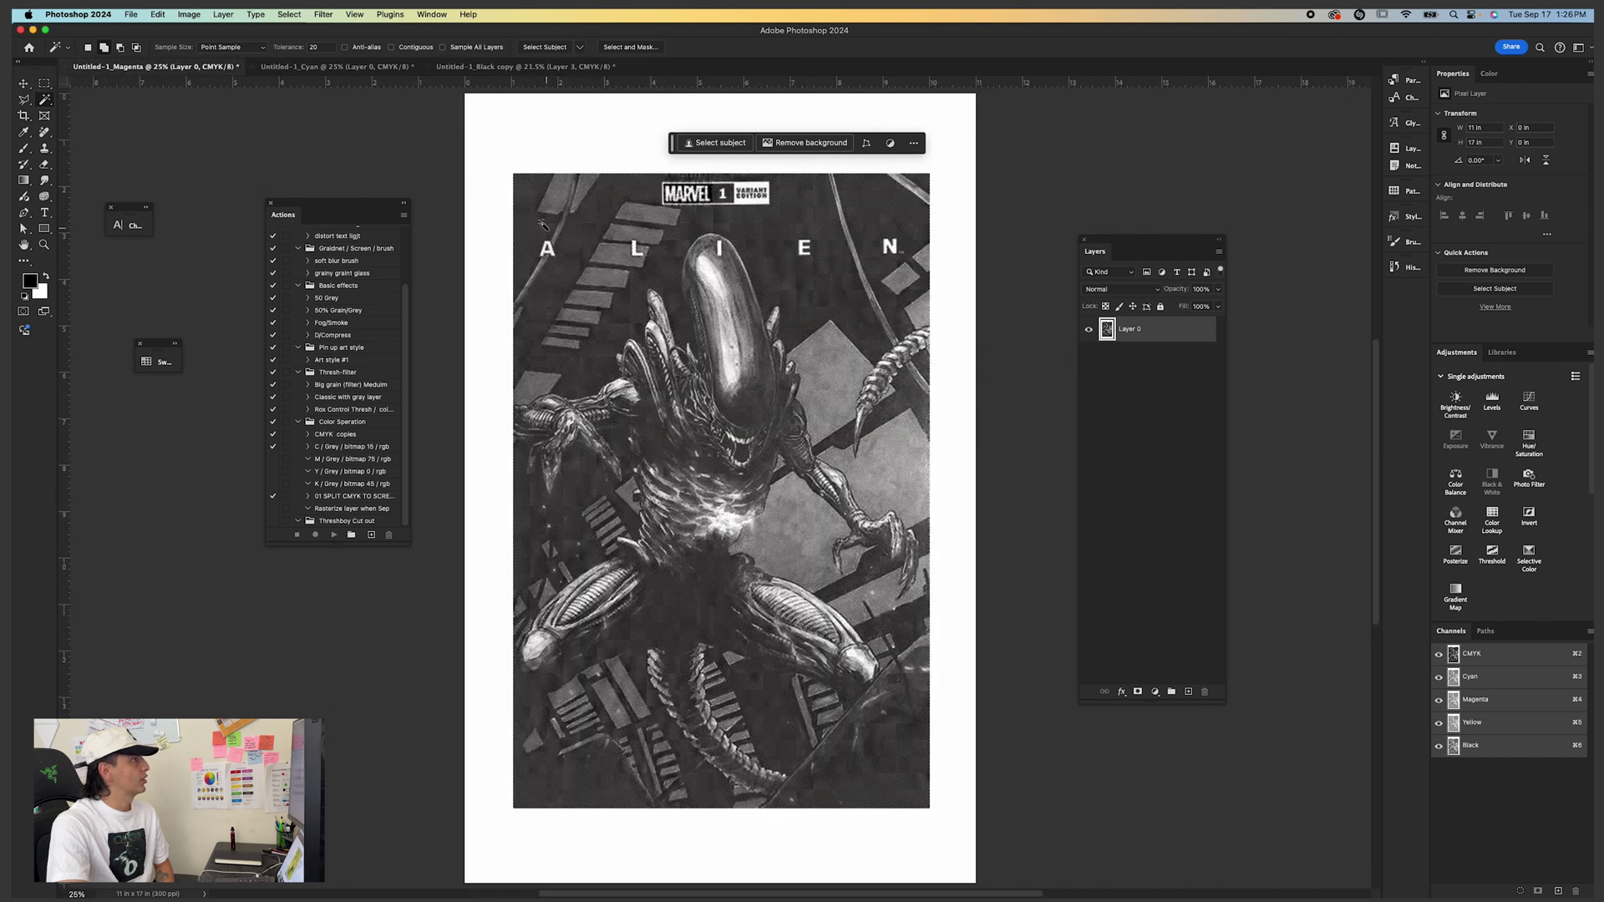
{"action": "left_click", "coordinate": [67, 72]}
{"action": "key", "text": "super+d"}
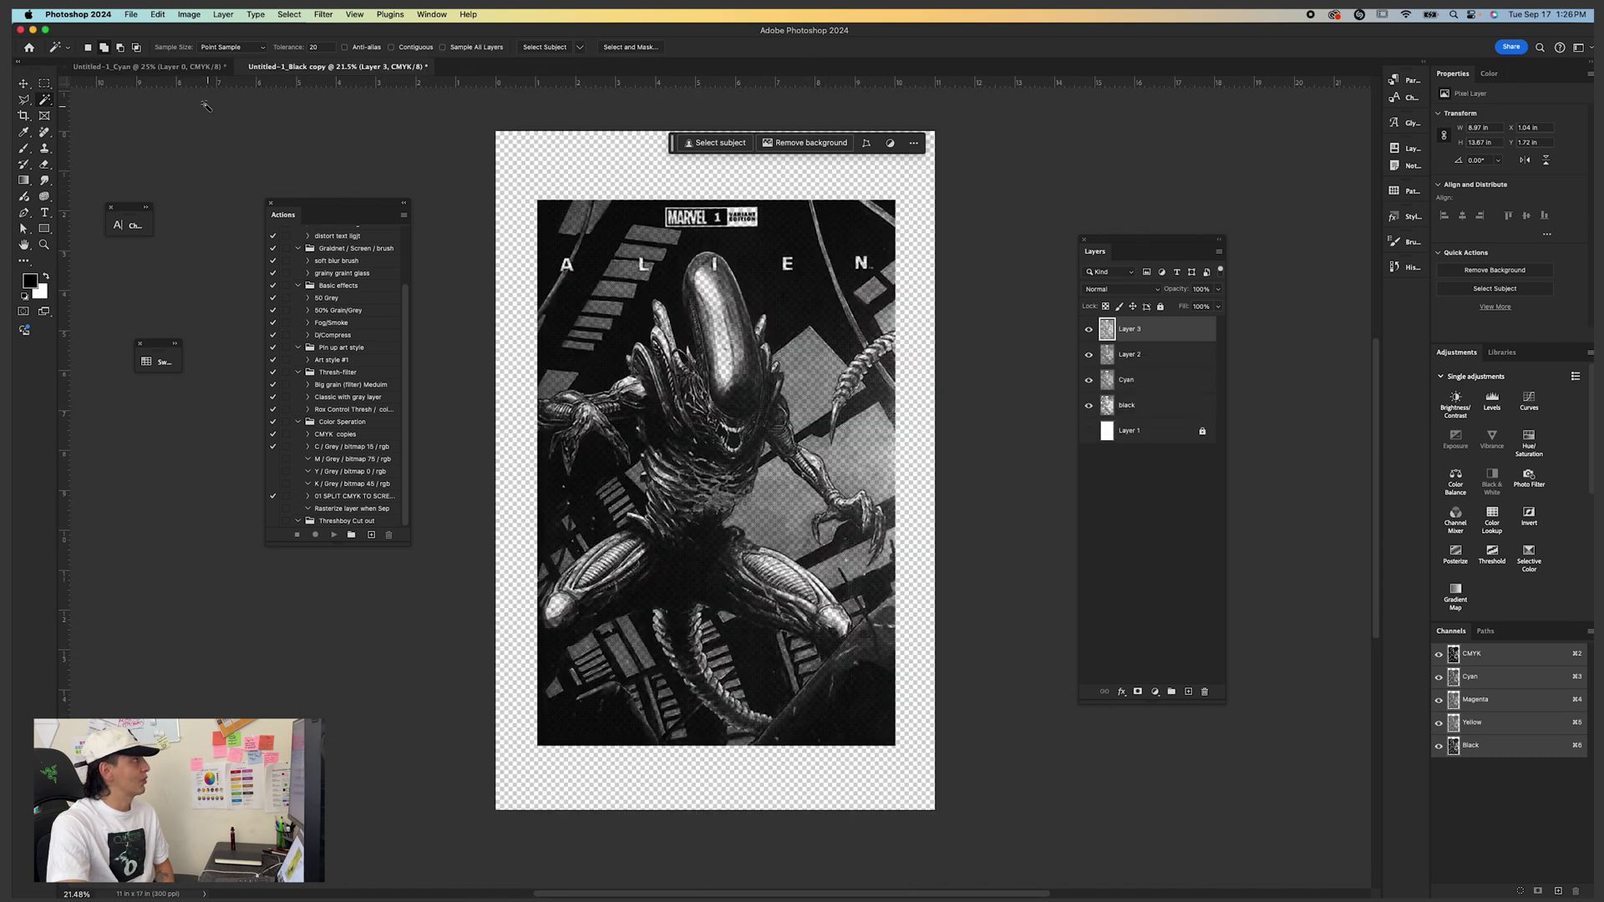
{"action": "left_click", "coordinate": [65, 72]}
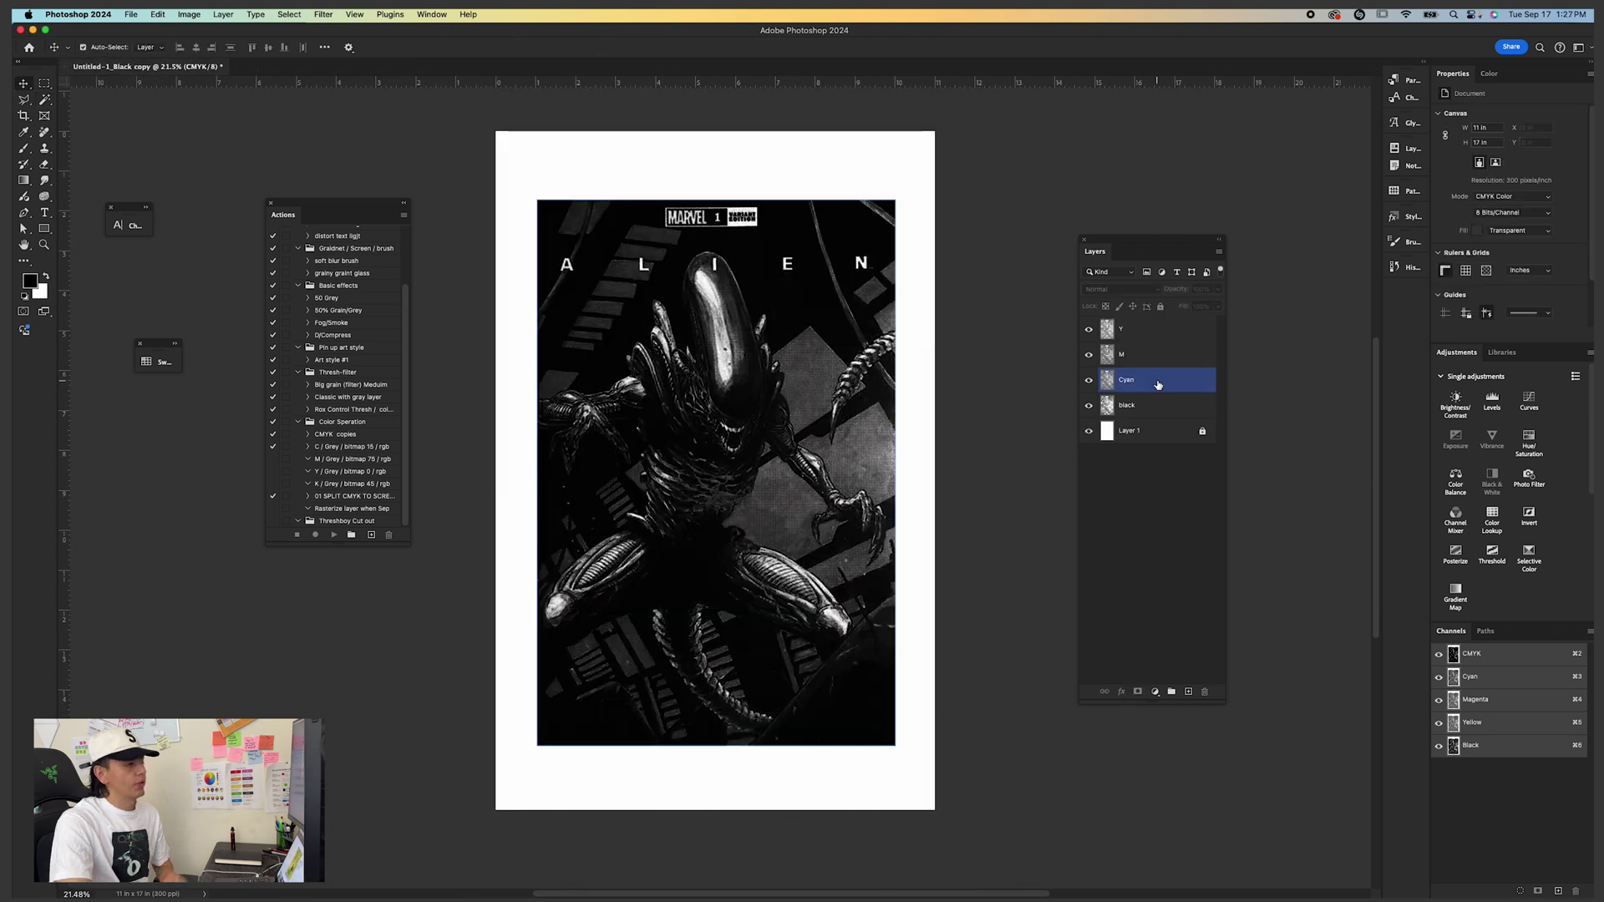
Add a Solid Color fill layer in pure cyan, with C 100, M 0, Y 0 and K 0.
{"action": "left_click", "coordinate": [1185, 649]}
{"action": "left_click", "coordinate": [1157, 692]}
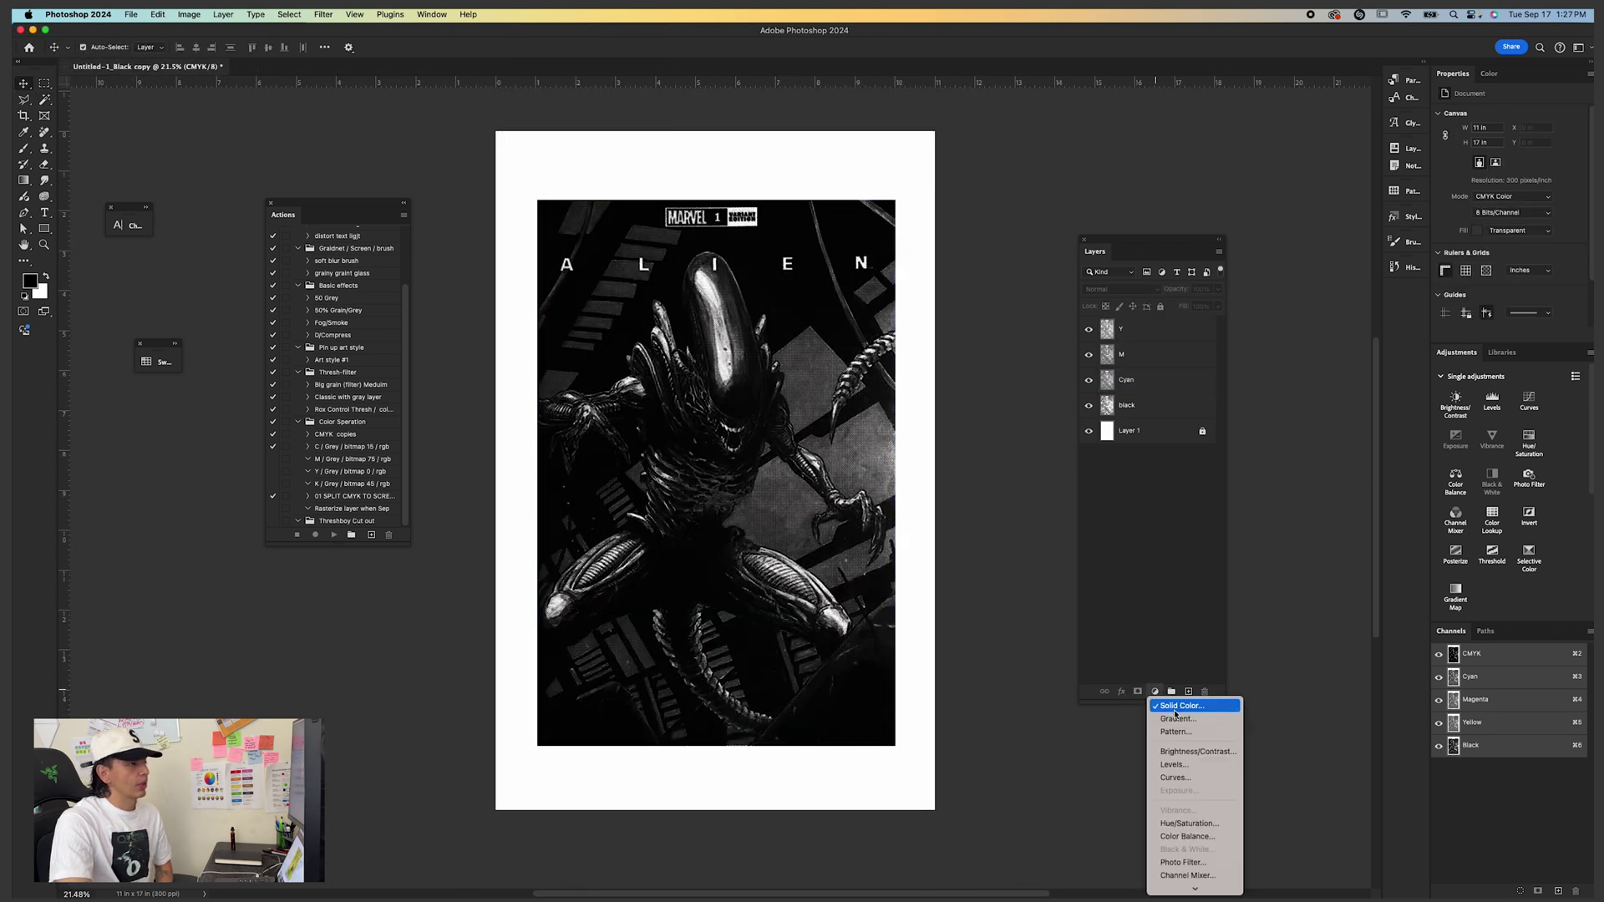
{"action": "left_click", "coordinate": [1170, 707]}
{"action": "left_click_drag", "start_coordinate": [843, 425], "coordinate": [843, 414]}
{"action": "left_click", "coordinate": [804, 373]}
{"action": "type", "text": "100"}
{"action": "double_click", "coordinate": [965, 491]}
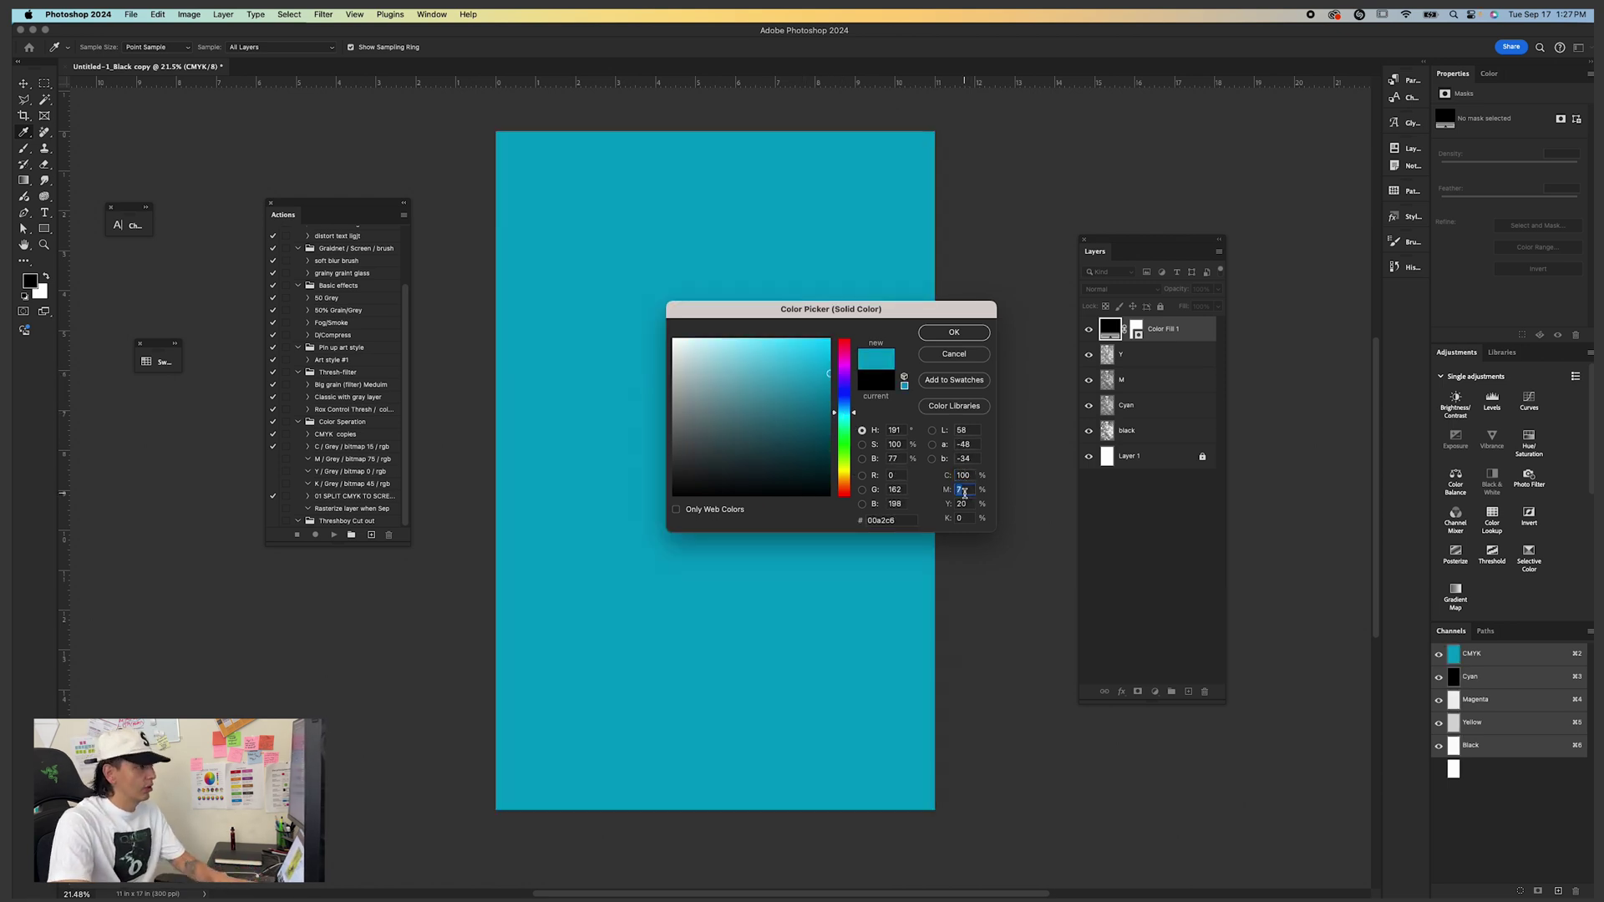
{"action": "type", "text": "00"}
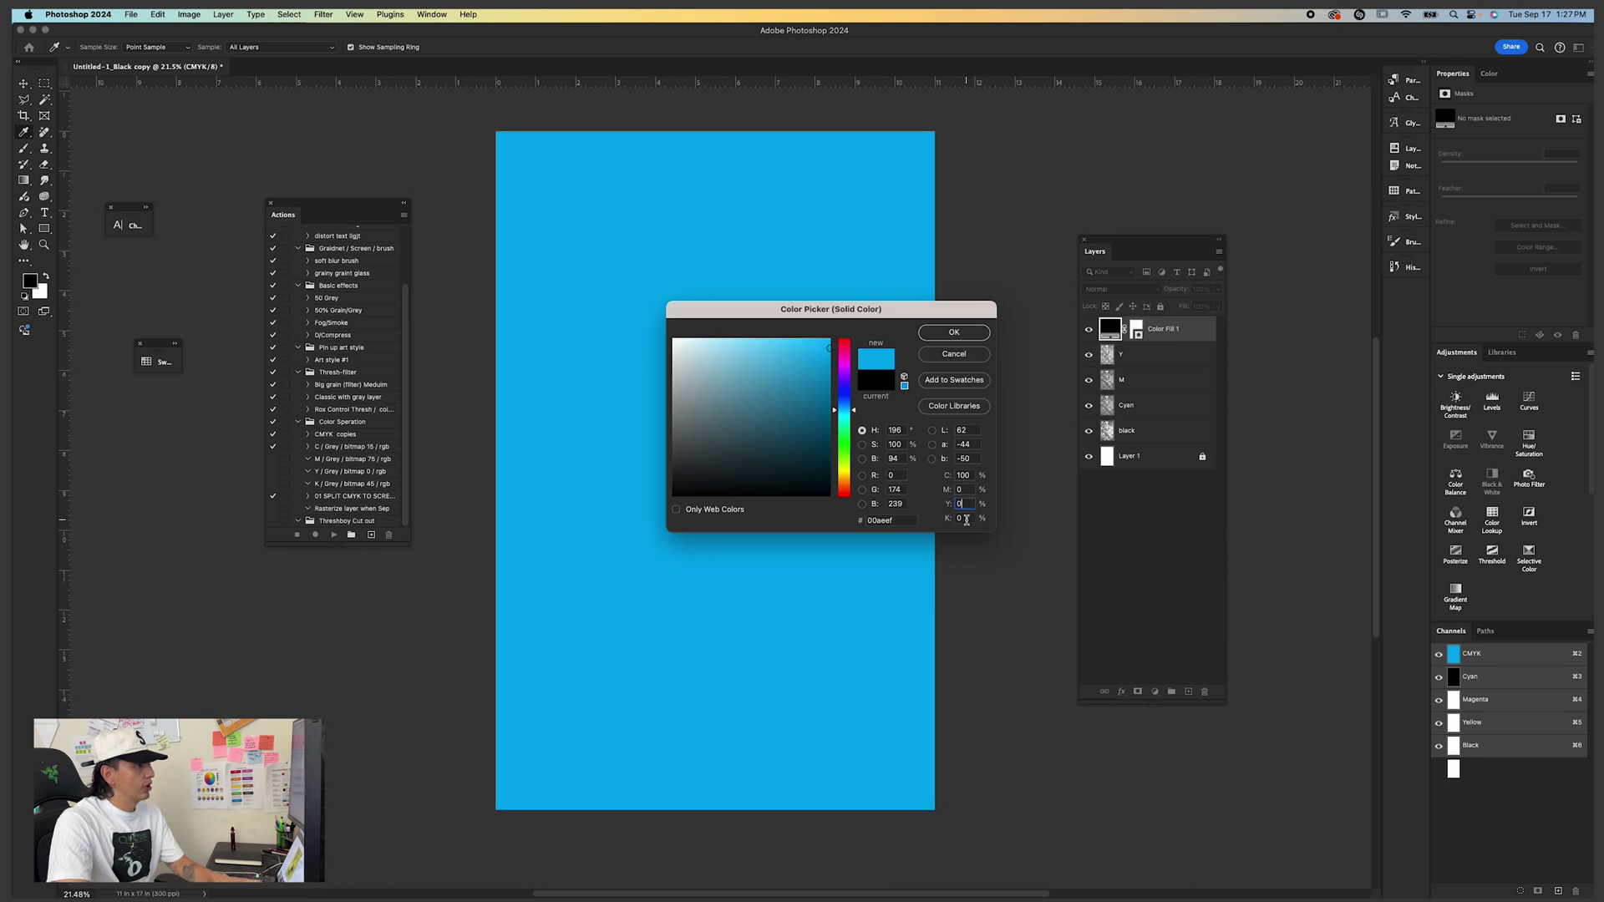
{"action": "left_click", "coordinate": [953, 332]}
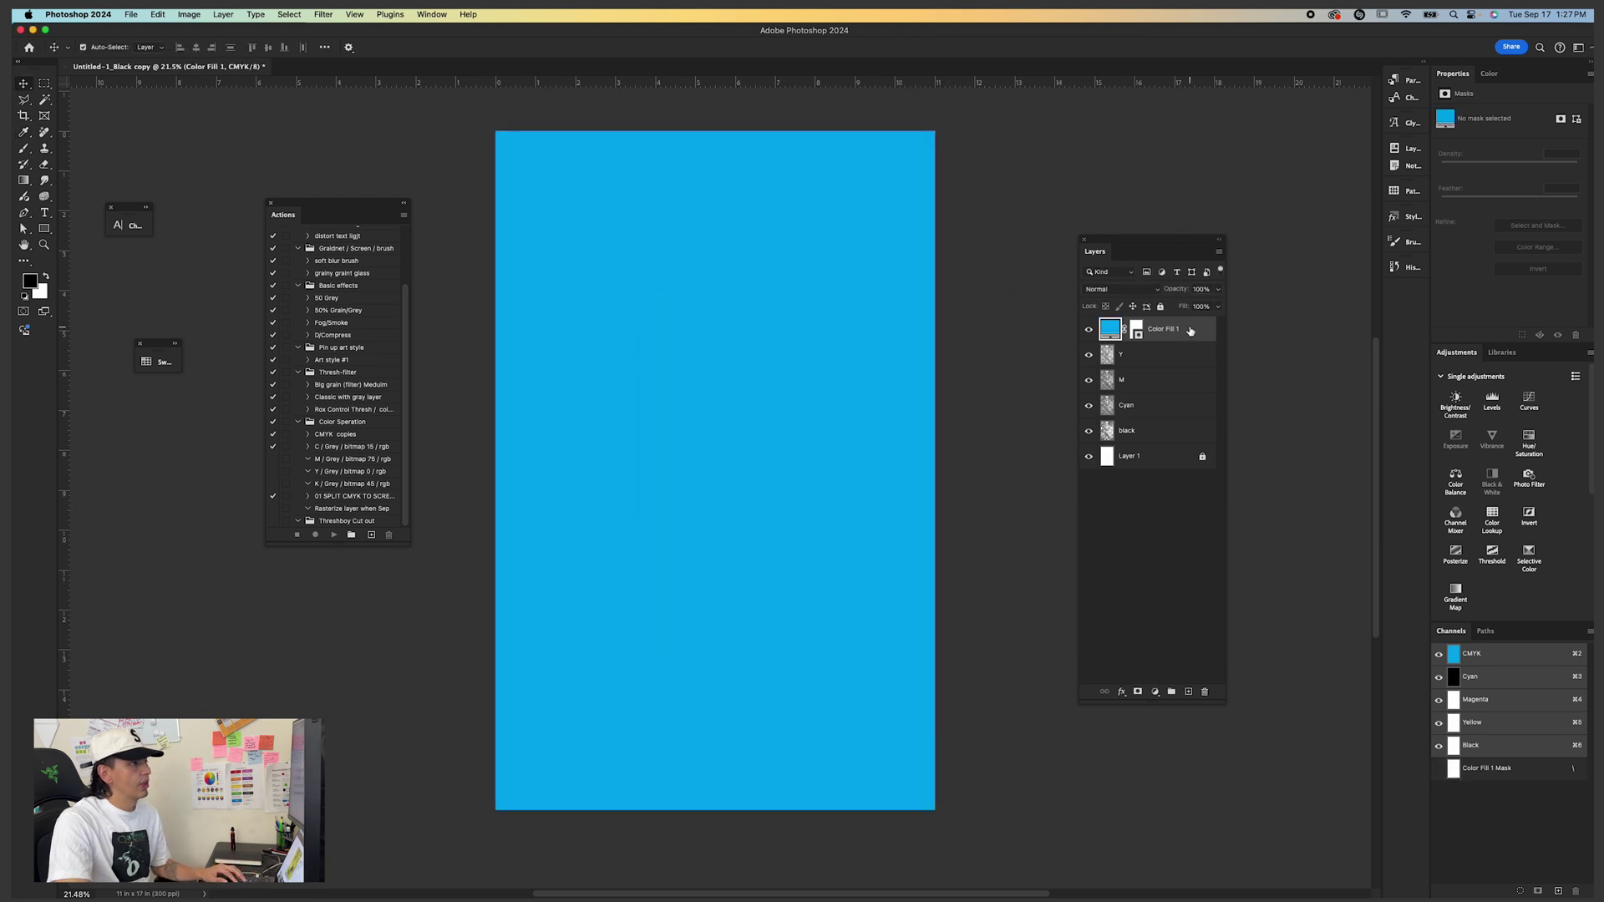
Place the cyan fill directly above the Cyan halftone layer, clip it to that layer and merge the two.
{"action": "left_click_drag", "start_coordinate": [1191, 332], "coordinate": [1187, 395]}
{"action": "left_click", "coordinate": [1185, 392], "text": "alt"}
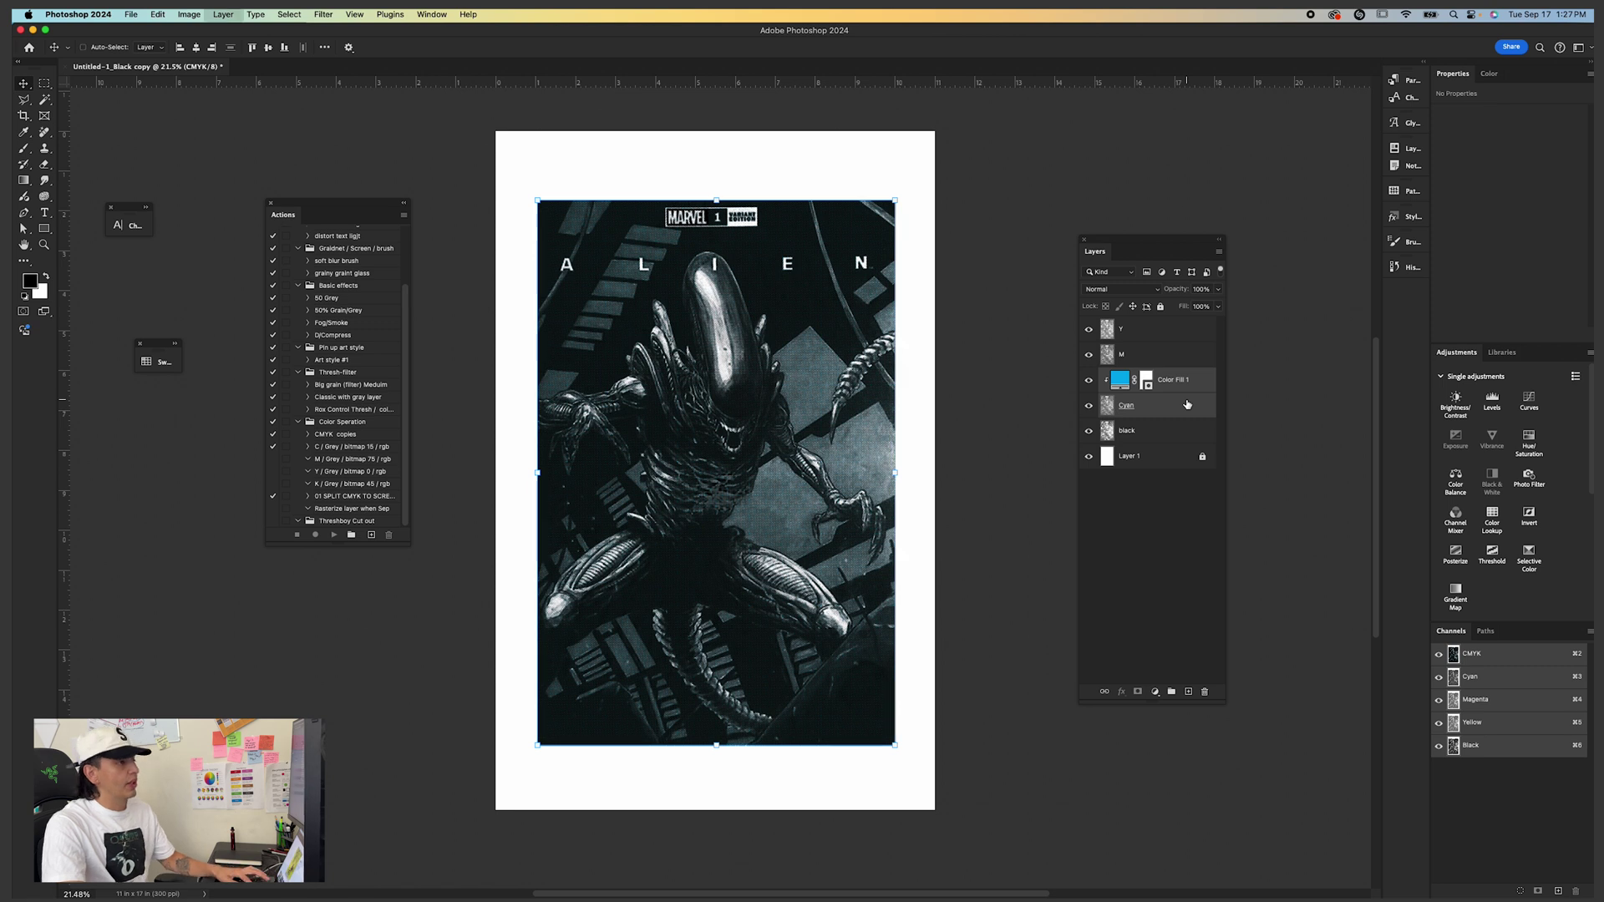
{"action": "key", "text": "super+e"}
{"action": "left_click", "coordinate": [1089, 354]}
{"action": "left_click", "coordinate": [1089, 329]}
{"action": "left_click", "coordinate": [1089, 331]}
{"action": "left_click", "coordinate": [1090, 355]}
Add a Solid Color fill layer above the M halftone layer with C 0, M 100, Y 0 and K 0.
{"action": "left_click", "coordinate": [1158, 360]}
{"action": "left_click_drag", "start_coordinate": [1161, 440], "coordinate": [1161, 440]}
{"action": "left_click", "coordinate": [1155, 692]}
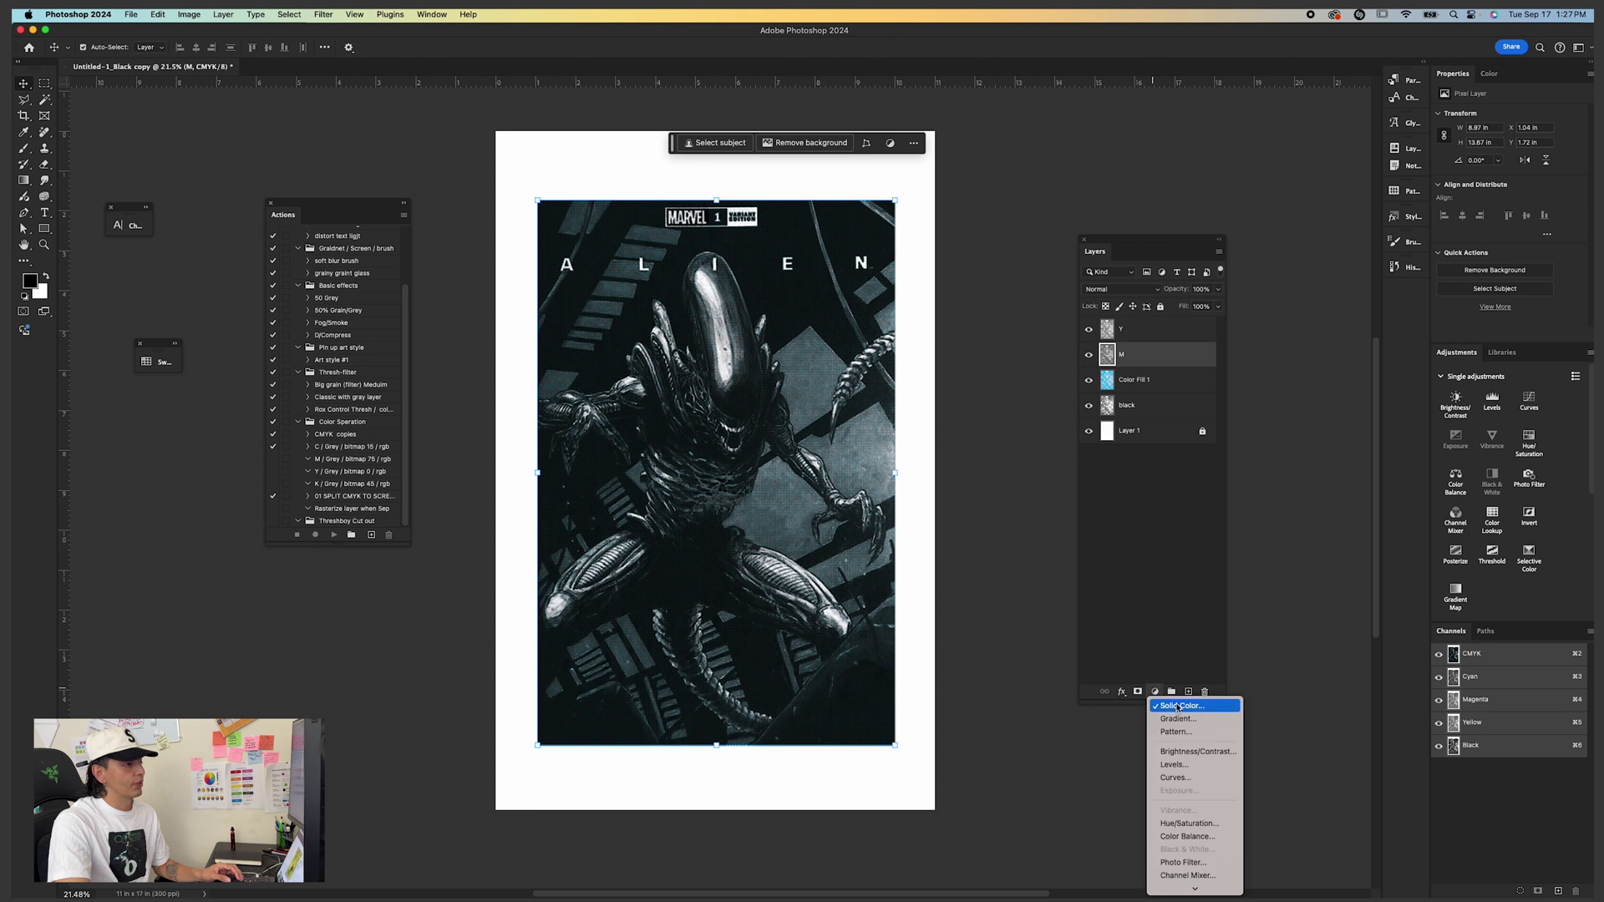
{"action": "left_click", "coordinate": [1179, 706]}
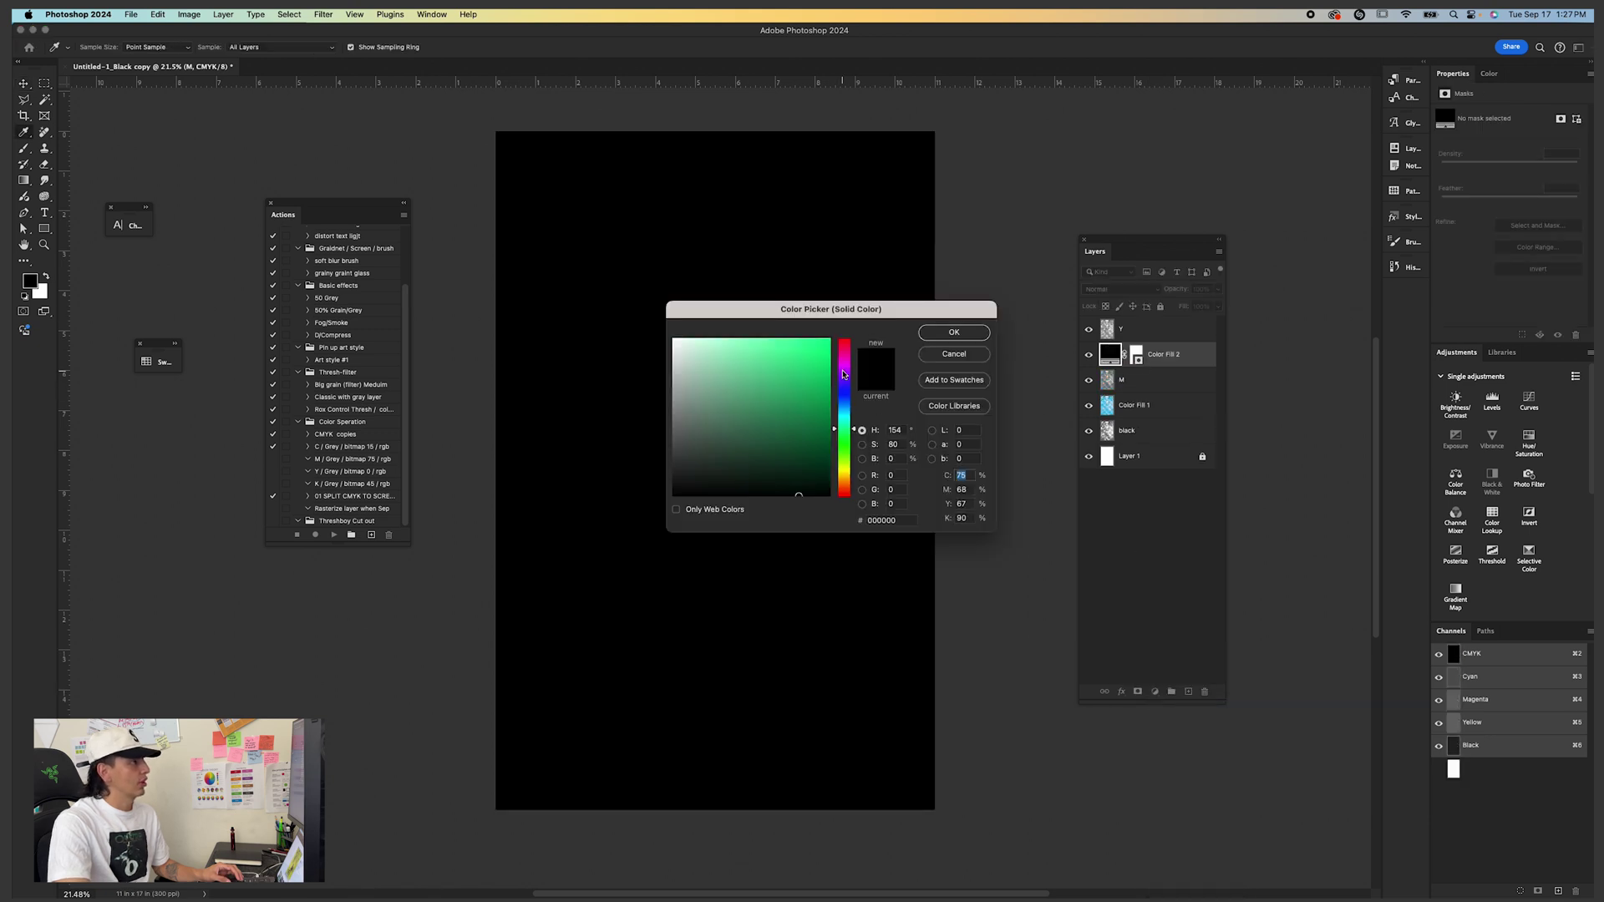
{"action": "type", "text": "0"}
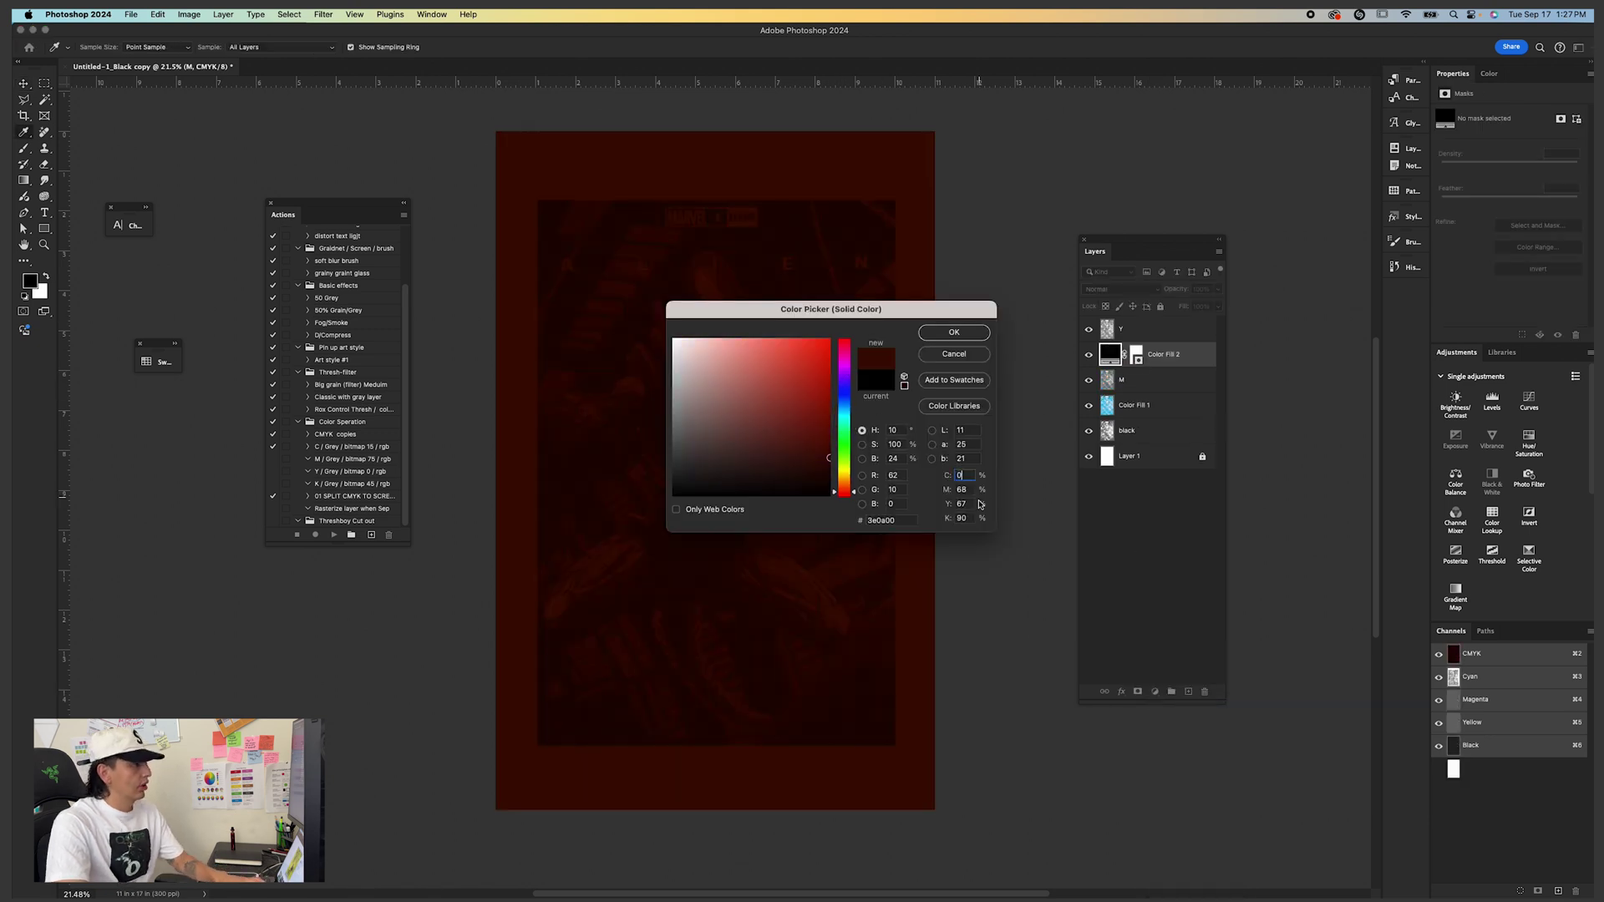
{"action": "key", "text": "Tab"}
{"action": "type", "text": "100"}
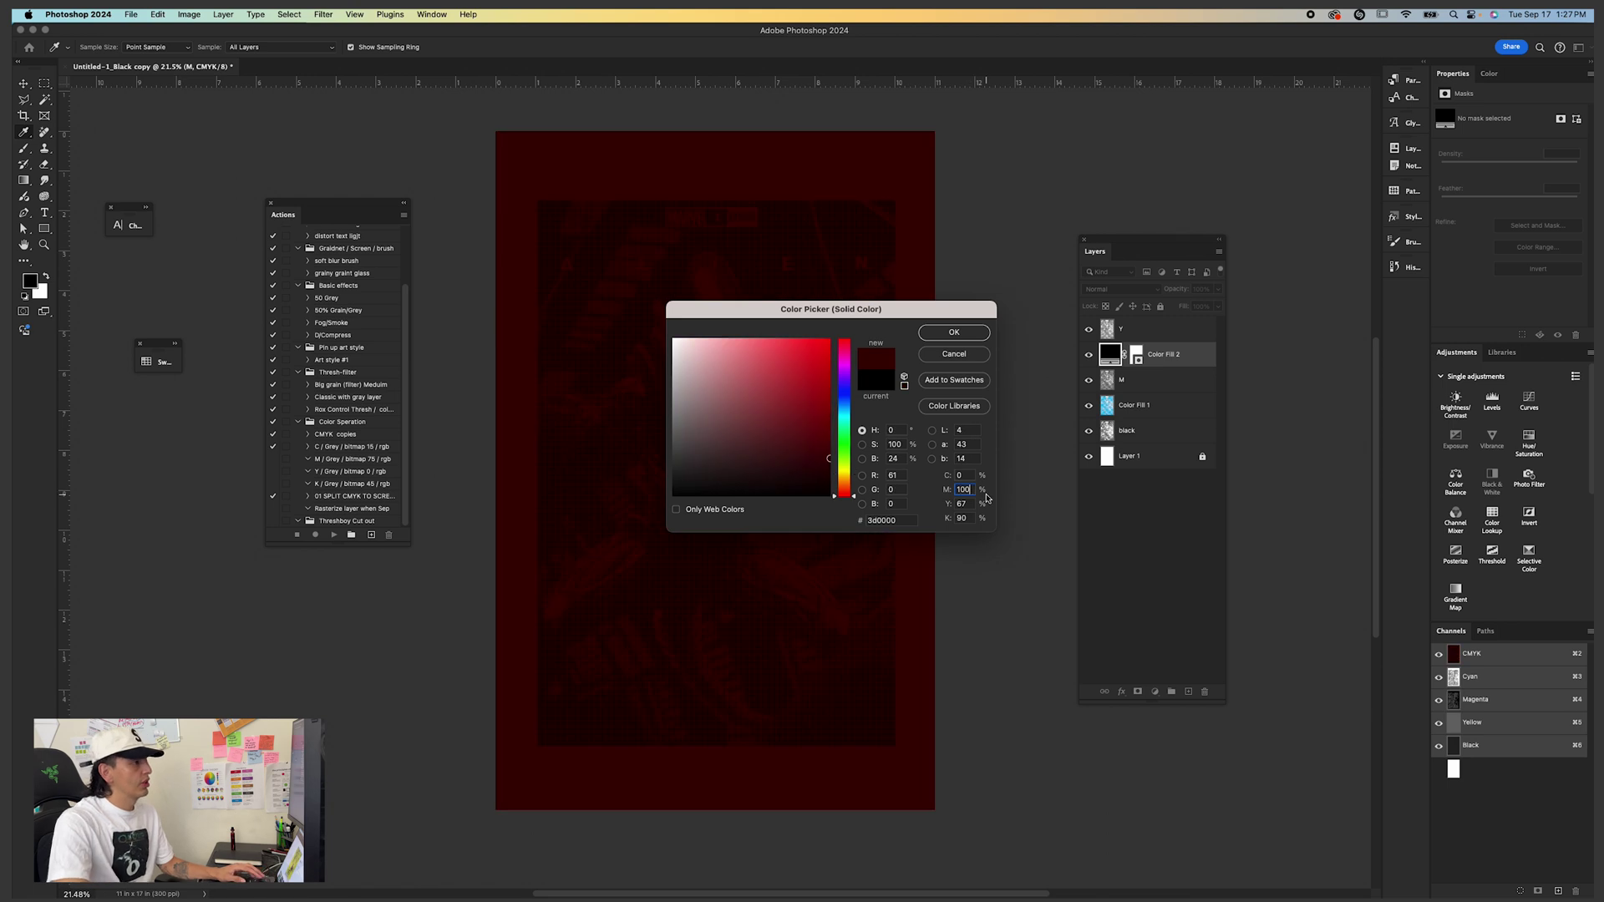
{"action": "key", "text": "Tab"}
{"action": "type", "text": "0"}
{"action": "key", "text": "Tab"}
{"action": "type", "text": "0"}
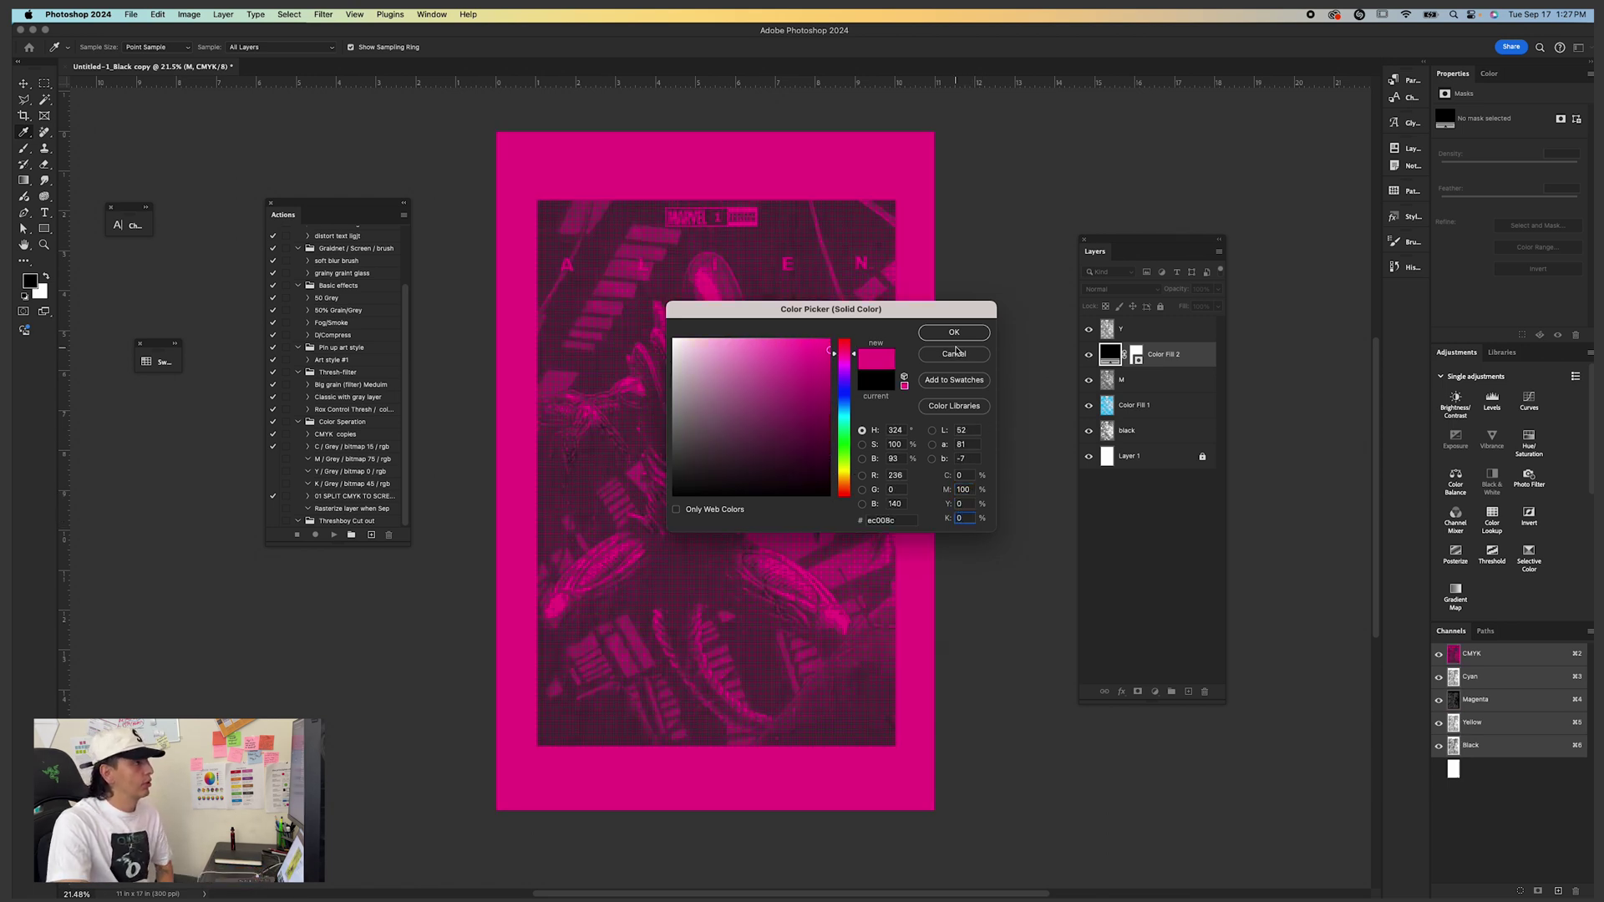
{"action": "left_click", "coordinate": [954, 333]}
Clip the magenta fill to the M halftone layer and merge the two layers.
{"action": "left_click", "coordinate": [1132, 379]}
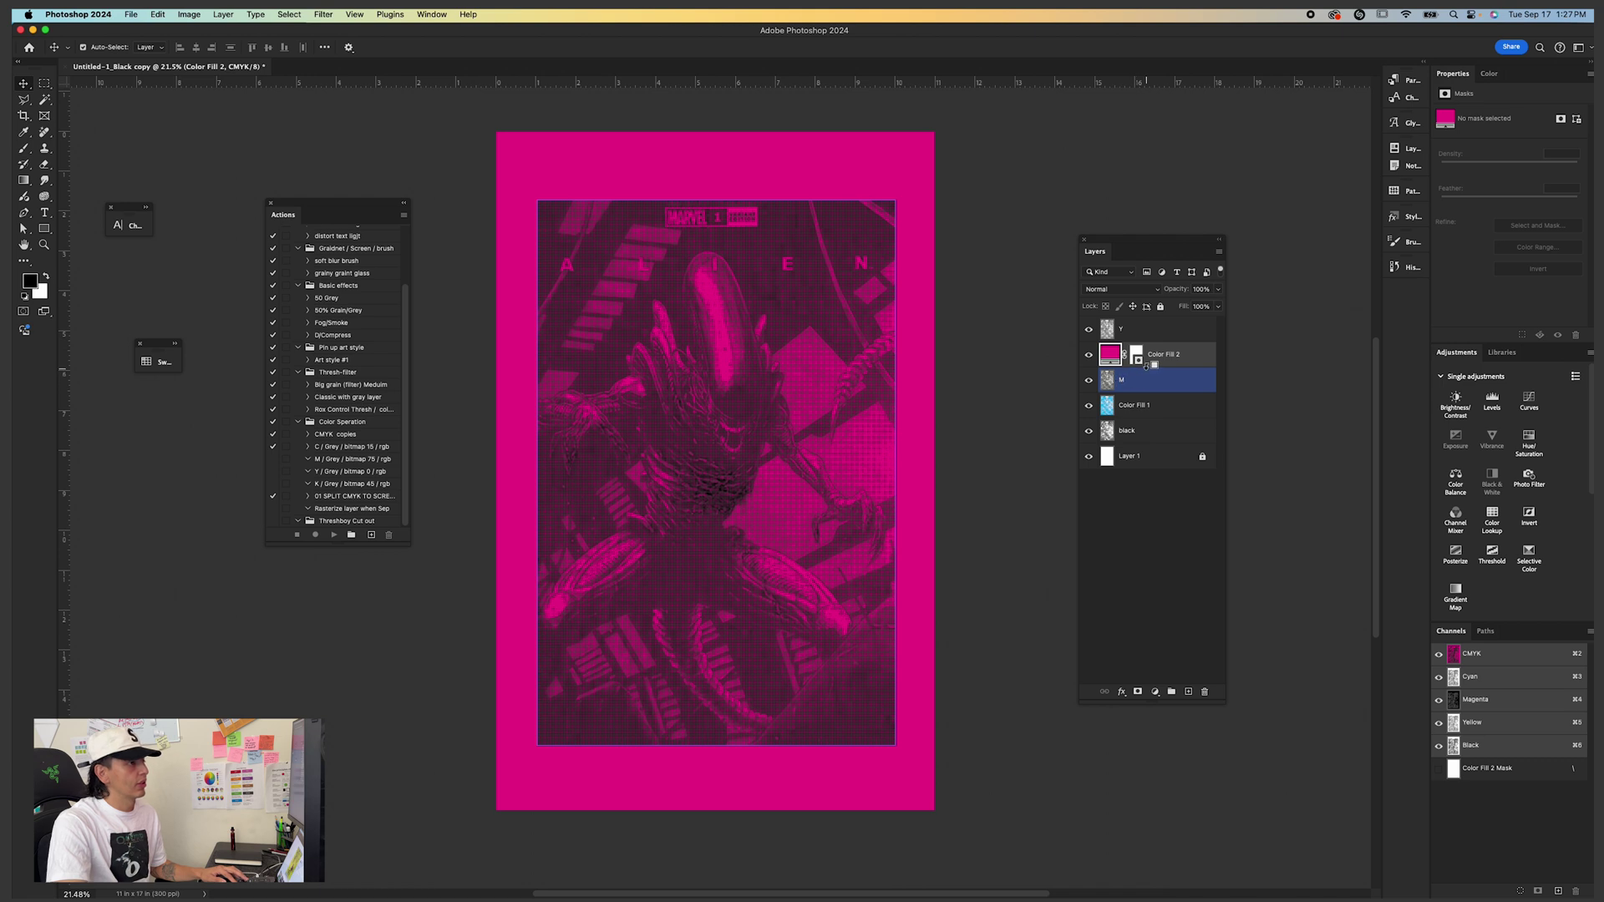
{"action": "left_click", "coordinate": [1149, 366], "text": "alt"}
{"action": "right_click", "coordinate": [1200, 376]}
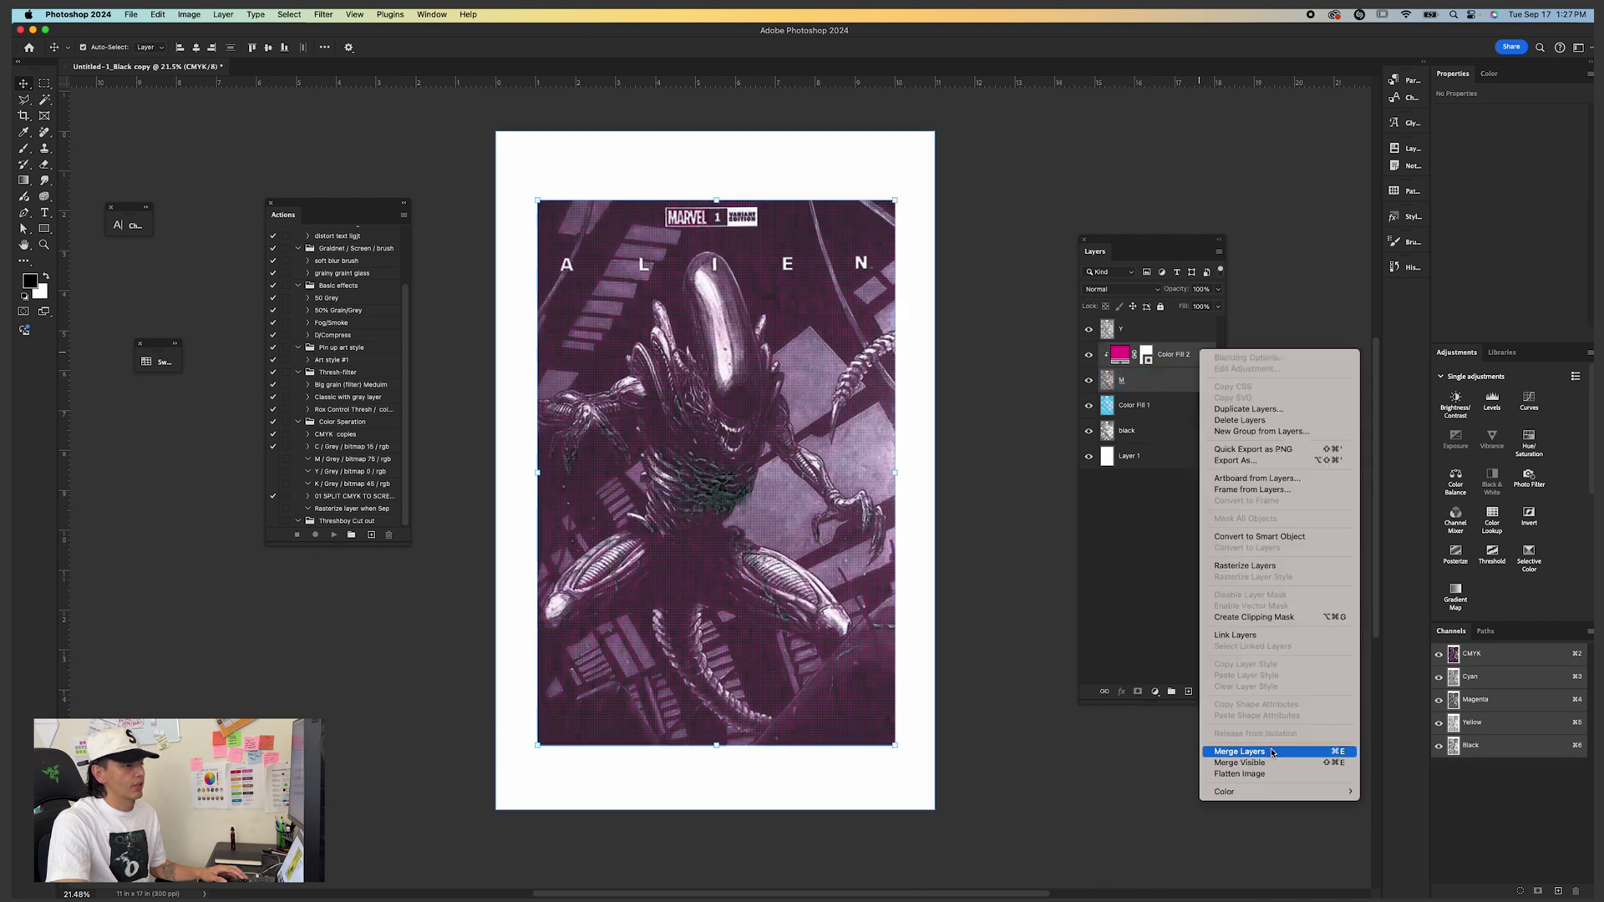
{"action": "left_click", "coordinate": [1271, 751]}
{"action": "left_click", "coordinate": [1107, 380]}
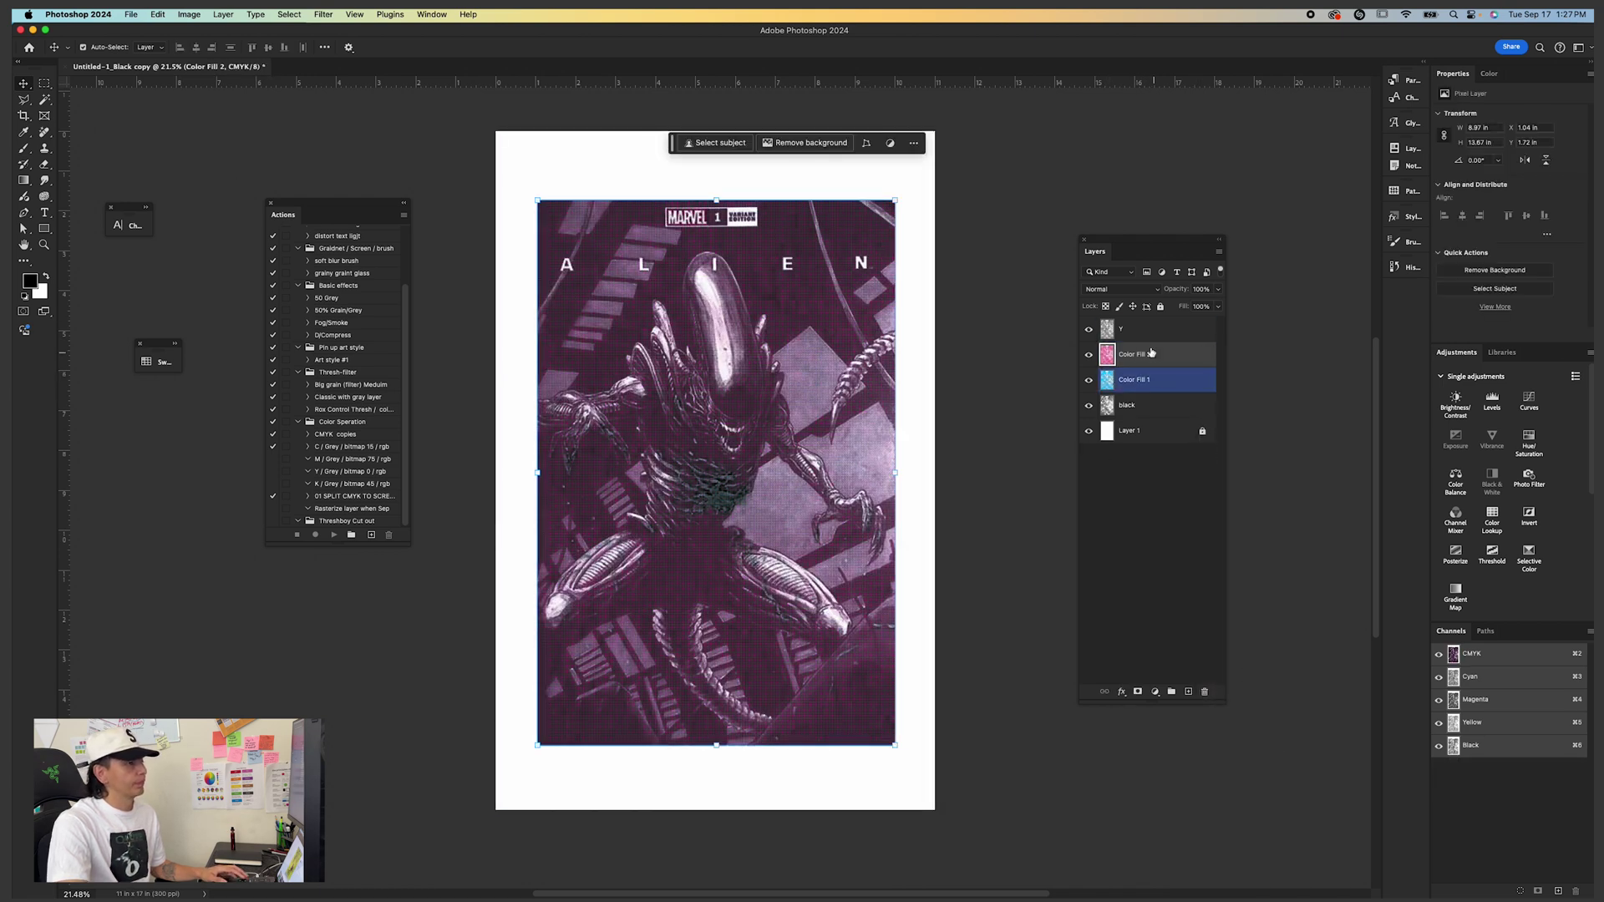
{"action": "left_click", "coordinate": [1088, 330]}
{"action": "left_click", "coordinate": [1087, 330]}
Add a Solid Color fill layer for the yellow halftone with C 0, M 0, Y 100 and K 0.
{"action": "left_click", "coordinate": [1179, 330]}
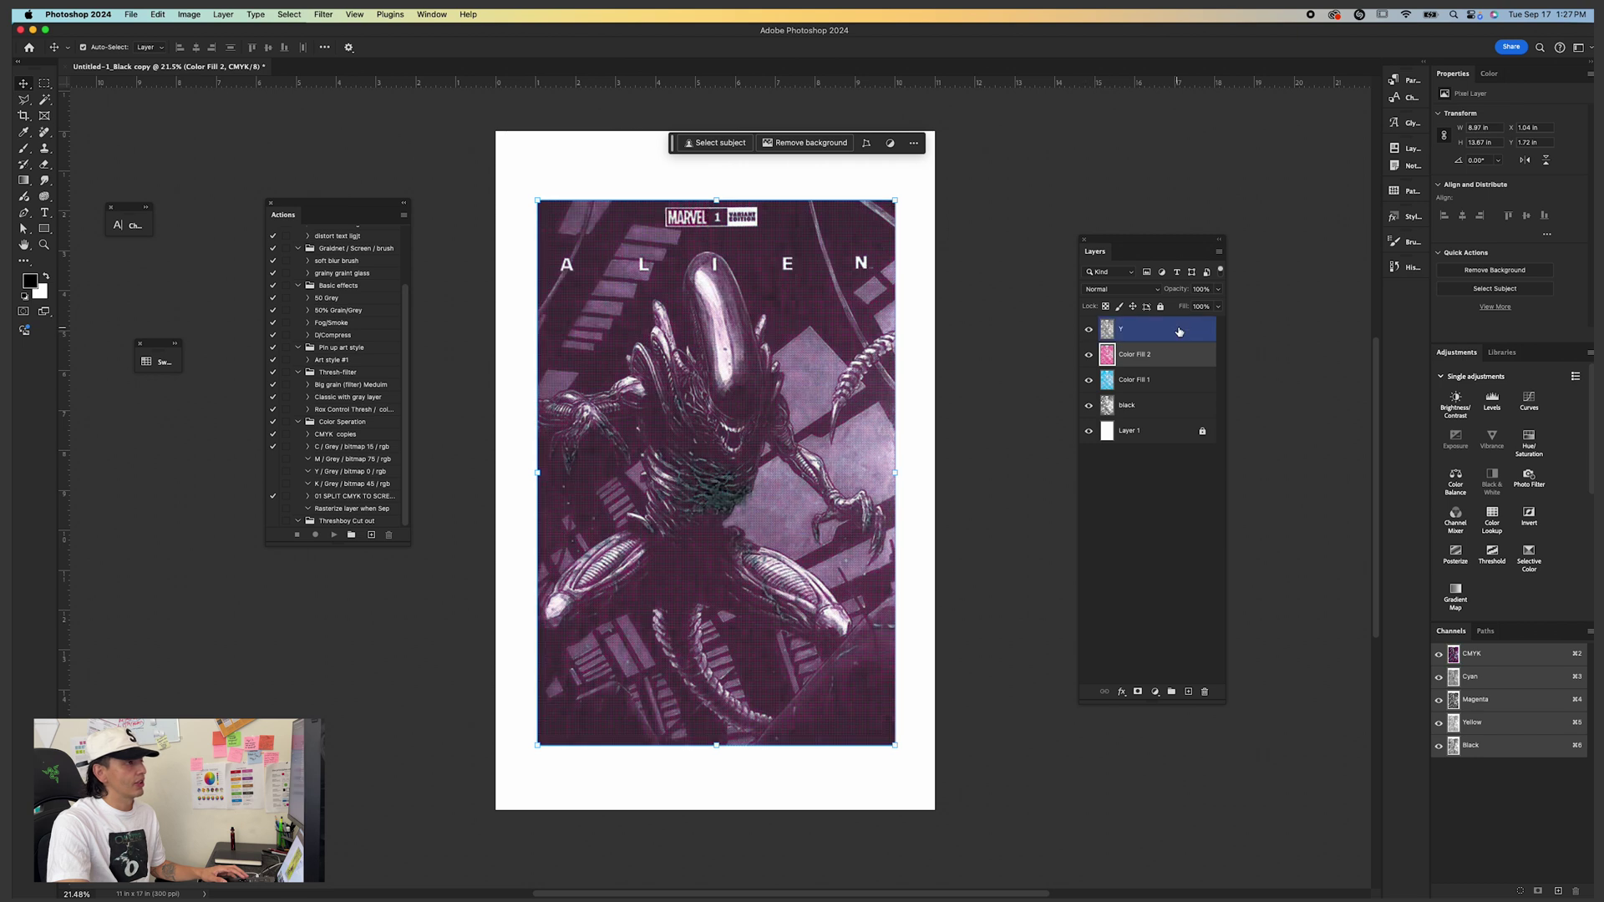
{"action": "left_click", "coordinate": [1149, 696]}
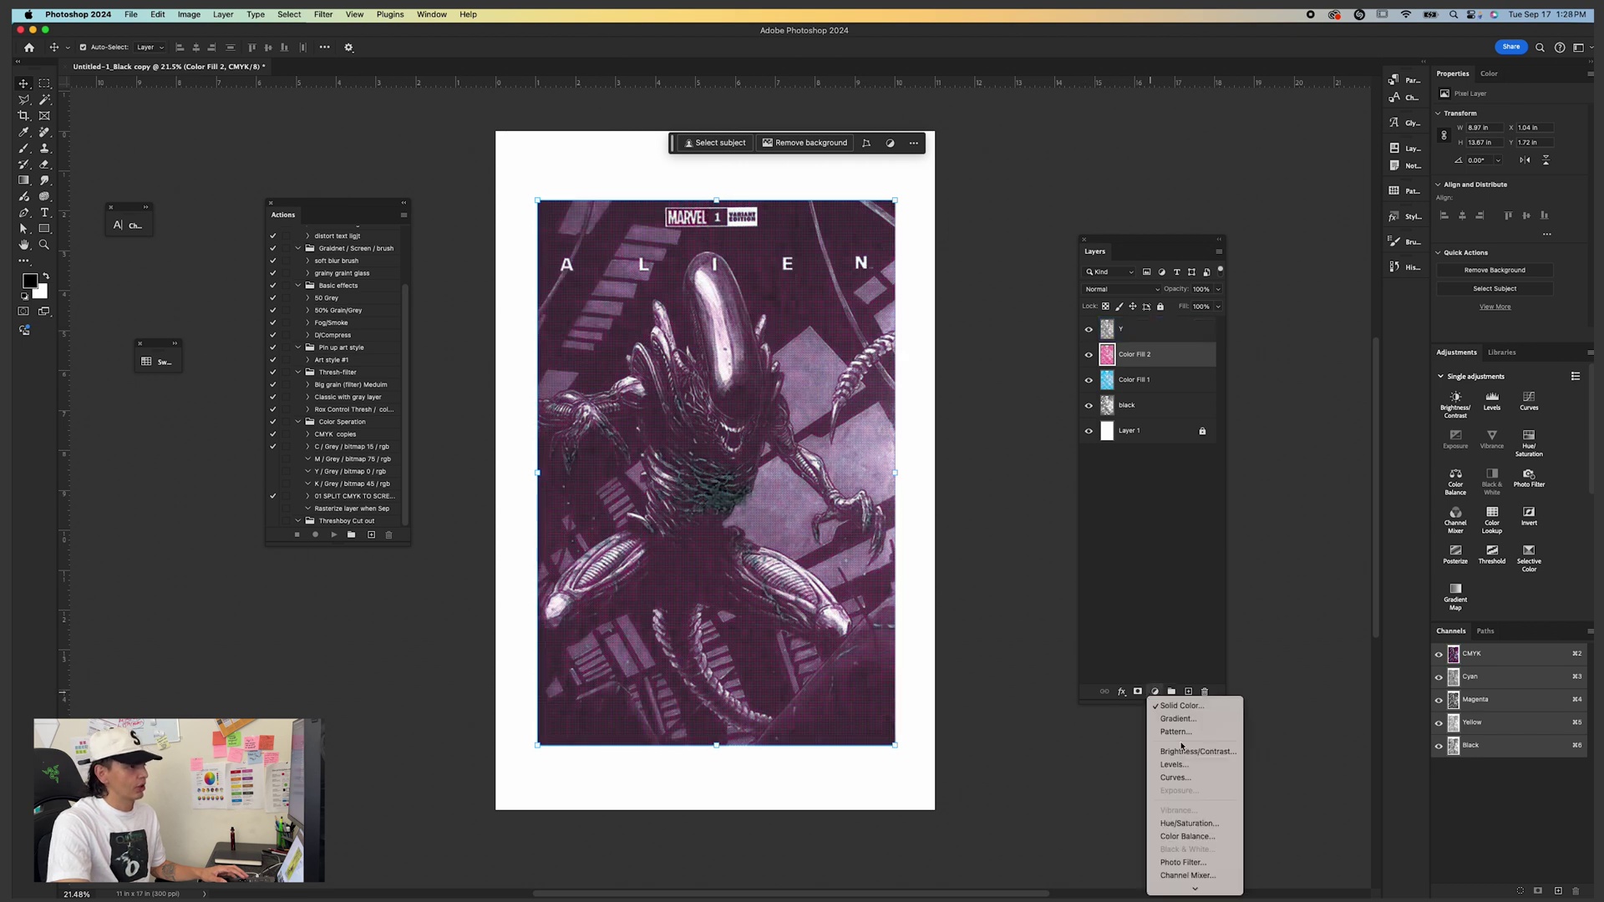
{"action": "left_click", "coordinate": [1155, 709]}
{"action": "left_click", "coordinate": [845, 466]}
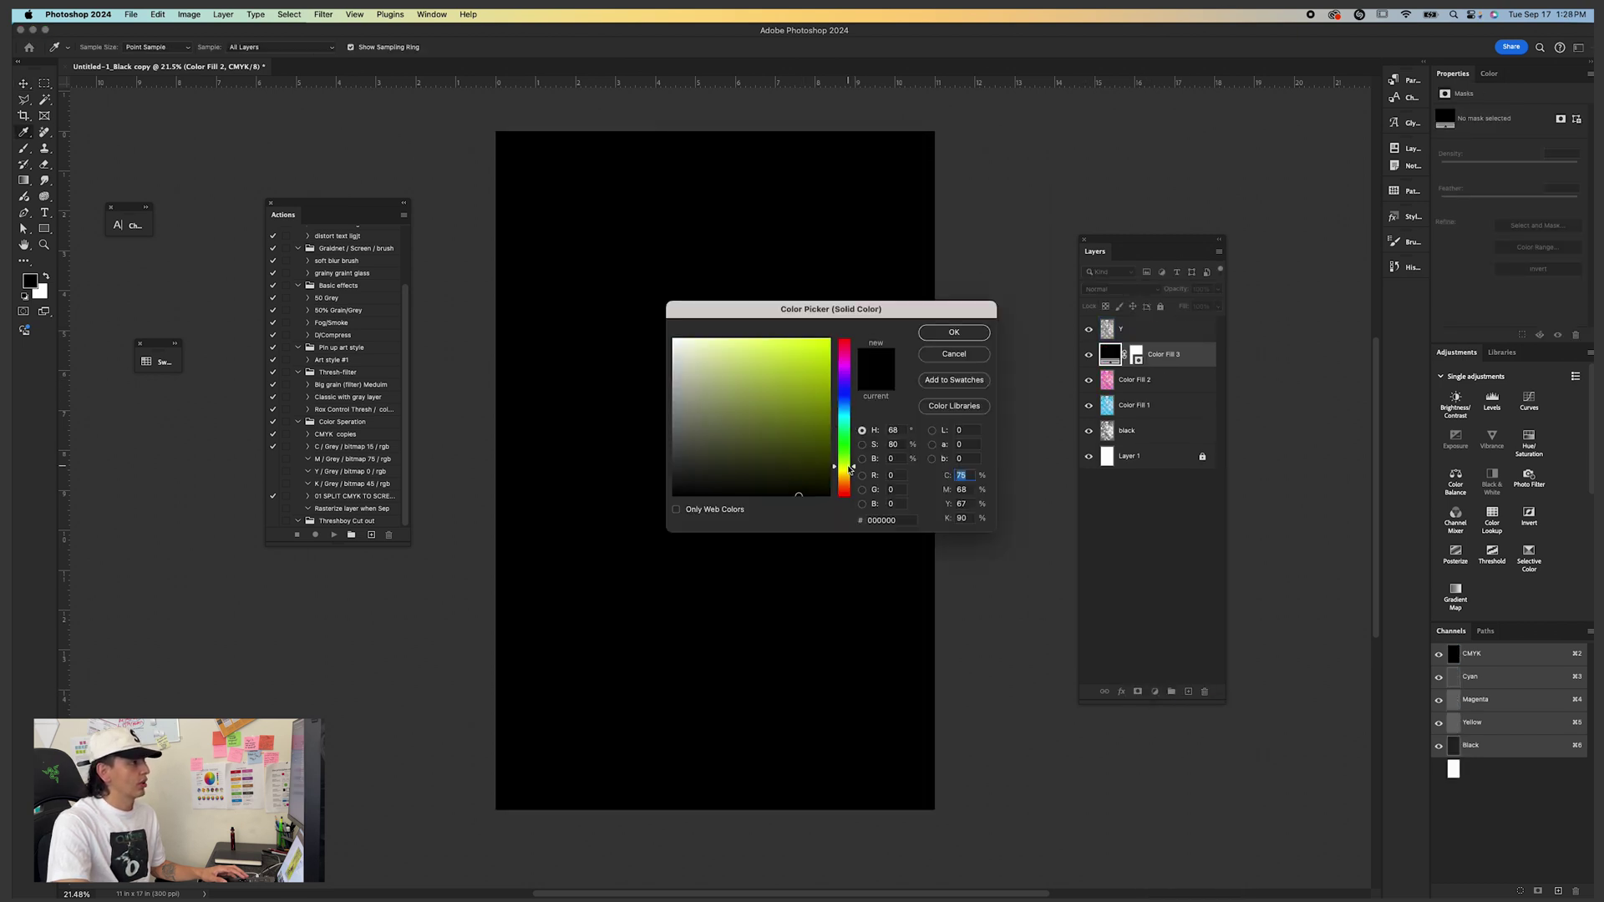
{"action": "type", "text": "0"}
{"action": "key", "text": "Tab"}
{"action": "type", "text": "0"}
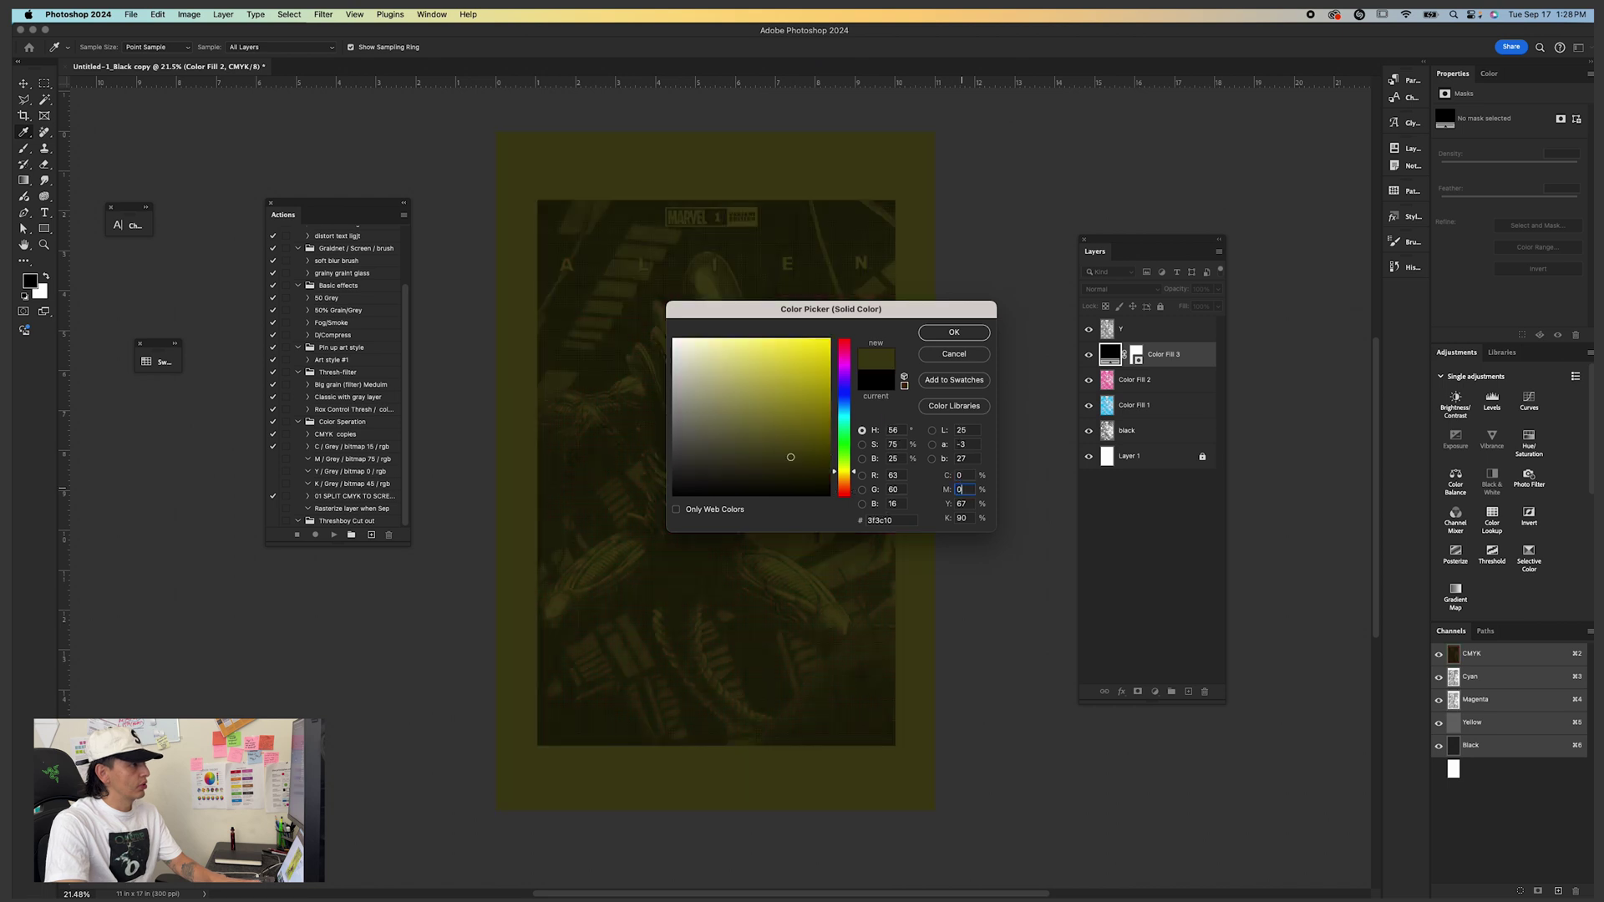
{"action": "key", "text": "Tab"}
{"action": "type", "text": "100"}
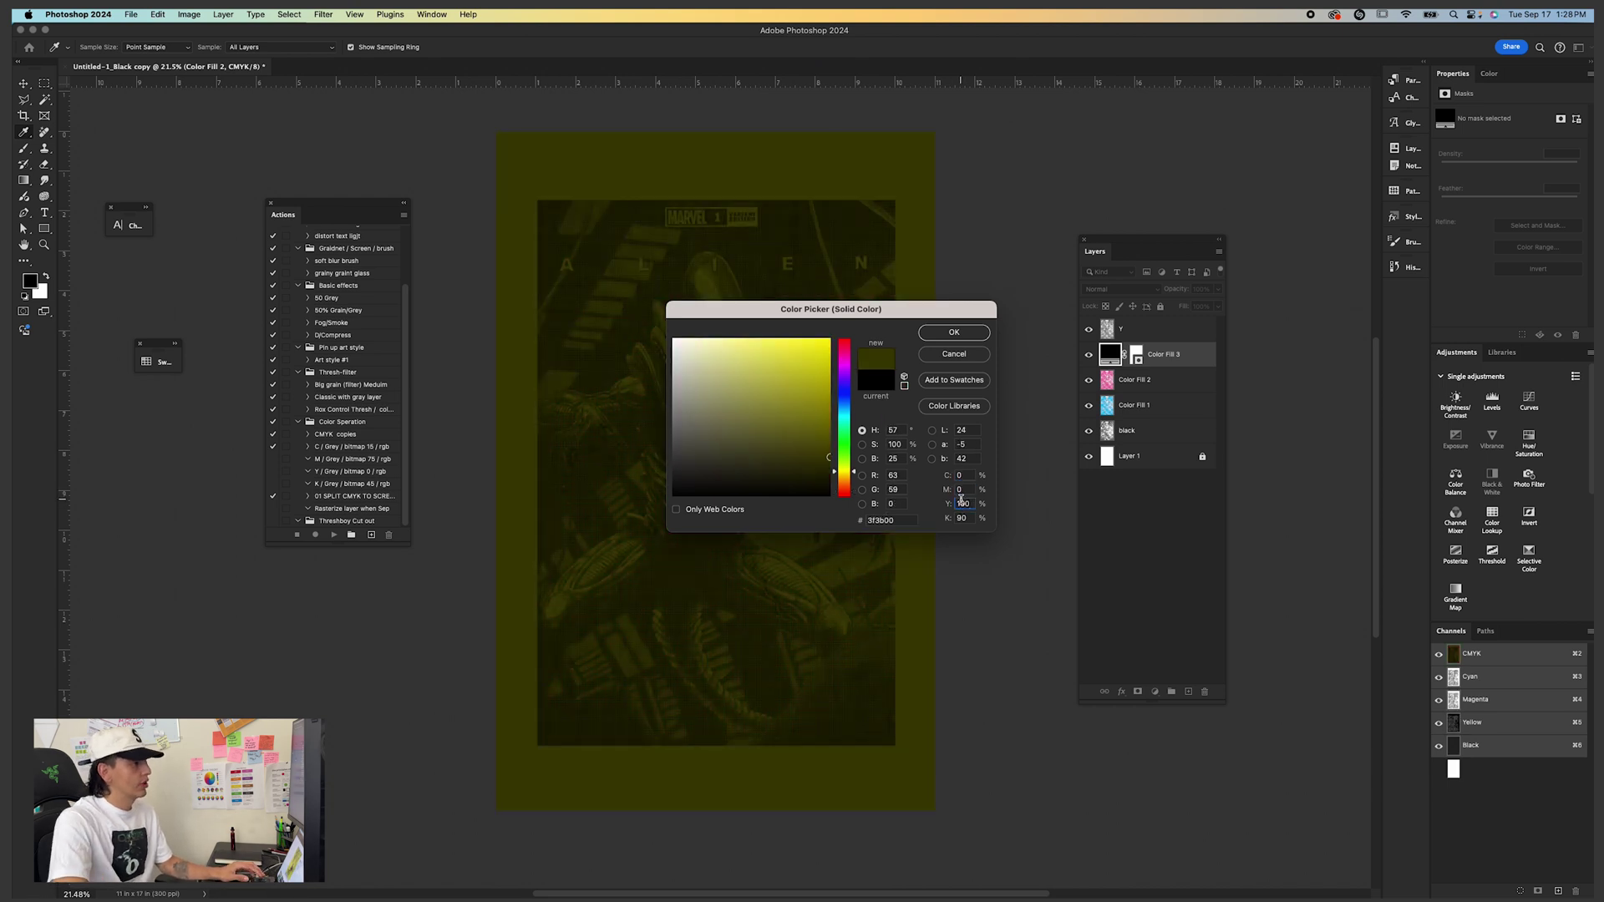
{"action": "key", "text": "Tab"}
{"action": "type", "text": "0"}
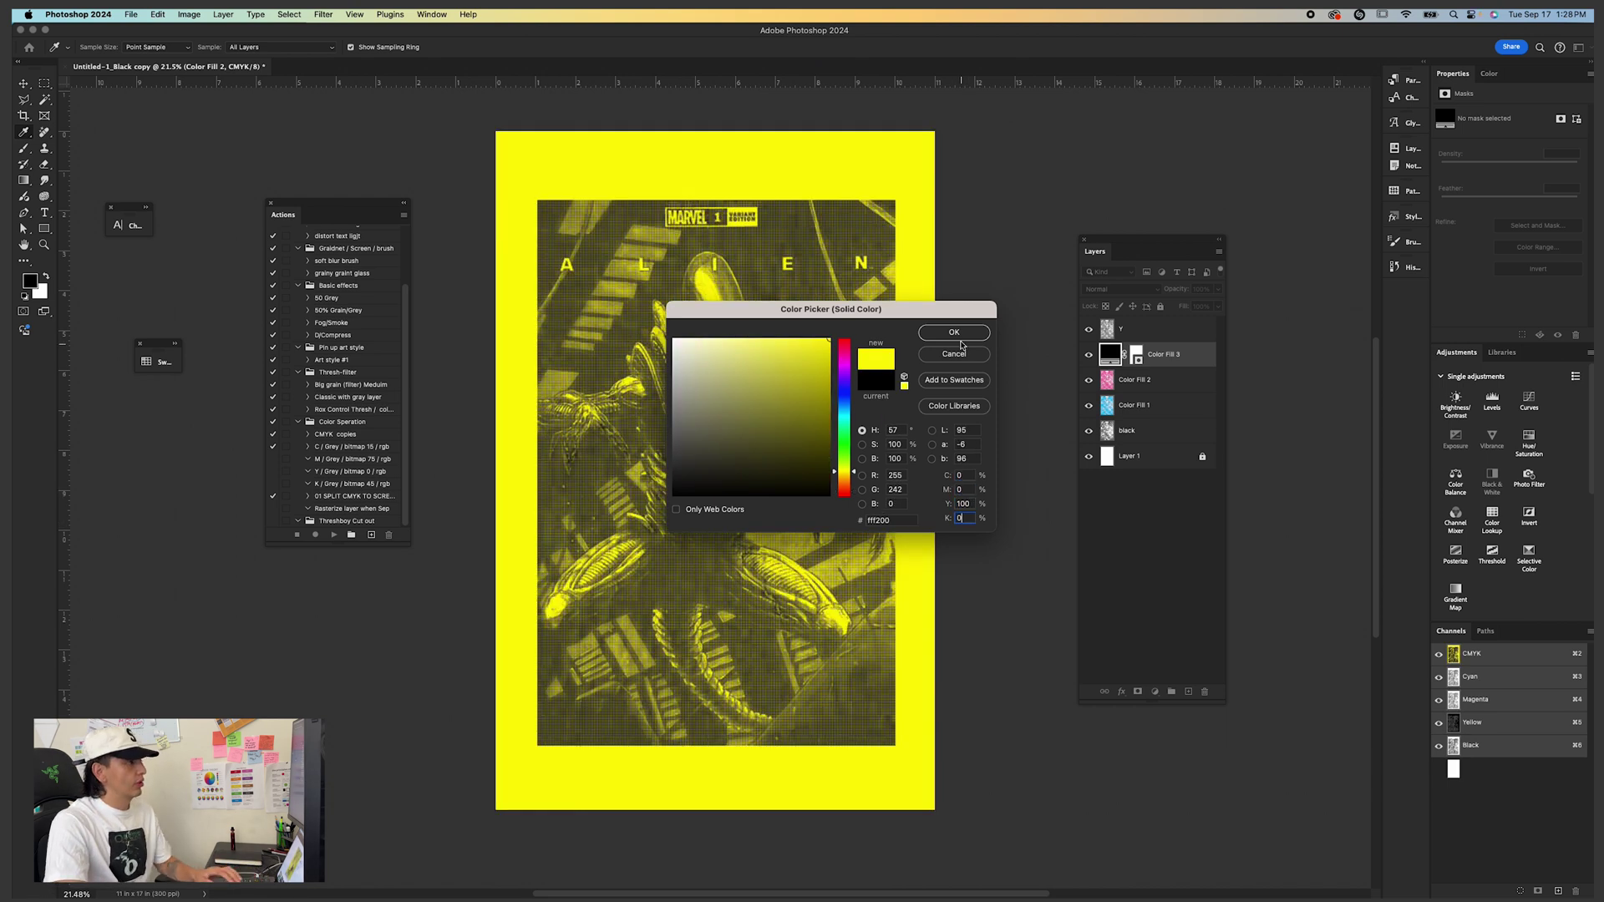
{"action": "left_click", "coordinate": [955, 333]}
Move the yellow fill above the Y halftone layer, clip it to that layer and merge the two.
{"action": "left_click_drag", "start_coordinate": [1159, 365], "coordinate": [1135, 338]}
{"action": "left_click", "coordinate": [1160, 351]}
{"action": "left_click", "coordinate": [1159, 343], "text": "alt"}
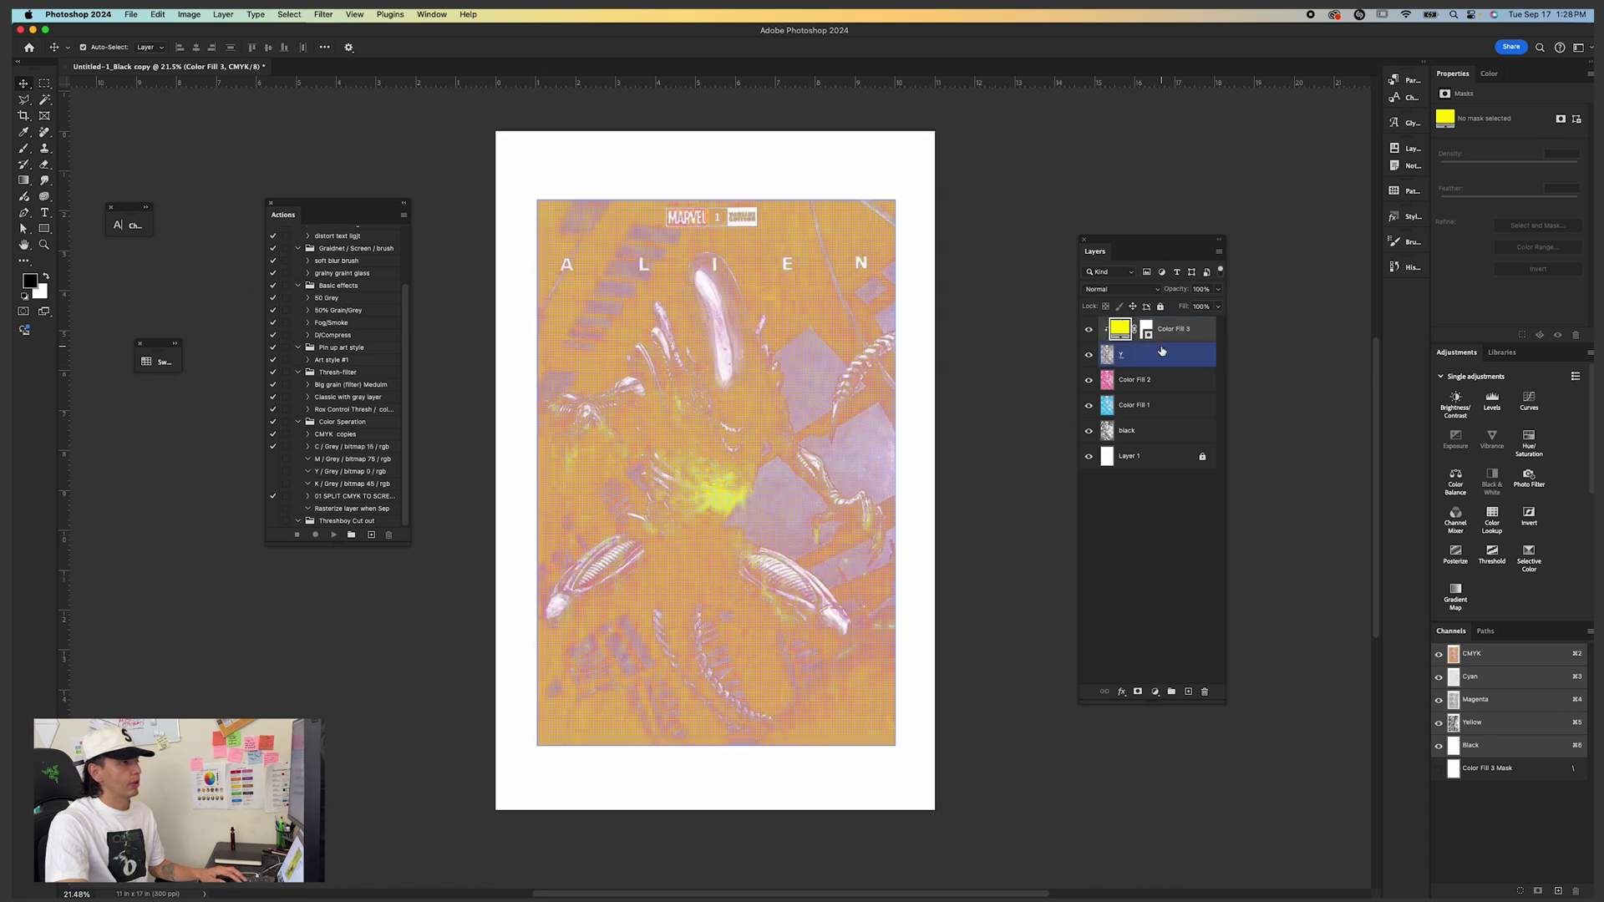
{"action": "left_click", "coordinate": [1165, 358]}
{"action": "left_click", "coordinate": [1170, 340], "text": "shift"}
{"action": "right_click", "coordinate": [1171, 339]}
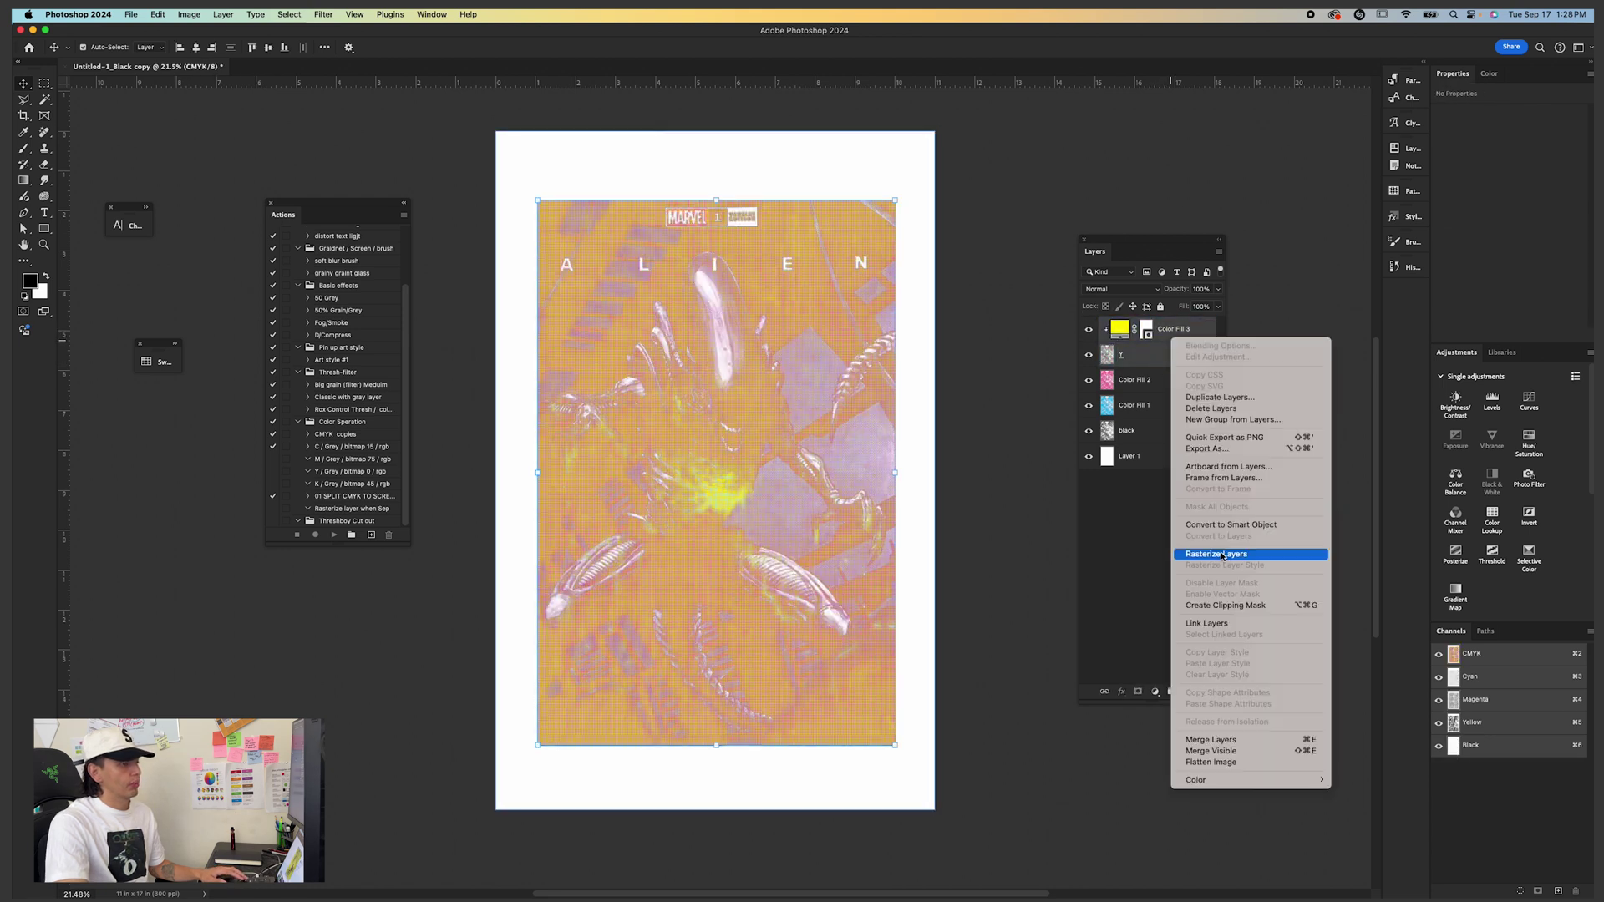
{"action": "left_click", "coordinate": [1210, 739]}
Move the black halftone layer to the top of the layer stack.
{"action": "left_click", "coordinate": [1110, 409]}
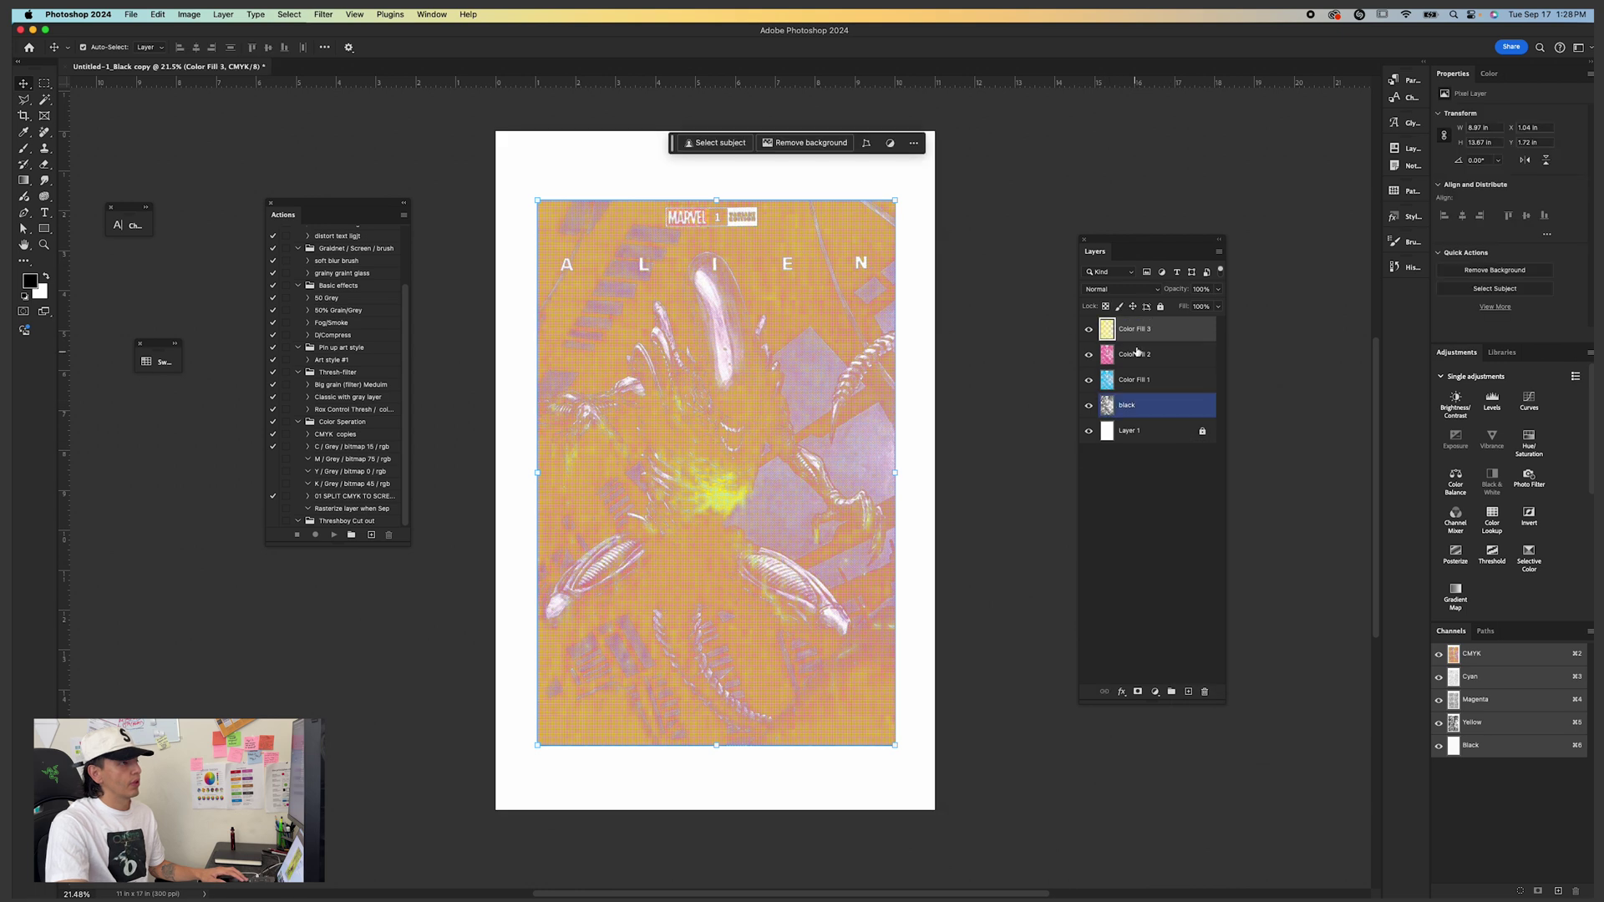
{"action": "left_click", "coordinate": [1156, 508]}
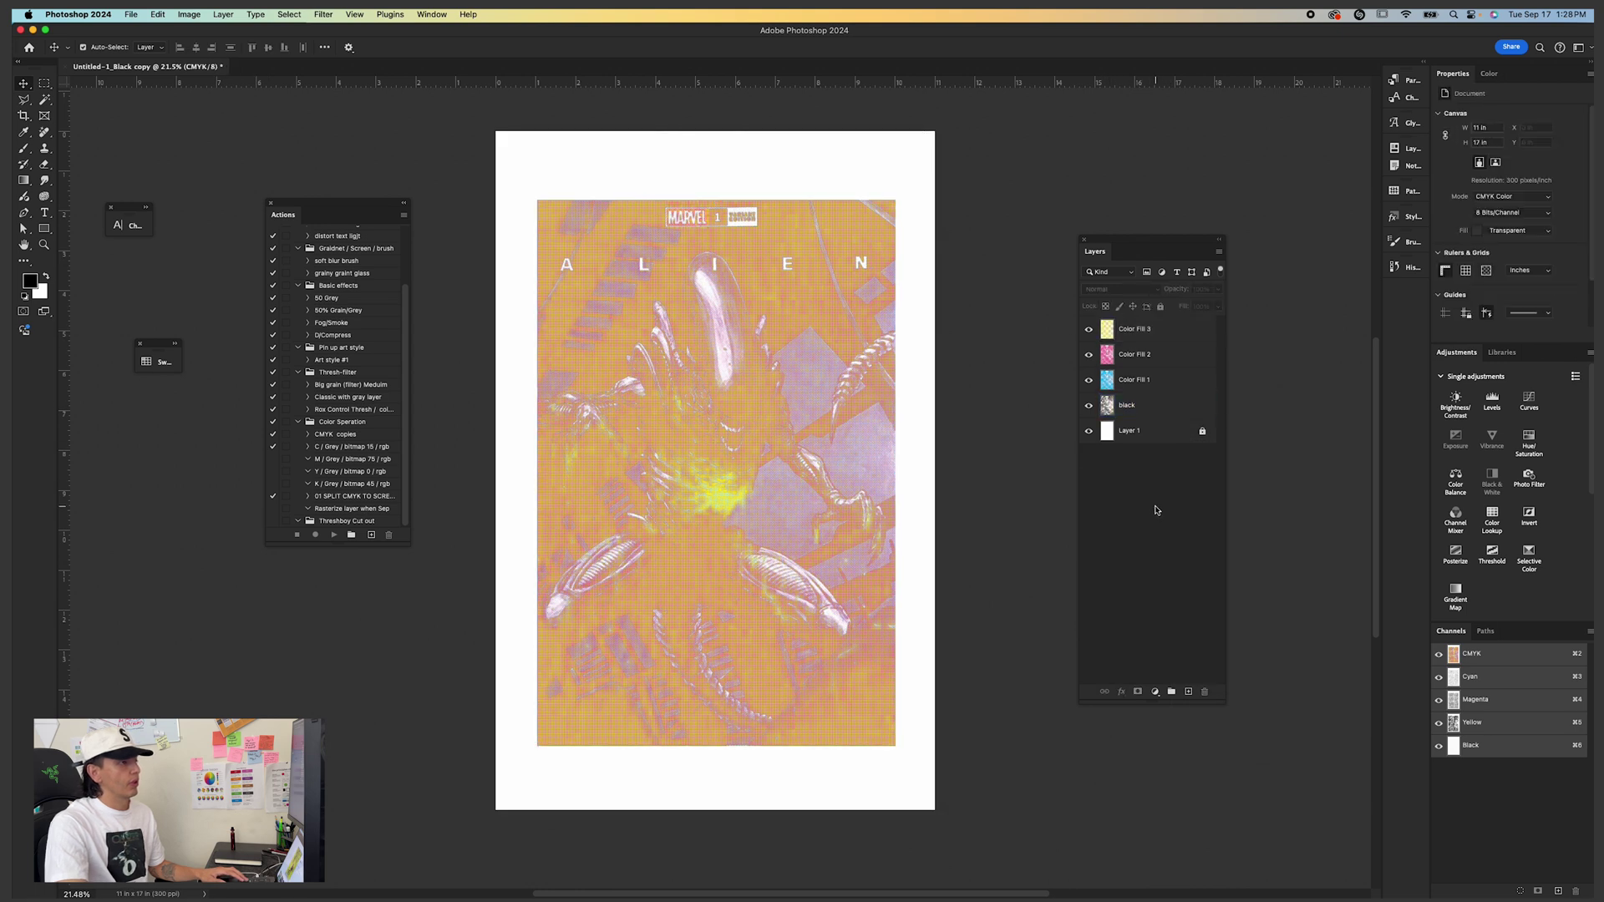
{"action": "left_click_drag", "start_coordinate": [1154, 409], "coordinate": [1152, 333]}
{"action": "scroll", "coordinate": [874, 380], "scroll_direction": "left", "scroll_amount": 2}
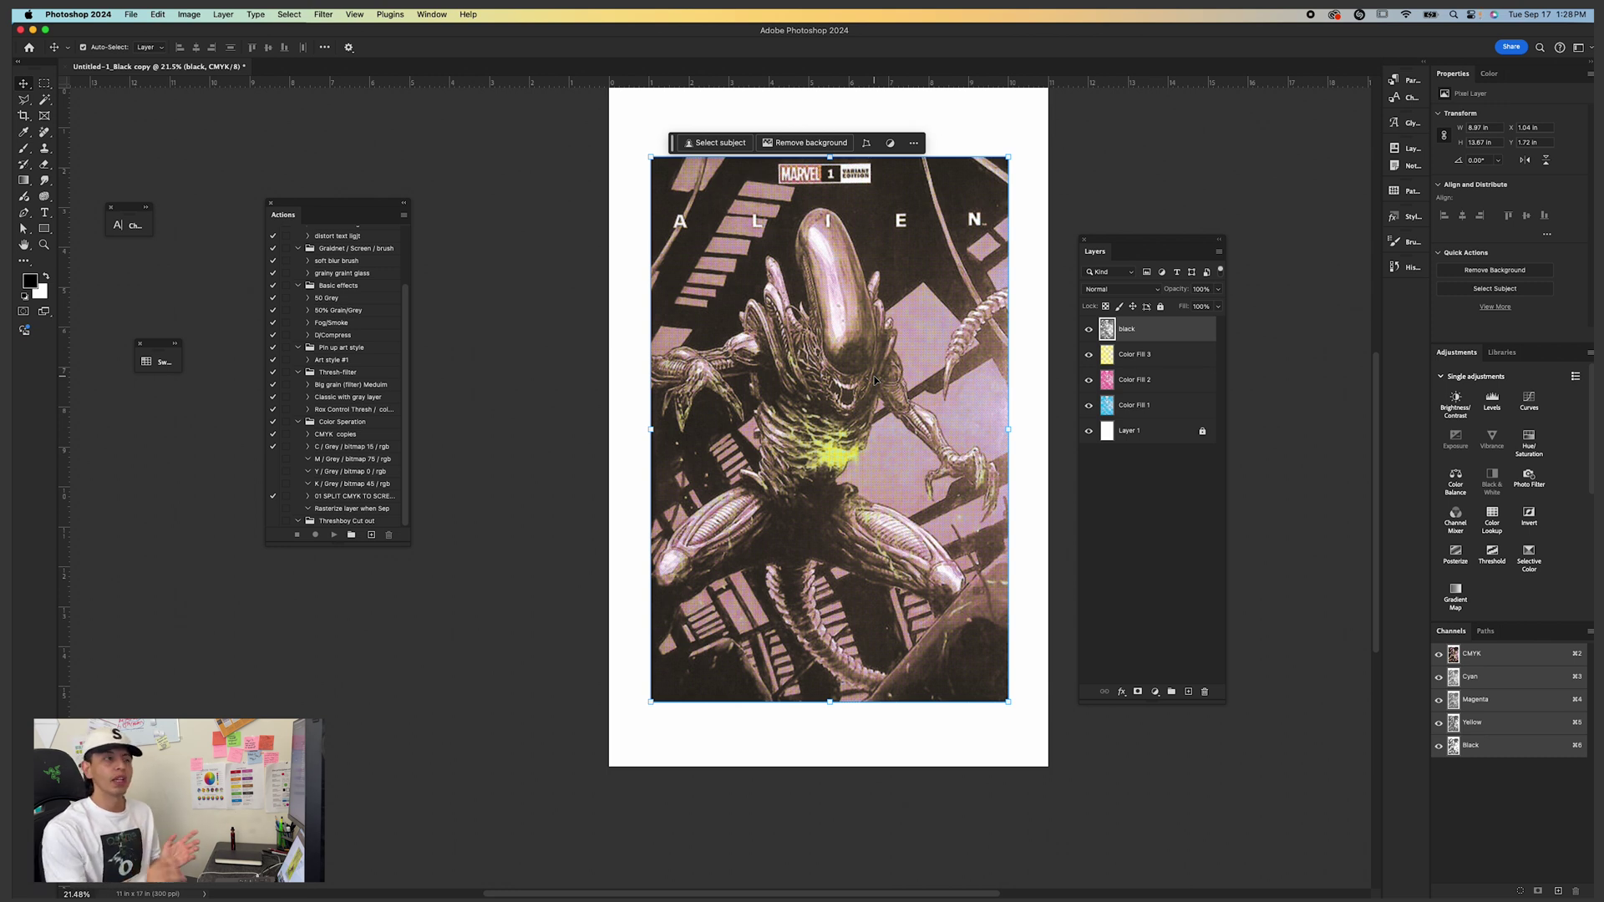
Set the blending mode of the yellow and magenta halftone layers to Multiply.
{"action": "left_click", "coordinate": [1195, 374]}
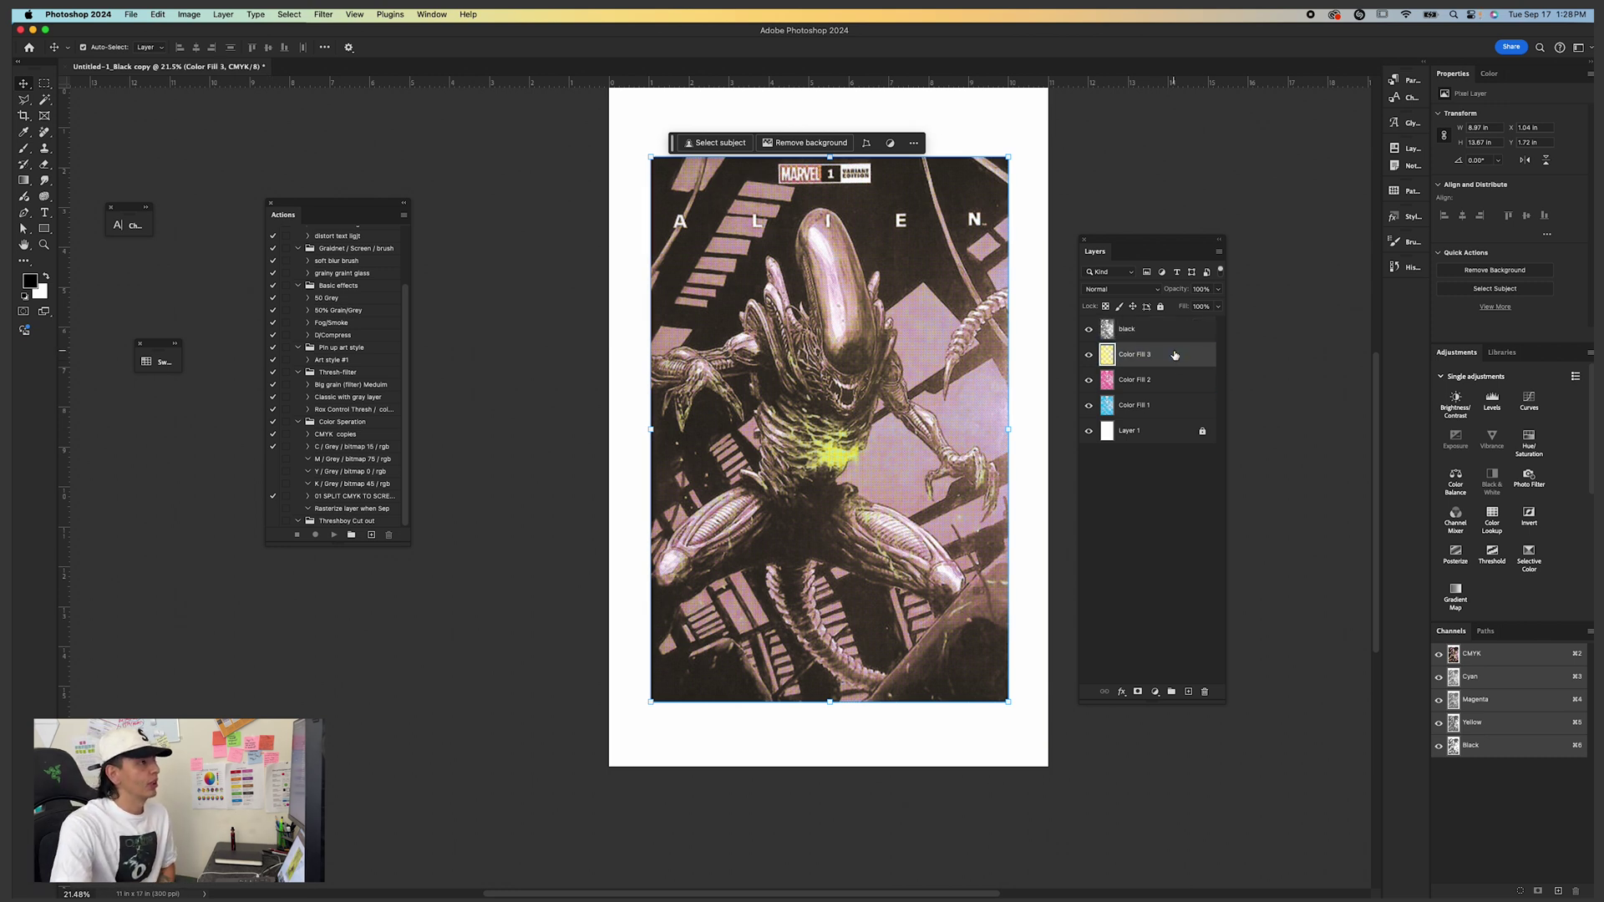
{"action": "left_click", "coordinate": [1133, 290]}
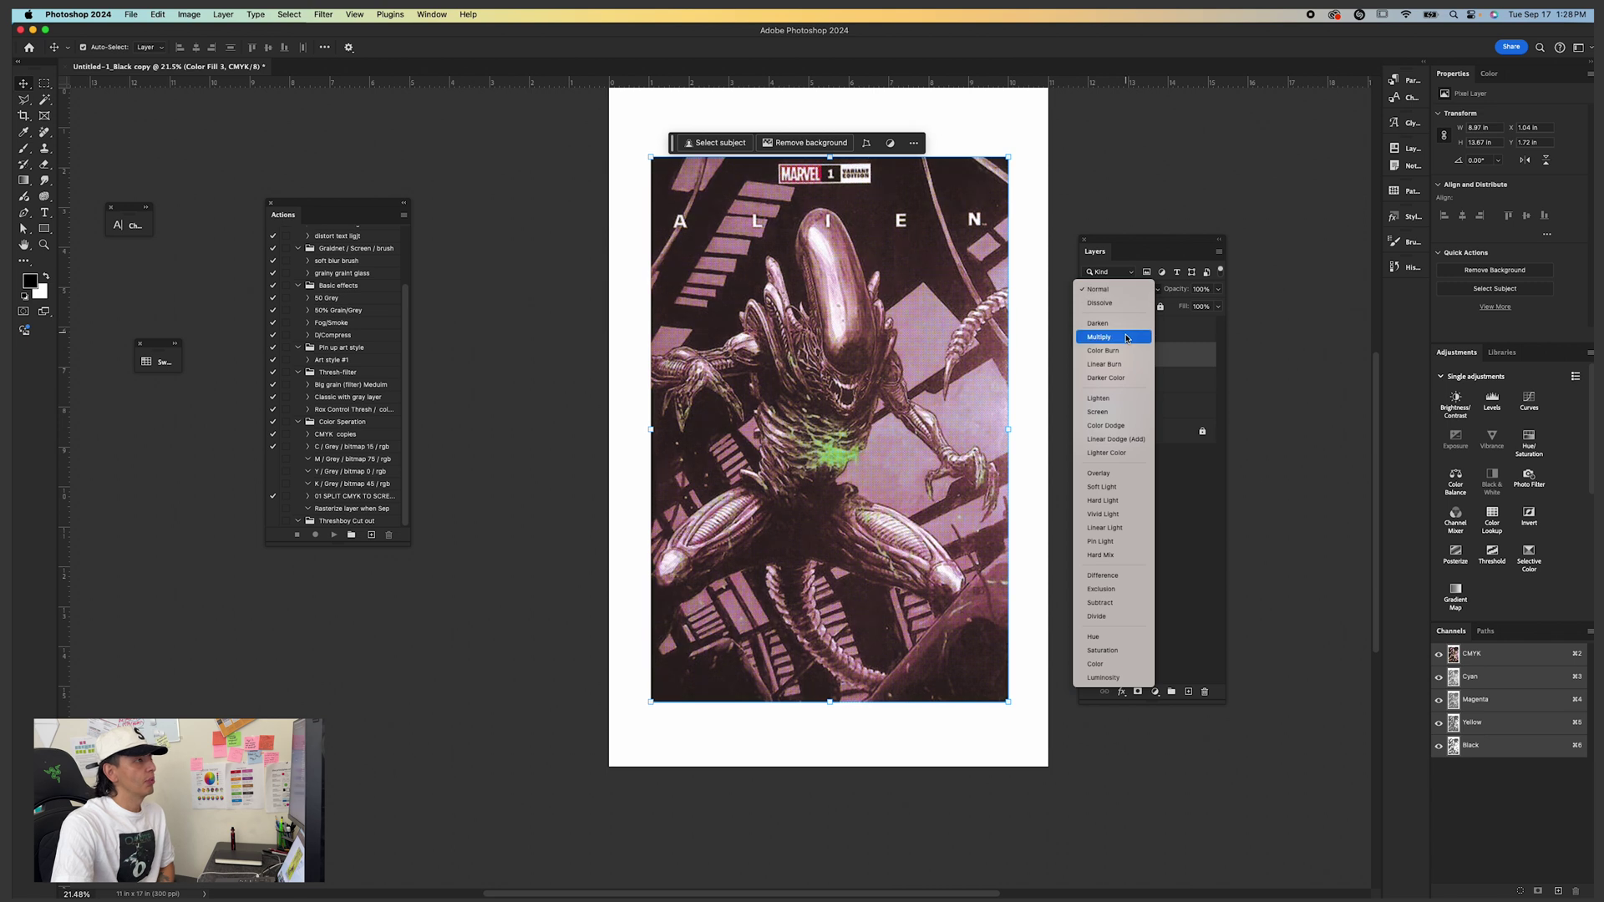
{"action": "left_click", "coordinate": [1118, 337]}
{"action": "left_click", "coordinate": [1180, 386]}
{"action": "left_click", "coordinate": [1124, 290]}
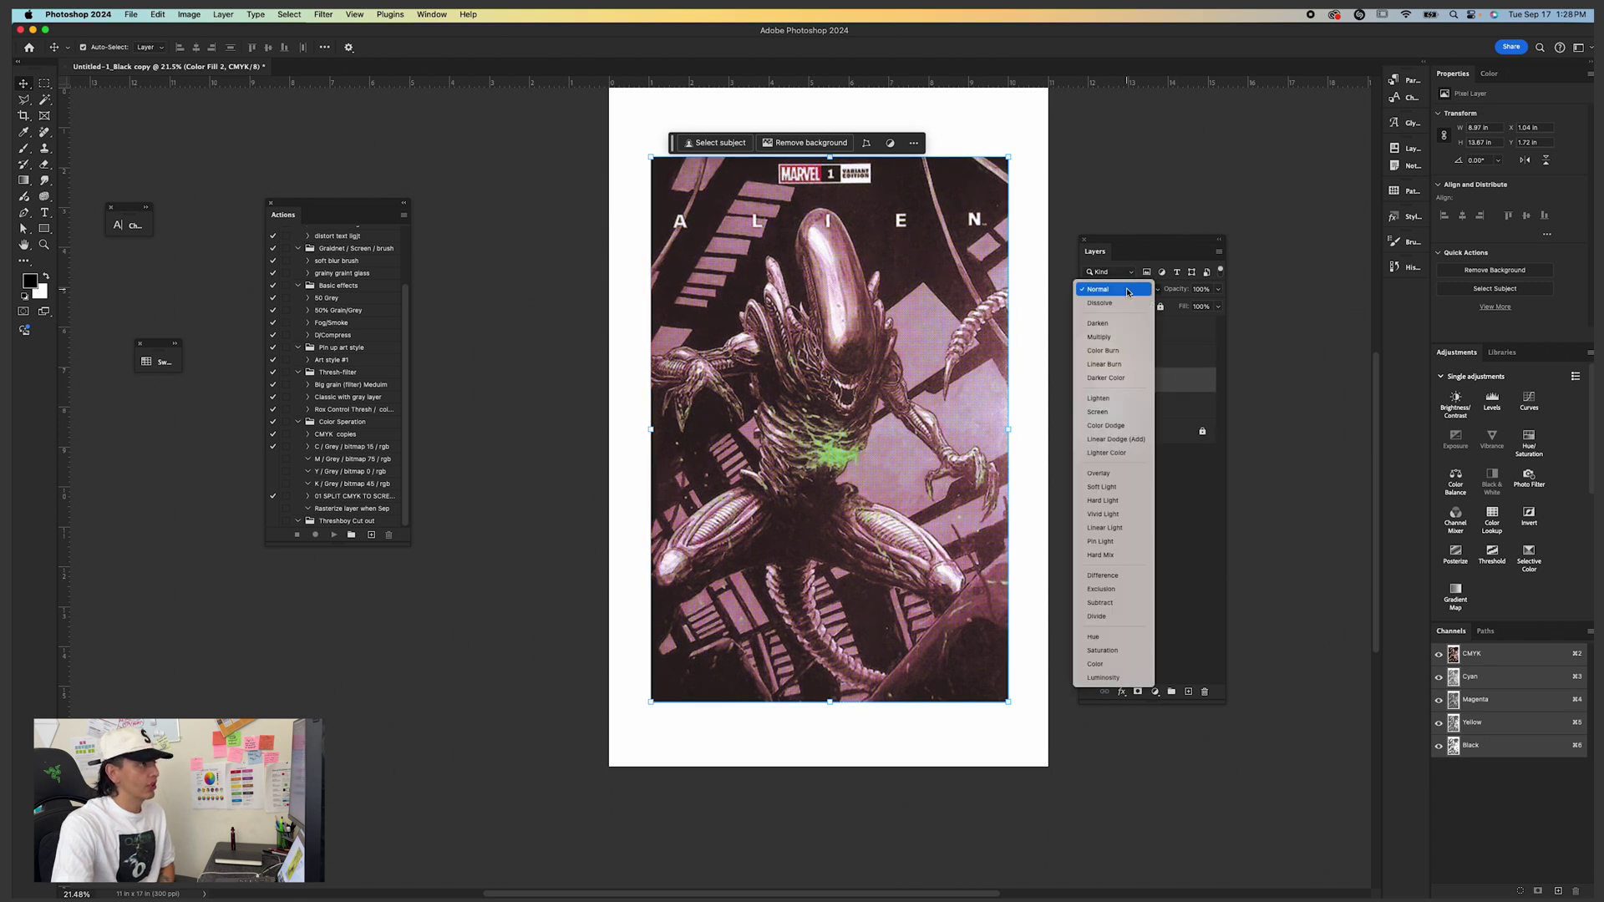
{"action": "left_click", "coordinate": [1124, 337]}
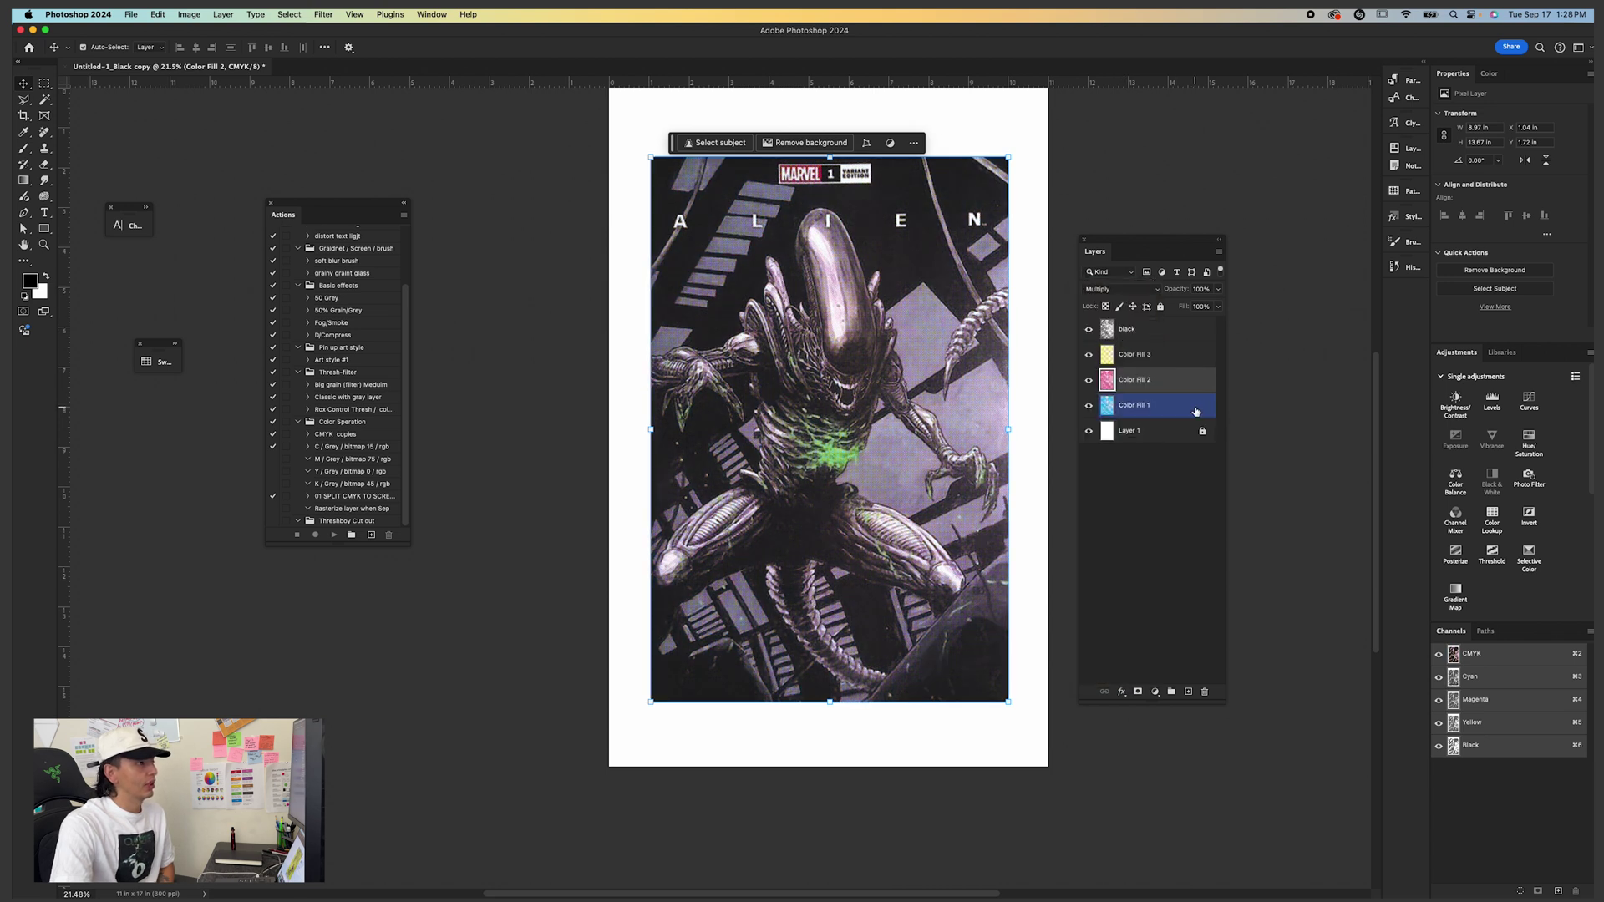
Examine up close how the cyan, magenta, yellow and black halftone dots overlap in the alien artwork.
{"action": "left_click", "coordinate": [1145, 405]}
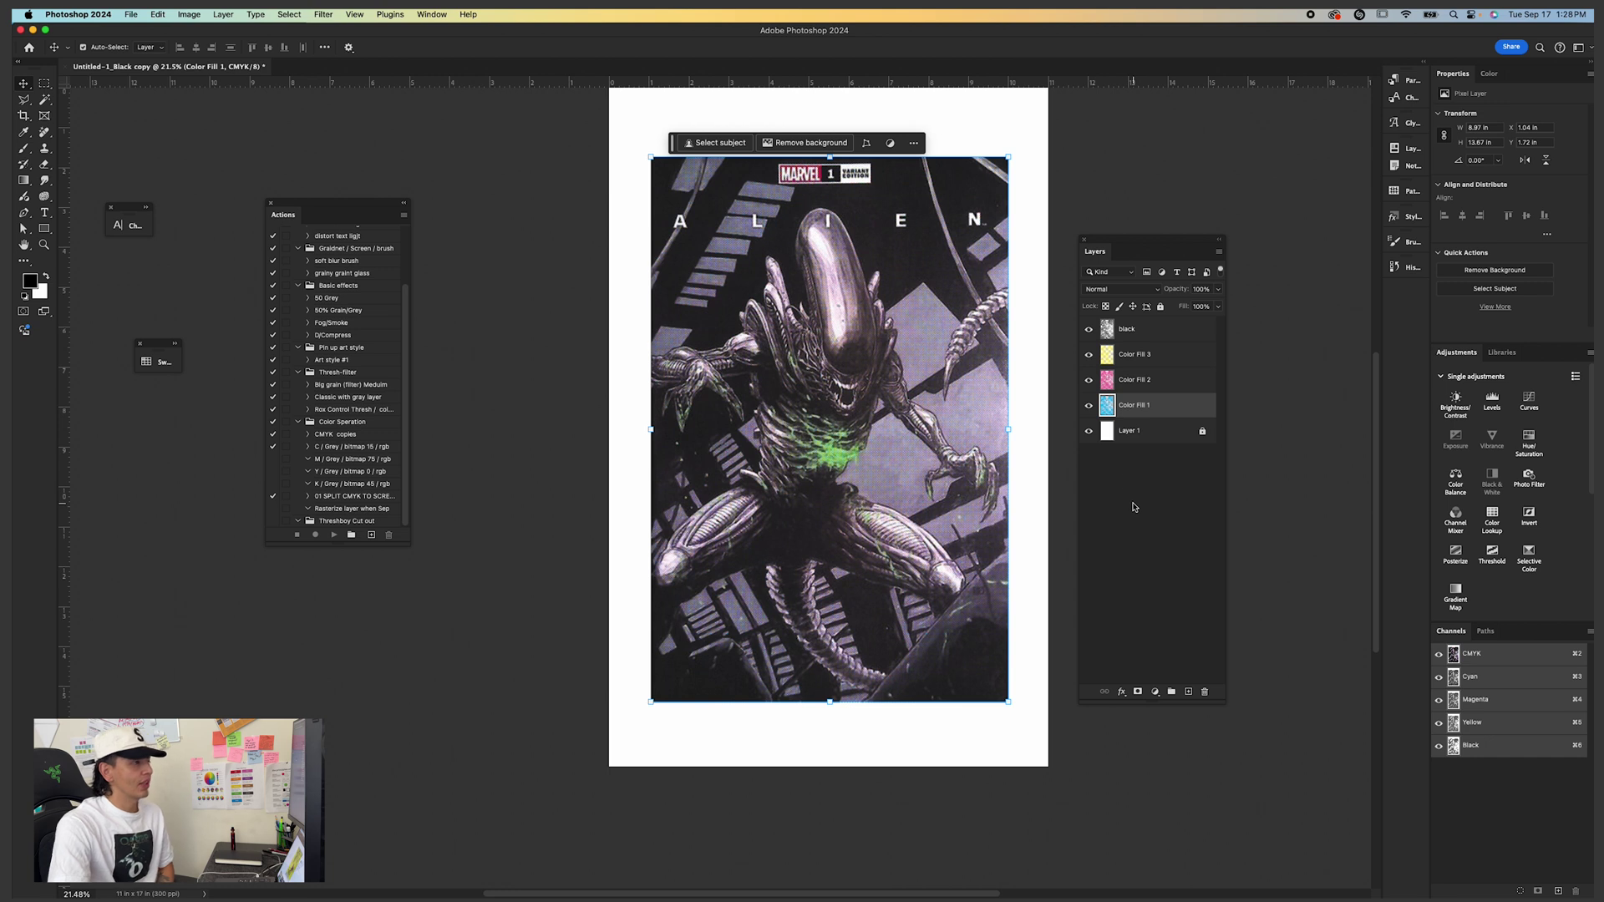
{"action": "left_click", "coordinate": [1114, 428]}
{"action": "left_click", "coordinate": [769, 356]}
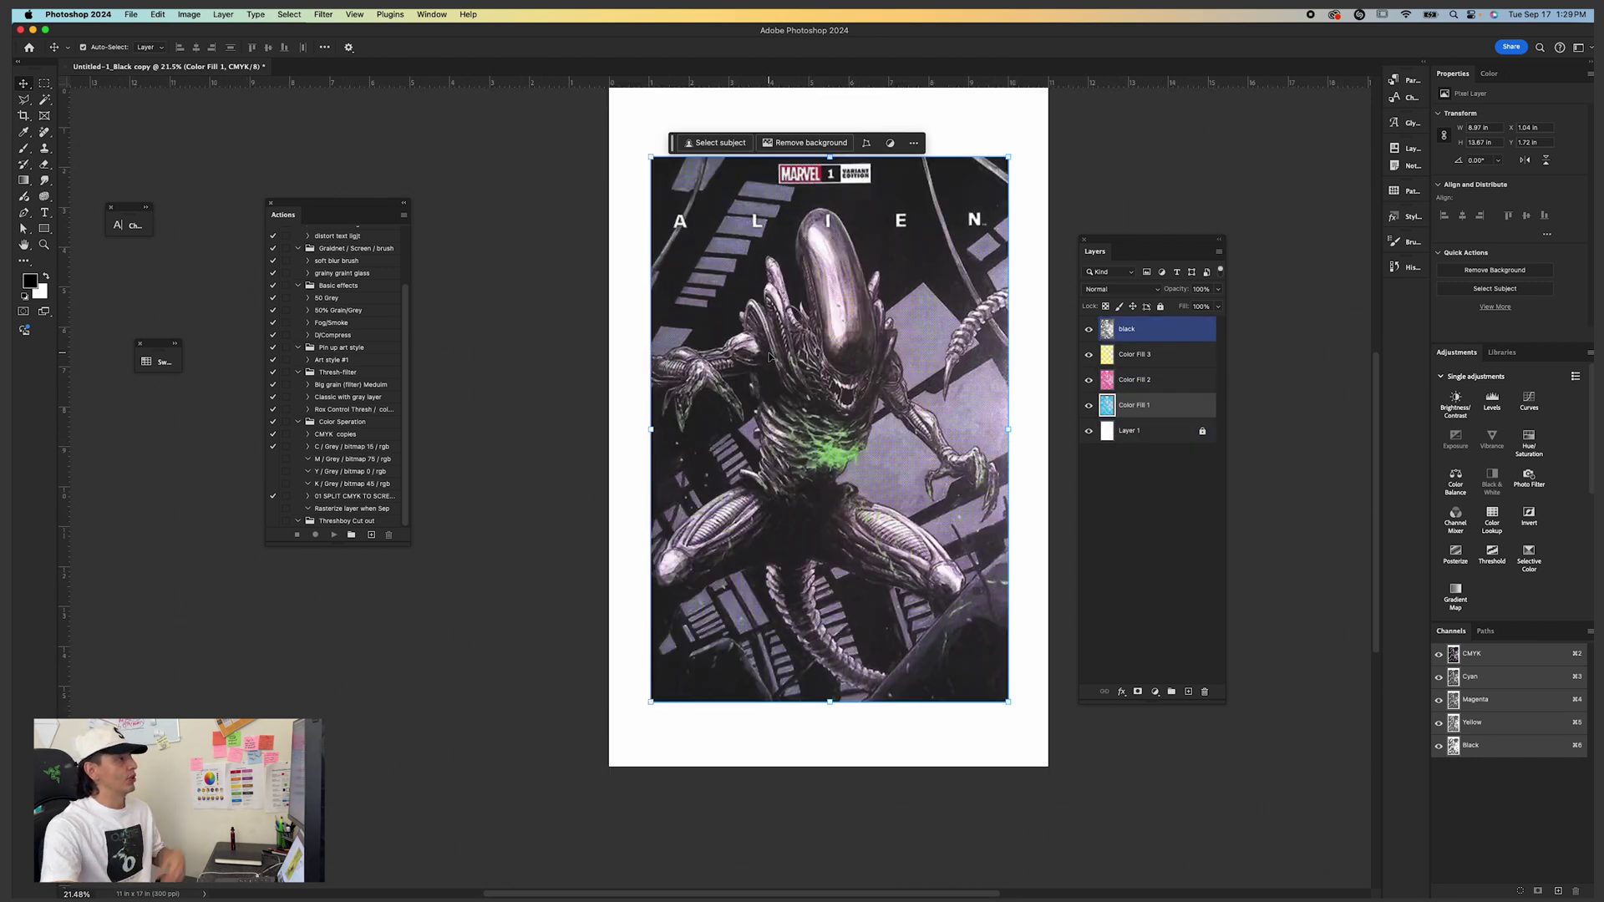
{"action": "scroll", "coordinate": [769, 357], "scroll_direction": "up", "scroll_amount": 10}
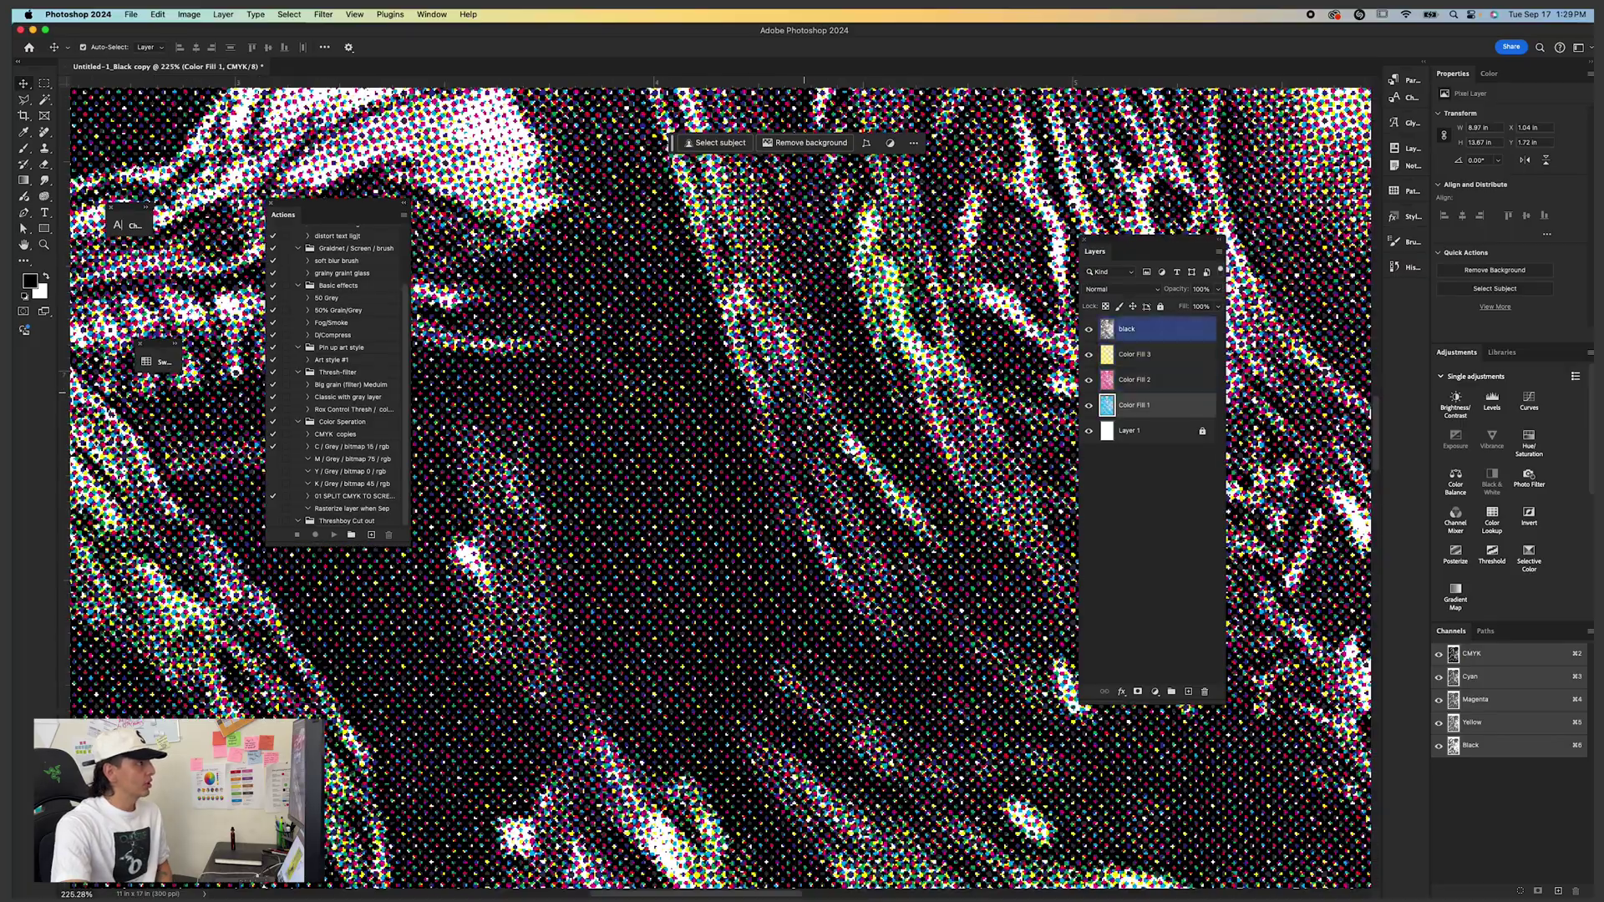
{"action": "scroll", "coordinate": [805, 394], "scroll_direction": "down", "scroll_amount": 10}
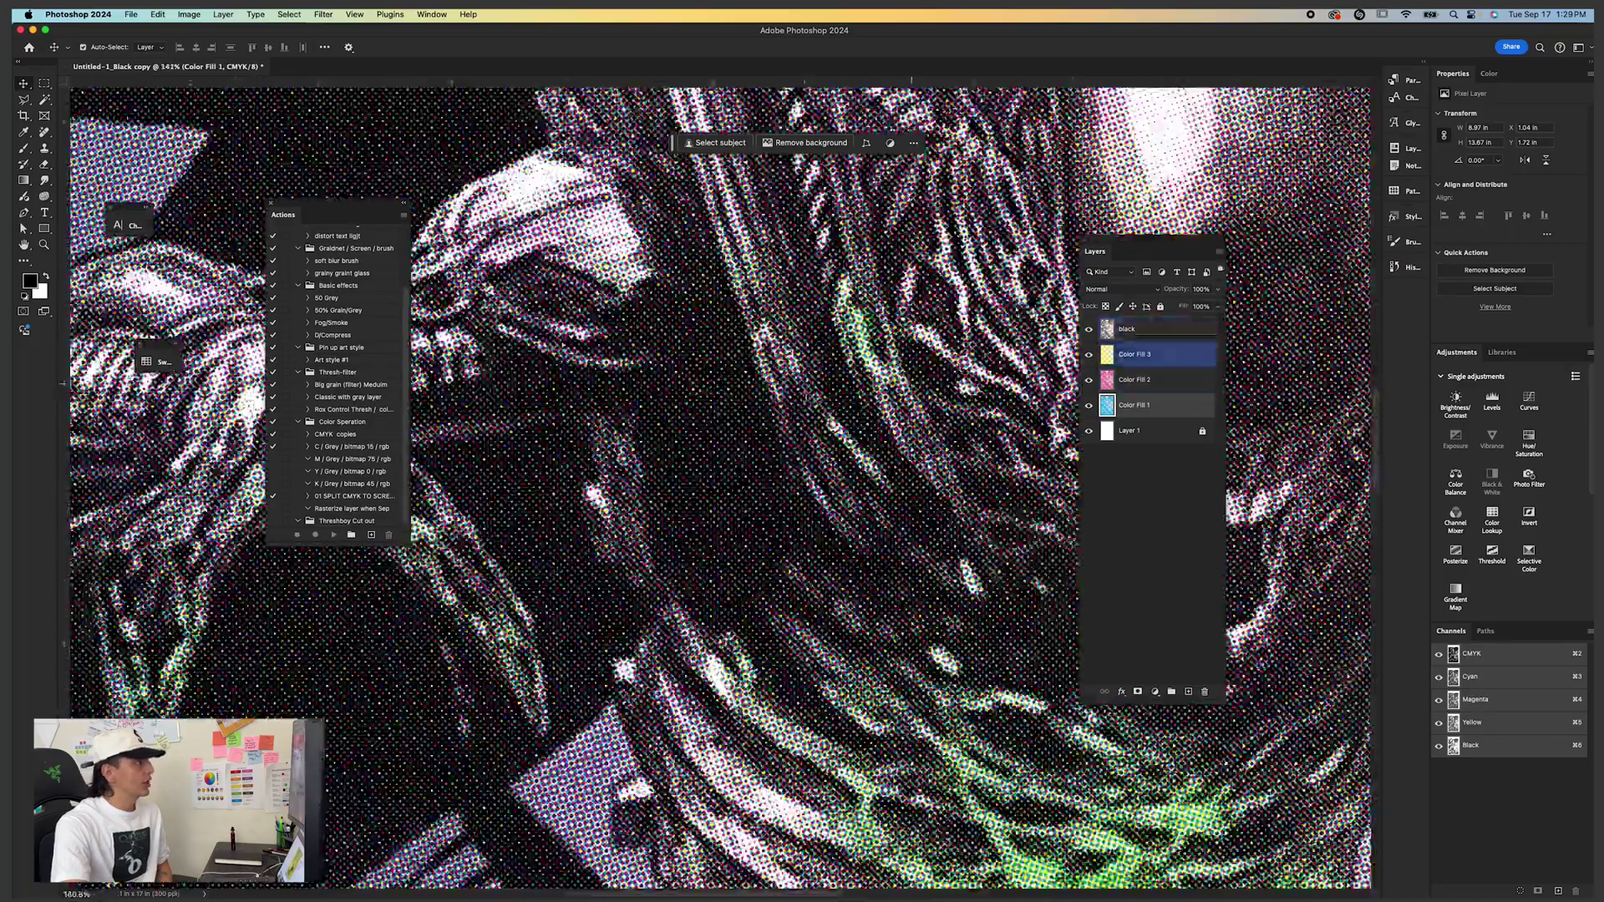
{"action": "left_click", "coordinate": [914, 389]}
{"action": "scroll", "coordinate": [914, 388], "scroll_direction": "down", "scroll_amount": 6}
Set the blending mode of the black halftone layer to Multiply.
{"action": "left_click", "coordinate": [849, 449]}
{"action": "scroll", "coordinate": [850, 449], "scroll_direction": "up", "scroll_amount": 6}
{"action": "scroll", "coordinate": [850, 449], "scroll_direction": "down", "scroll_amount": 6}
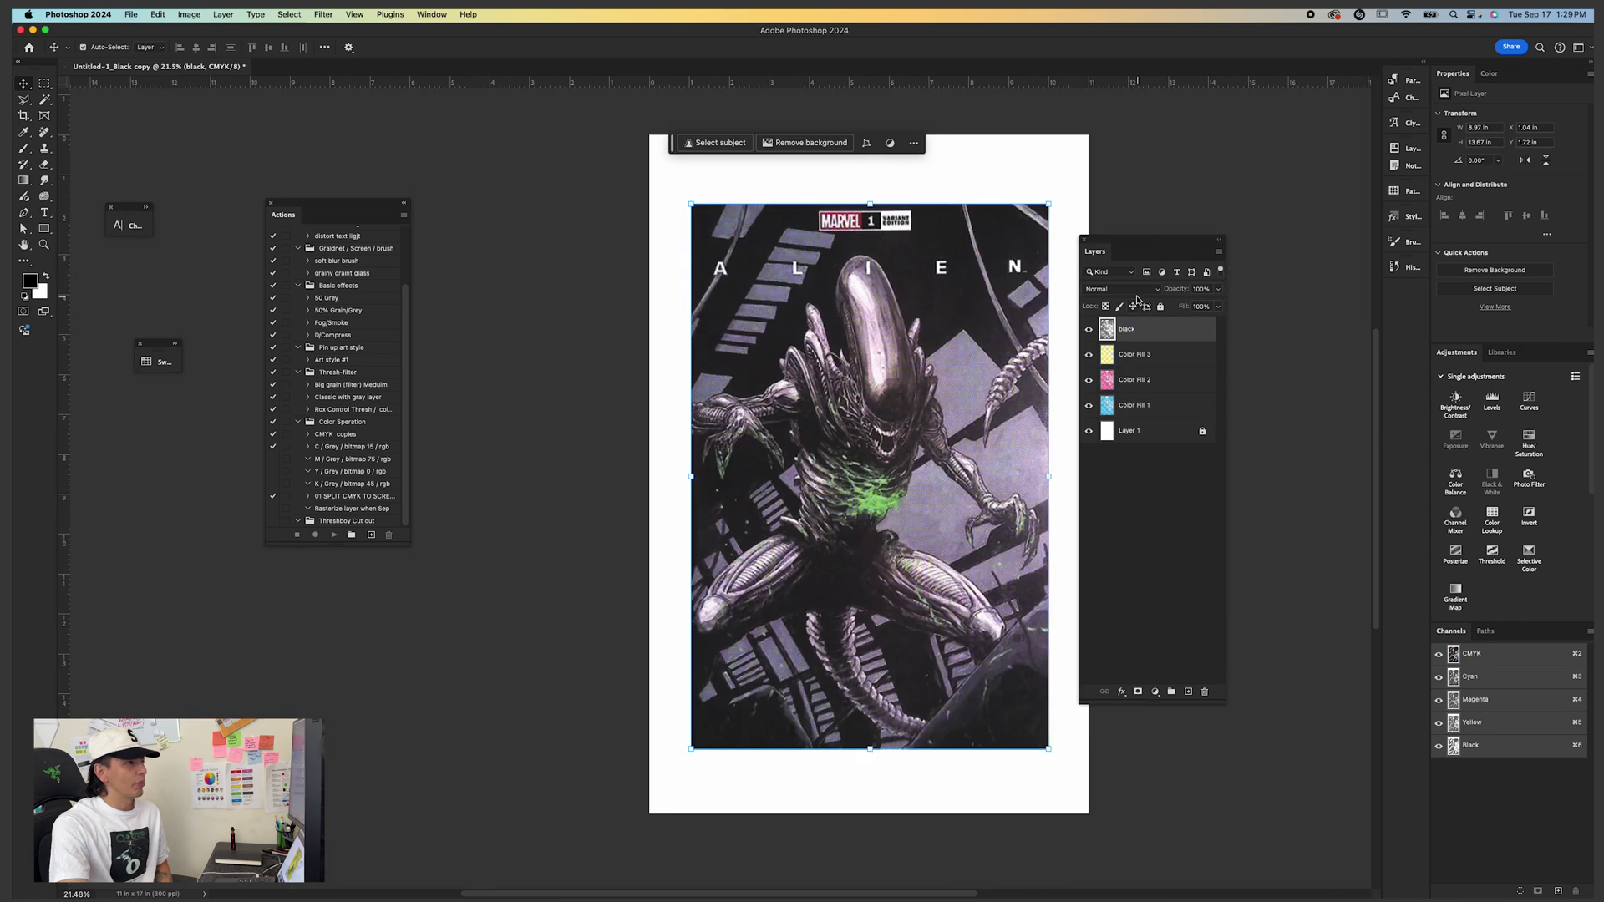
{"action": "left_click", "coordinate": [1132, 290]}
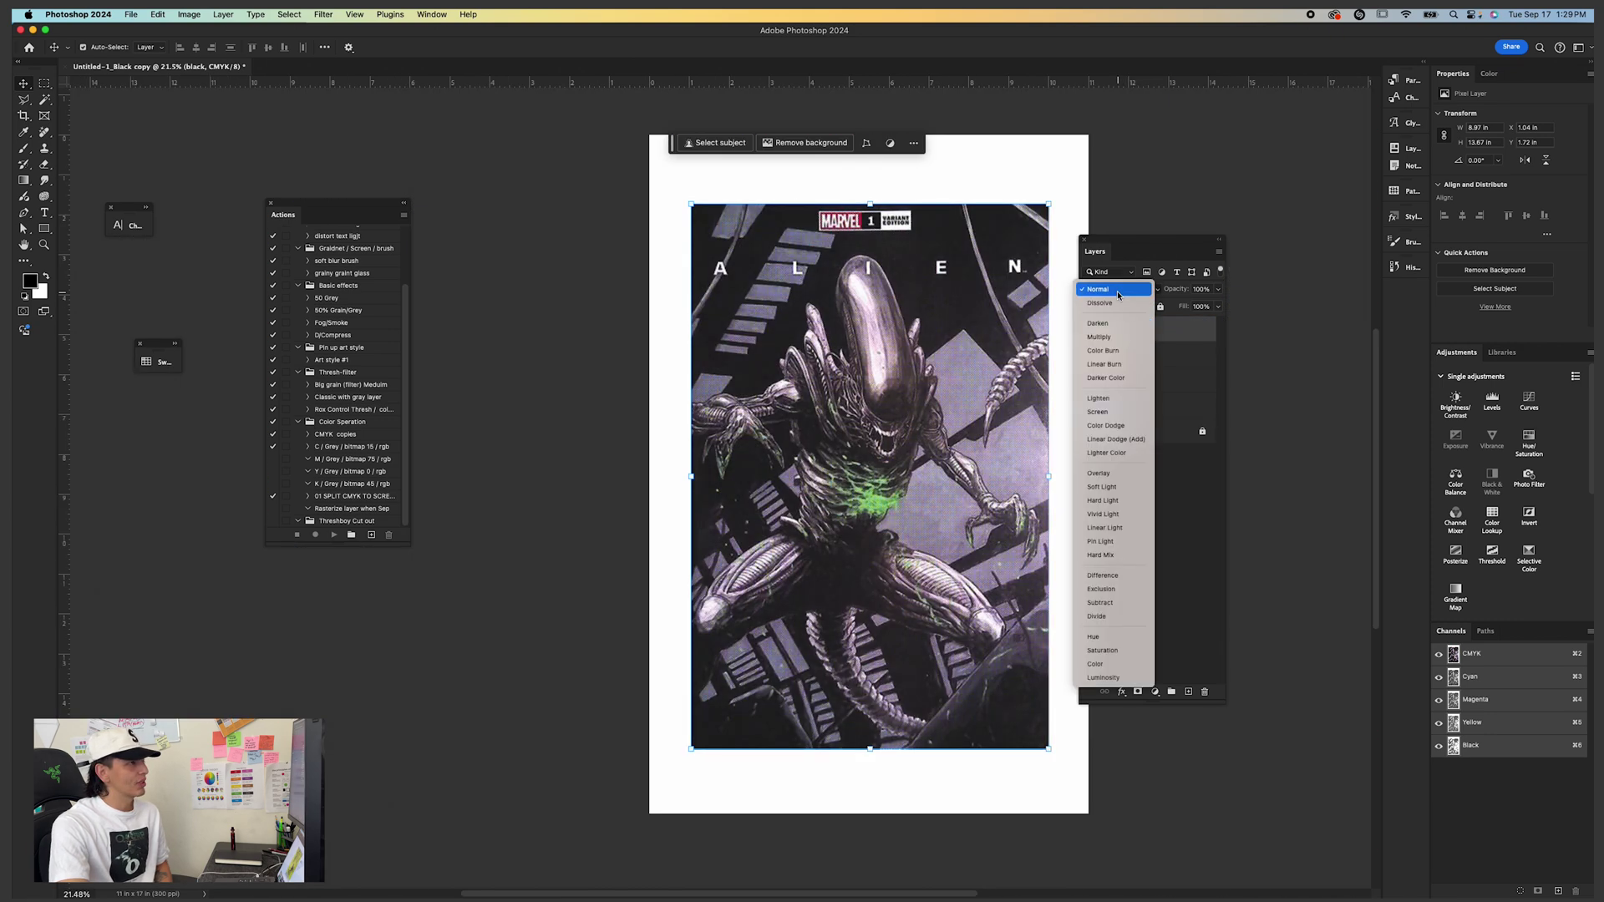
{"action": "left_click", "coordinate": [1113, 339]}
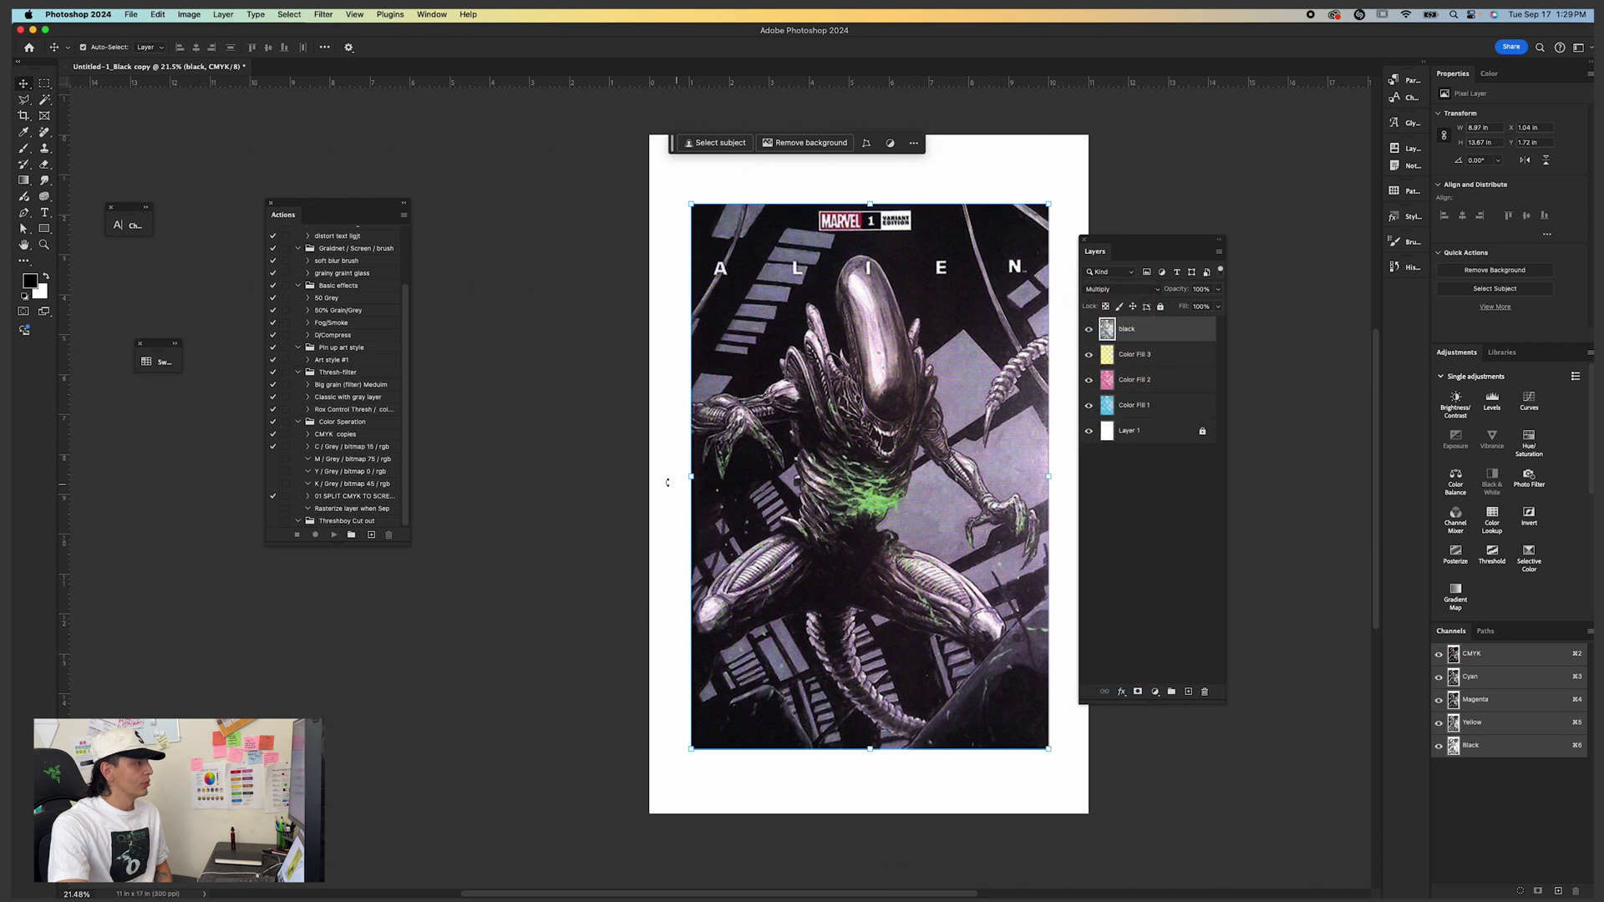
Add a black Color Overlay with Normal blending and 100% opacity to the cyan halftone layer.
{"action": "left_click", "coordinate": [585, 484]}
{"action": "left_click", "coordinate": [766, 486]}
{"action": "scroll", "coordinate": [785, 485], "scroll_direction": "up", "scroll_amount": 4}
{"action": "scroll", "coordinate": [809, 482], "scroll_direction": "down", "scroll_amount": 4}
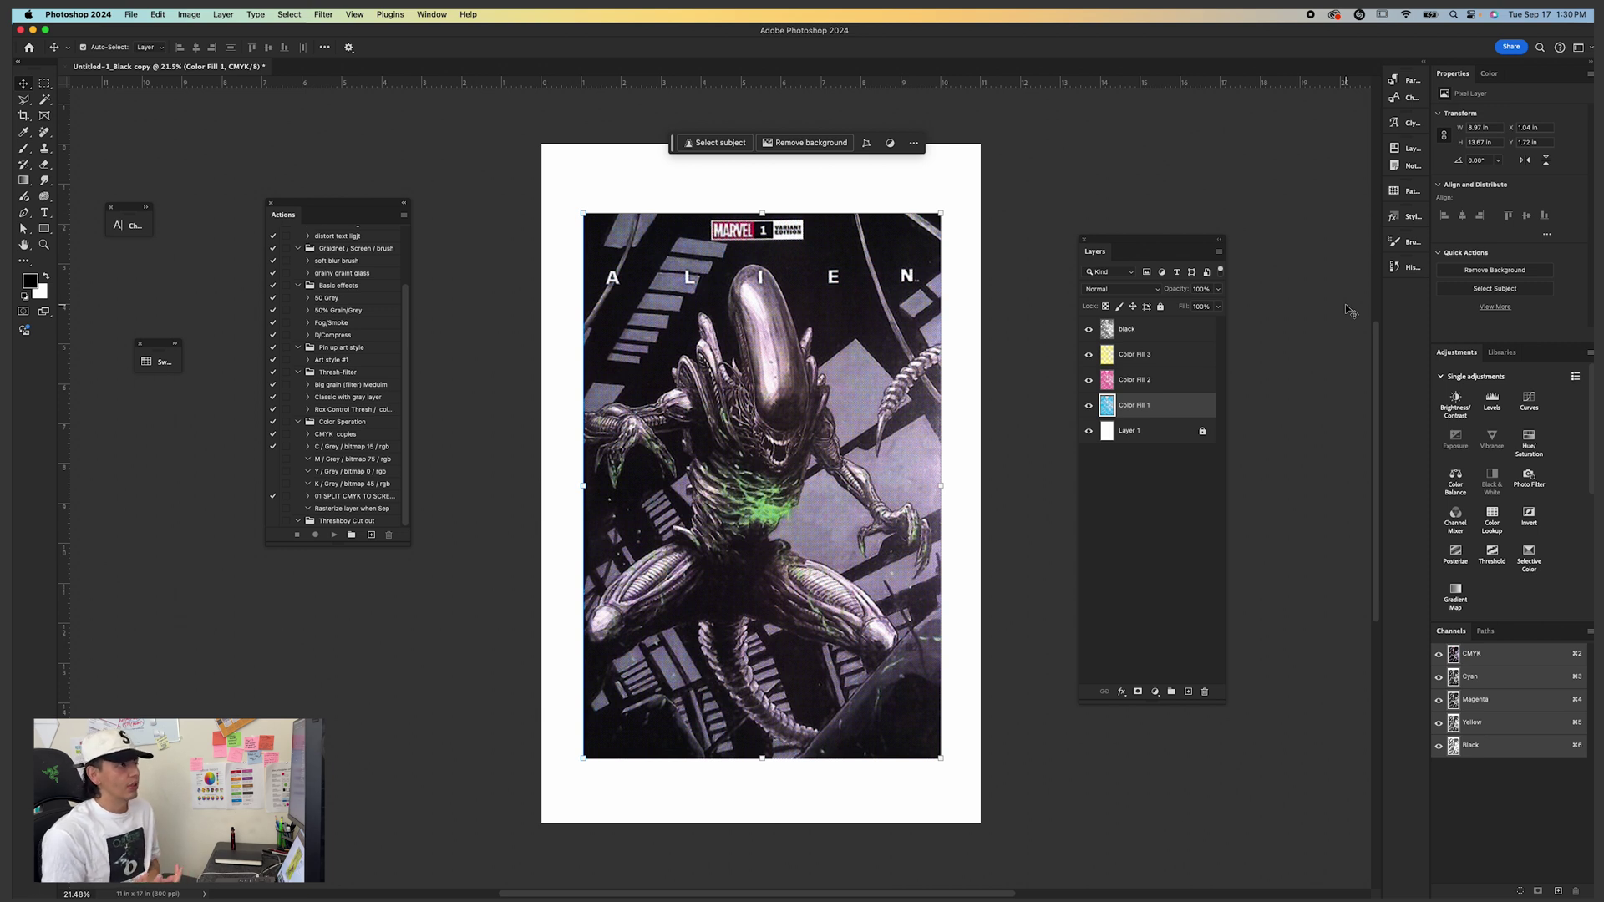
{"action": "double_click", "coordinate": [1188, 409]}
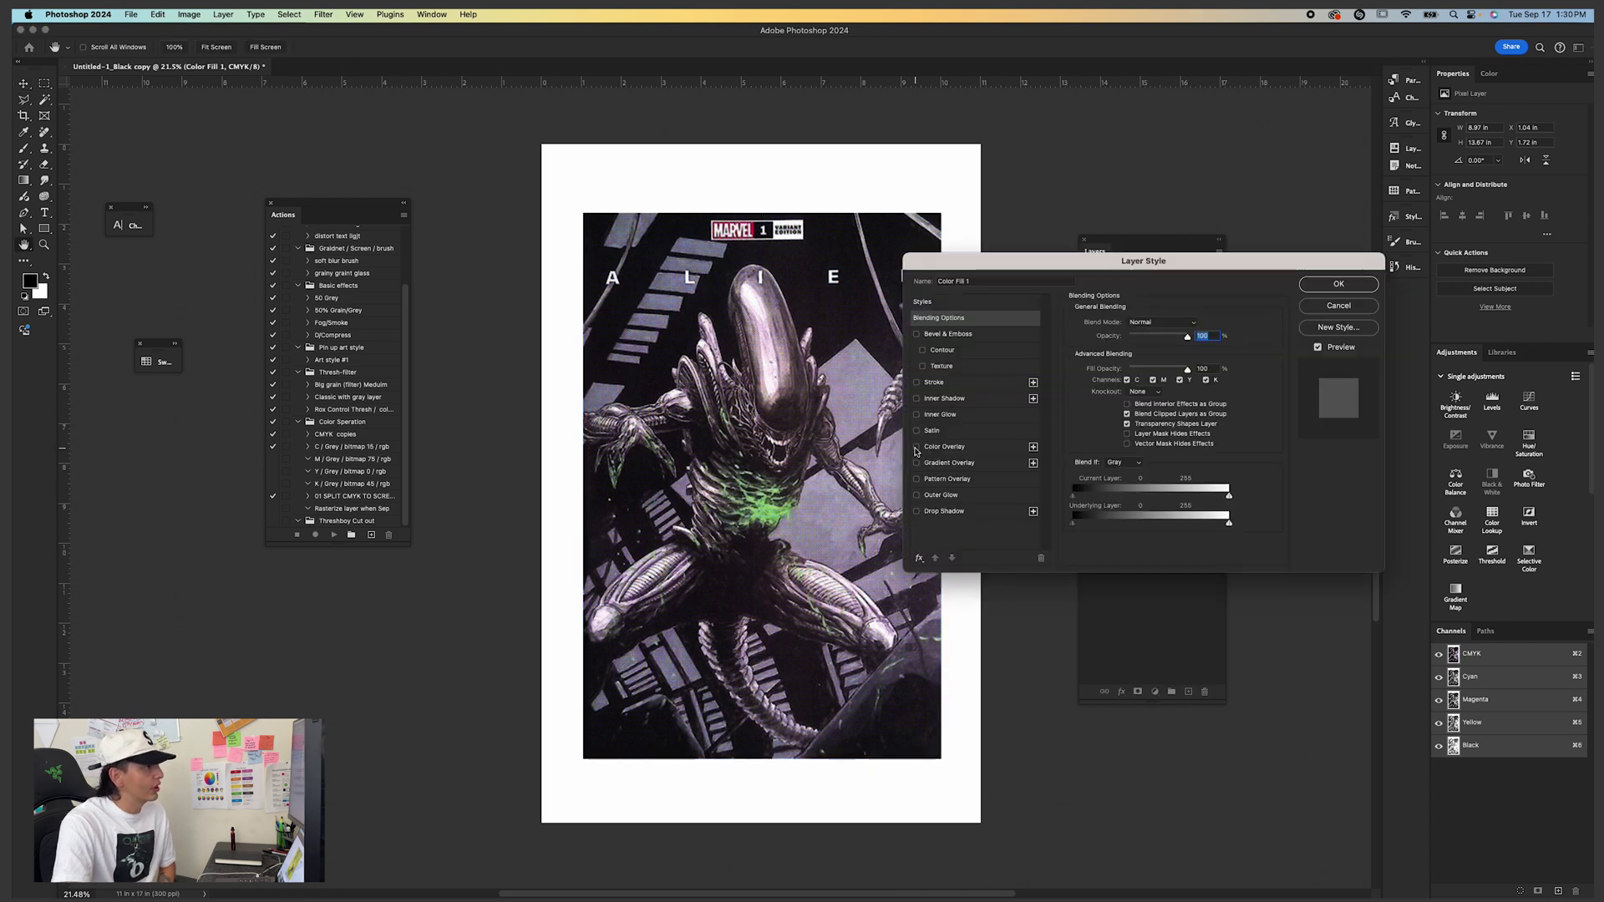
{"action": "left_click", "coordinate": [917, 447]}
{"action": "left_click", "coordinate": [961, 447]}
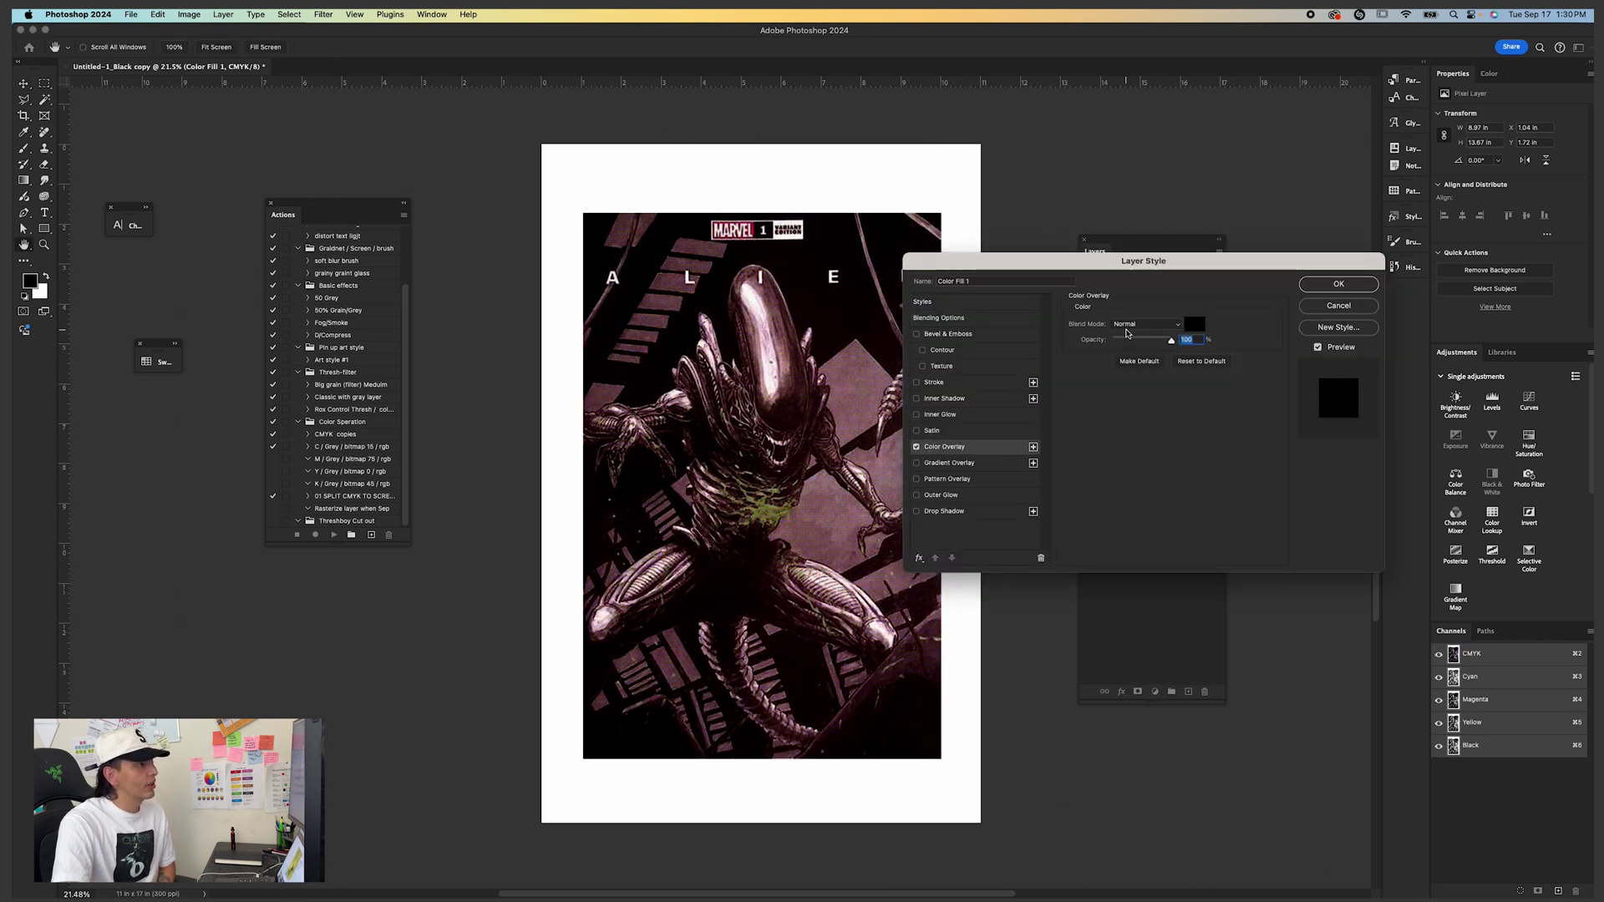
{"action": "left_click", "coordinate": [1126, 329]}
{"action": "left_click", "coordinate": [1154, 325]}
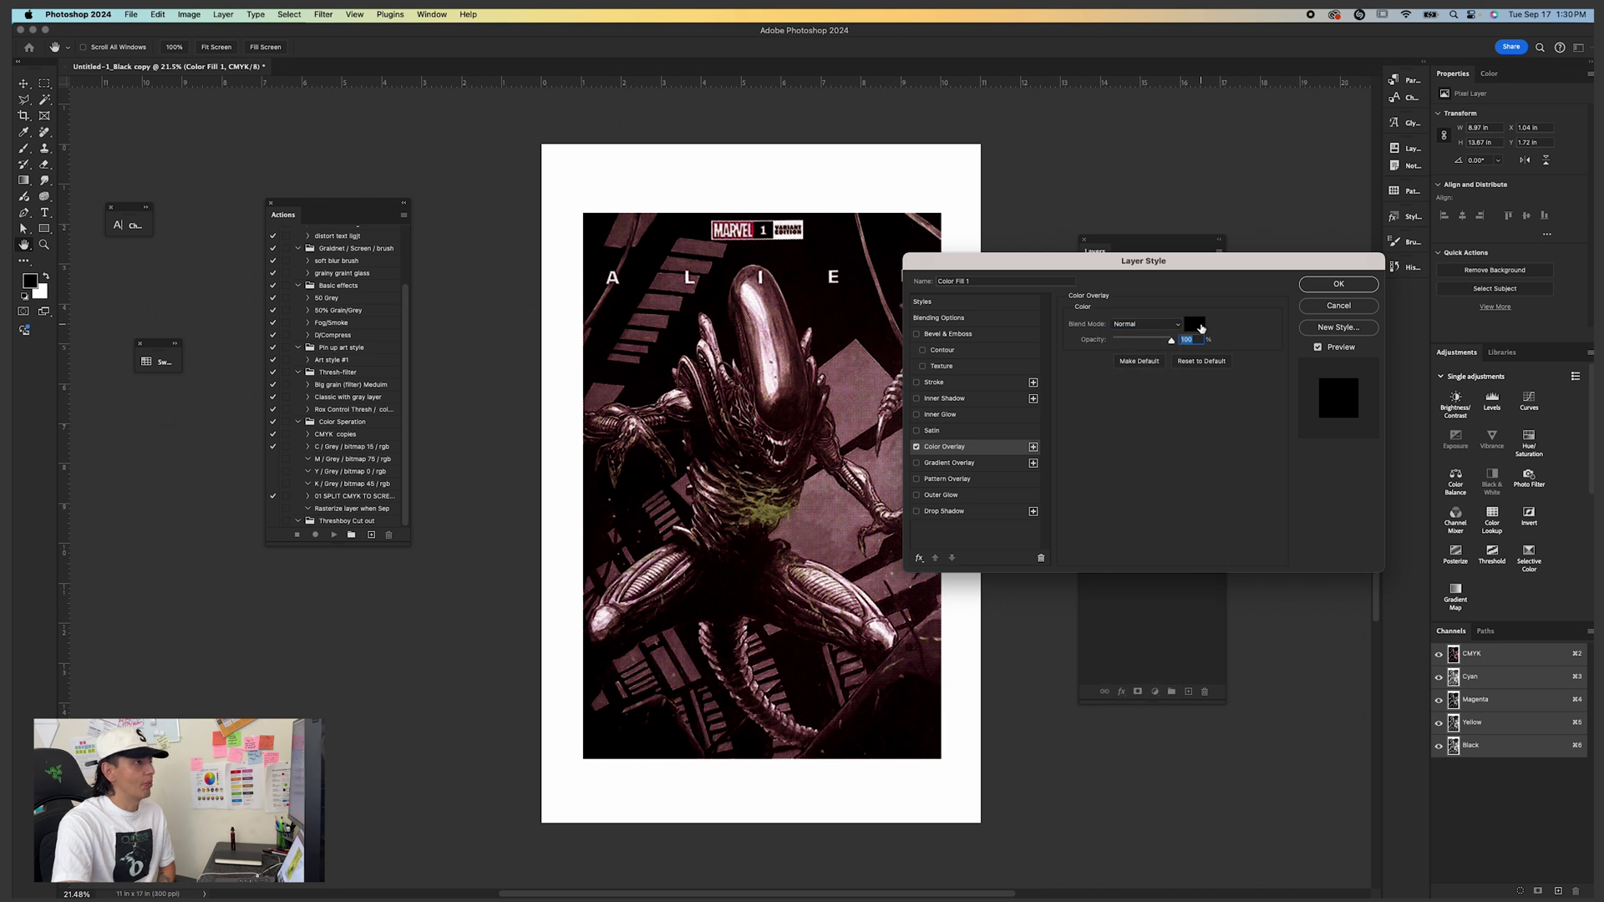
{"action": "left_click", "coordinate": [1310, 286]}
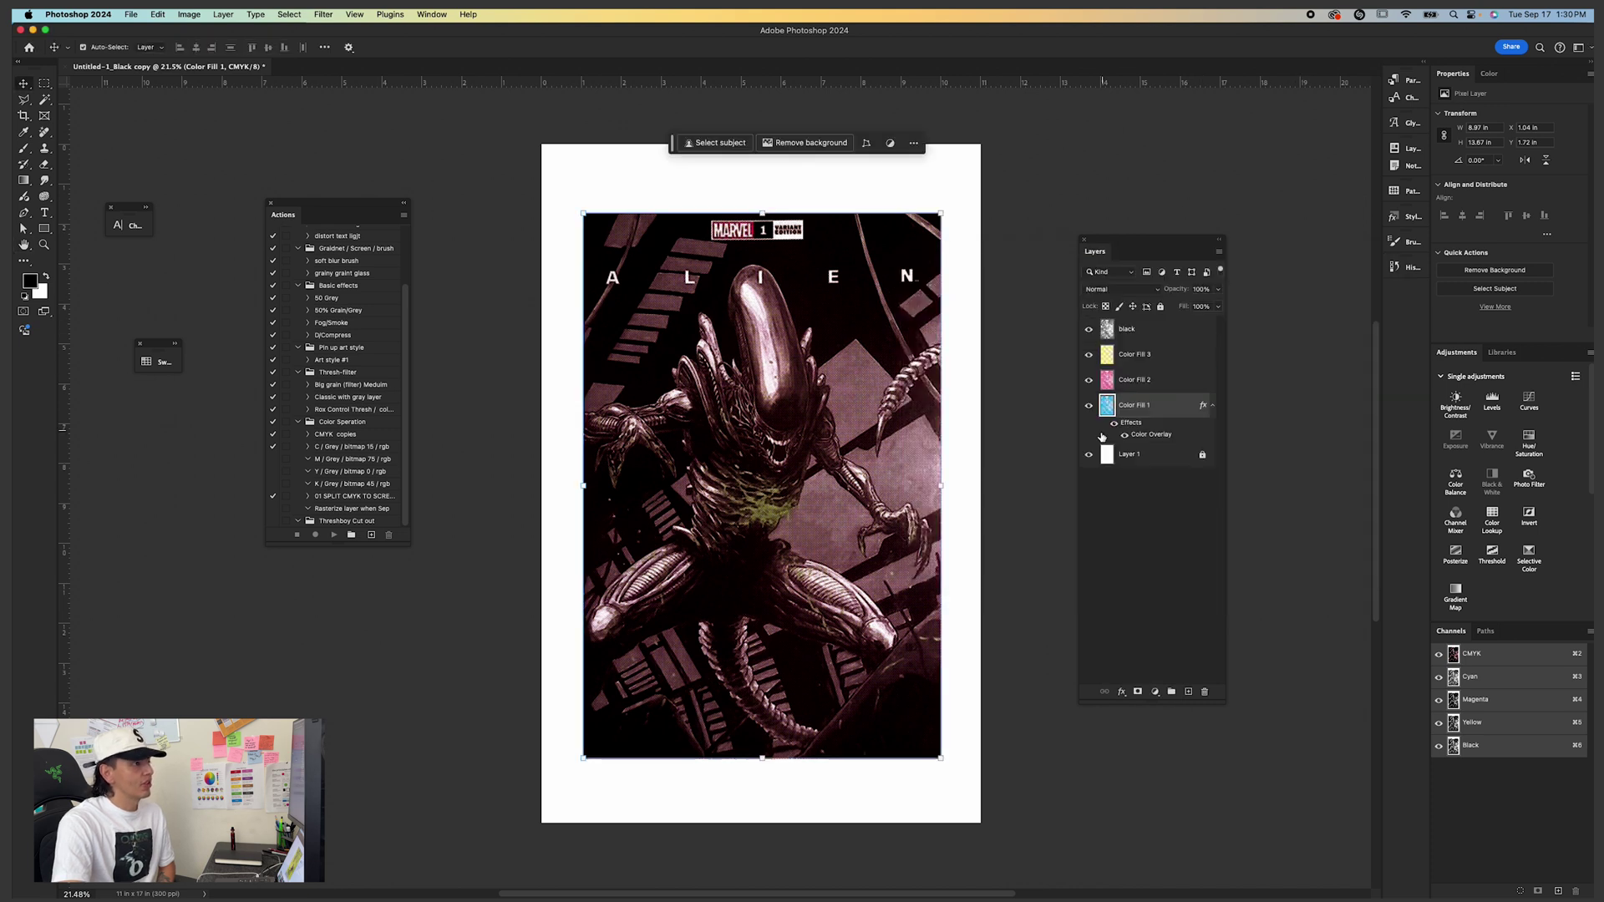
View the blackened cyan halftone on its own by temporarily hiding the magenta, yellow and black layers, and restore their visibility.
{"action": "left_click", "coordinate": [1088, 379]}
{"action": "left_click", "coordinate": [1089, 354]}
{"action": "left_click", "coordinate": [1089, 329]}
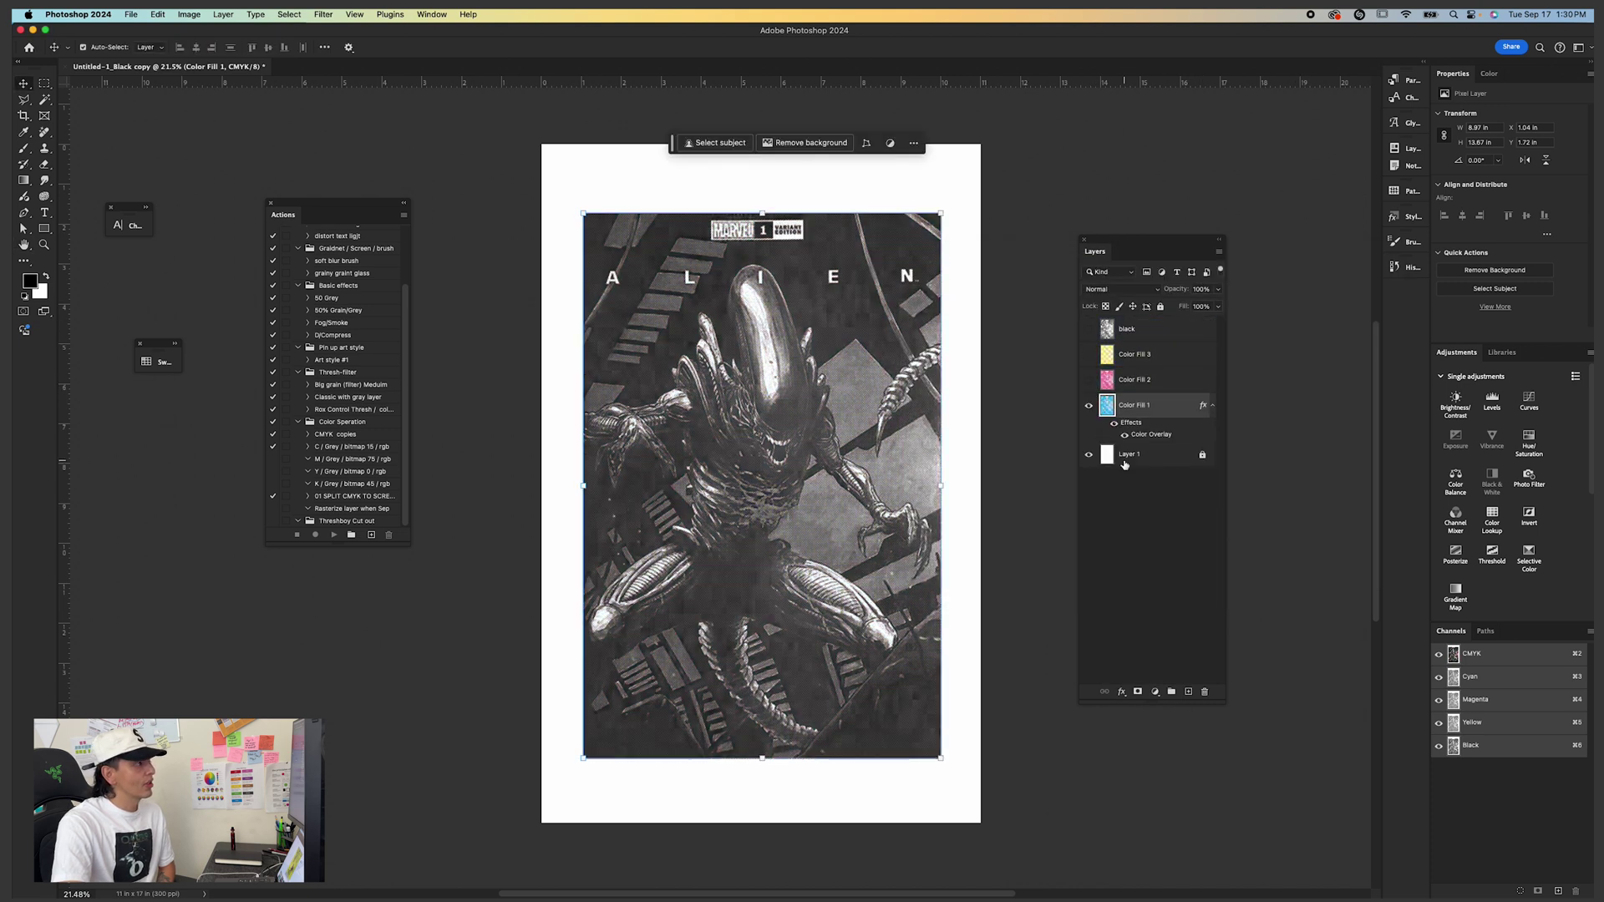
{"action": "left_click", "coordinate": [1125, 458]}
{"action": "left_click", "coordinate": [1093, 393]}
{"action": "left_click", "coordinate": [1089, 379]}
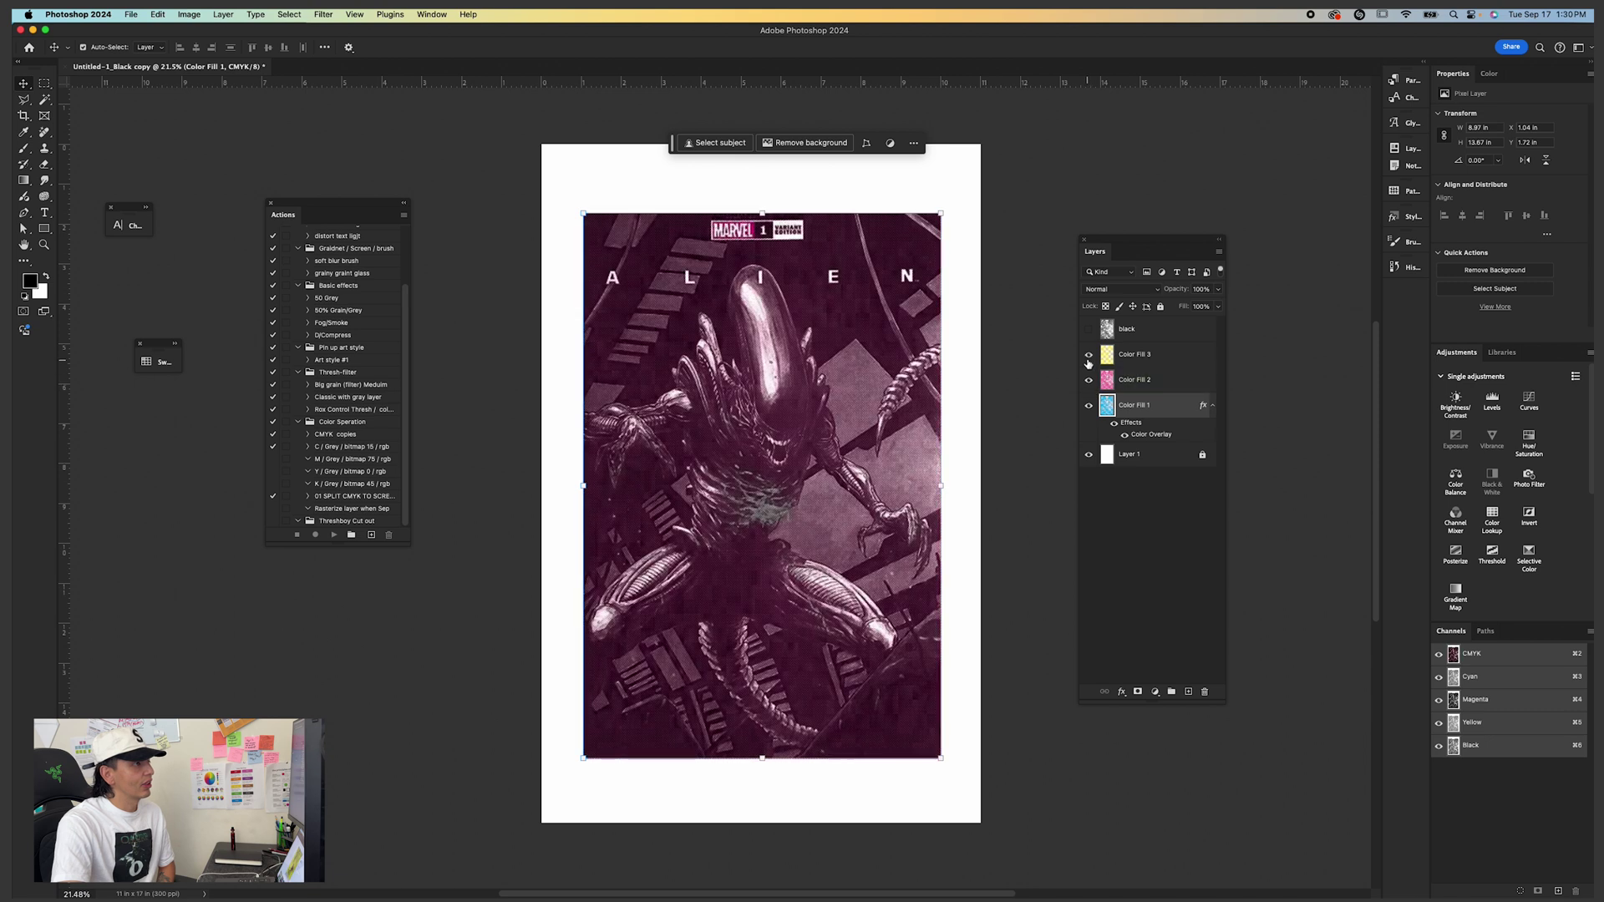
{"action": "left_click", "coordinate": [1088, 354]}
{"action": "left_click", "coordinate": [1089, 330]}
Apply a black Color Overlay to the magenta halftone layer and to the yellow halftone layer.
{"action": "left_click", "coordinate": [1178, 386]}
{"action": "double_click", "coordinate": [1177, 386]}
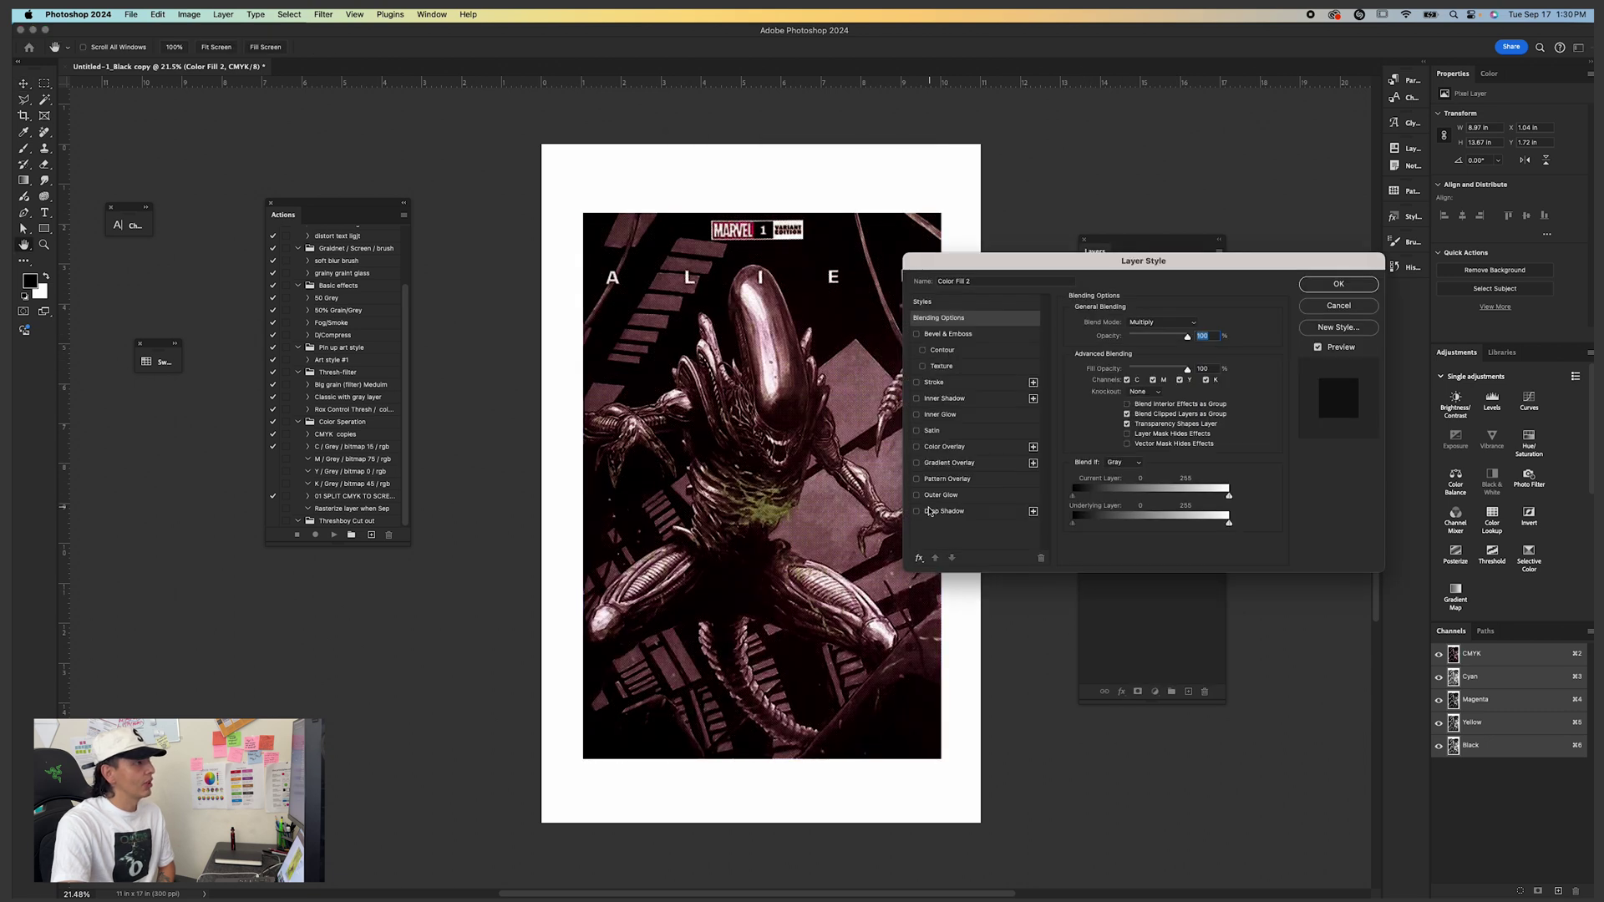
{"action": "left_click", "coordinate": [916, 448]}
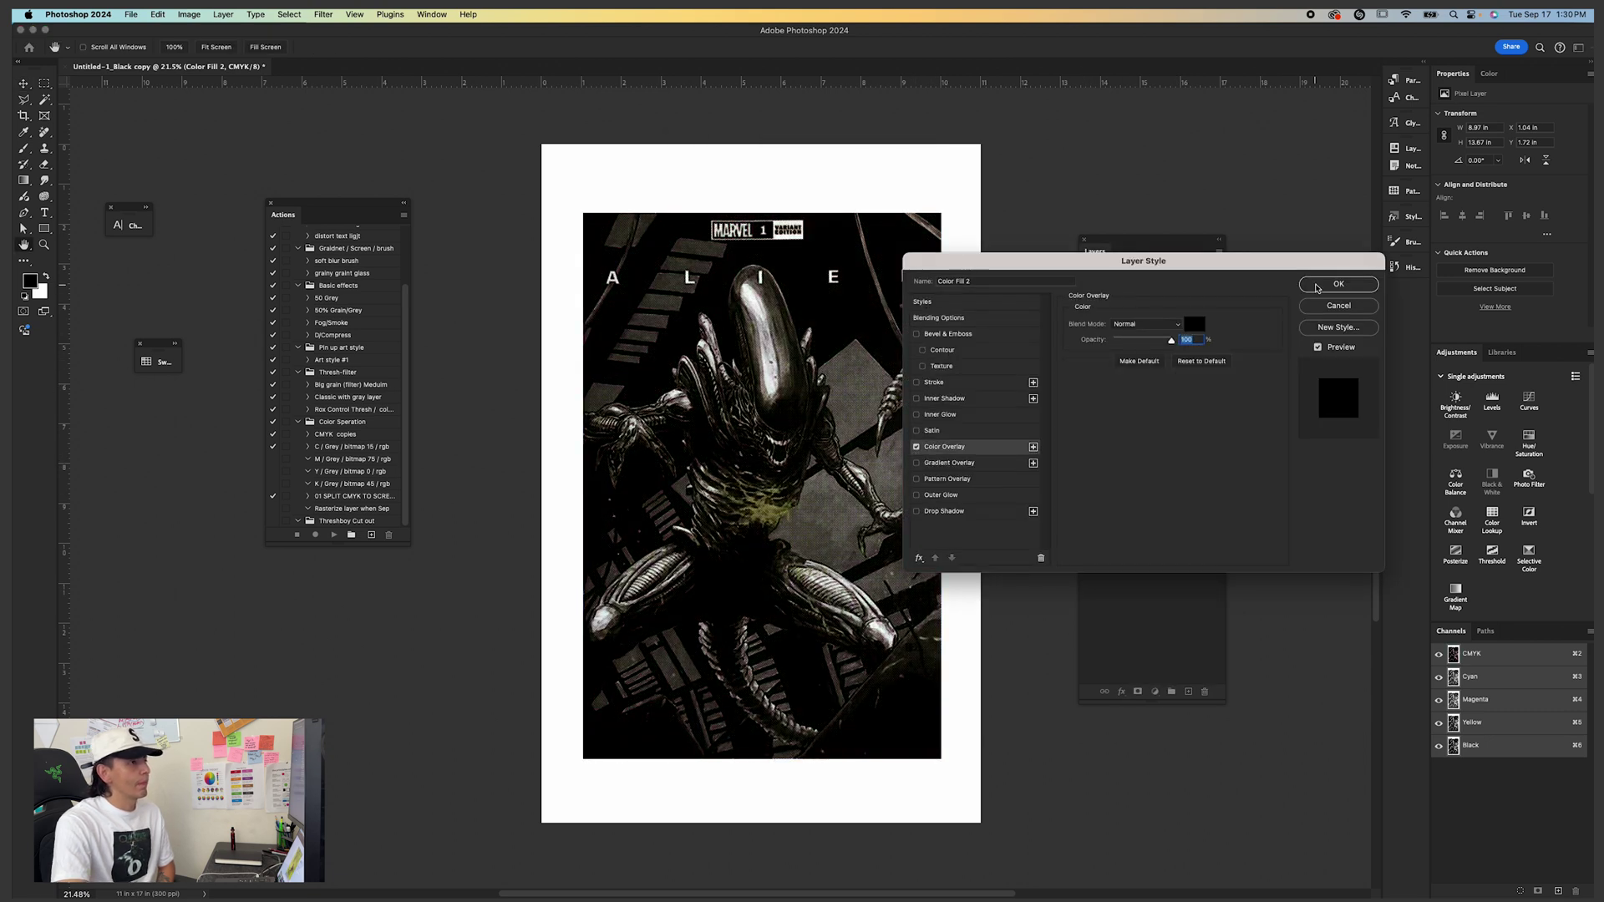
{"action": "left_click", "coordinate": [1318, 285]}
{"action": "left_click", "coordinate": [1097, 361]}
{"action": "double_click", "coordinate": [1173, 357]}
{"action": "left_click", "coordinate": [920, 448]}
{"action": "left_click", "coordinate": [1337, 285]}
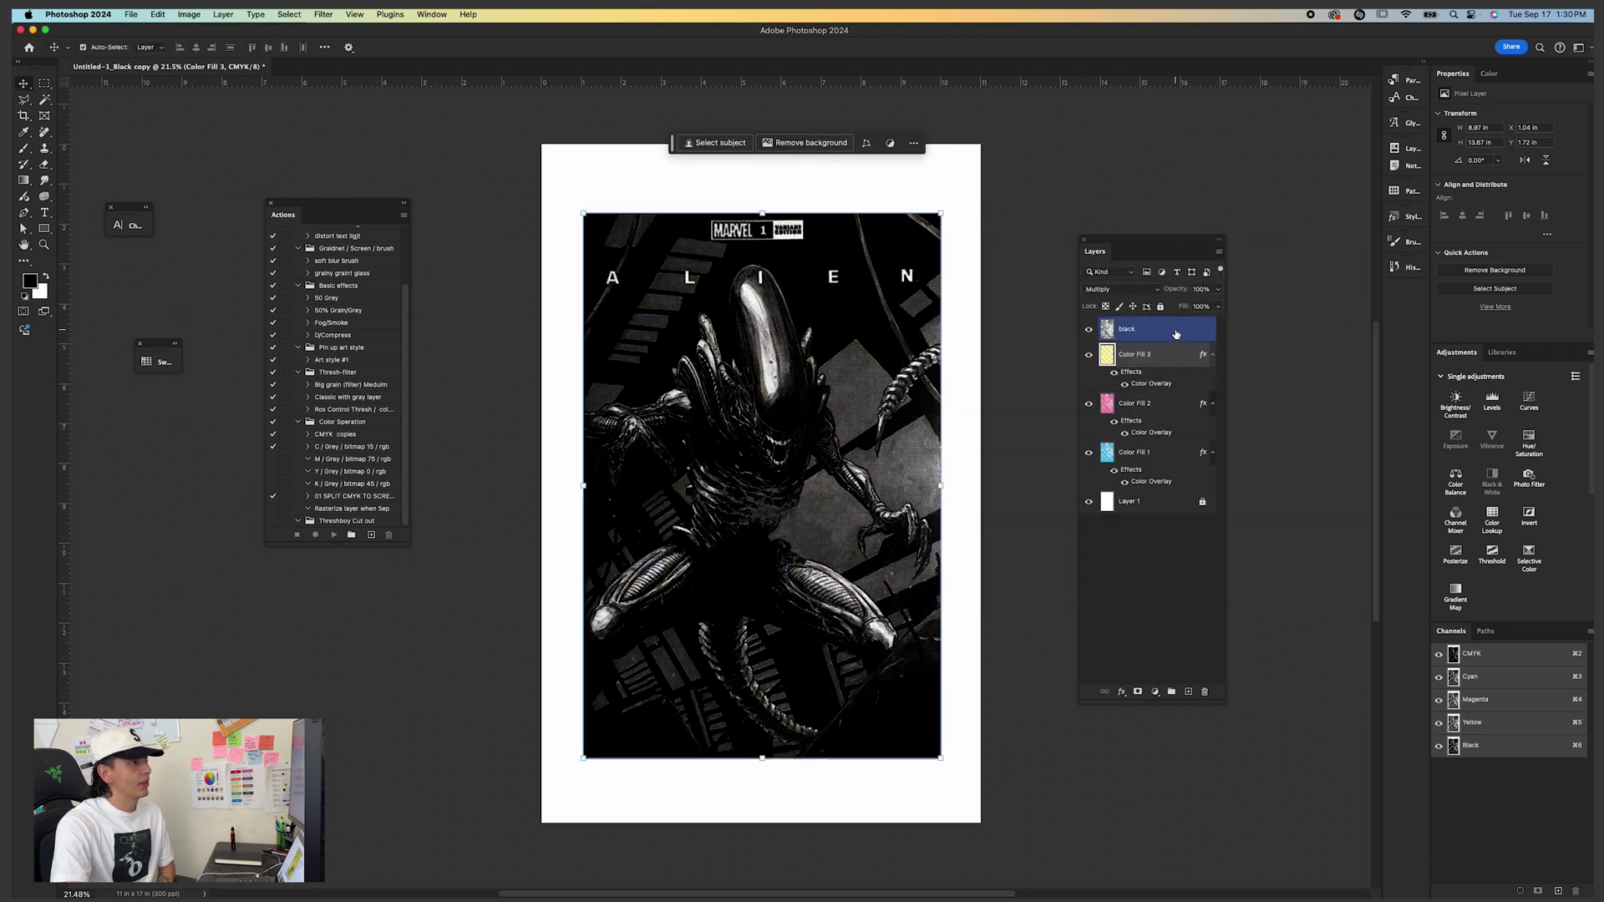
Isolate the cyan halftone, compare it with its Color Overlay on and off, and show all halftone layers again.
{"action": "left_click", "coordinate": [1152, 358]}
{"action": "left_click", "coordinate": [1089, 338]}
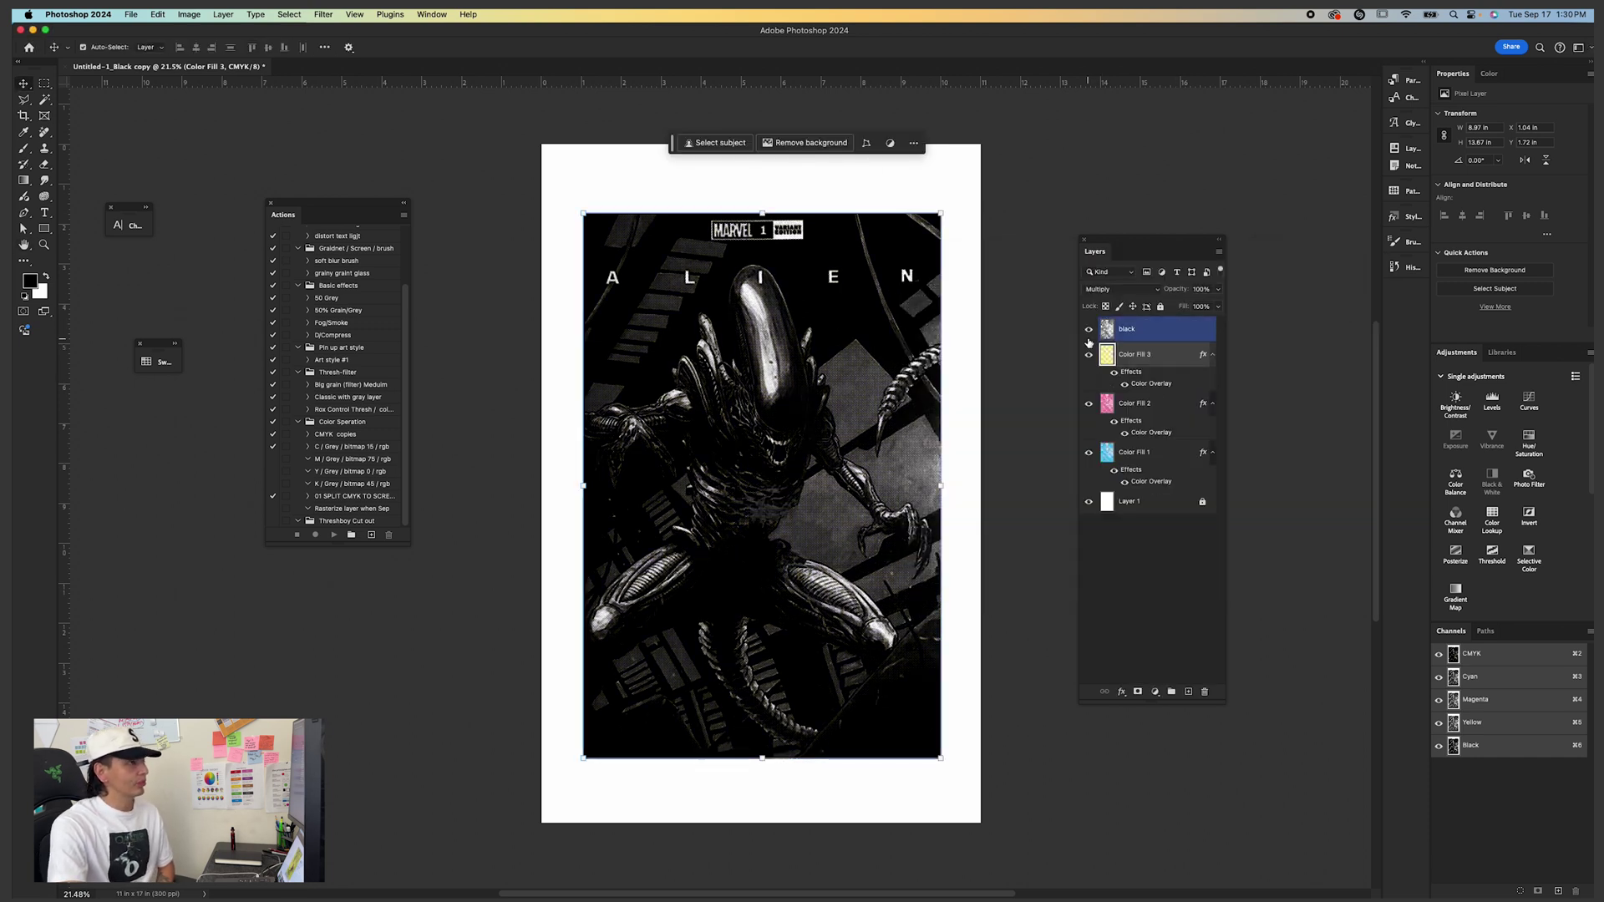
{"action": "left_click", "coordinate": [1089, 354]}
{"action": "left_click", "coordinate": [1089, 404]}
{"action": "left_click", "coordinate": [1091, 479]}
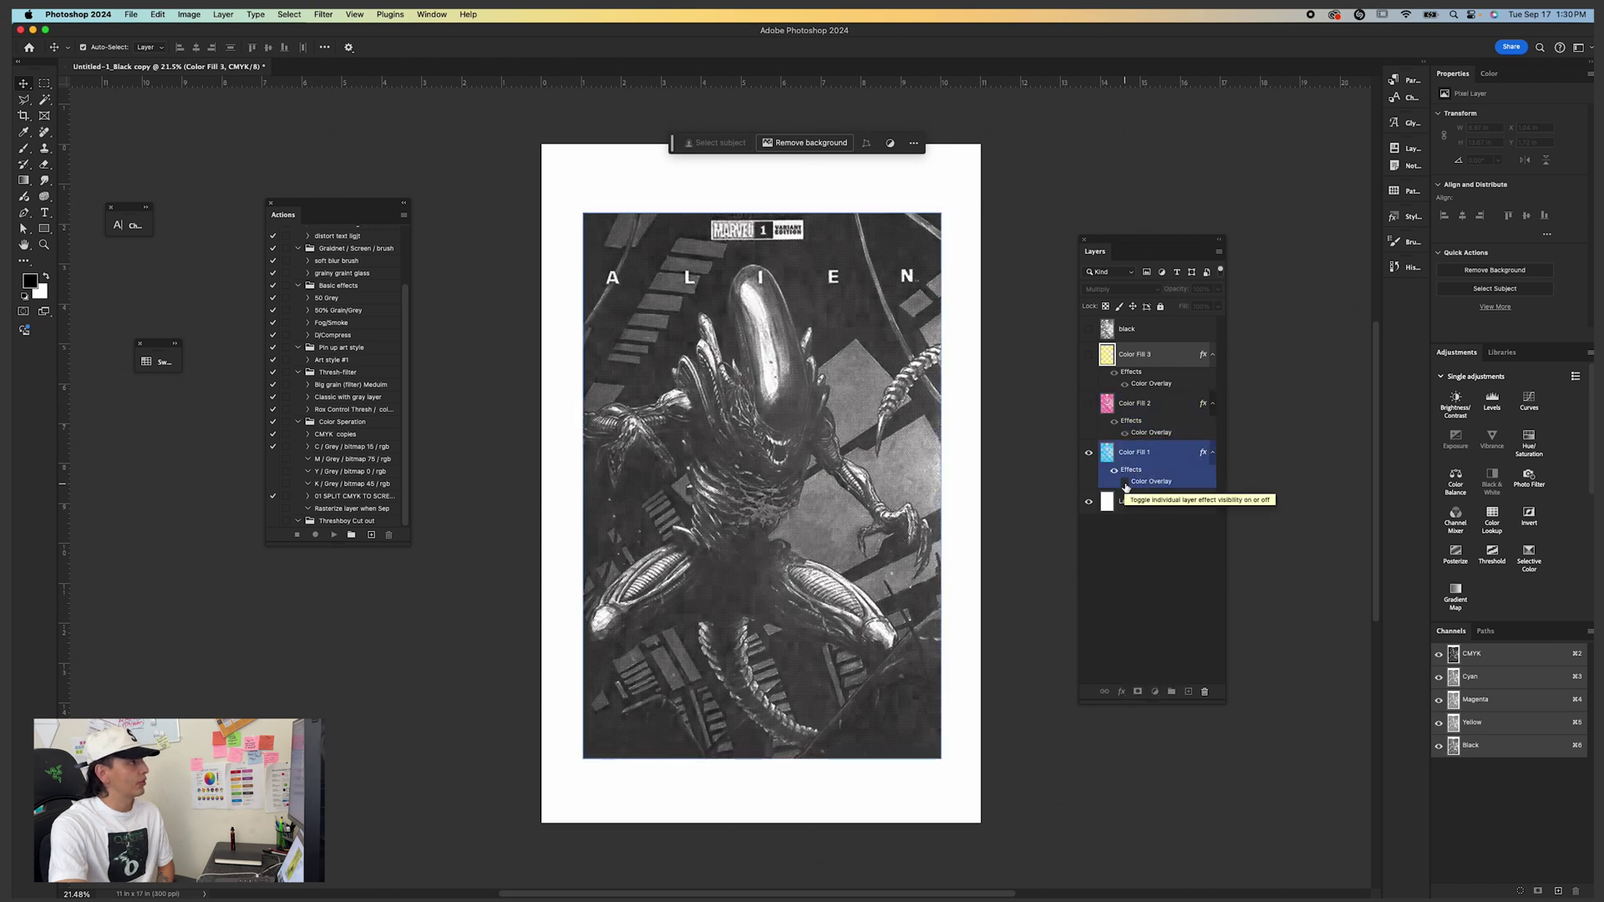
{"action": "left_click", "coordinate": [1125, 482]}
{"action": "left_click", "coordinate": [1124, 482]}
{"action": "left_click", "coordinate": [1125, 482]}
{"action": "left_click", "coordinate": [1125, 482]}
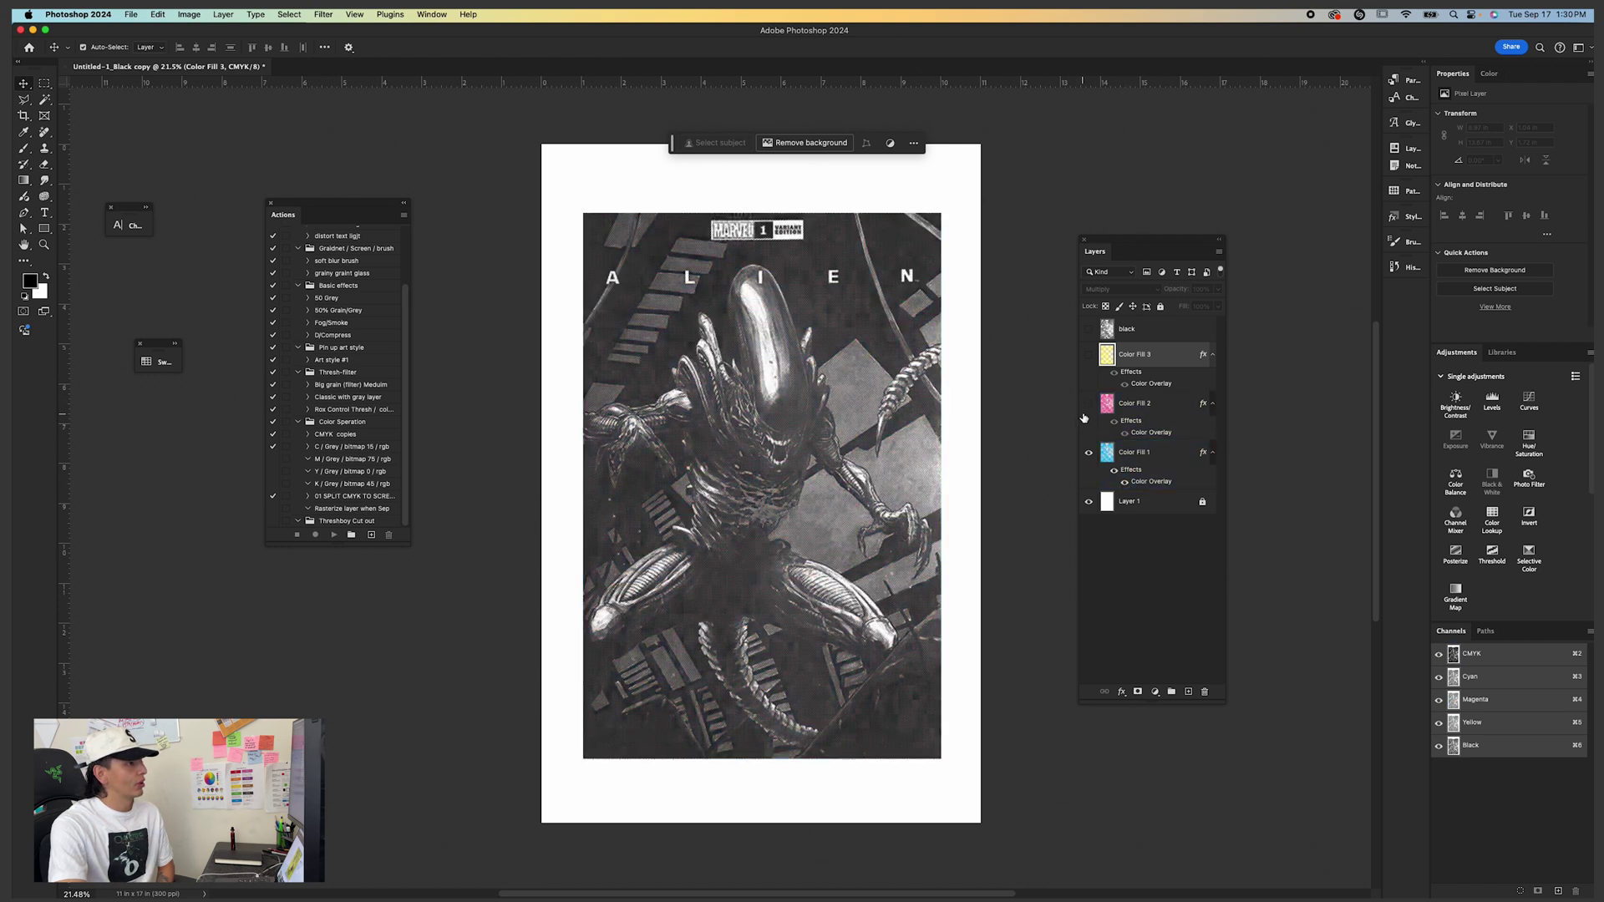
{"action": "left_click", "coordinate": [1089, 404]}
{"action": "left_click", "coordinate": [1089, 354]}
{"action": "left_click", "coordinate": [1089, 329]}
Turn off the Color Overlay effects on the yellow, magenta and cyan halftone layers.
{"action": "left_click", "coordinate": [1086, 422]}
{"action": "left_click", "coordinate": [1124, 385]}
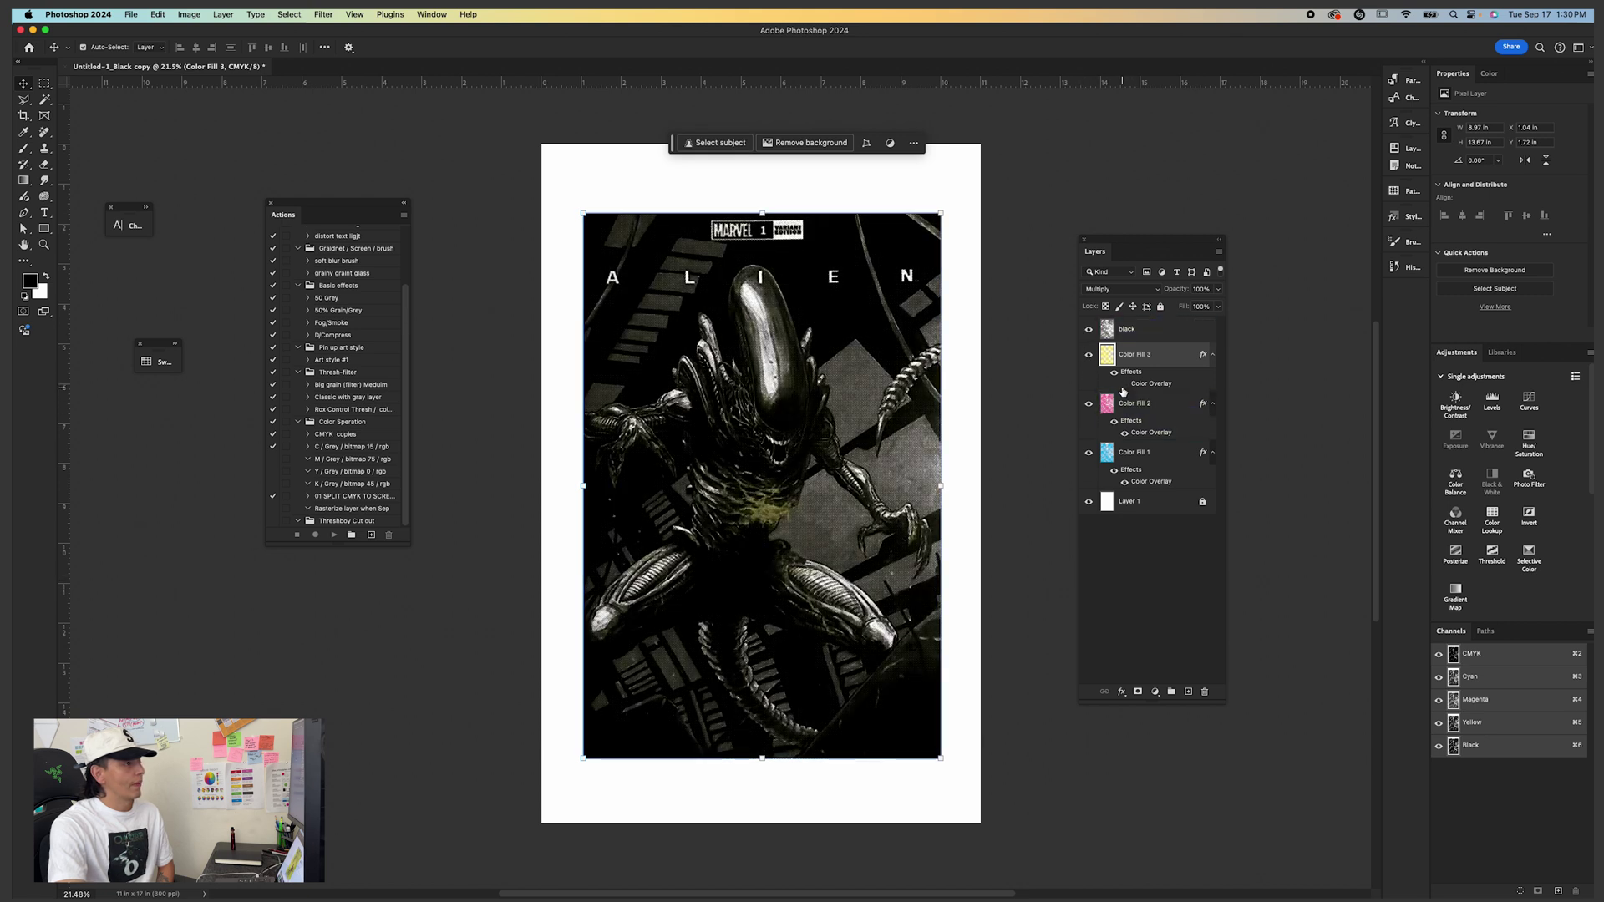
{"action": "left_click", "coordinate": [1124, 433]}
{"action": "left_click", "coordinate": [1125, 482]}
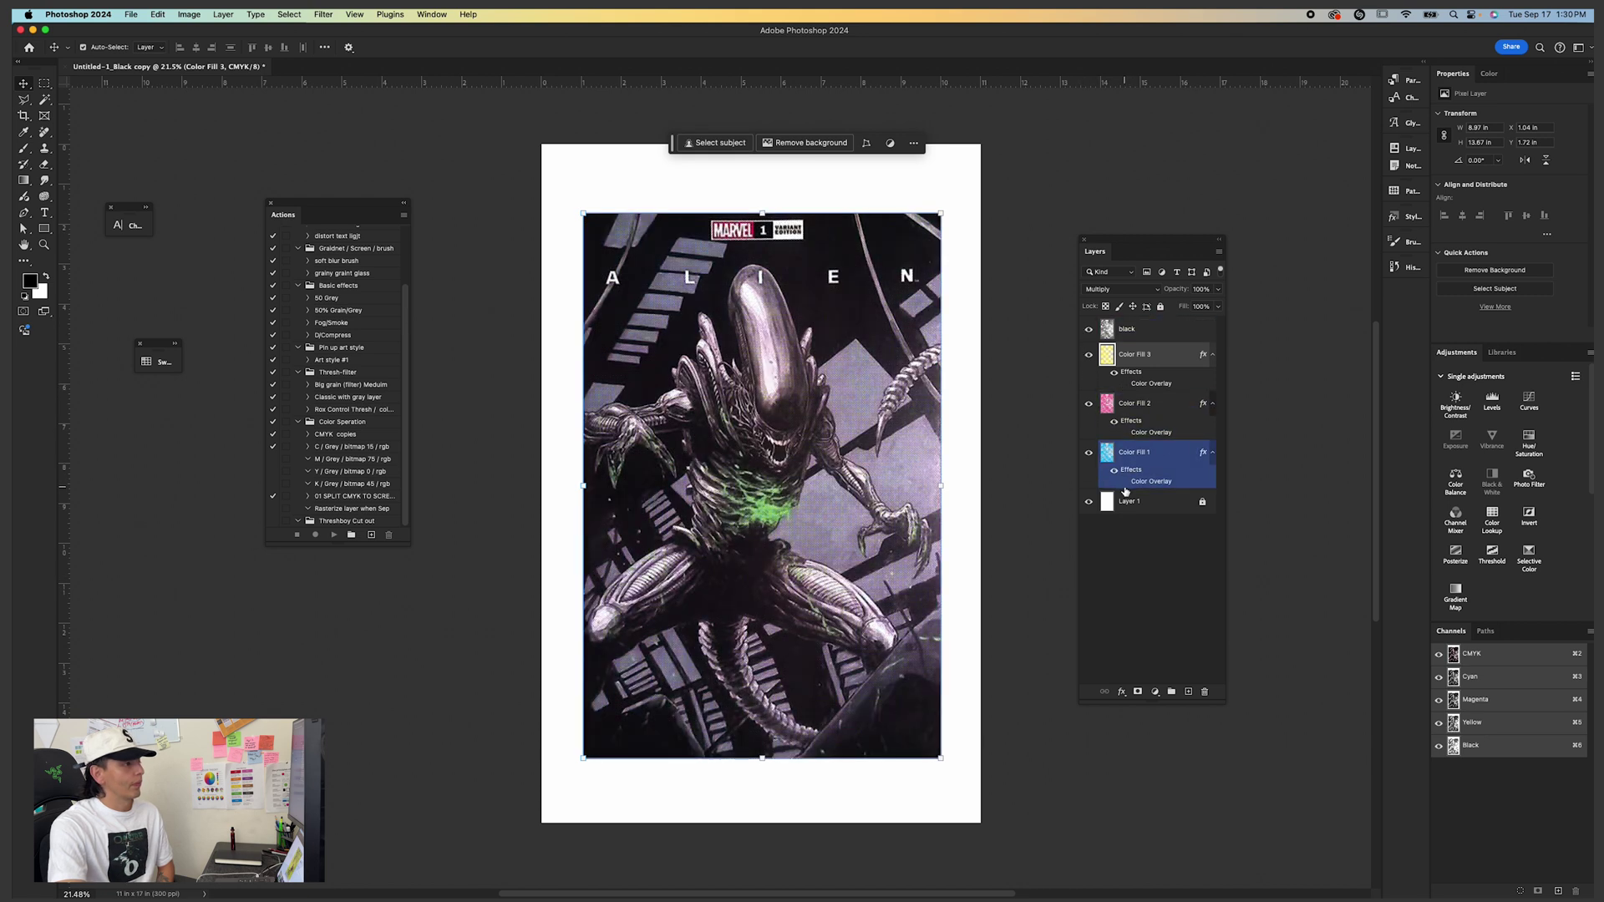
{"action": "left_click", "coordinate": [1101, 417]}
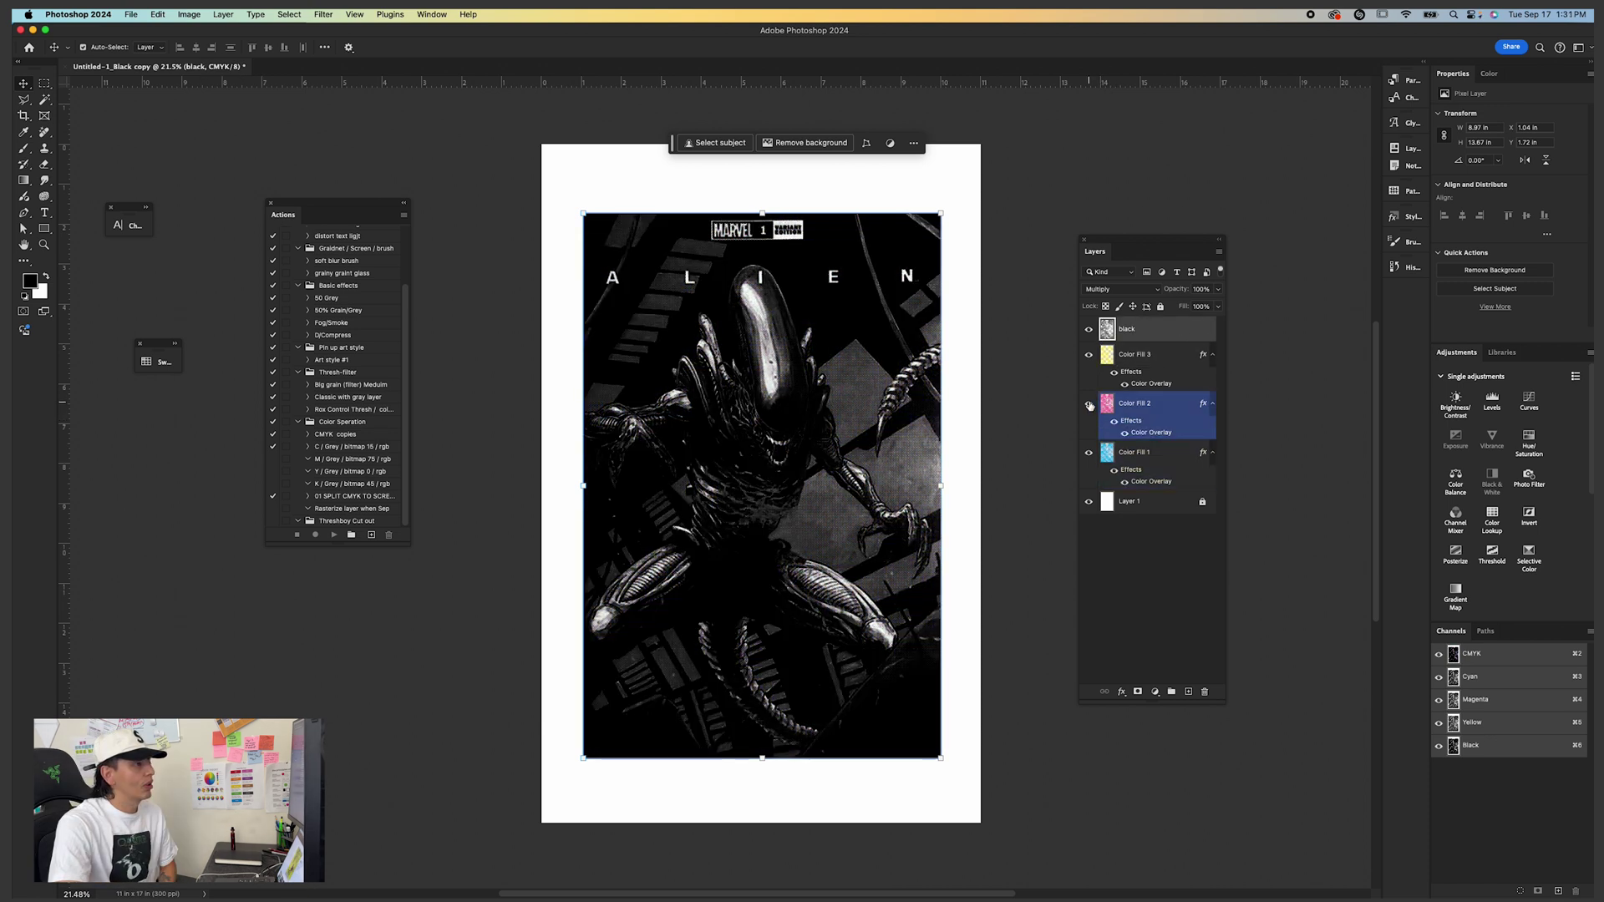
Hide the yellow, magenta and cyan halftone layers so only the black halftone and white background show.
{"action": "left_click", "coordinate": [1089, 404]}
{"action": "left_click", "coordinate": [1089, 354]}
{"action": "key", "text": "super+z"}
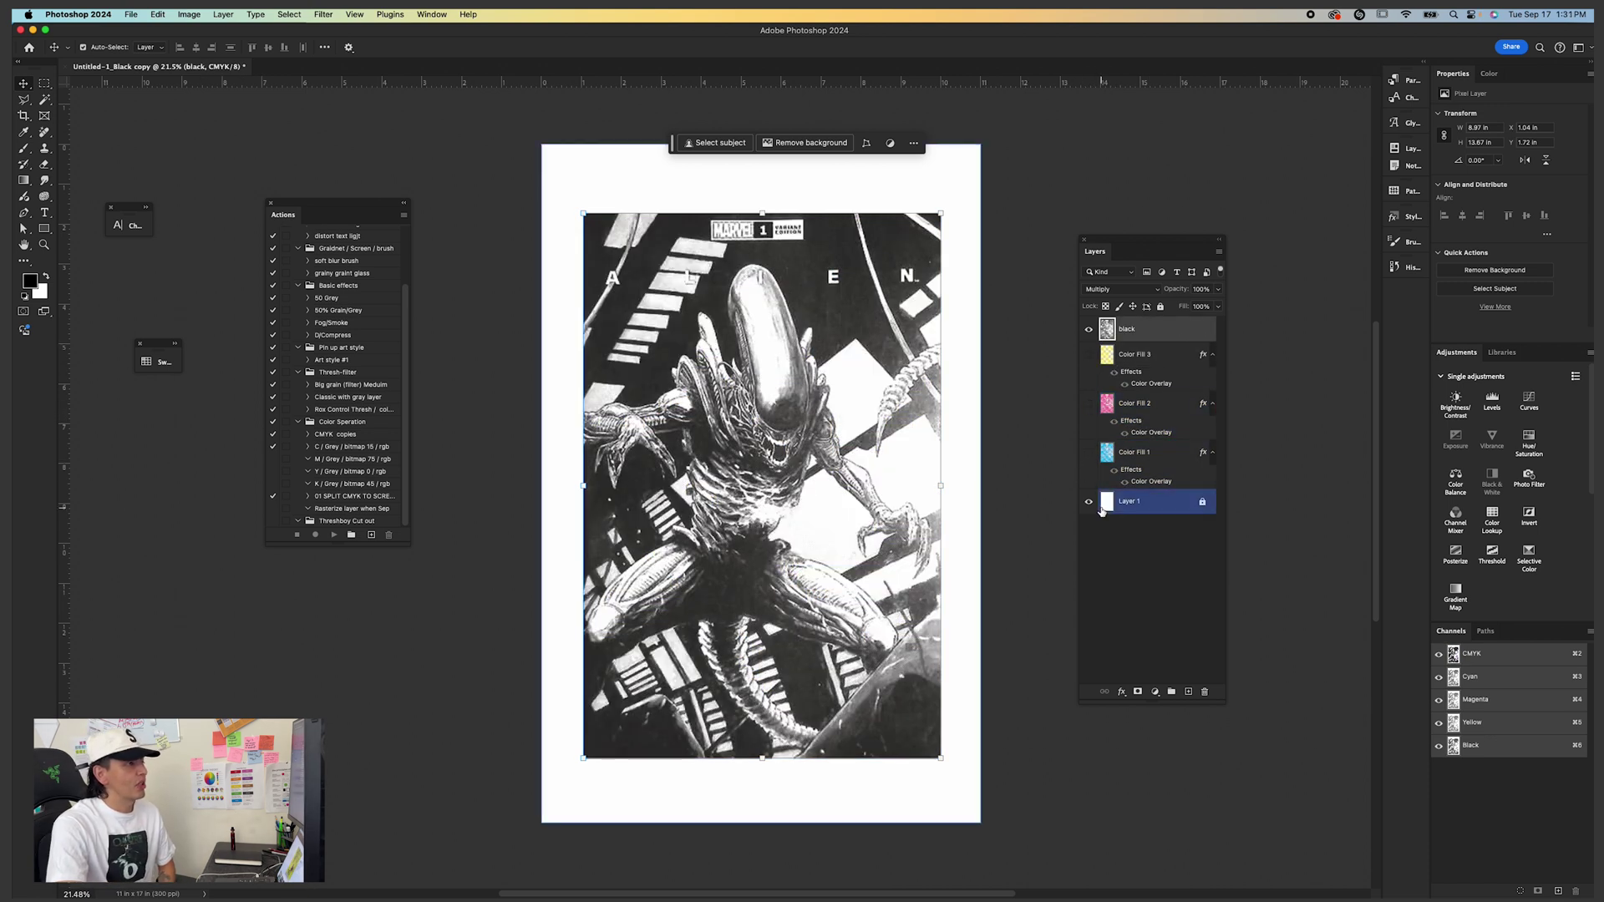
{"action": "scroll", "coordinate": [623, 270], "scroll_direction": "up", "scroll_amount": 5}
{"action": "left_click_drag", "start_coordinate": [648, 312], "coordinate": [654, 395]}
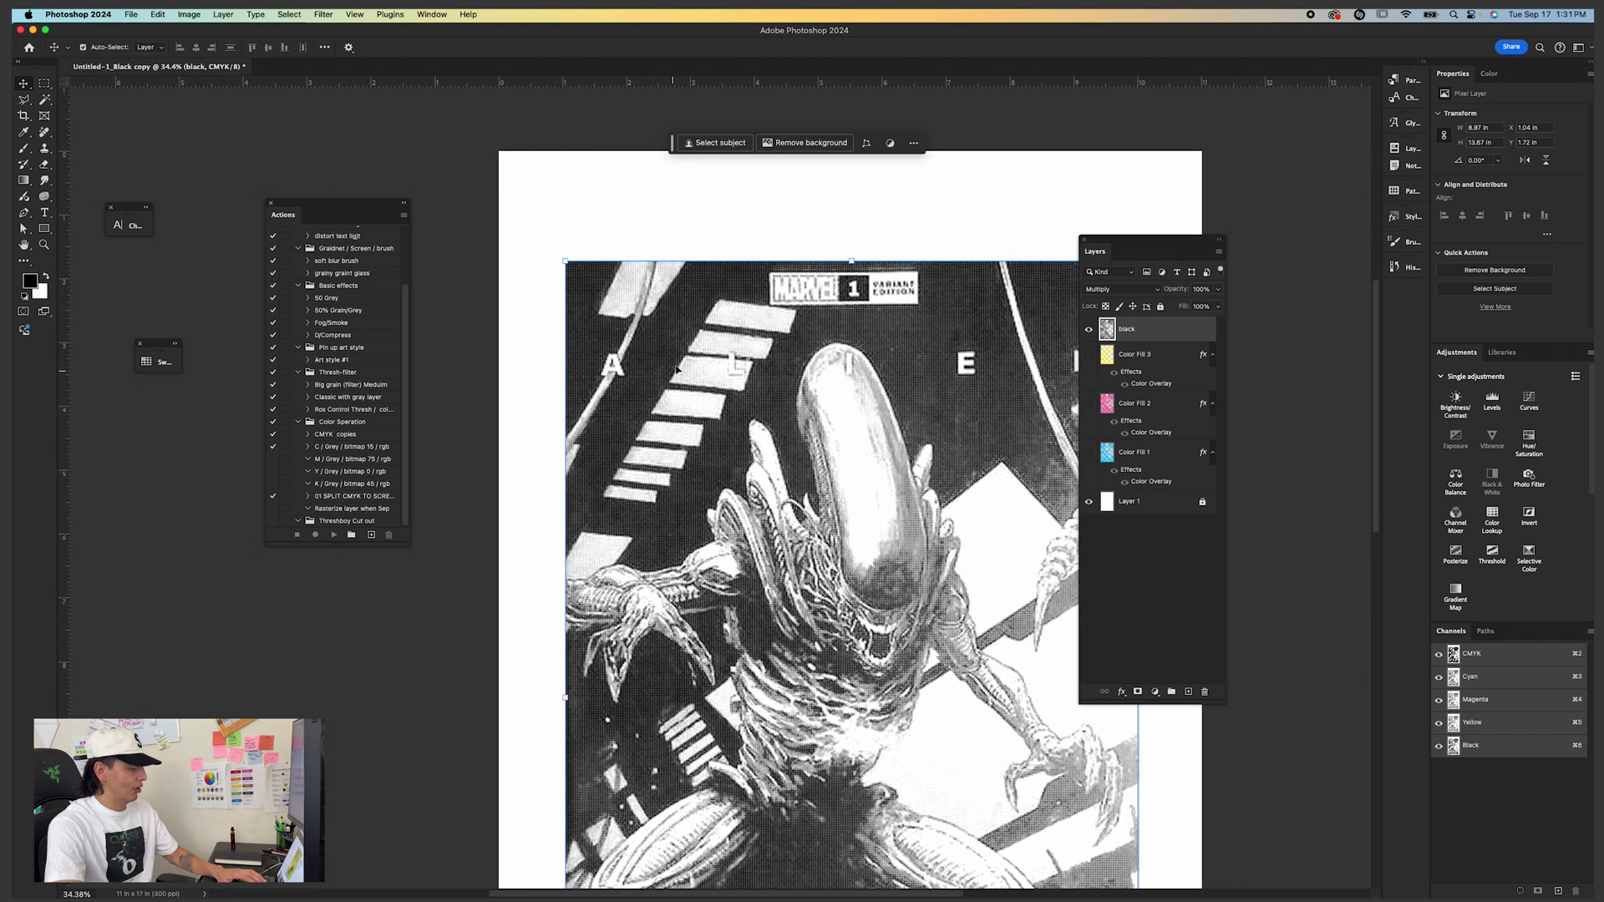
Add a "Black" text label in the white margin above the artwork's upper-left corner.
{"action": "key", "text": "t"}
{"action": "left_click", "coordinate": [641, 243]}
{"action": "type", "text": "Black"}
{"action": "left_click", "coordinate": [24, 83]}
{"action": "left_click_drag", "start_coordinate": [609, 232], "coordinate": [590, 240]}
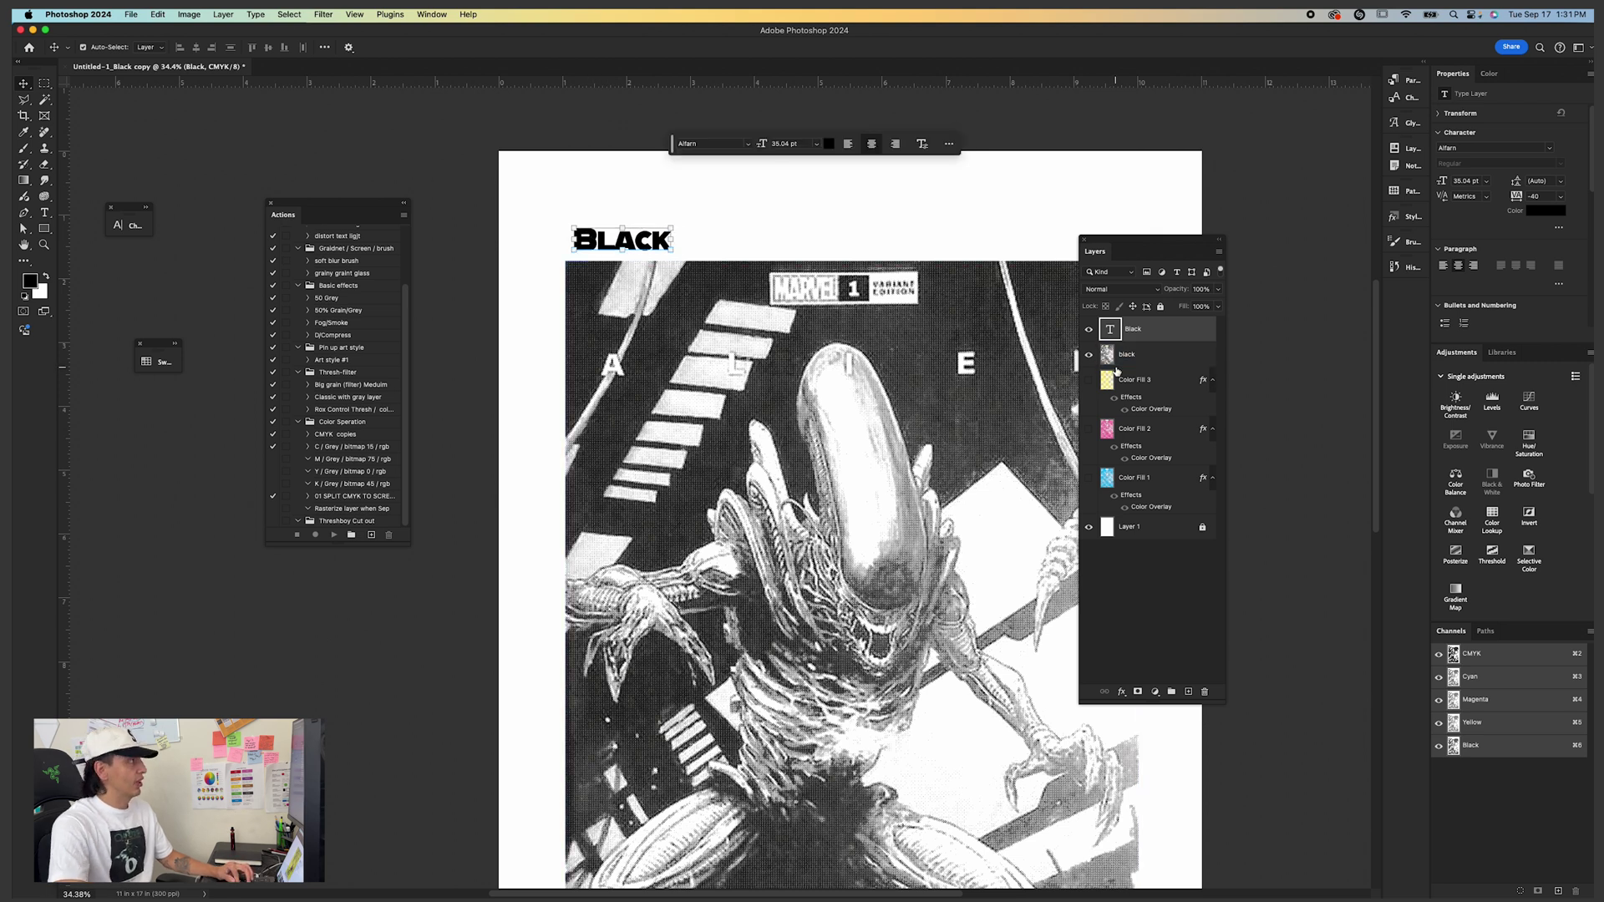
Check the file formats for saving a copy on the computer and the print settings, leaving both dialogs without saving or printing.
{"action": "left_click", "coordinate": [134, 15]}
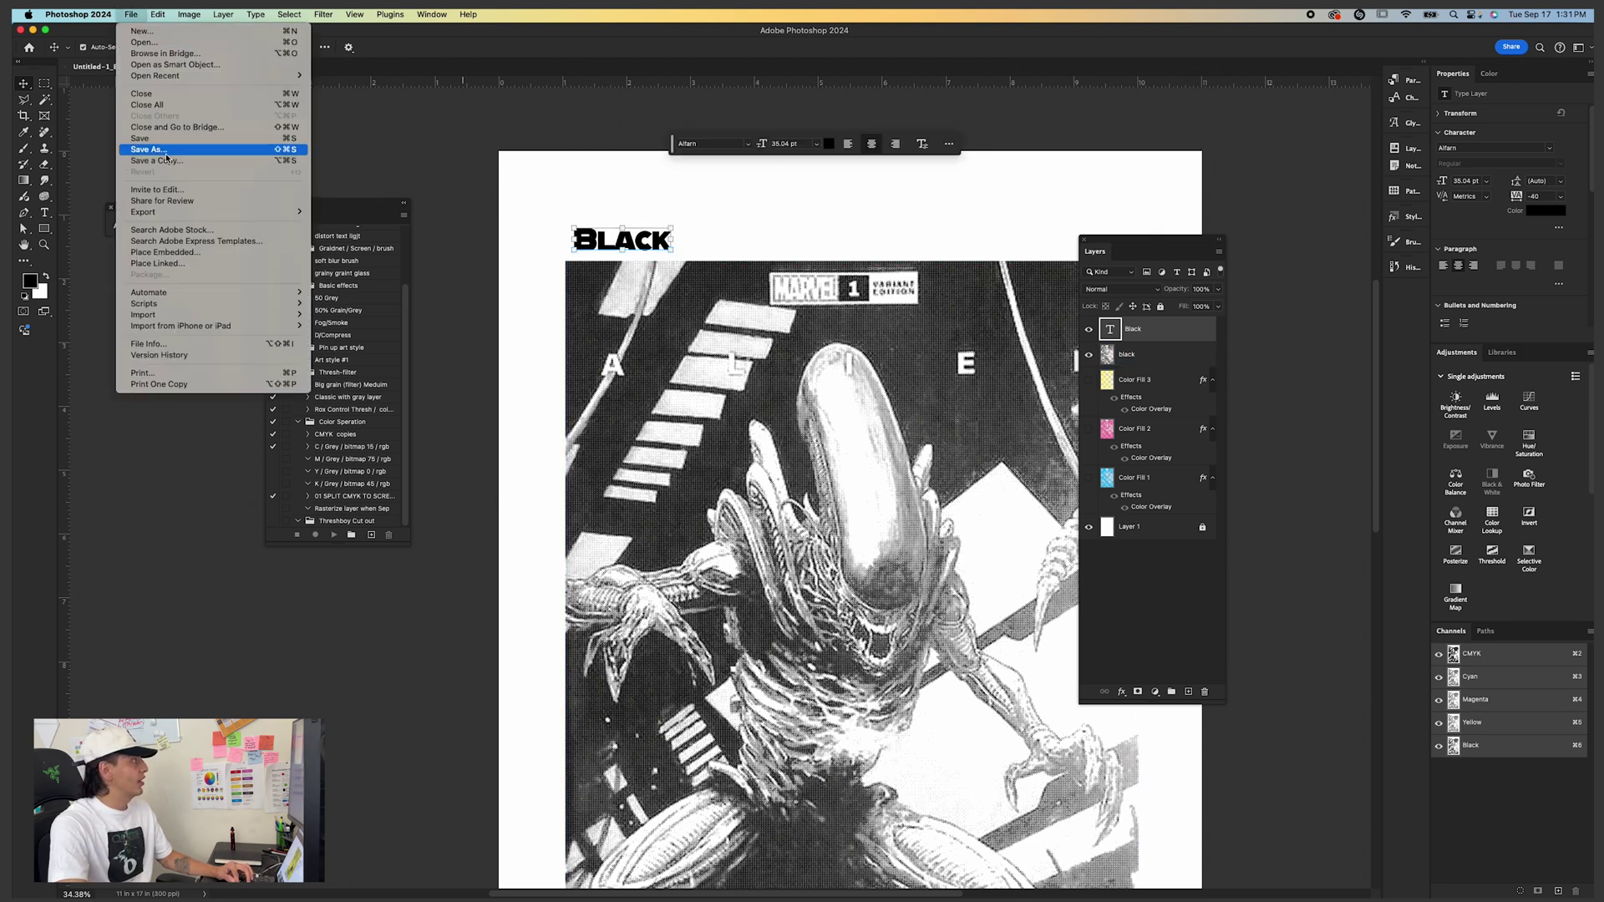
{"action": "left_click", "coordinate": [159, 161]}
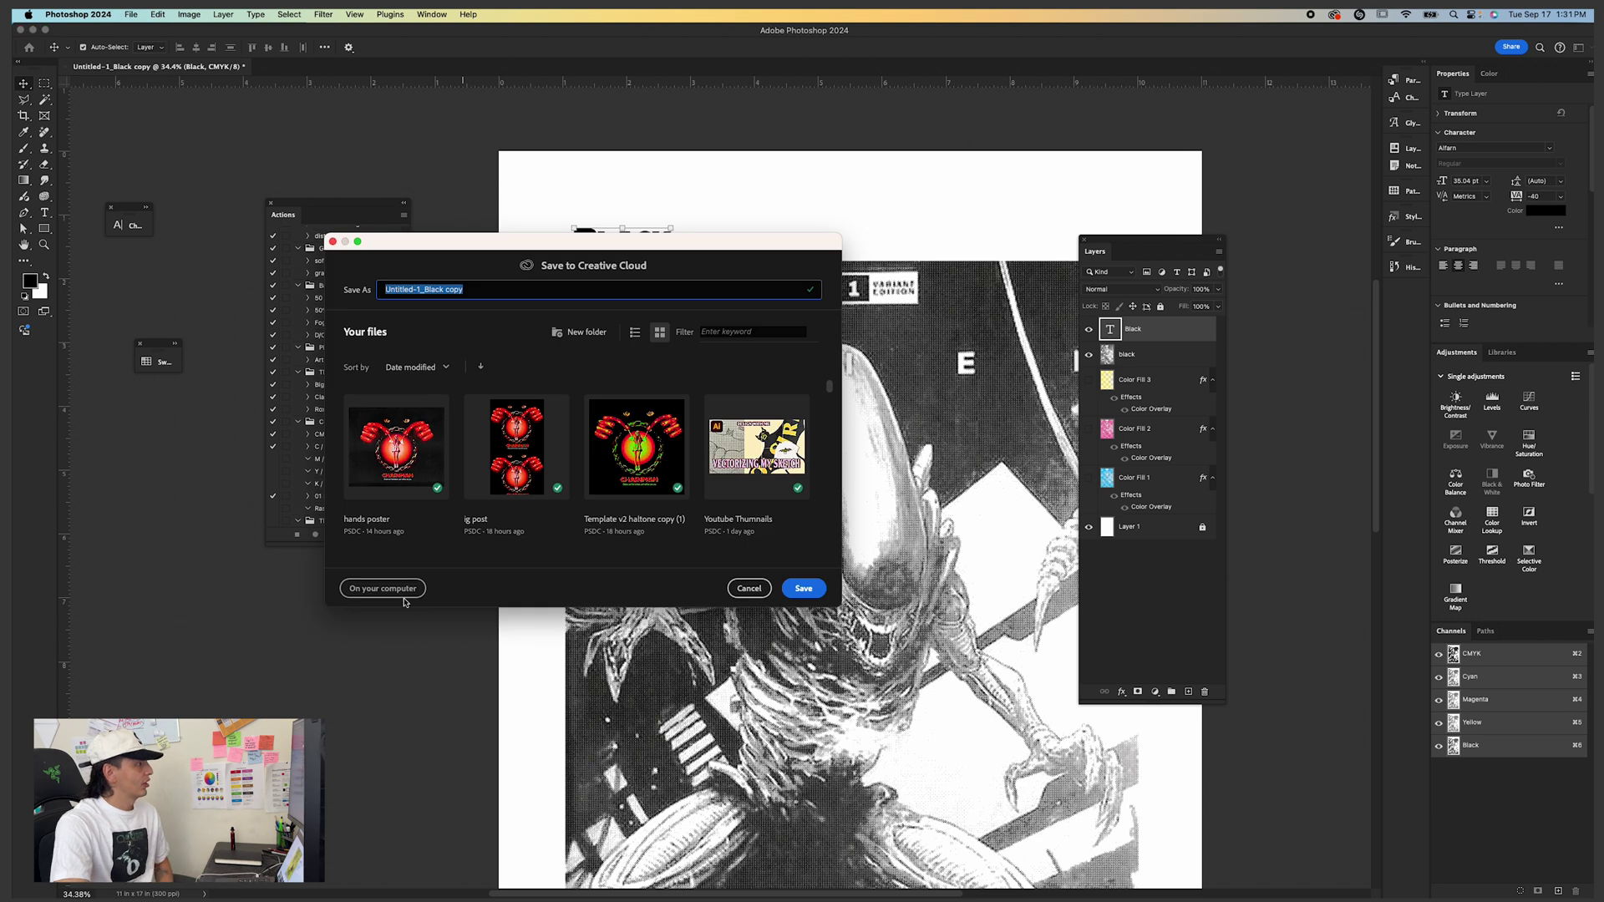
{"action": "left_click", "coordinate": [382, 588]}
{"action": "left_click", "coordinate": [876, 384]}
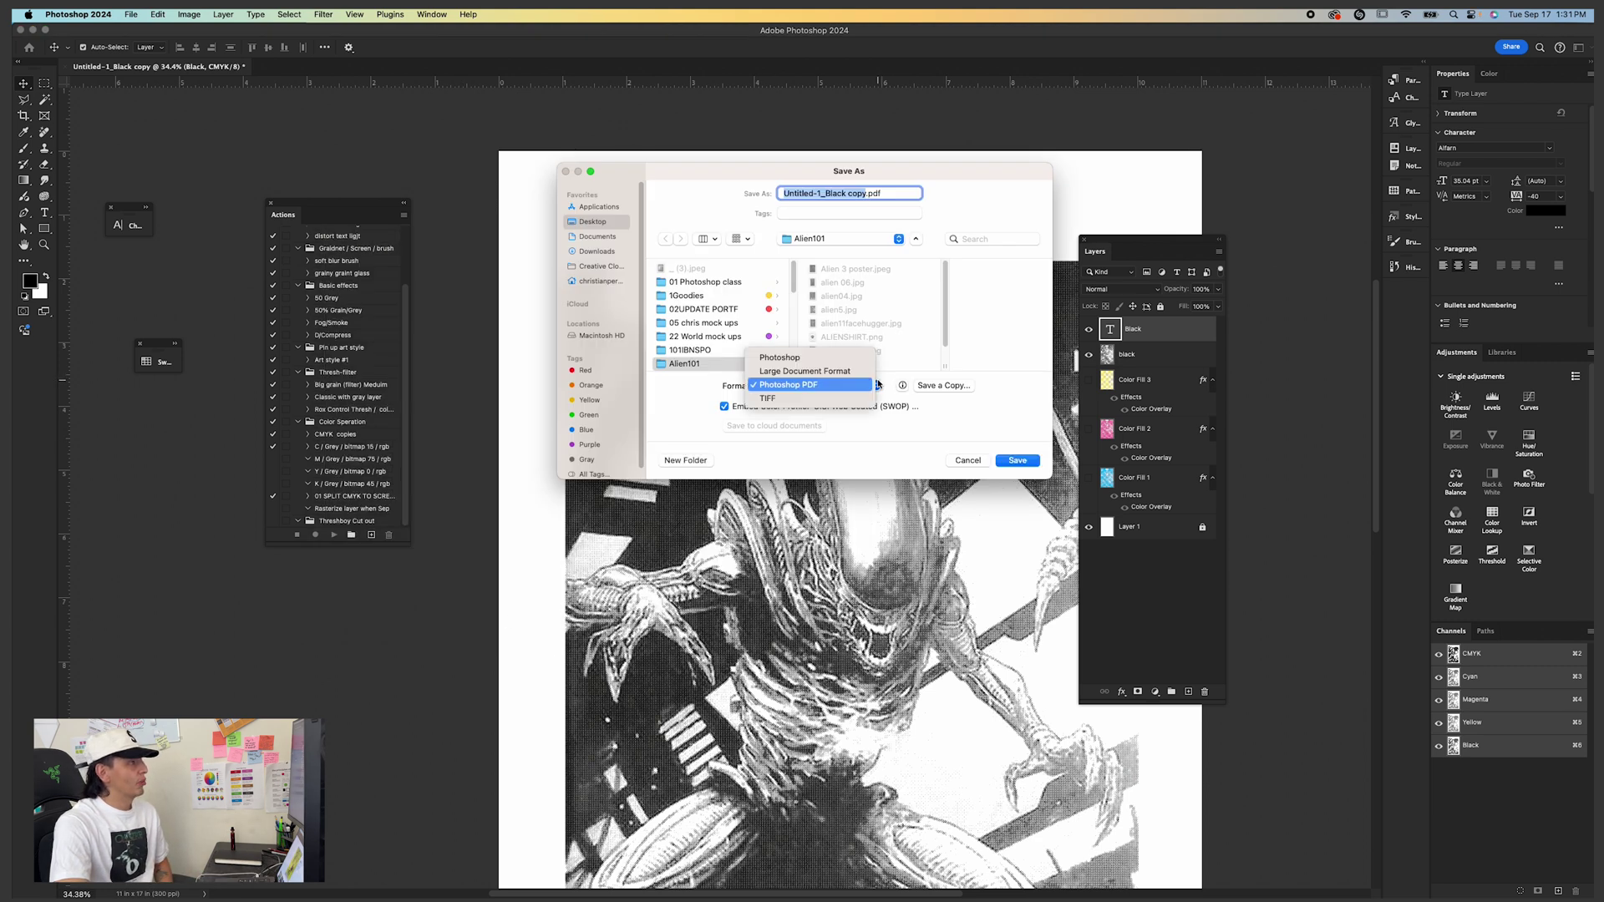
{"action": "left_click", "coordinate": [969, 460]}
{"action": "left_click", "coordinate": [967, 239]}
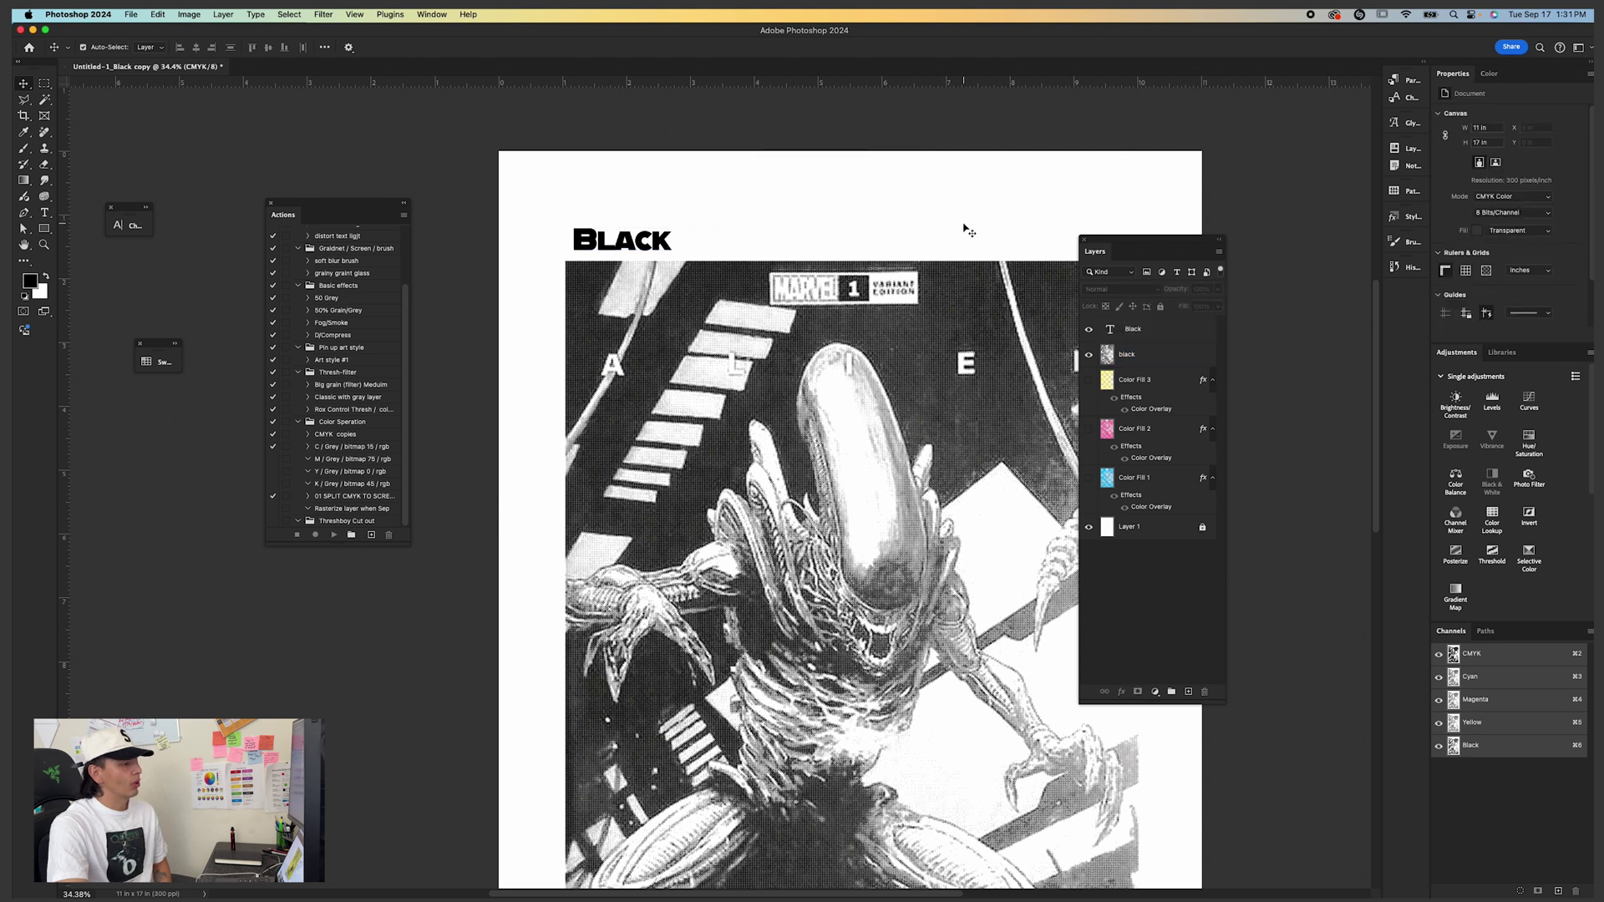
{"action": "key", "text": "super+p"}
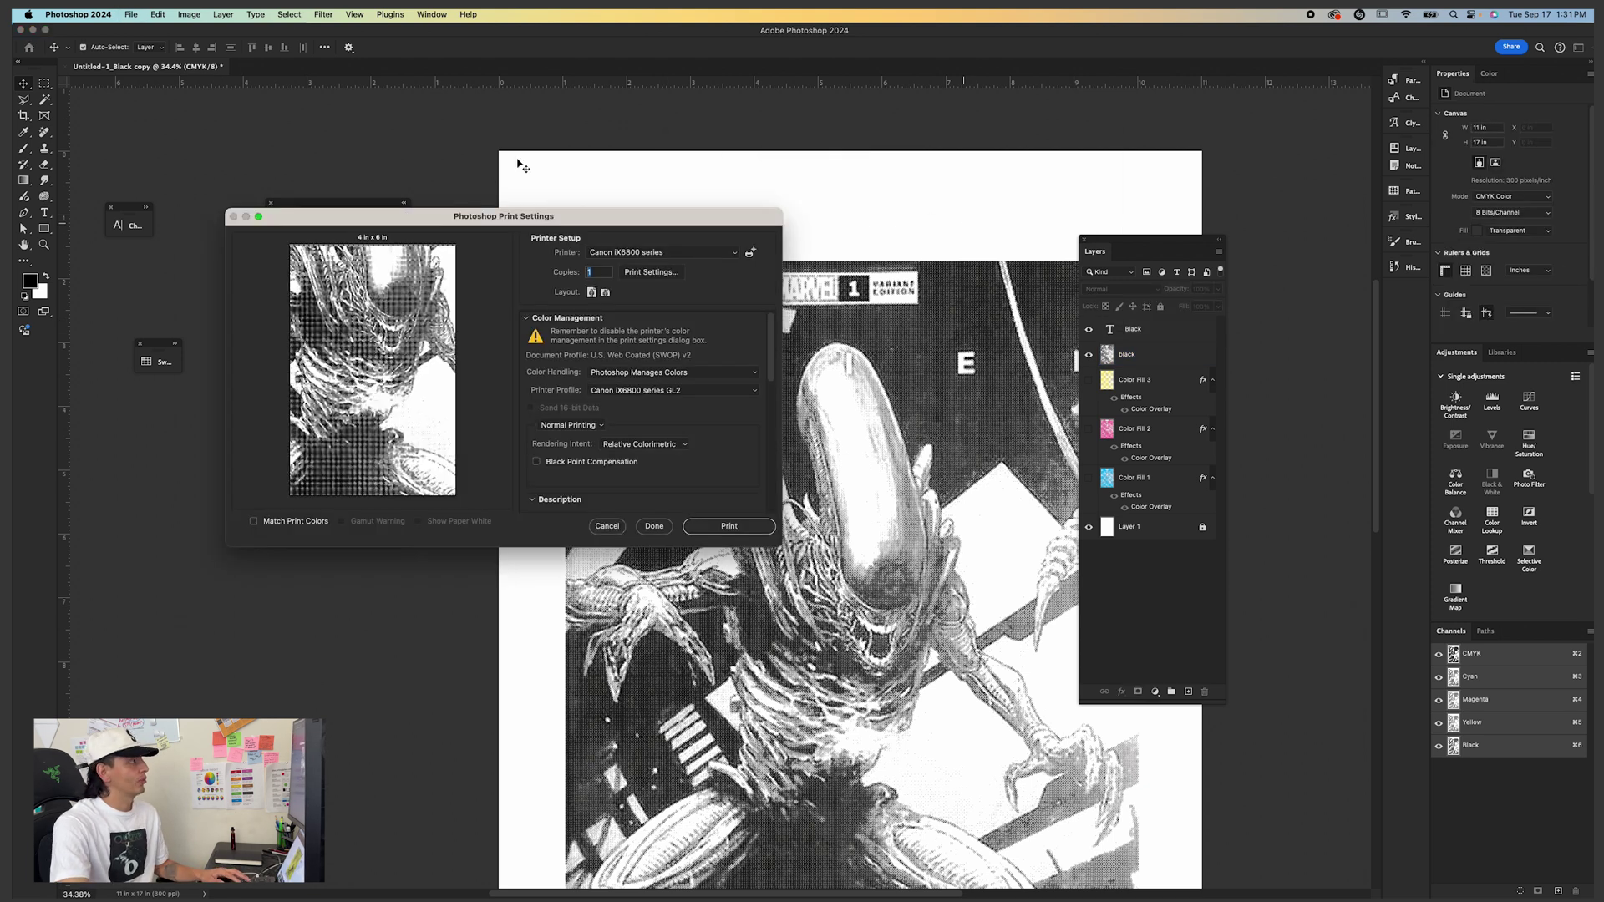
{"action": "left_click", "coordinate": [608, 527]}
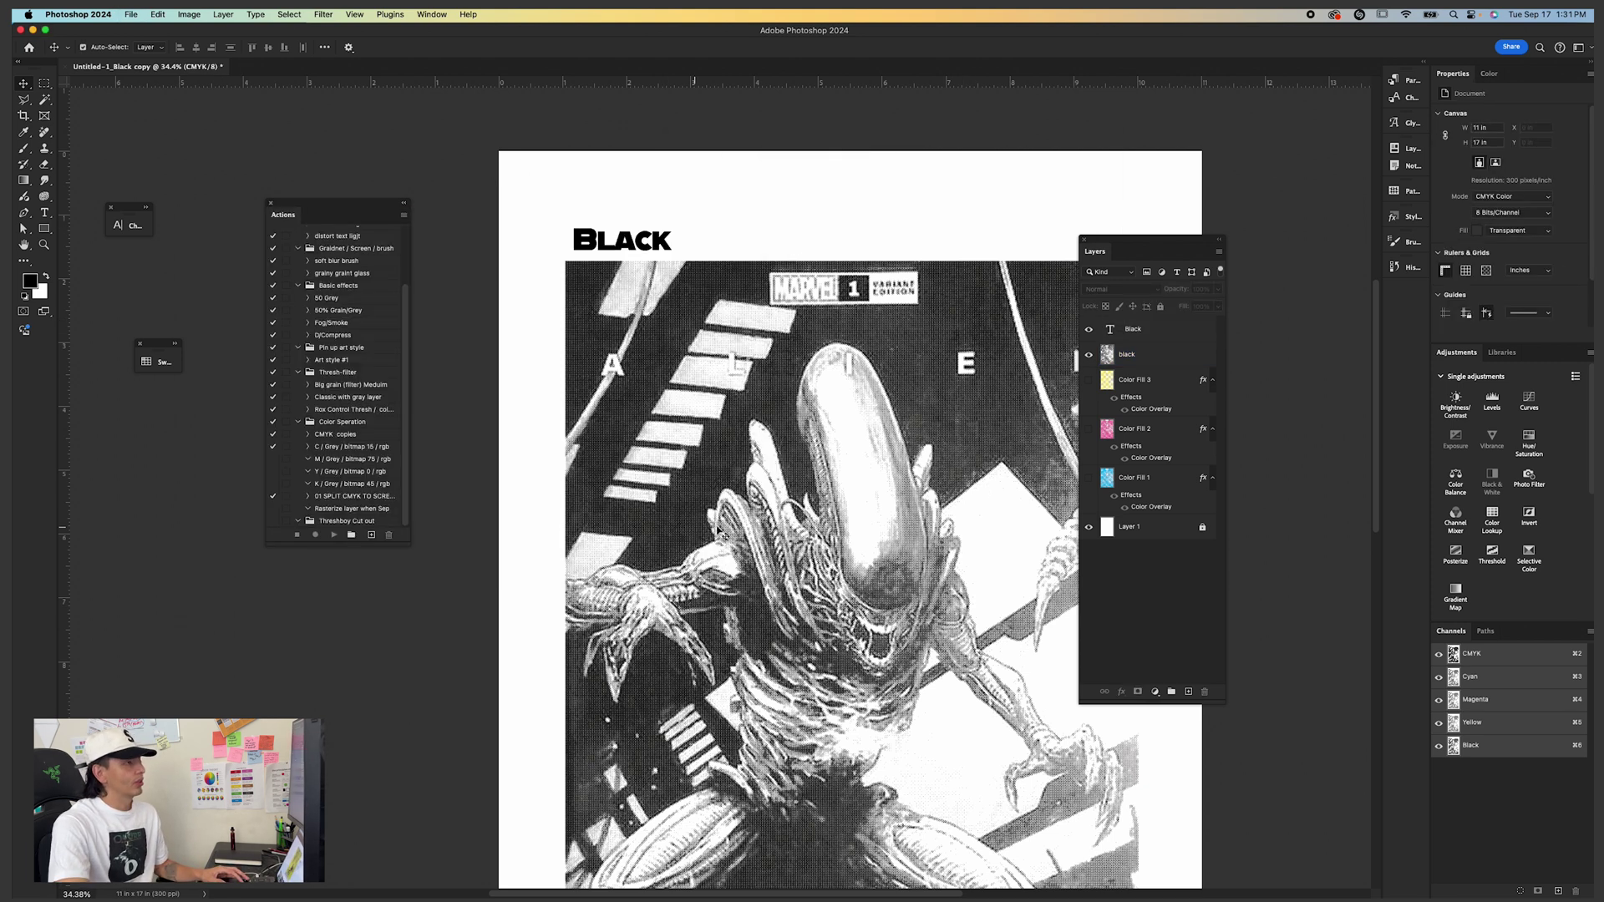
Hide the black halftone and its label, and show the yellow halftone layer with its black Color Overlay on.
{"action": "left_click", "coordinate": [1111, 355]}
{"action": "left_click", "coordinate": [1088, 355]}
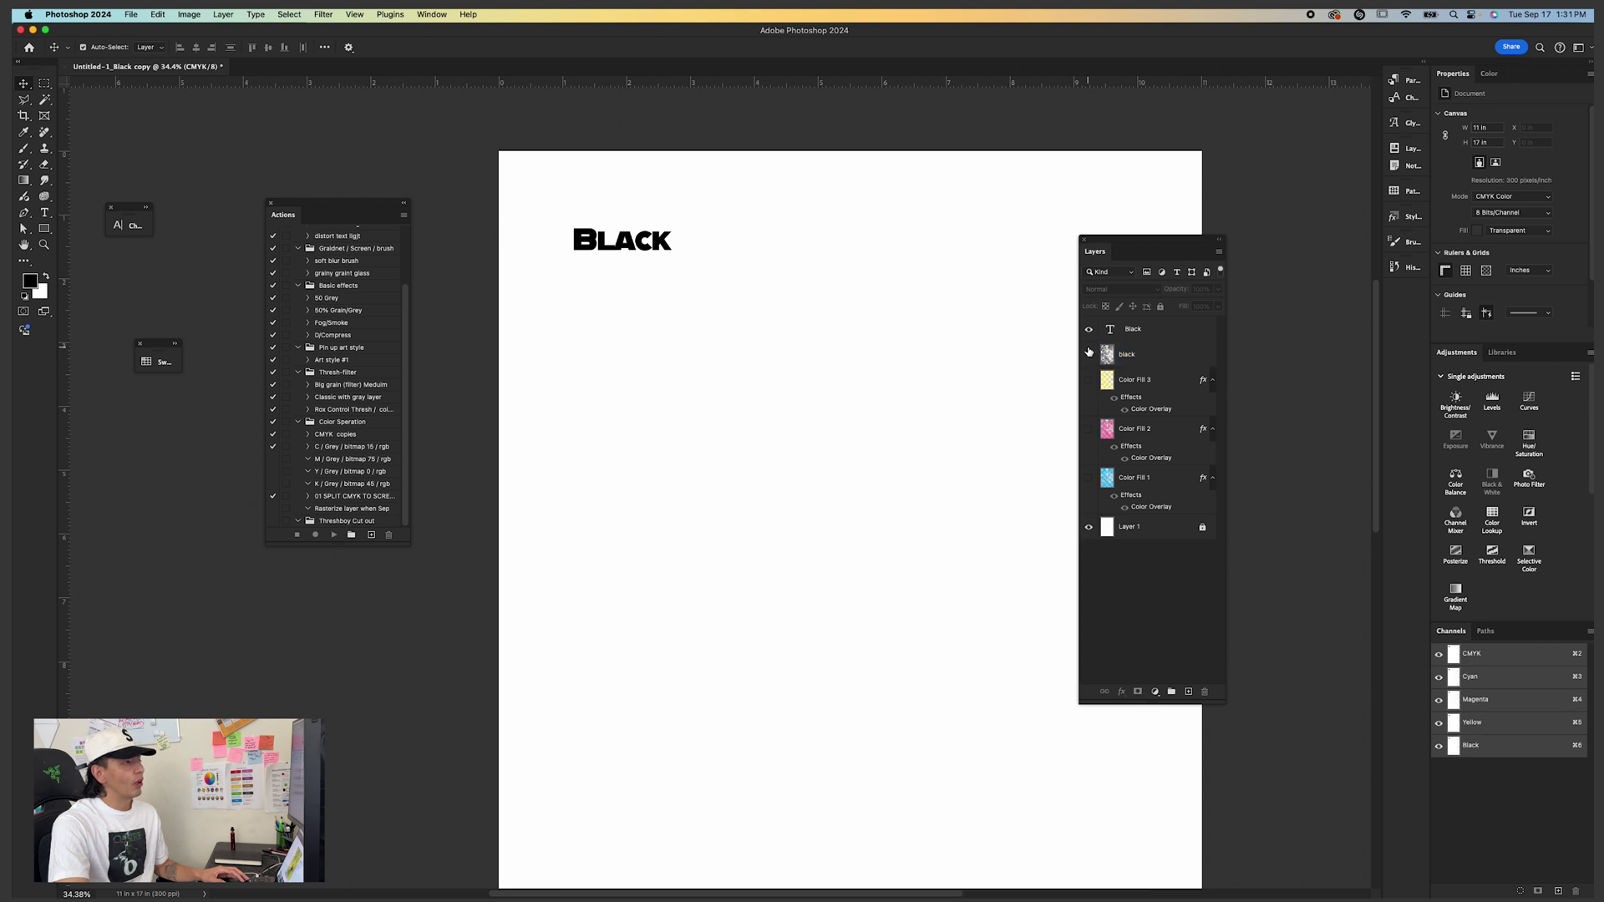
{"action": "left_click", "coordinate": [1089, 329]}
{"action": "left_click", "coordinate": [1089, 381]}
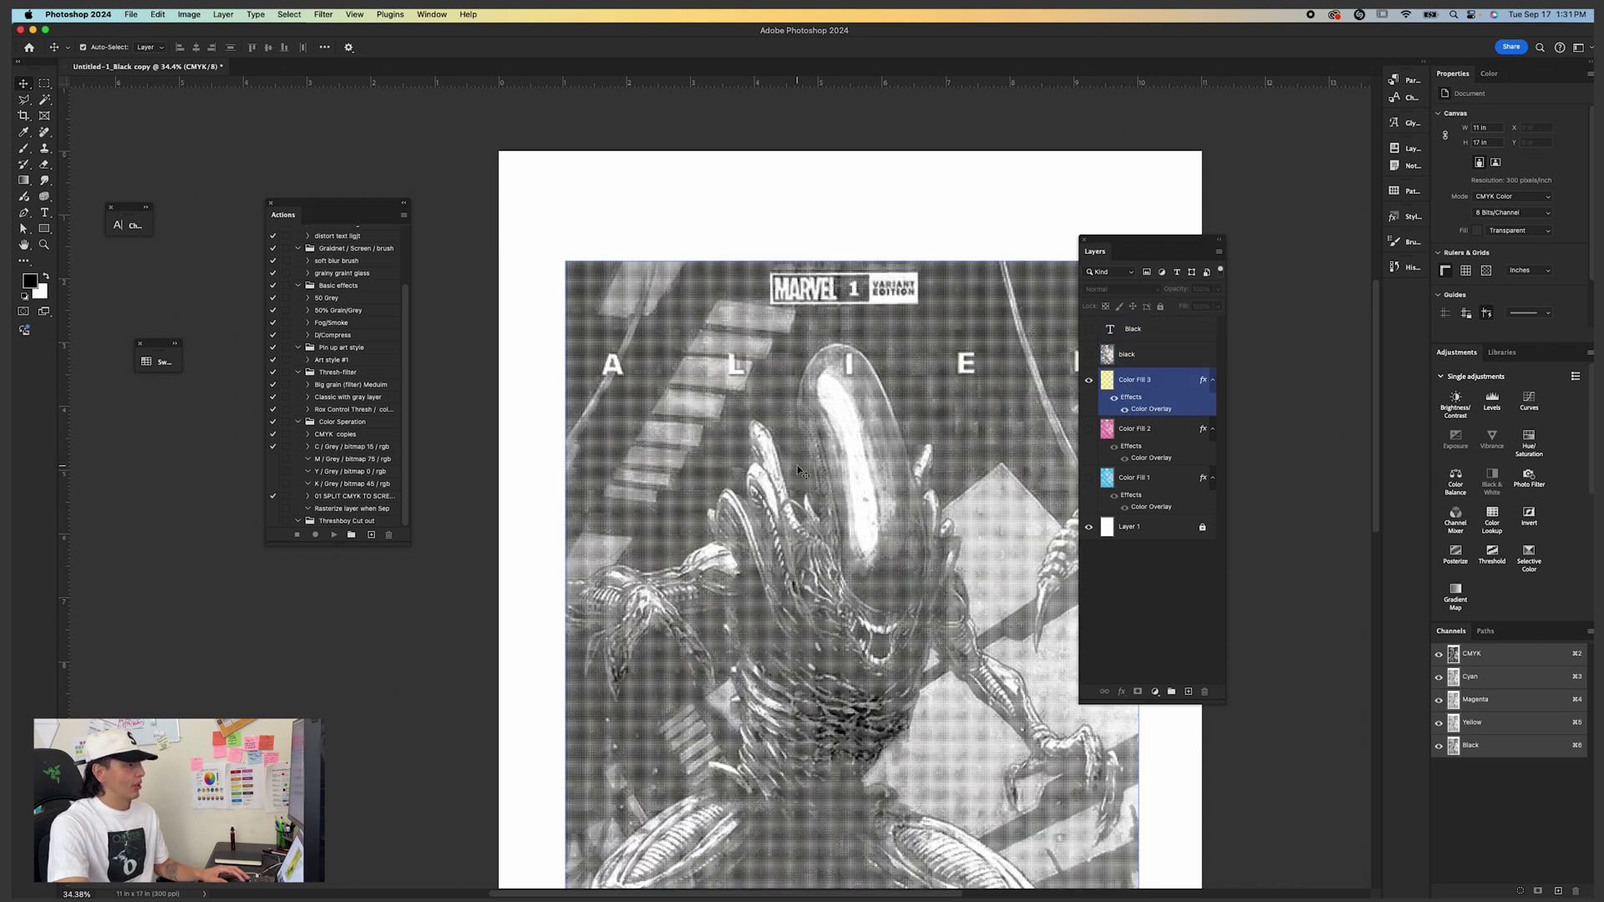
{"action": "left_click", "coordinate": [861, 476]}
{"action": "left_click", "coordinate": [861, 476]}
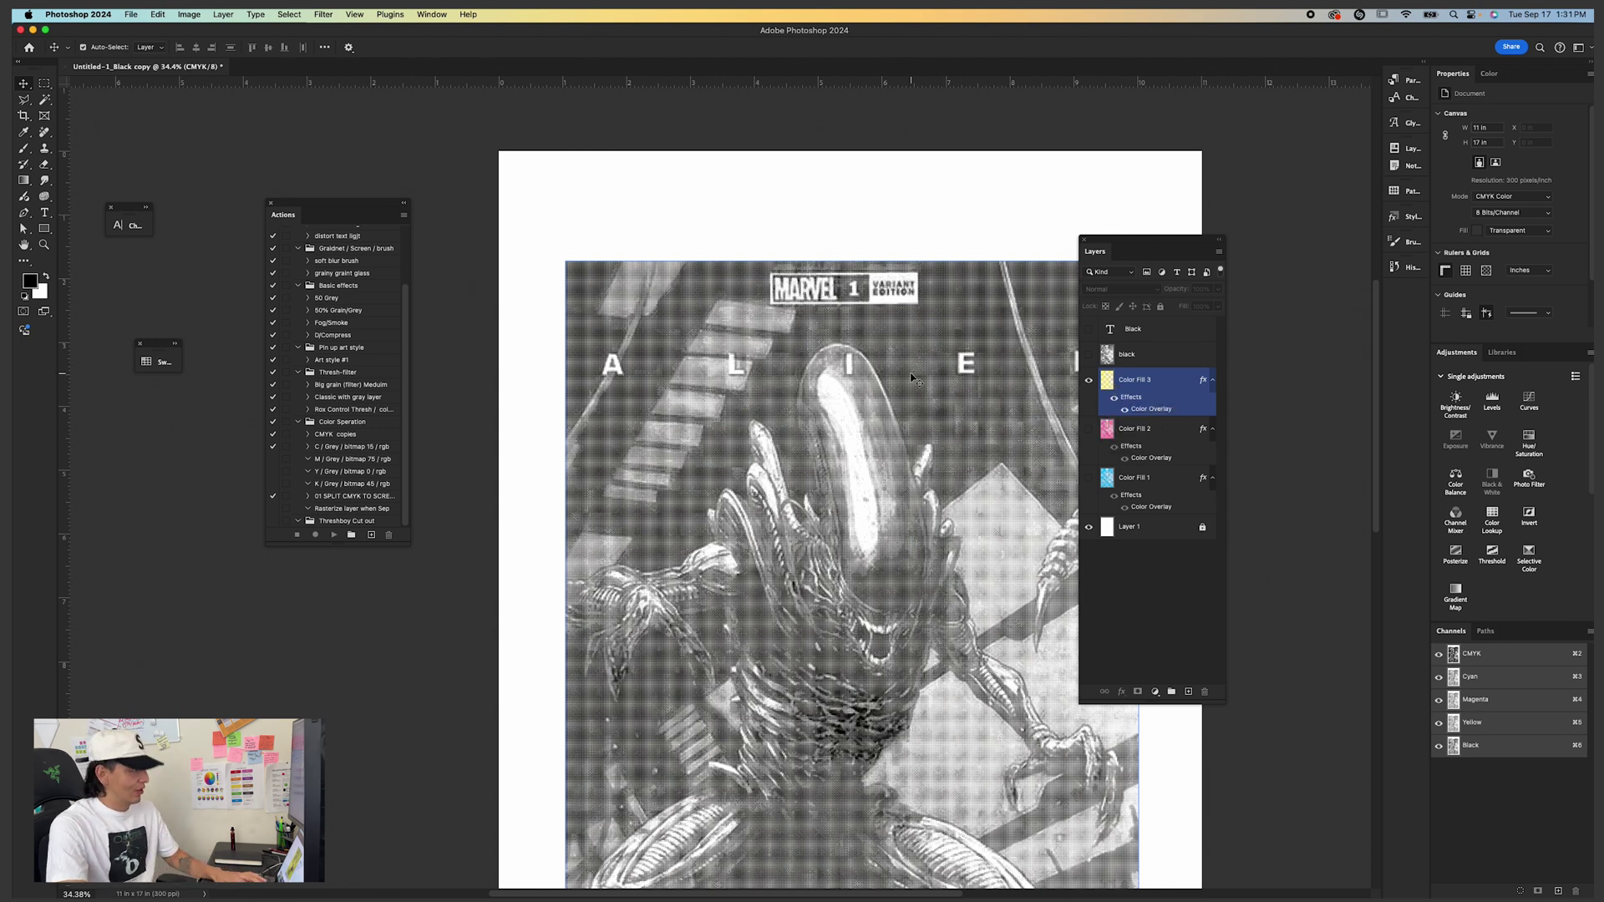
Add a "Yellow" text label in the white margin above the artwork's upper-left corner.
{"action": "key", "text": "t"}
{"action": "left_click", "coordinate": [746, 224]}
{"action": "type", "text": "Yellow"}
{"action": "left_click", "coordinate": [24, 85]}
{"action": "left_click_drag", "start_coordinate": [725, 221], "coordinate": [608, 232]}
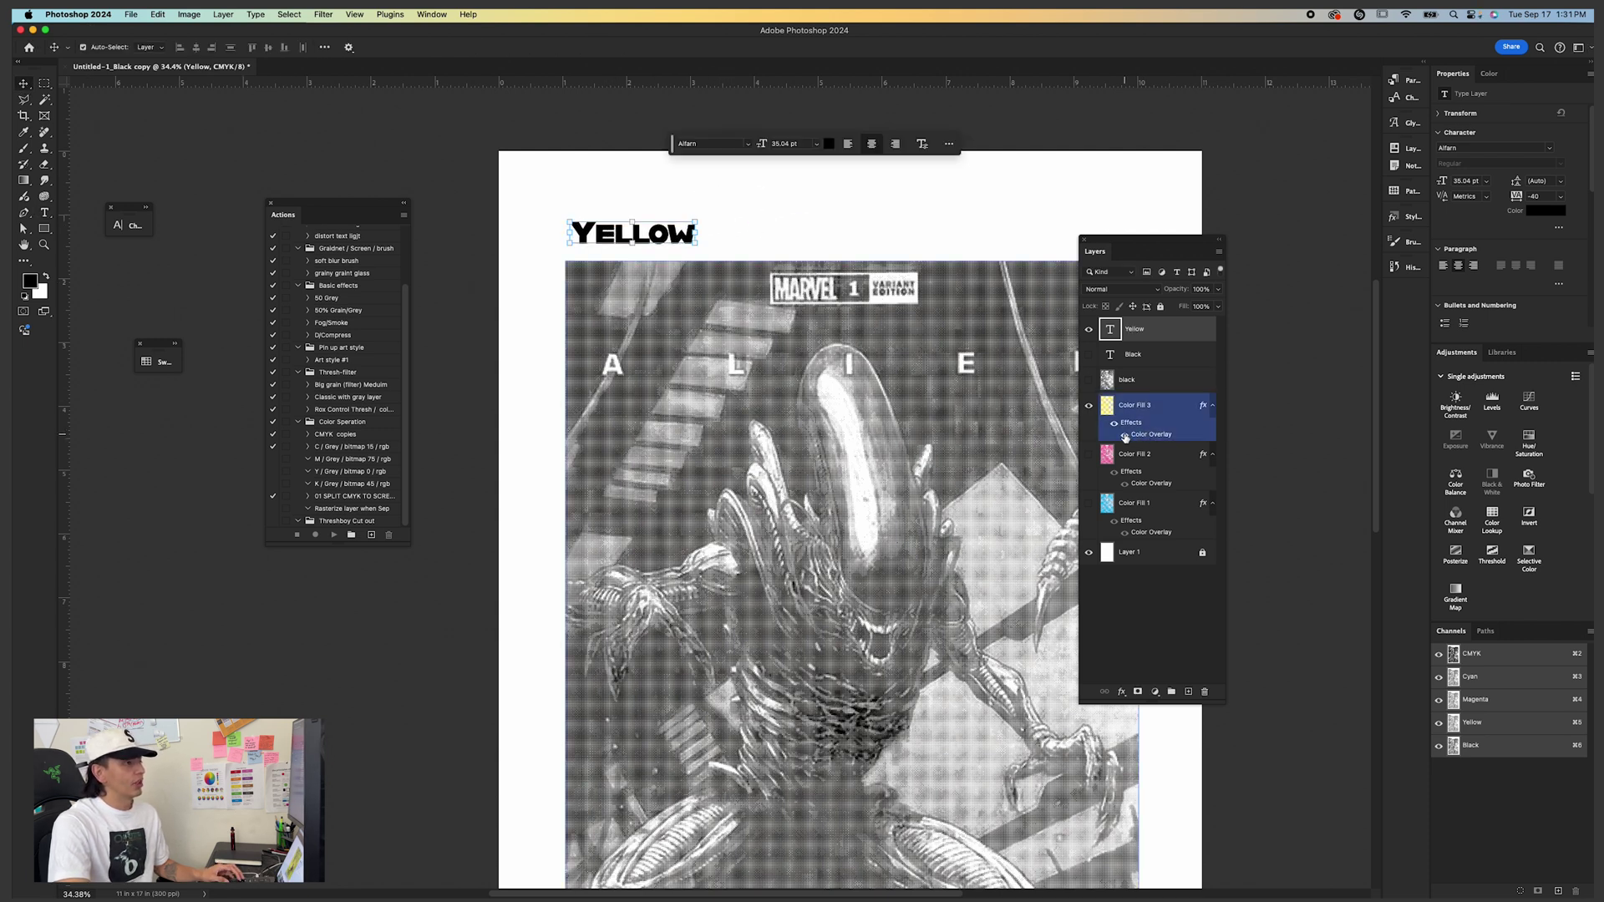
Compare the yellow halftone separation with its black Color Overlay switched on and off.
{"action": "left_click", "coordinate": [1125, 435]}
{"action": "left_click", "coordinate": [1124, 436]}
{"action": "left_click", "coordinate": [1125, 436]}
{"action": "left_click", "coordinate": [1124, 435]}
{"action": "left_click", "coordinate": [1125, 436]}
{"action": "left_click", "coordinate": [1124, 435]}
{"action": "left_click", "coordinate": [1124, 435]}
{"action": "left_click", "coordinate": [1125, 435]}
{"action": "left_click", "coordinate": [1125, 435]}
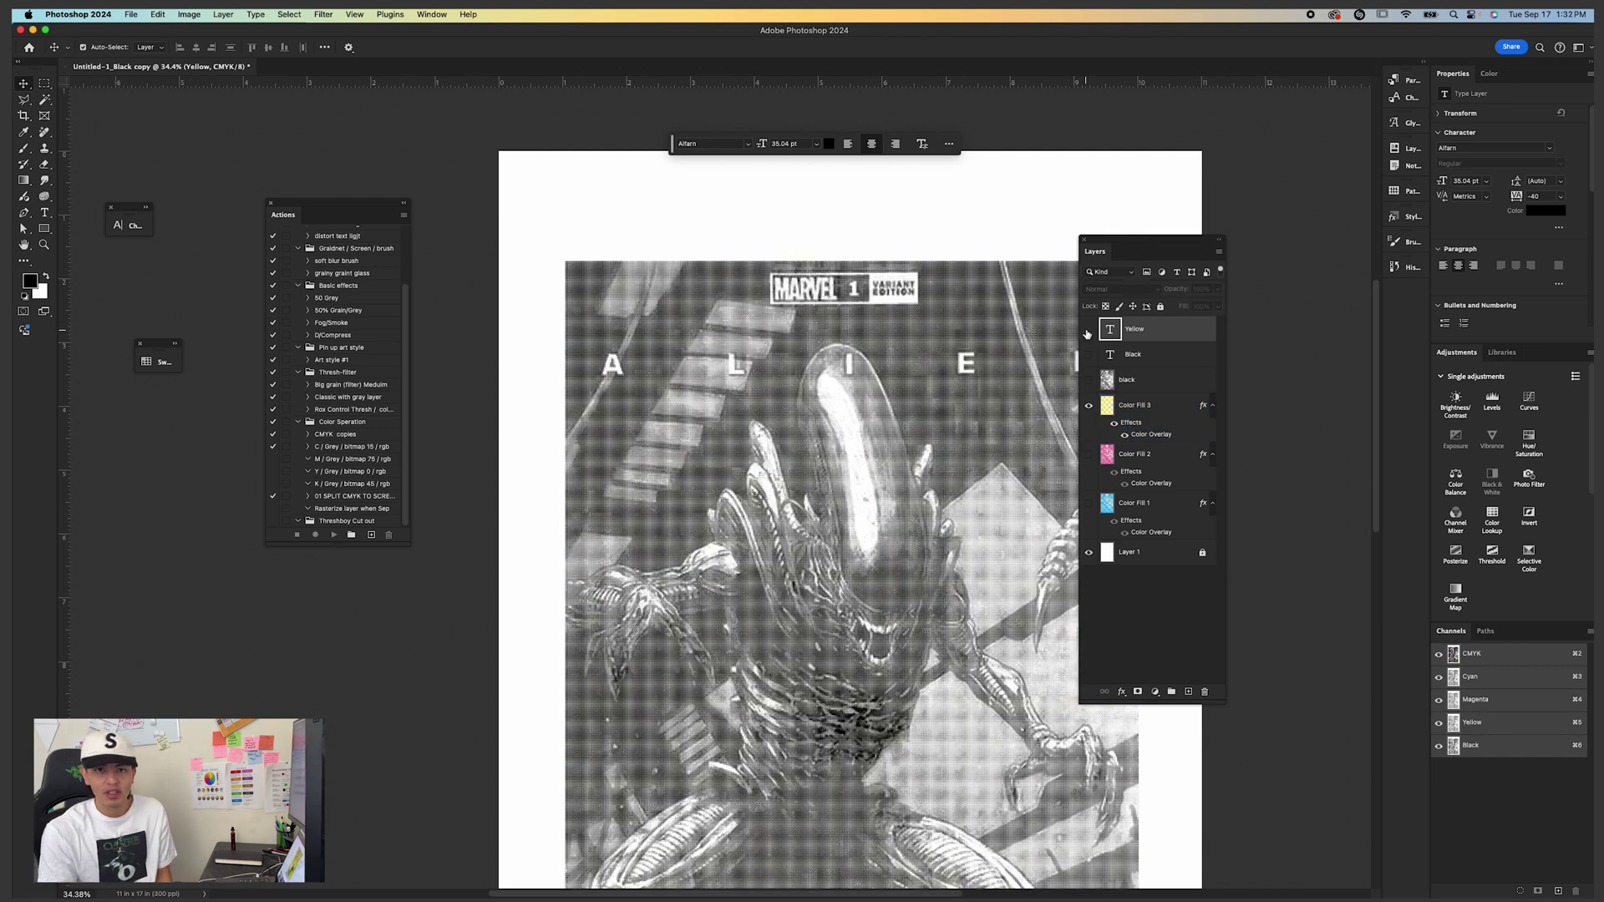